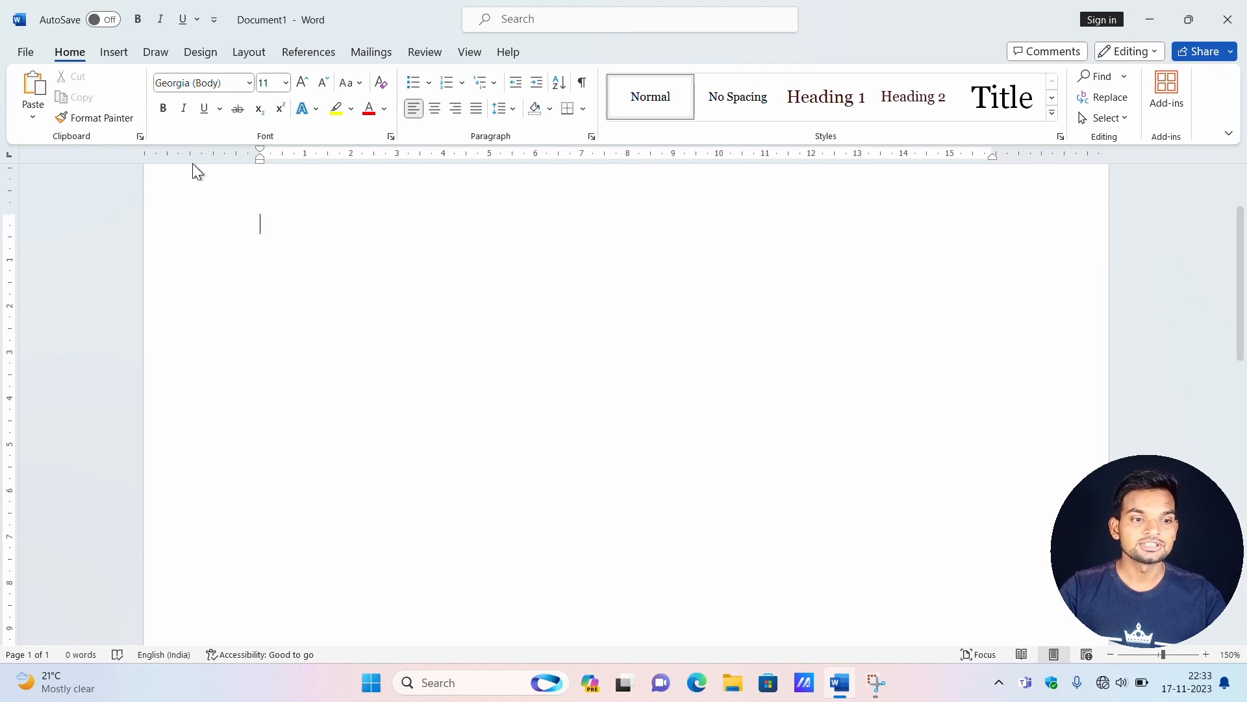
# Look through the available page margin presets for the blank document.
pyautogui.click(117, 54)
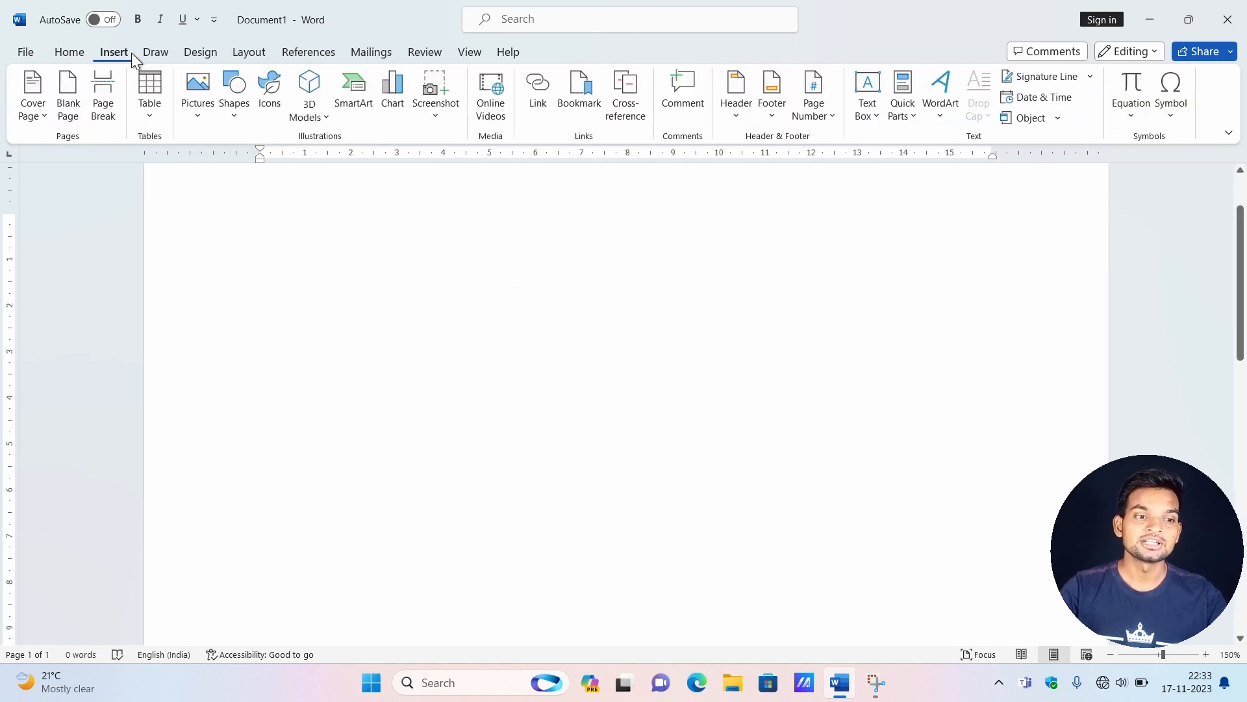
pyautogui.click(156, 52)
pyautogui.click(201, 52)
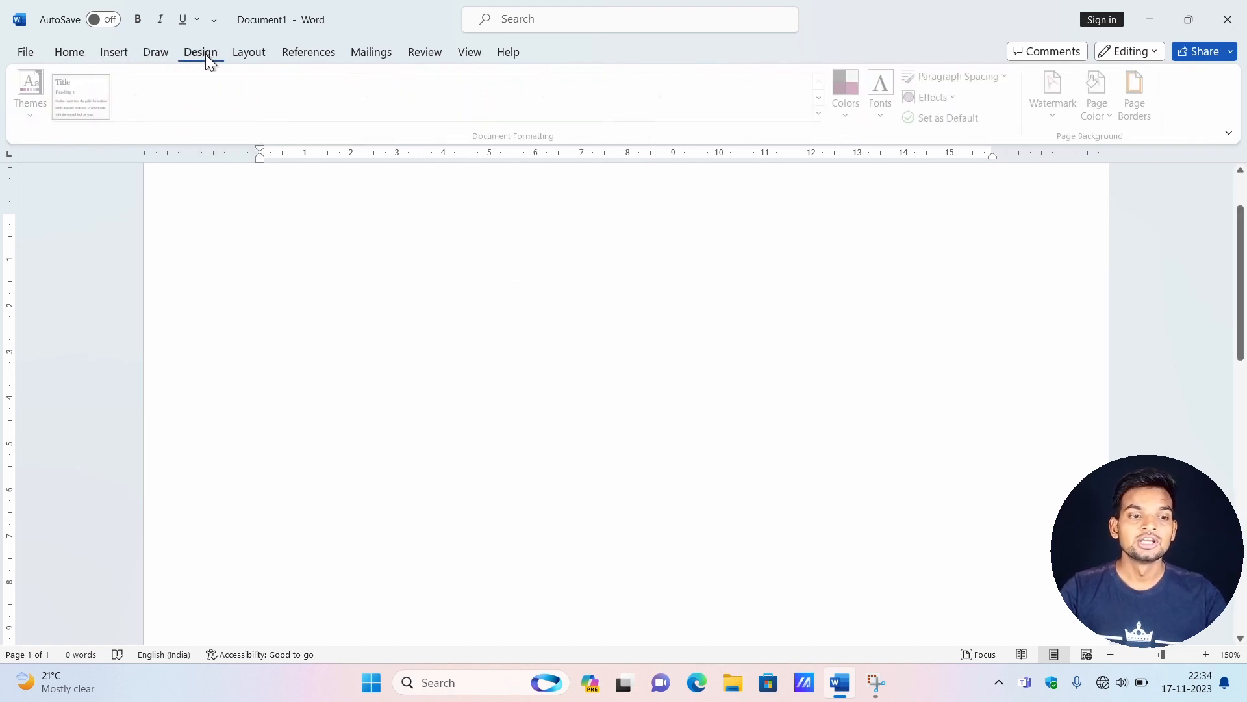
pyautogui.click(241, 52)
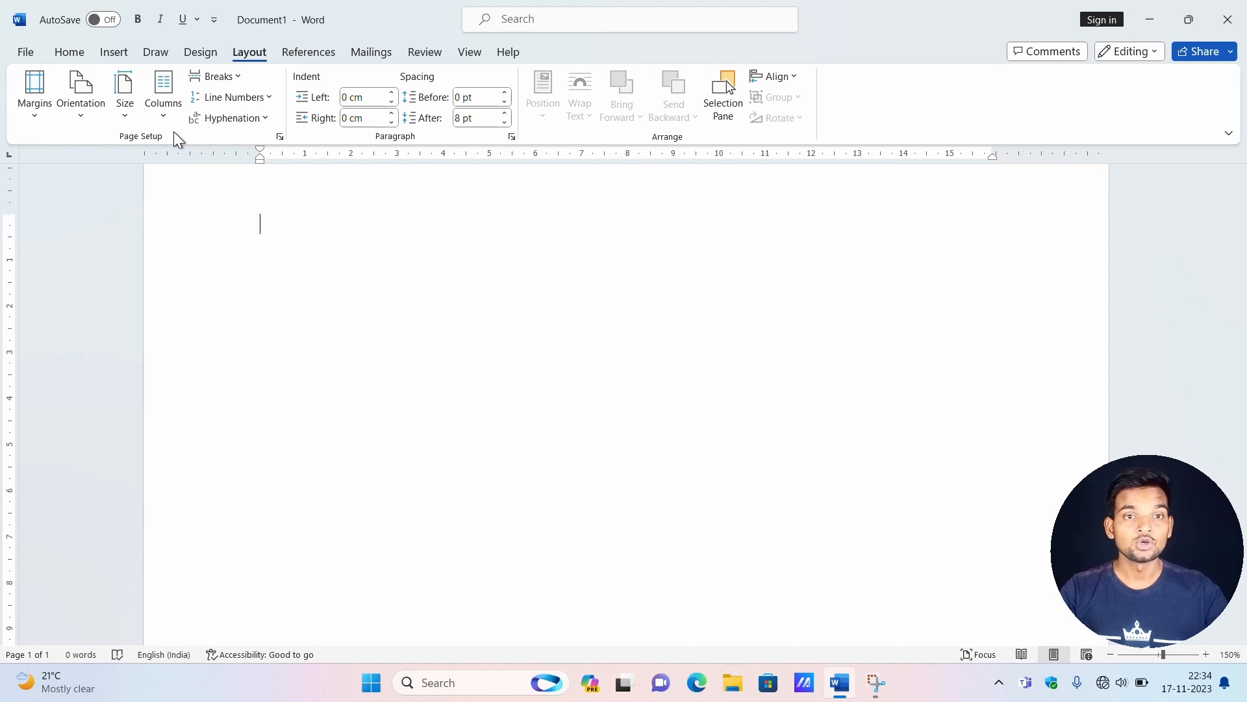
pyautogui.click(40, 111)
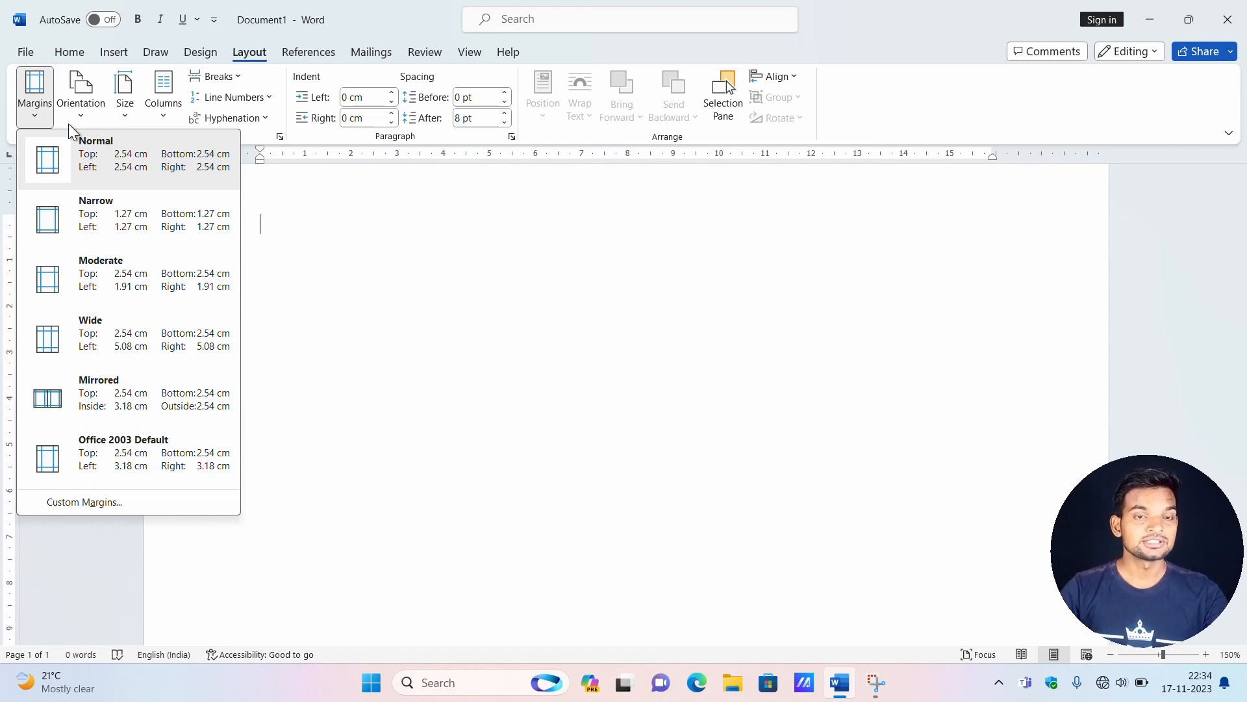
pyautogui.click(273, 192)
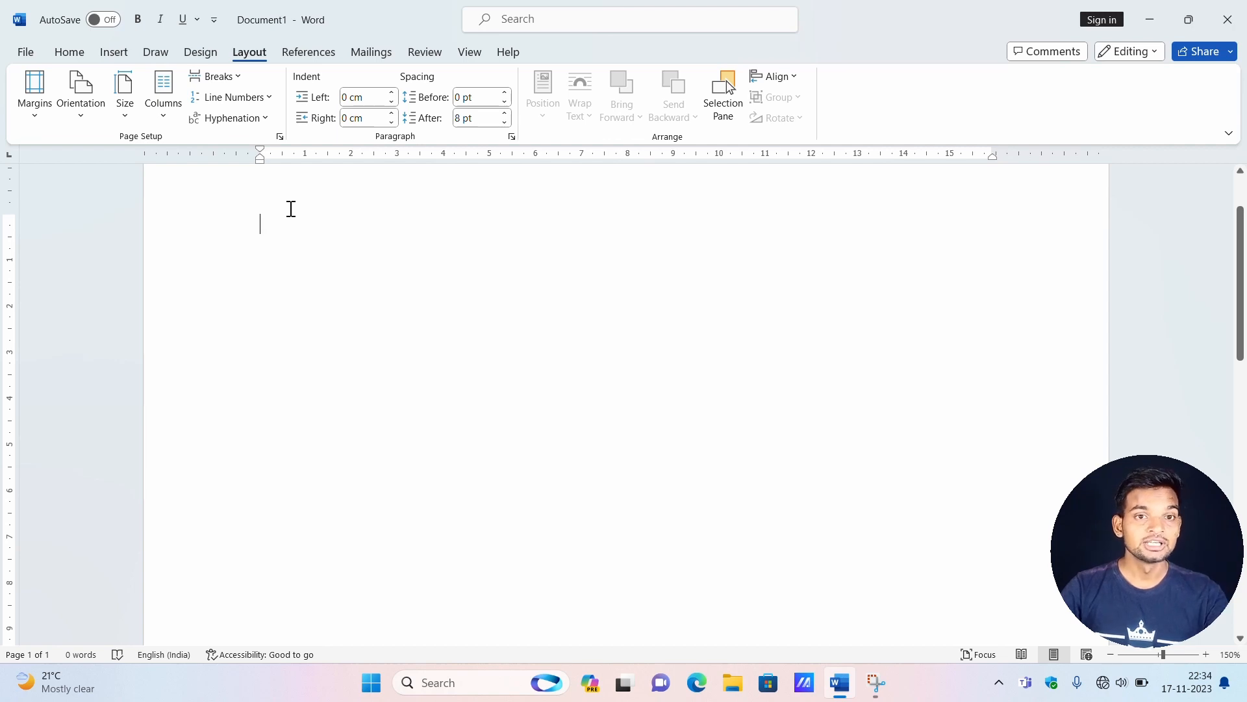
# Generate sample body text in the blank document with =rand(10,19).
pyautogui.write('=')
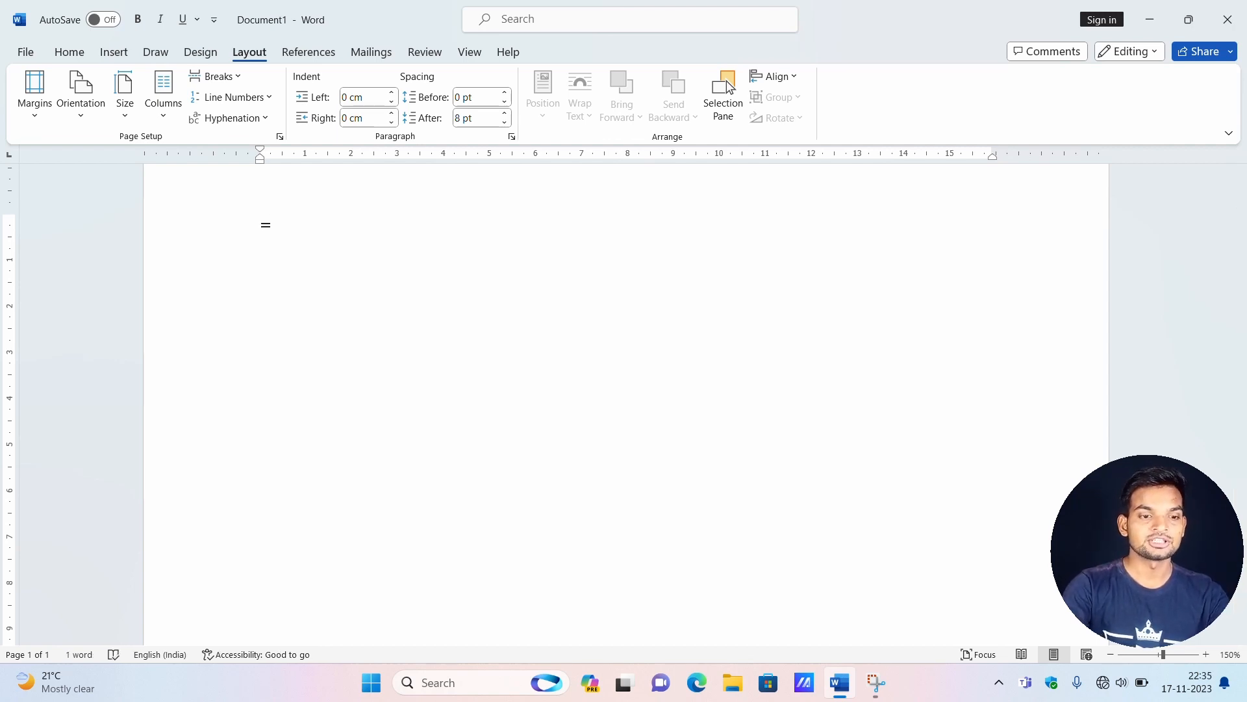
pyautogui.write('rand(')
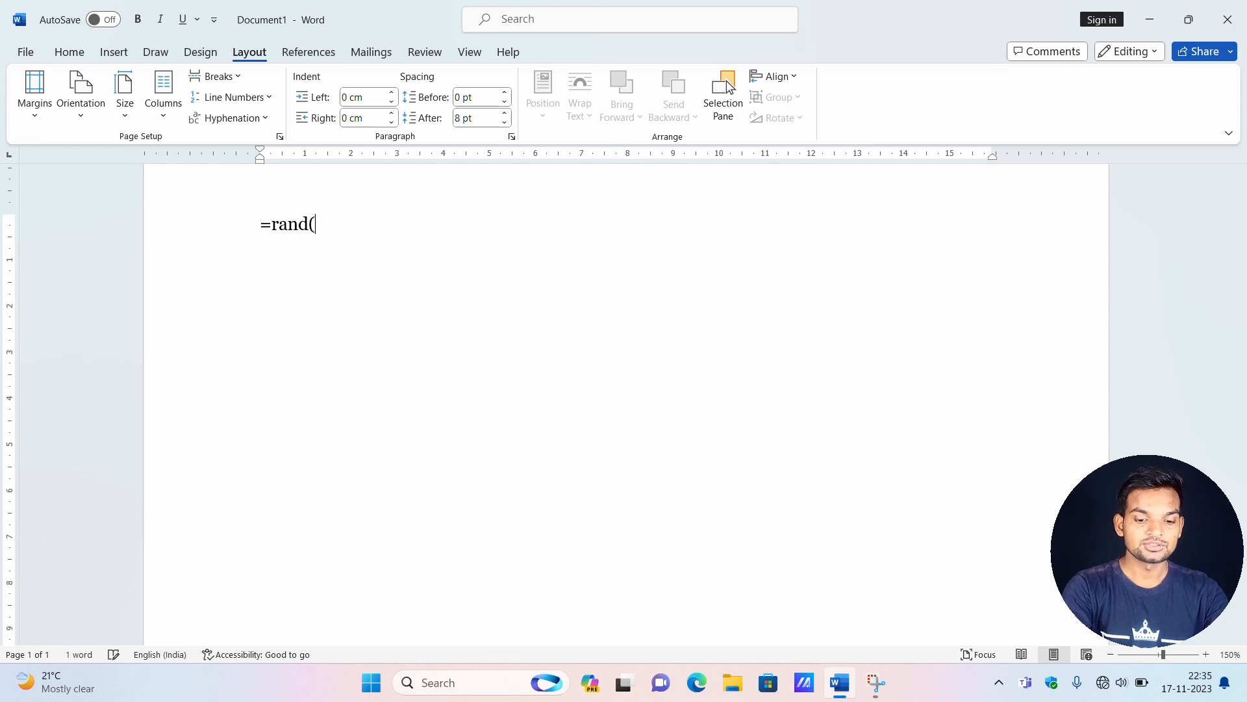
pyautogui.write('10')
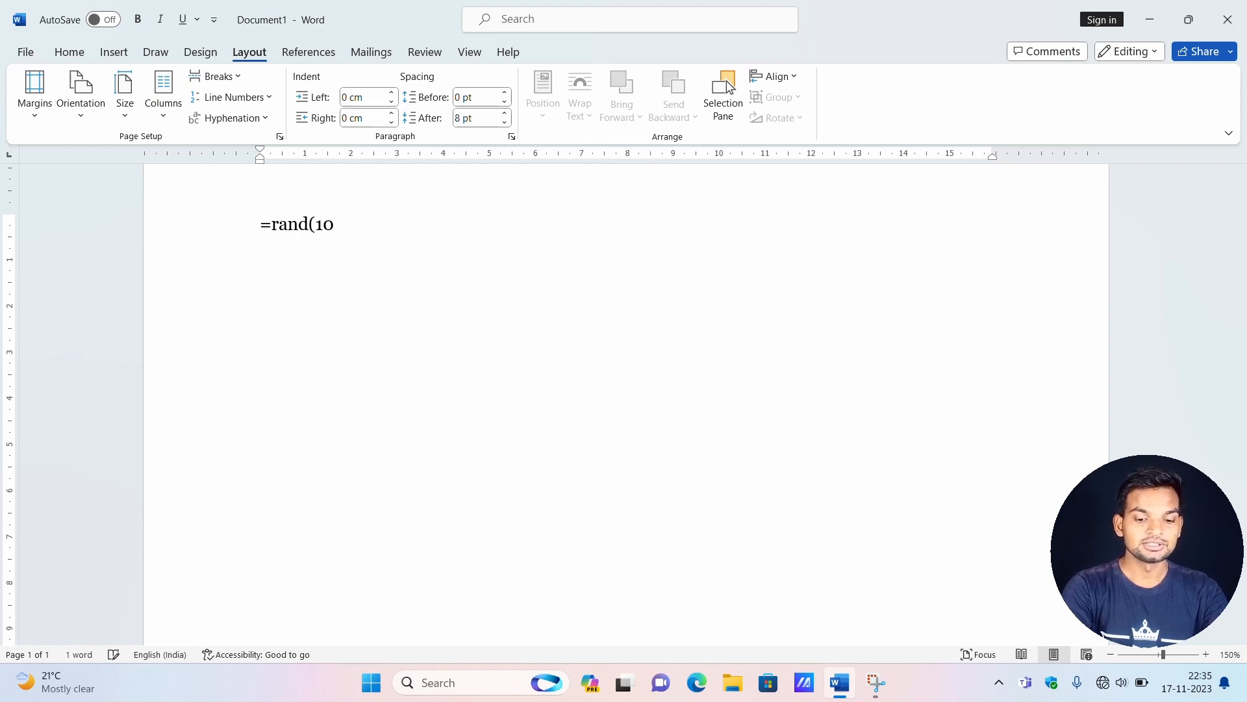
pyautogui.write(',19')
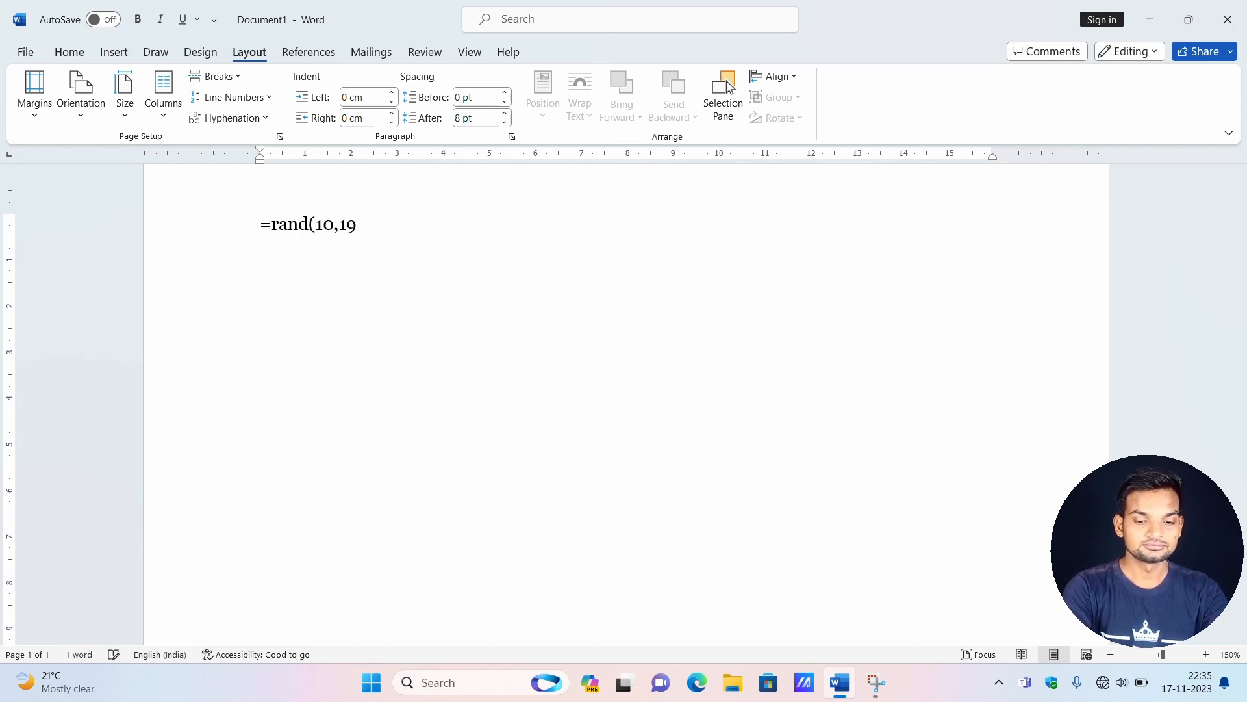
pyautogui.write(')')
pyautogui.press('Return')
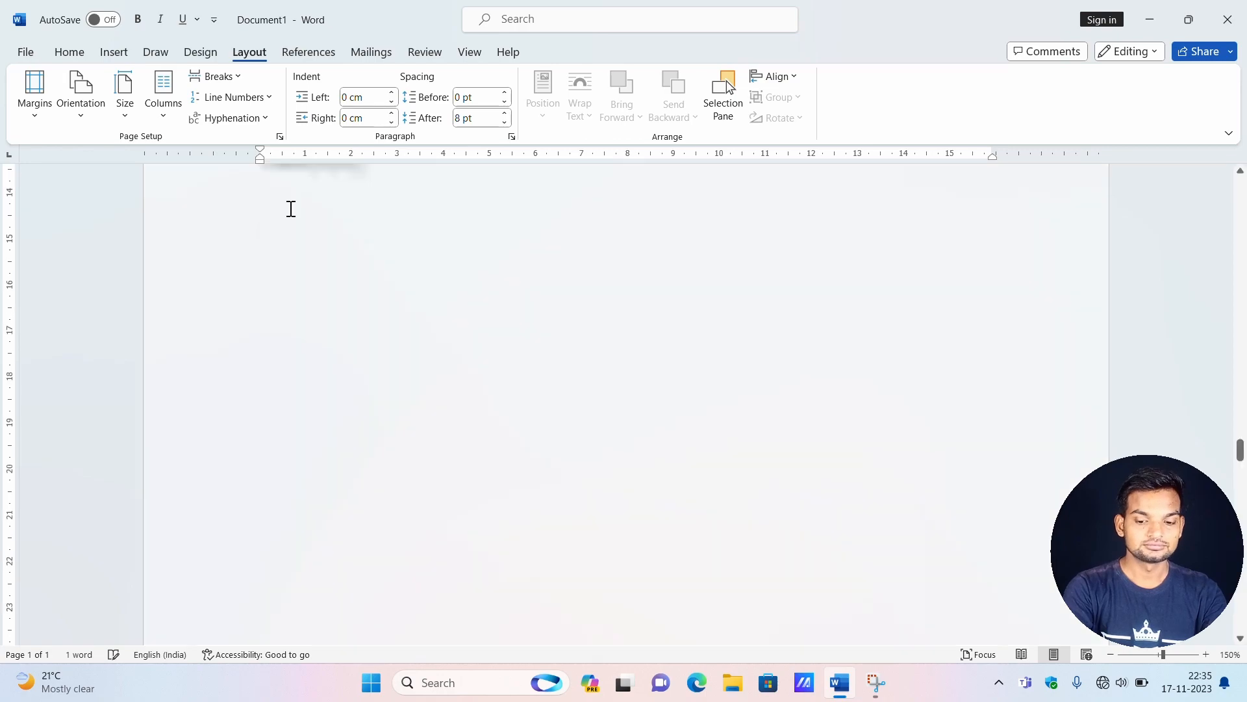
# Show the generated document in the Multiple Pages view so several pages appear side by side.
pyautogui.scroll(15, 403, 299)
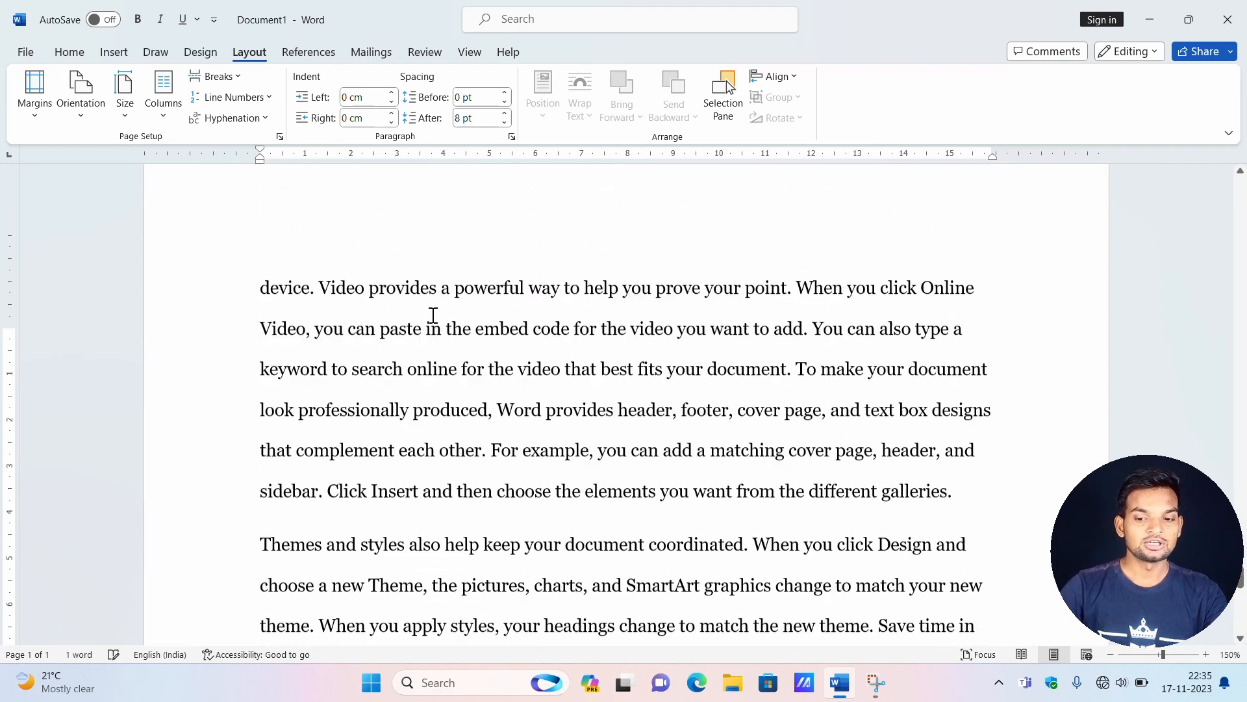
pyautogui.scroll(-10, 442, 299)
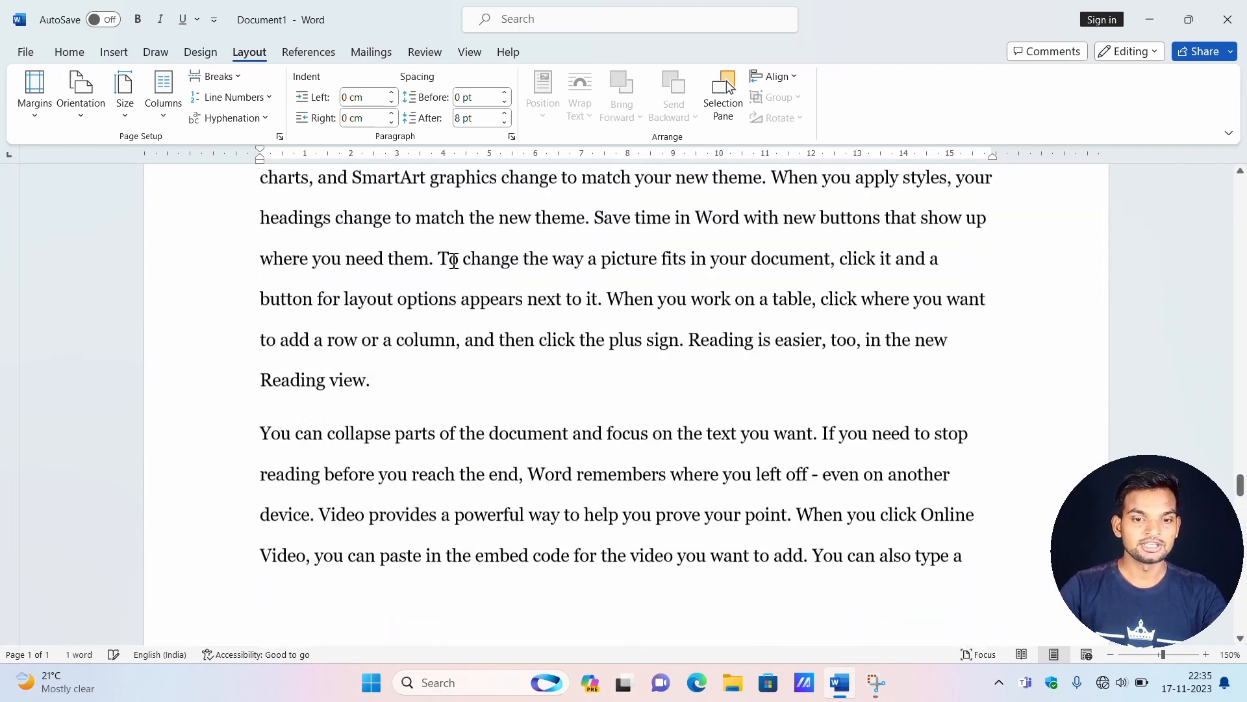
pyautogui.scroll(4, 457, 241)
pyautogui.click(469, 52)
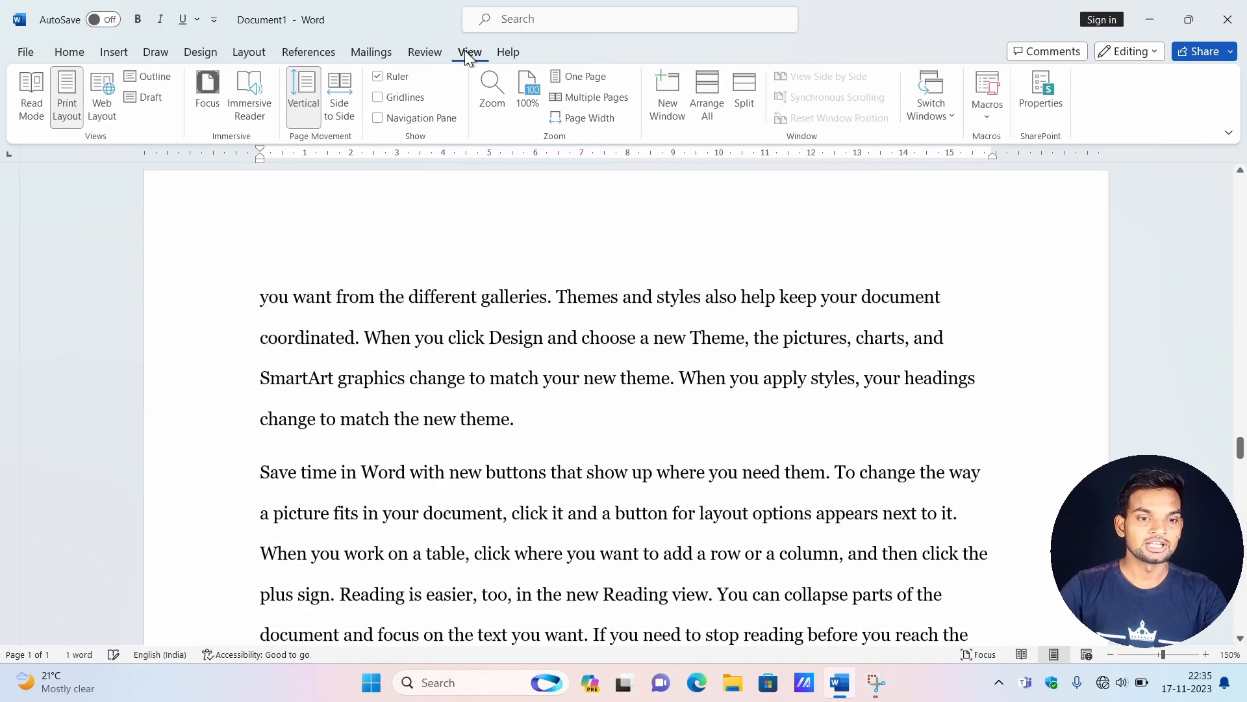
pyautogui.click(585, 97)
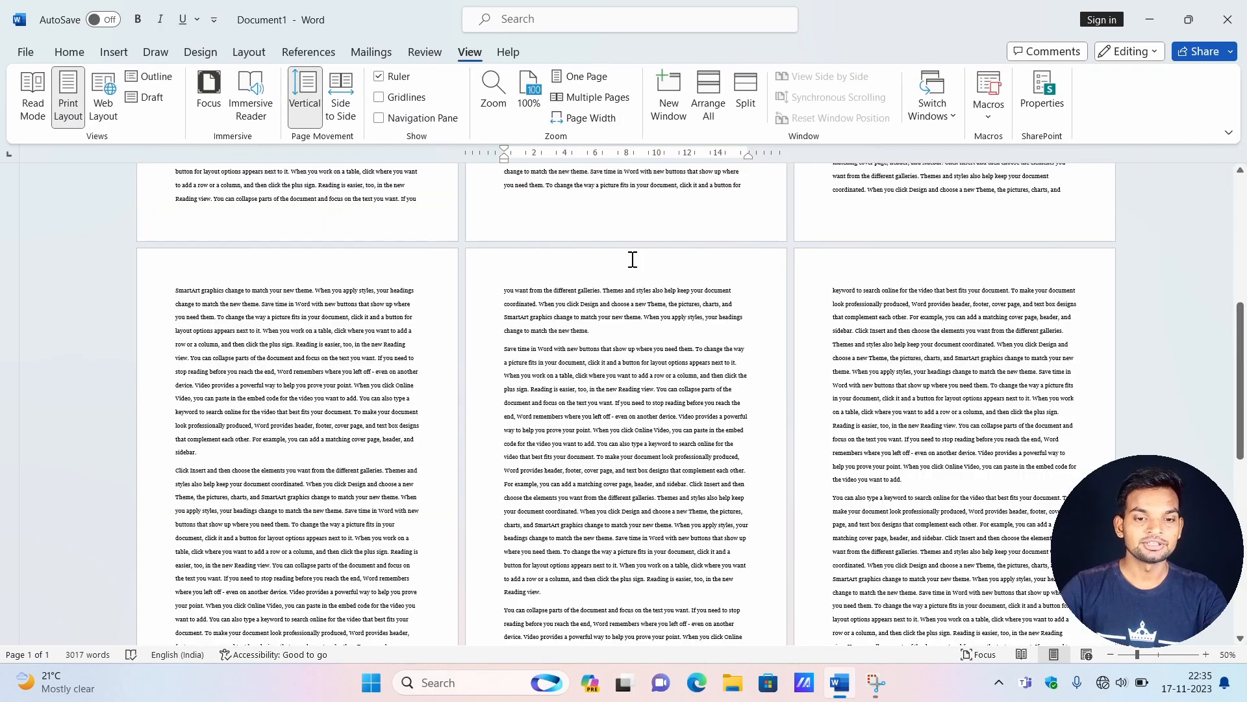
pyautogui.scroll(5, 812, 344)
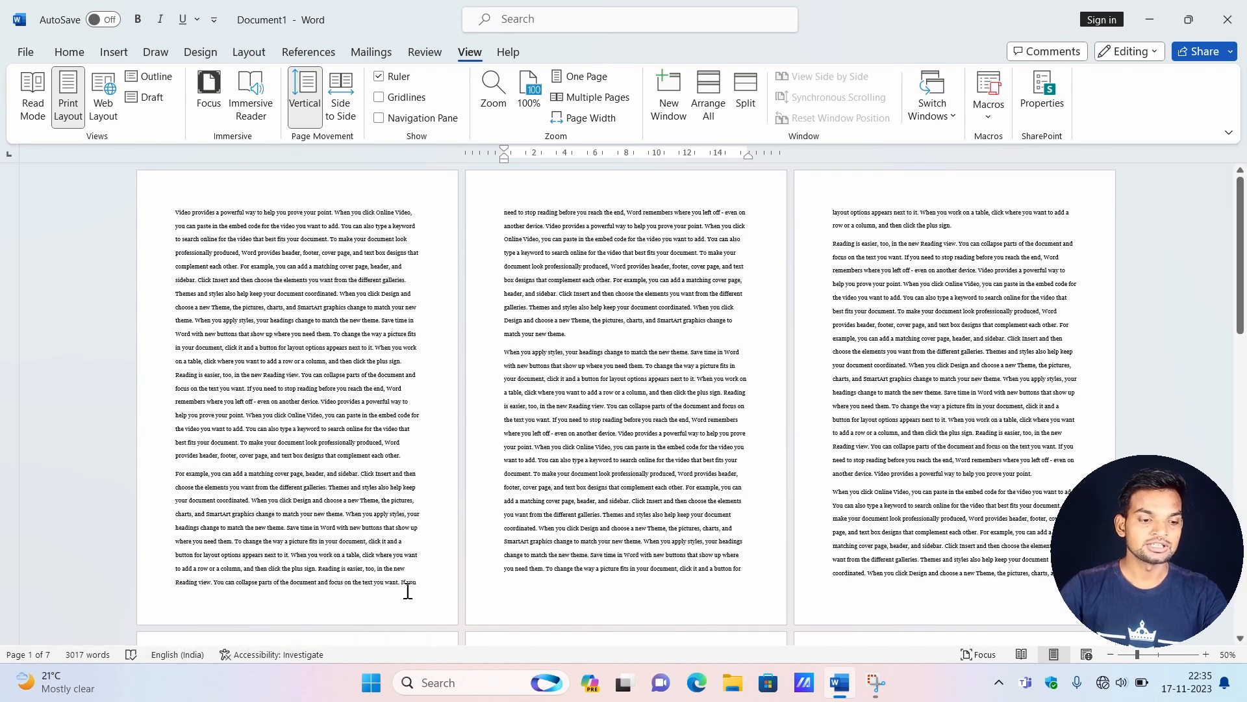
pyautogui.scroll(-2, 762, 294)
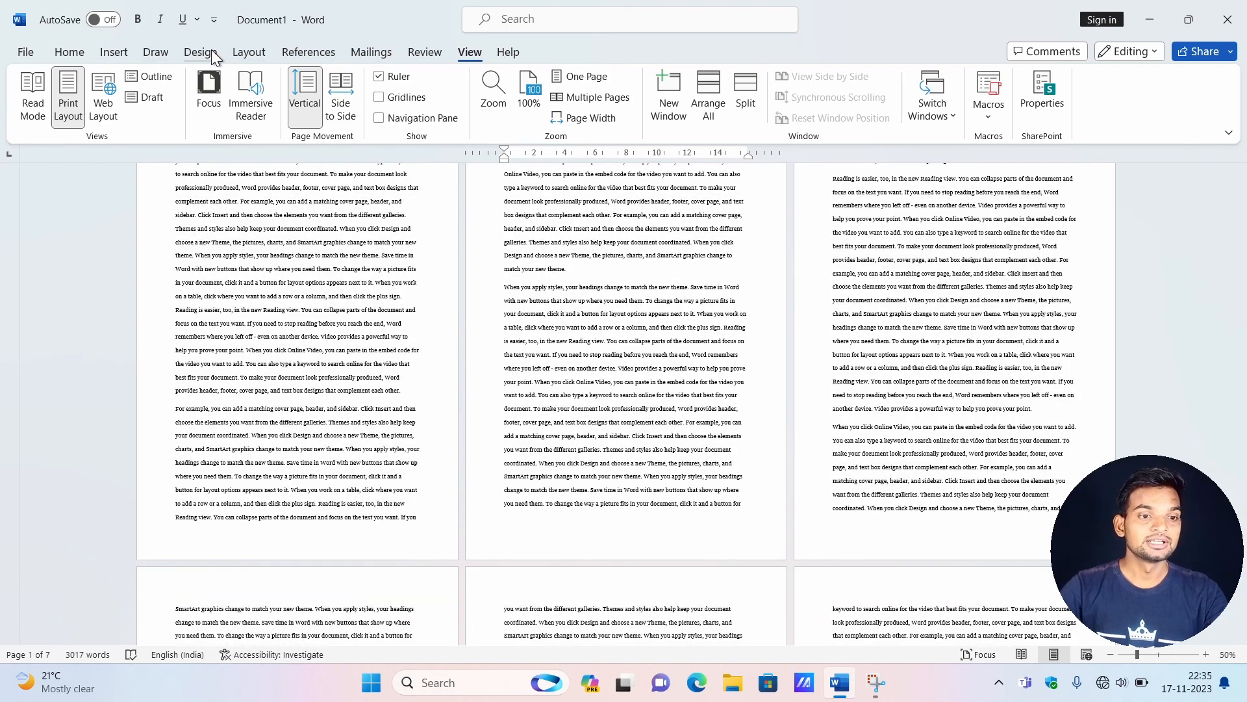
# Apply the Narrow margin preset, 1.27 cm on all sides, to the document's pages.
pyautogui.click(237, 51)
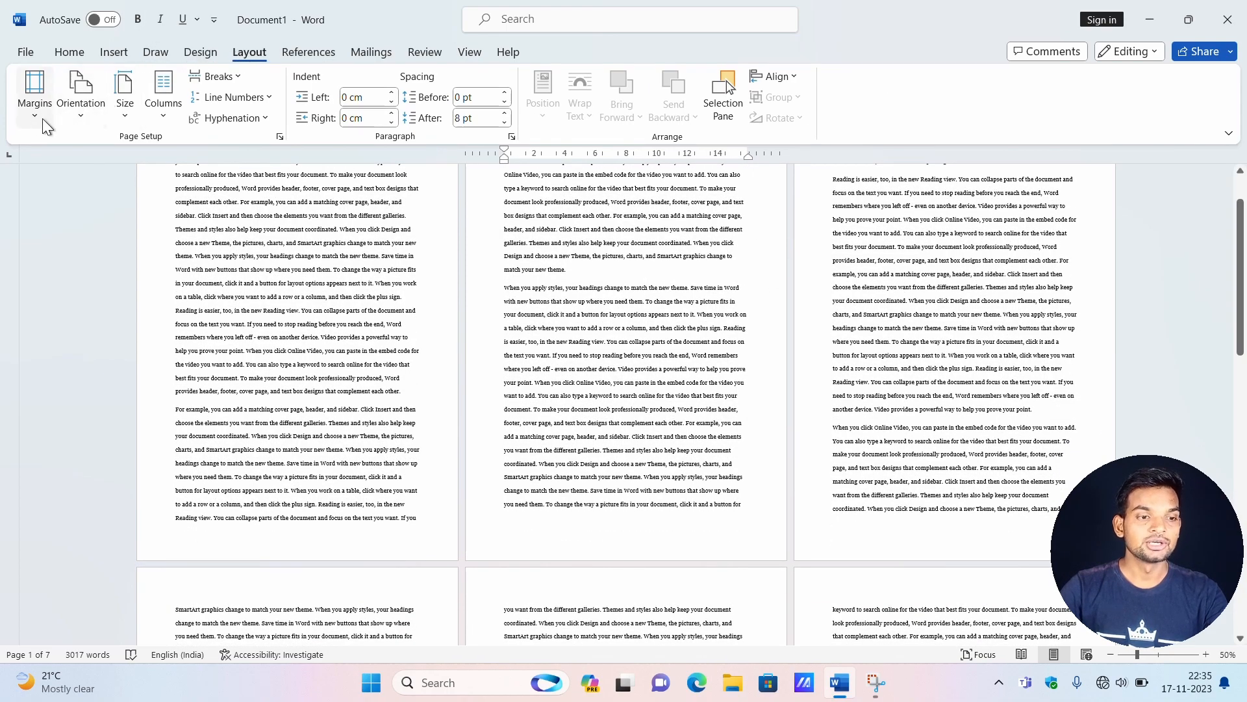
pyautogui.click(34, 107)
pyautogui.click(330, 239)
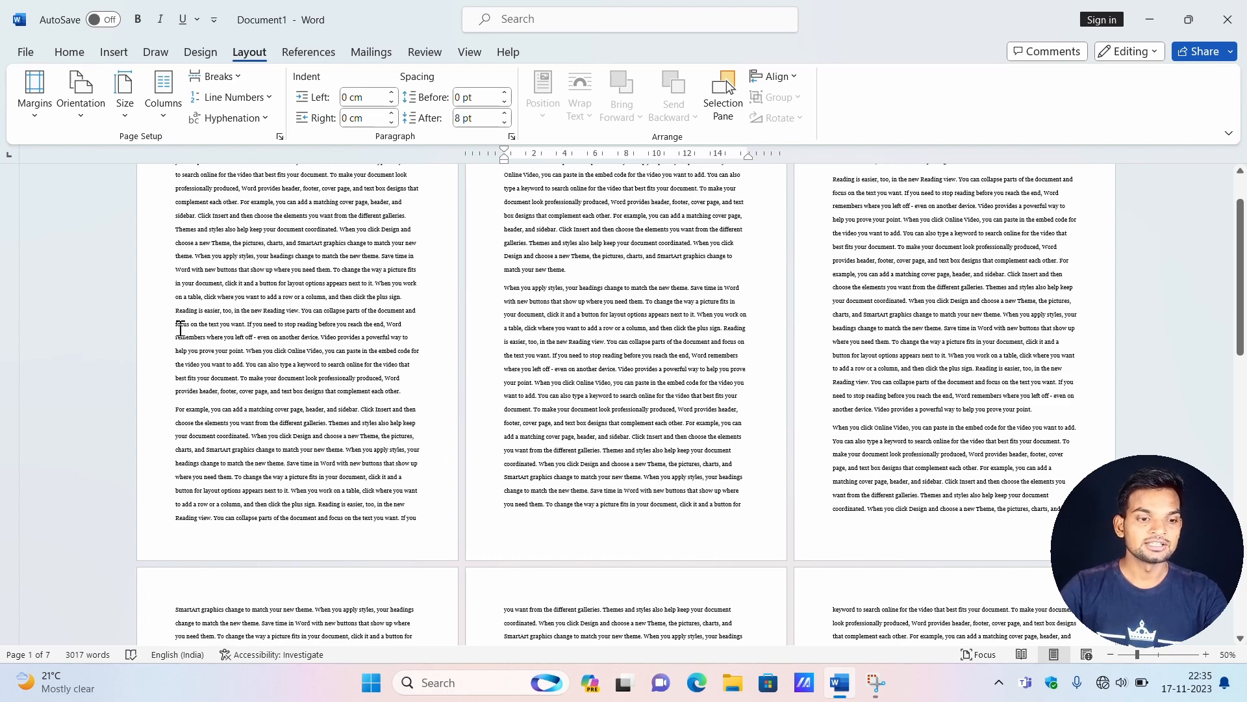
pyautogui.scroll(2, 181, 329)
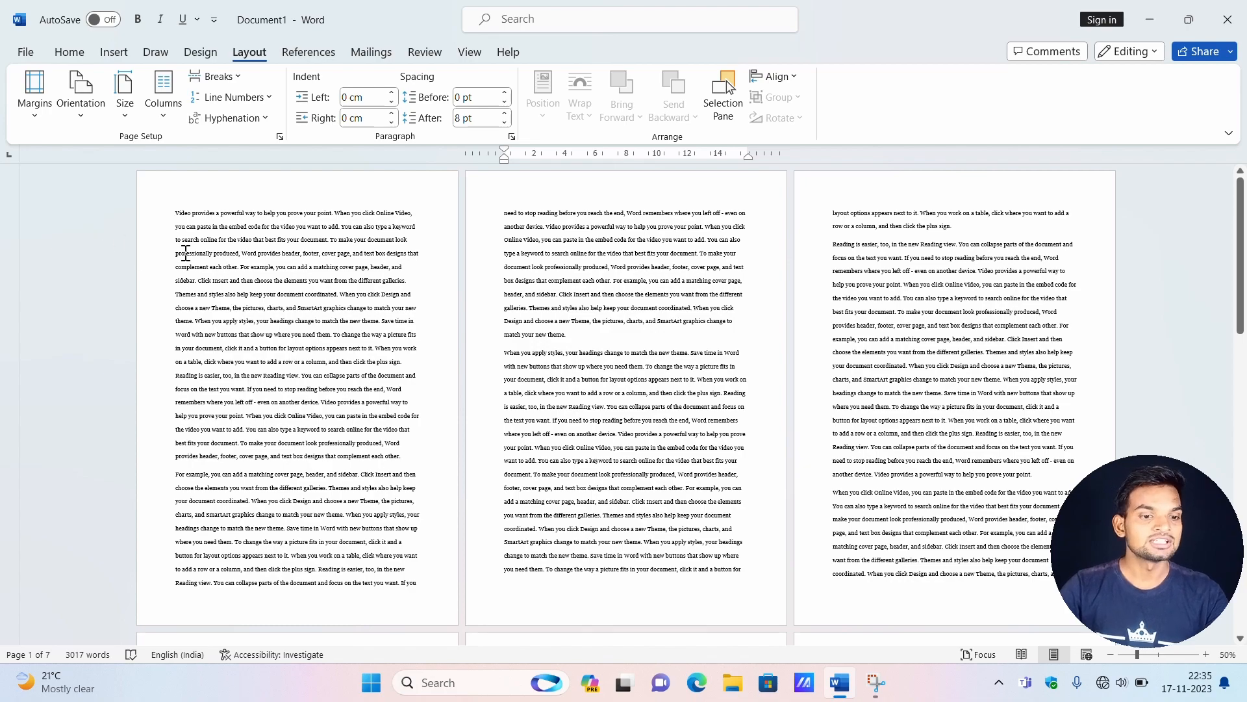
pyautogui.click(31, 112)
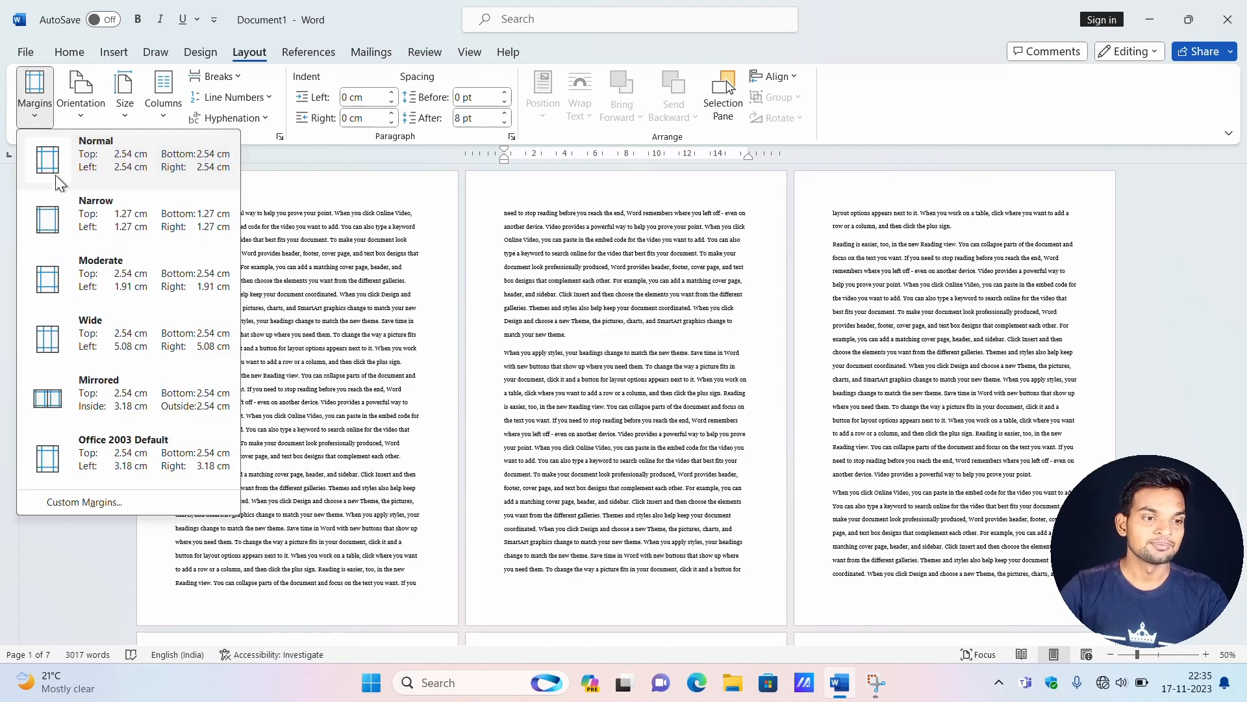
pyautogui.click(73, 213)
pyautogui.scroll(-4, 72, 214)
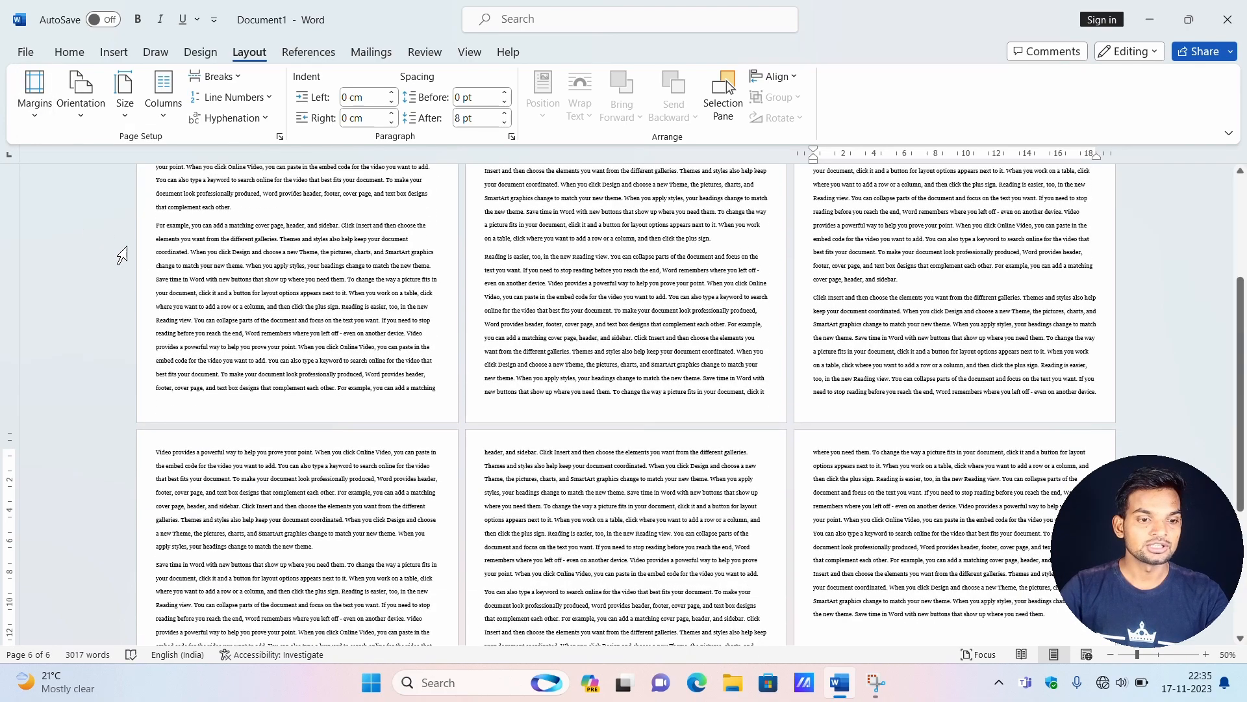
pyautogui.scroll(3, 233, 307)
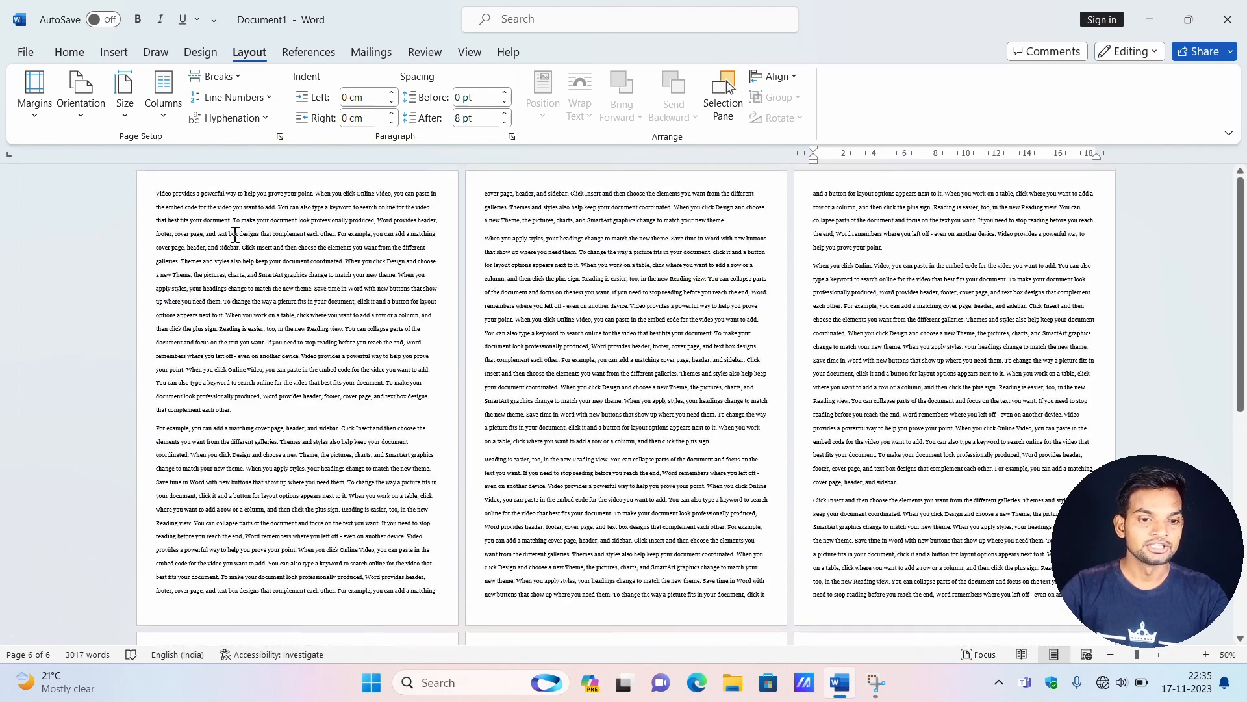
# Apply the Moderate margin preset, 2.54 cm top and bottom and 1.91 cm left and right, to the pages.
pyautogui.click(44, 122)
pyautogui.click(83, 273)
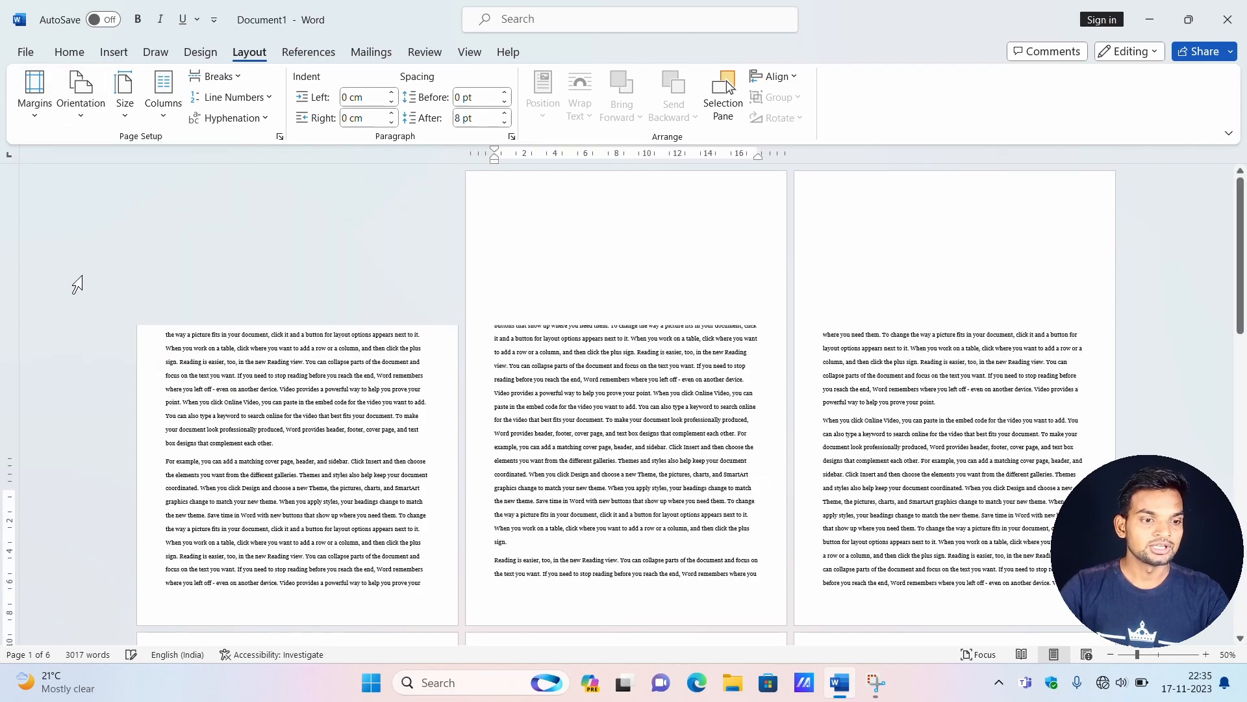
pyautogui.scroll(-8, 734, 464)
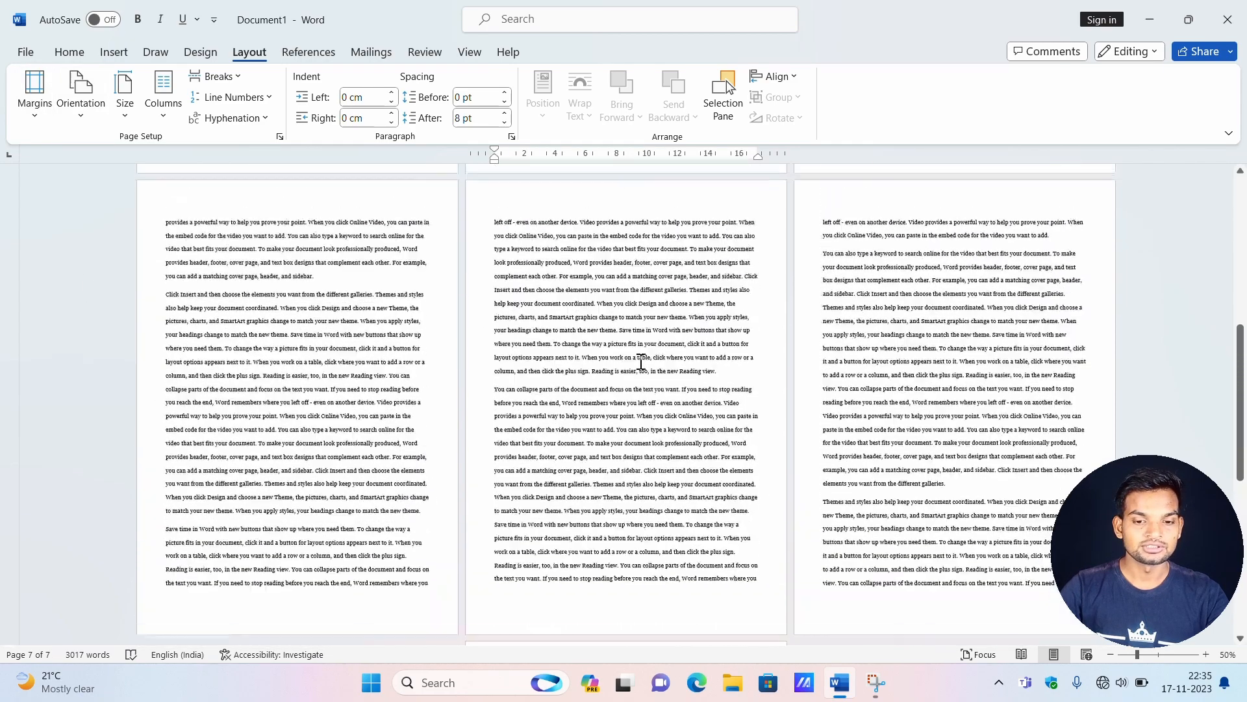
pyautogui.scroll(1, 779, 412)
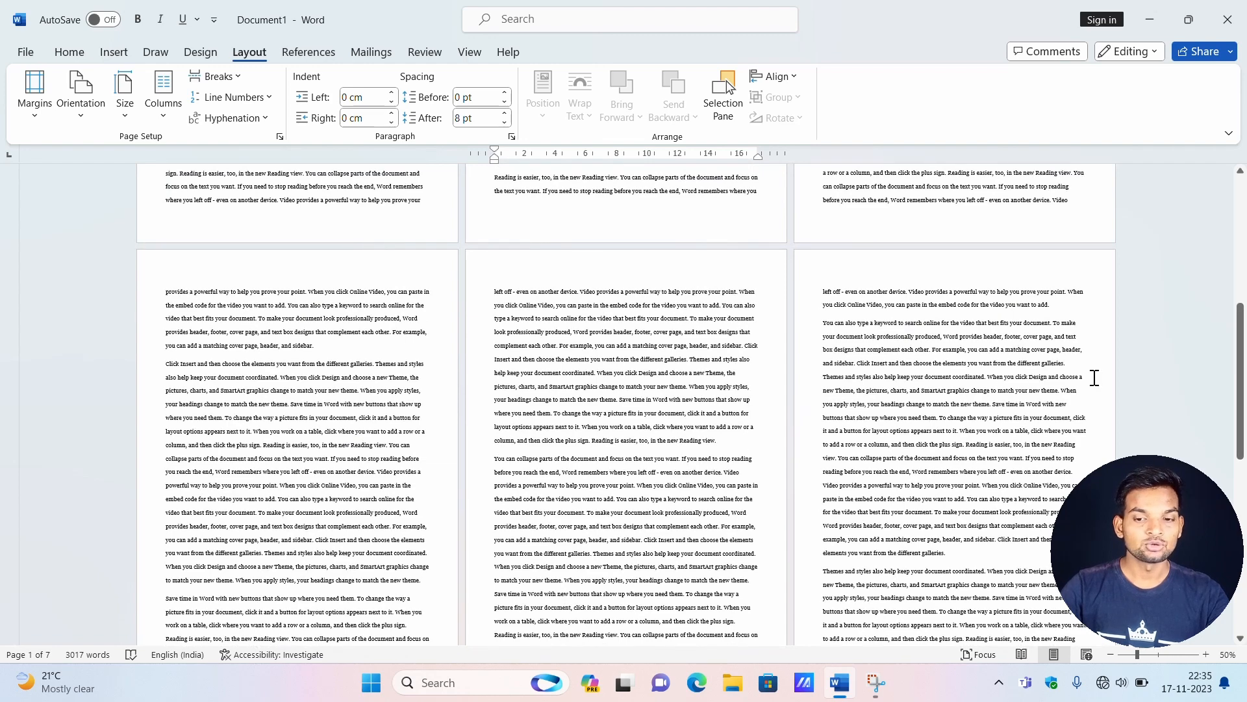
pyautogui.scroll(-3, 932, 471)
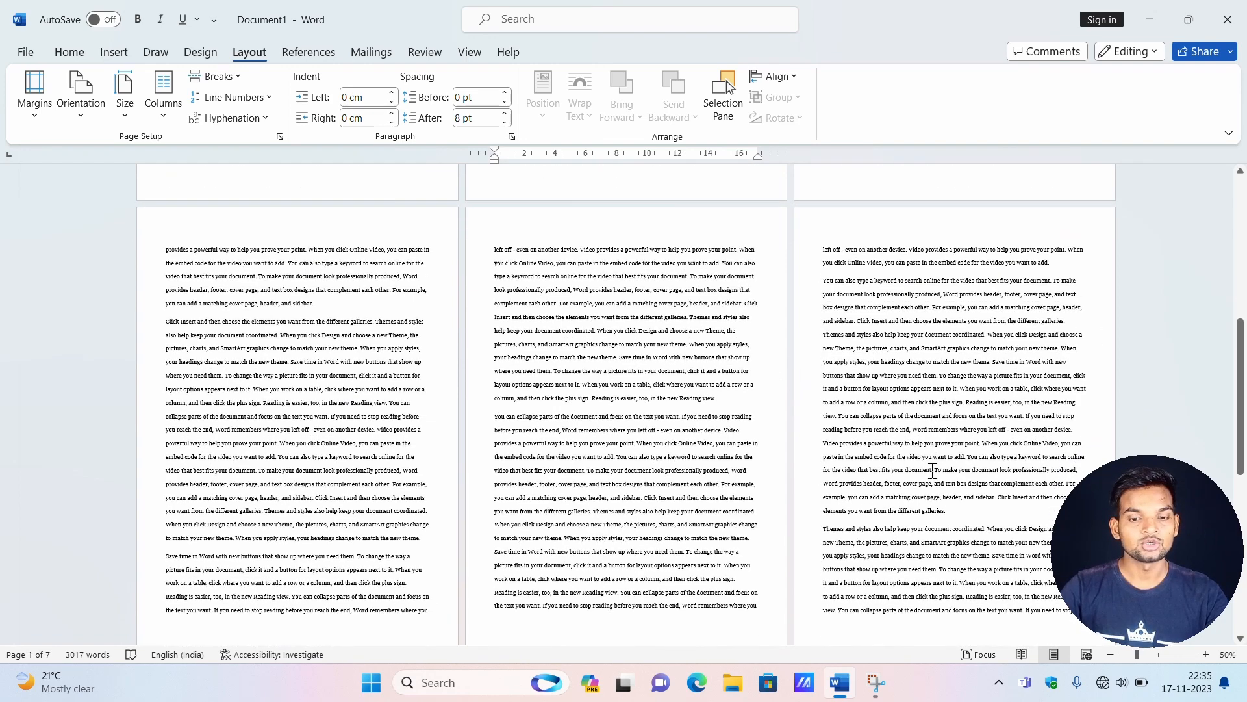
# Set the document's page margins back to the Normal preset of 2.54 cm on all sides.
pyautogui.click(32, 112)
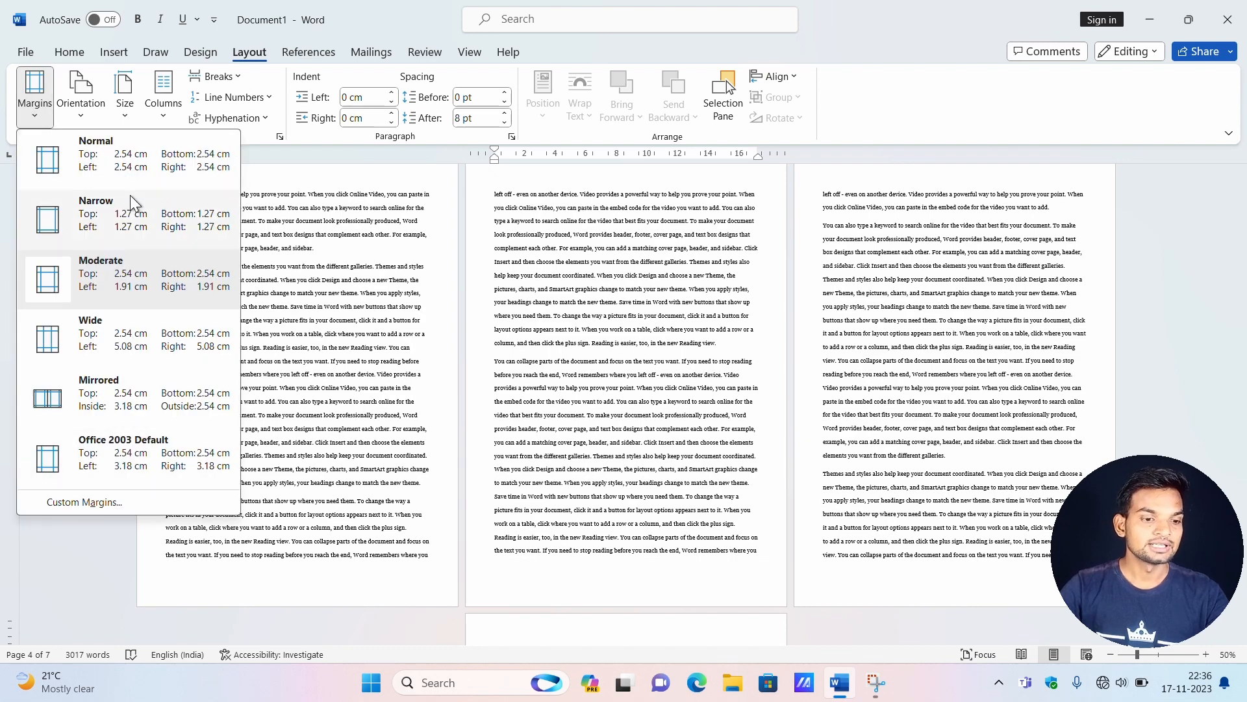
pyautogui.click(122, 171)
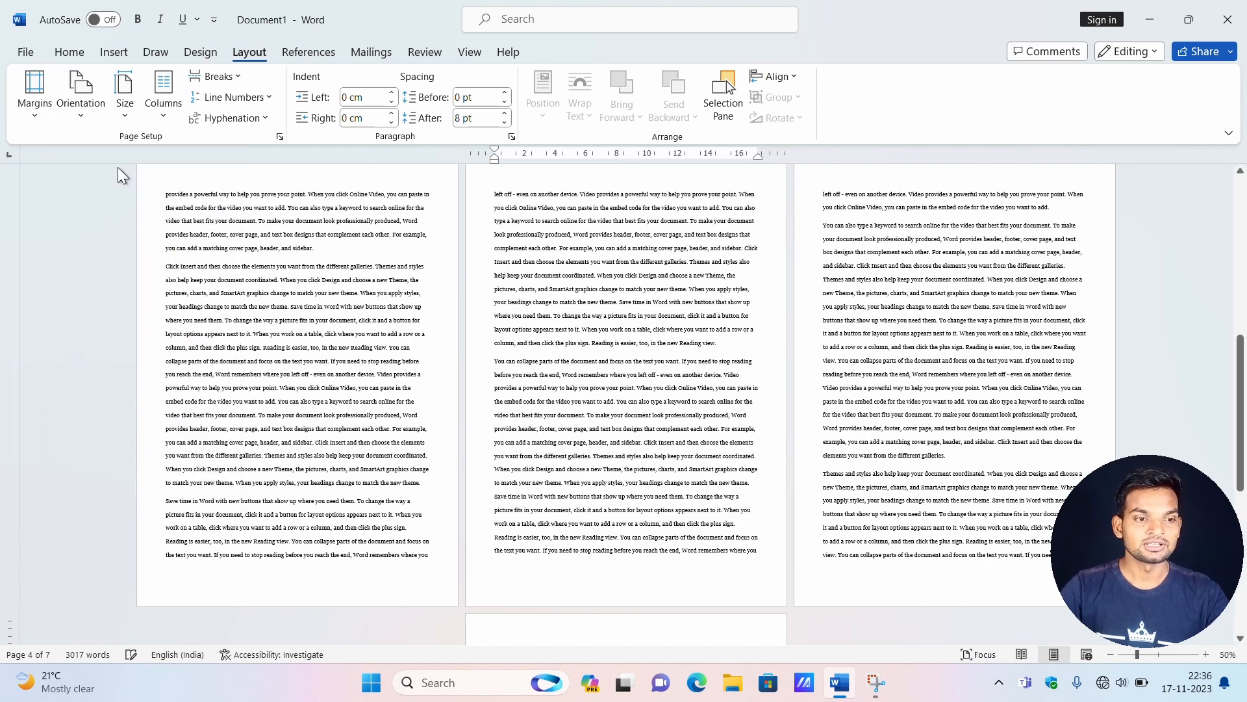
pyautogui.scroll(4, 630, 374)
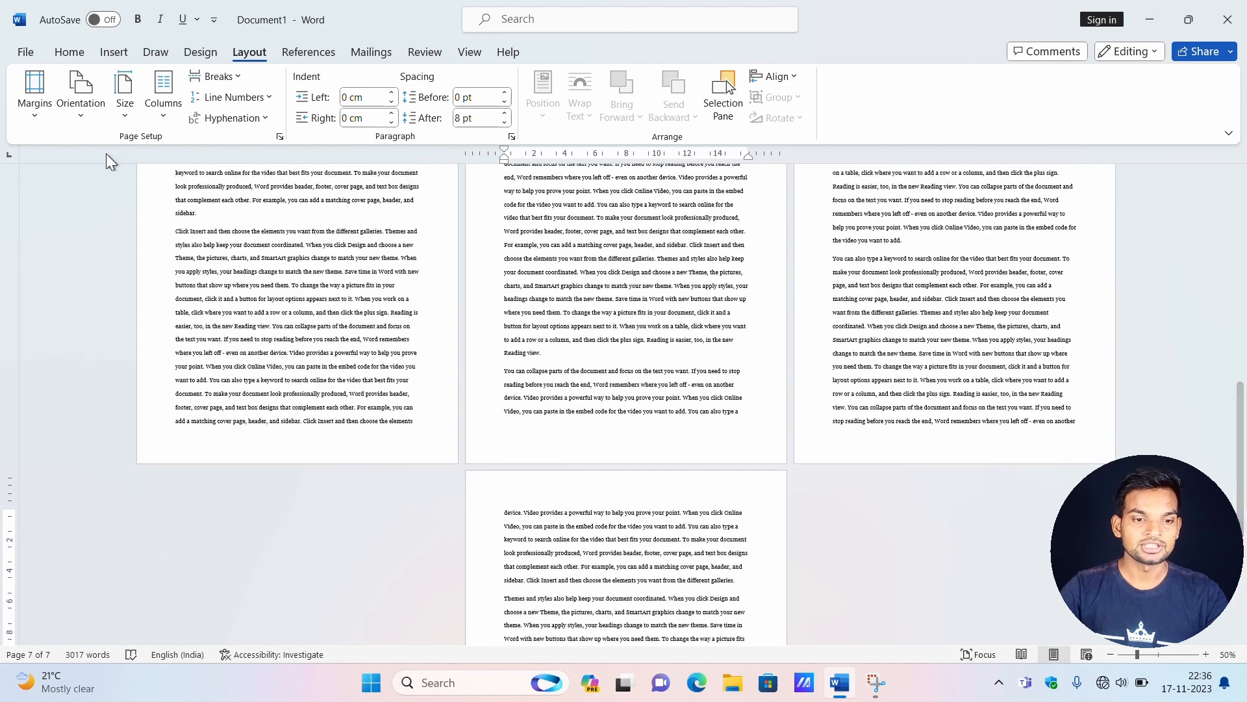
# Examine the custom margin options in the Page Setup dialog, close it and return to the first page.
pyautogui.click(41, 119)
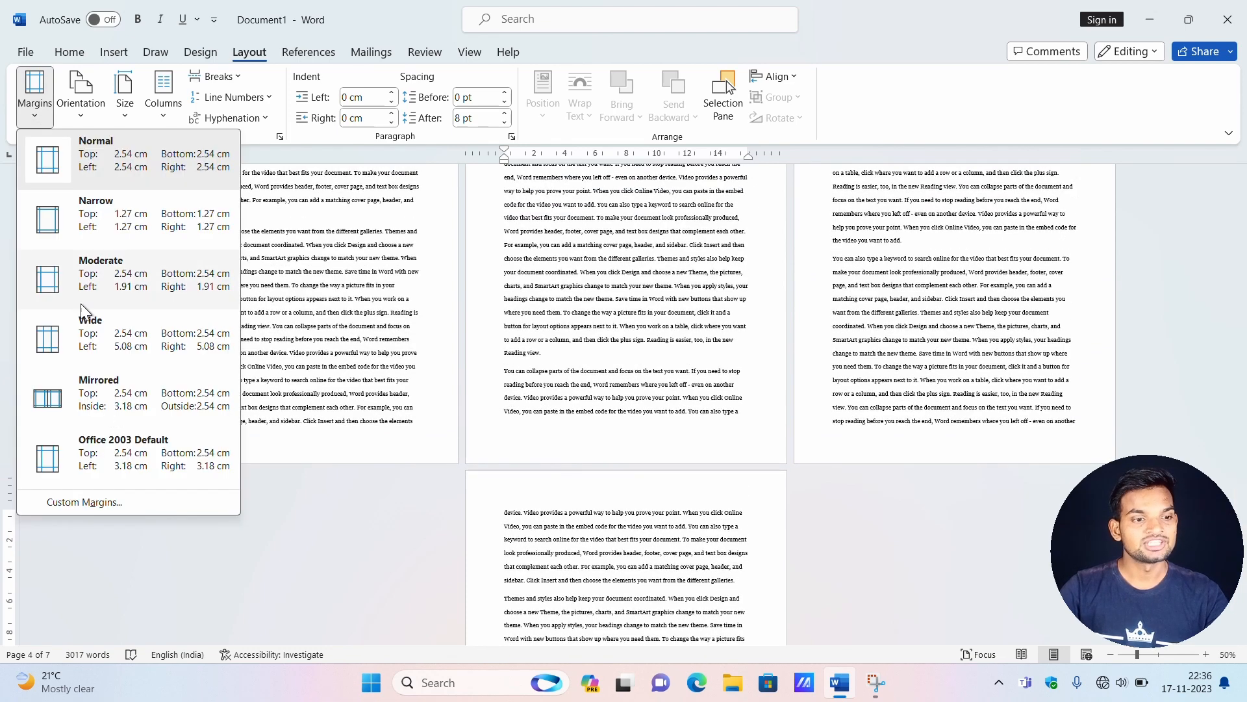
pyautogui.click(96, 502)
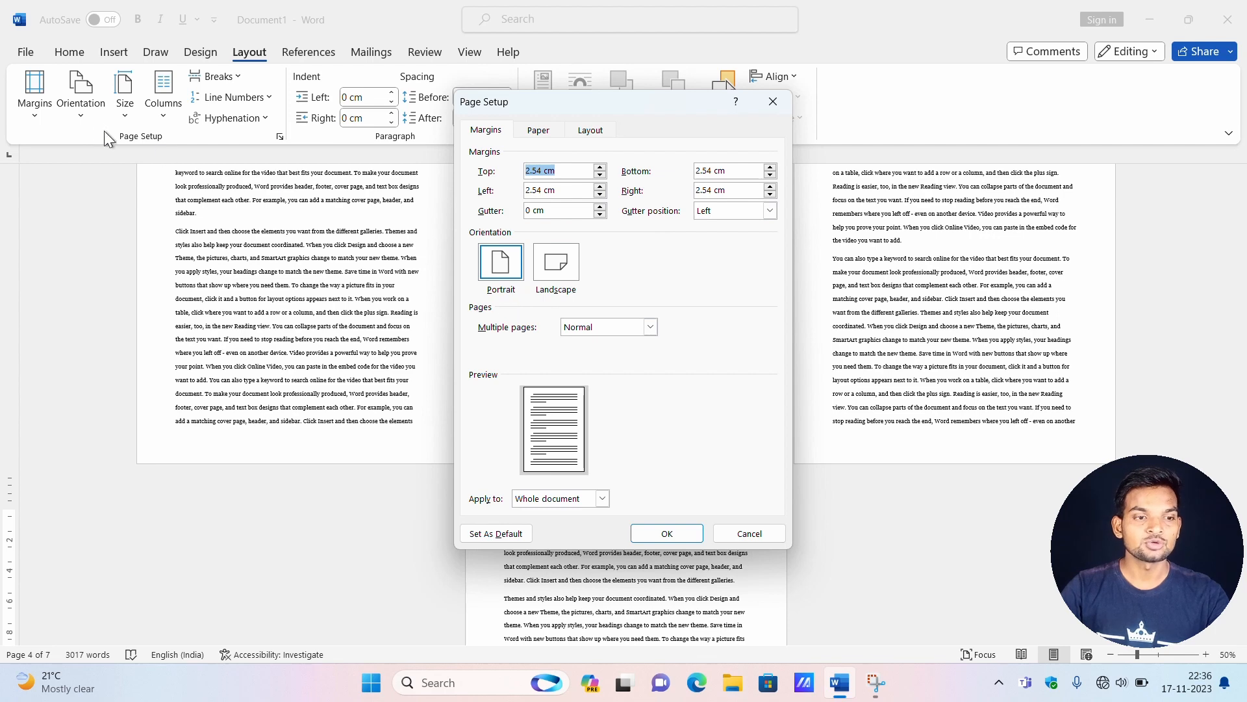
pyautogui.click(774, 102)
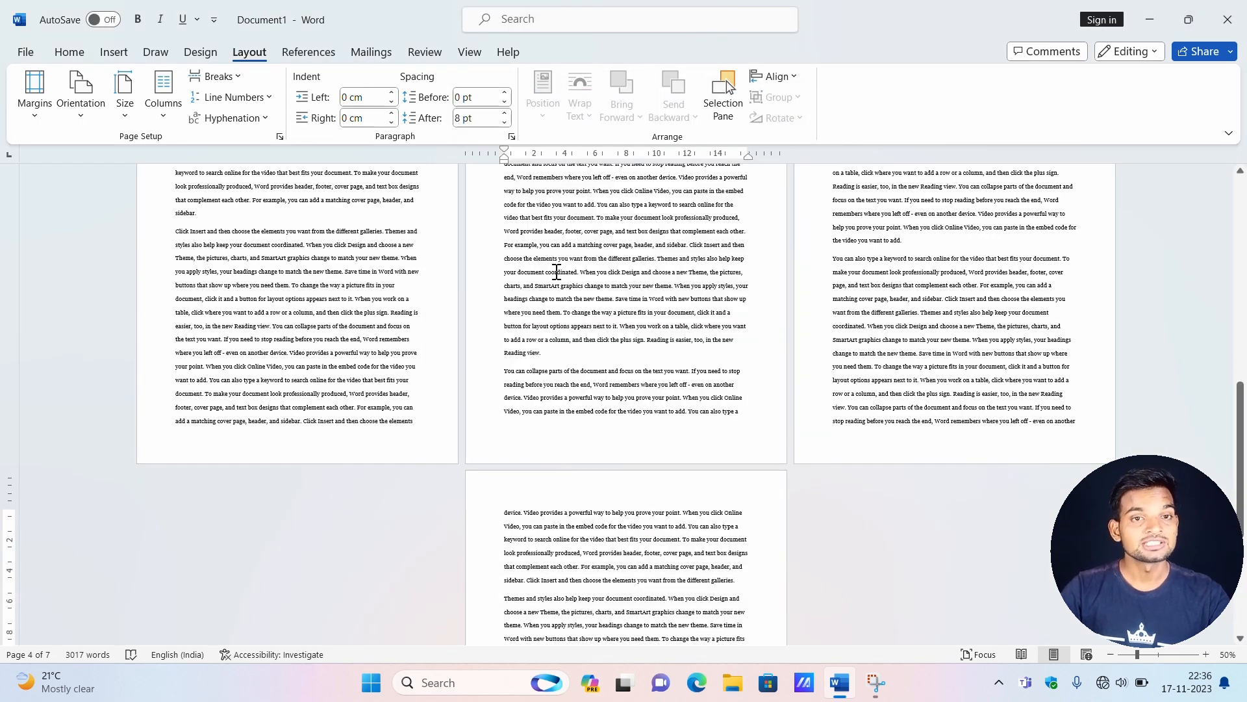
pyautogui.scroll(5, 557, 276)
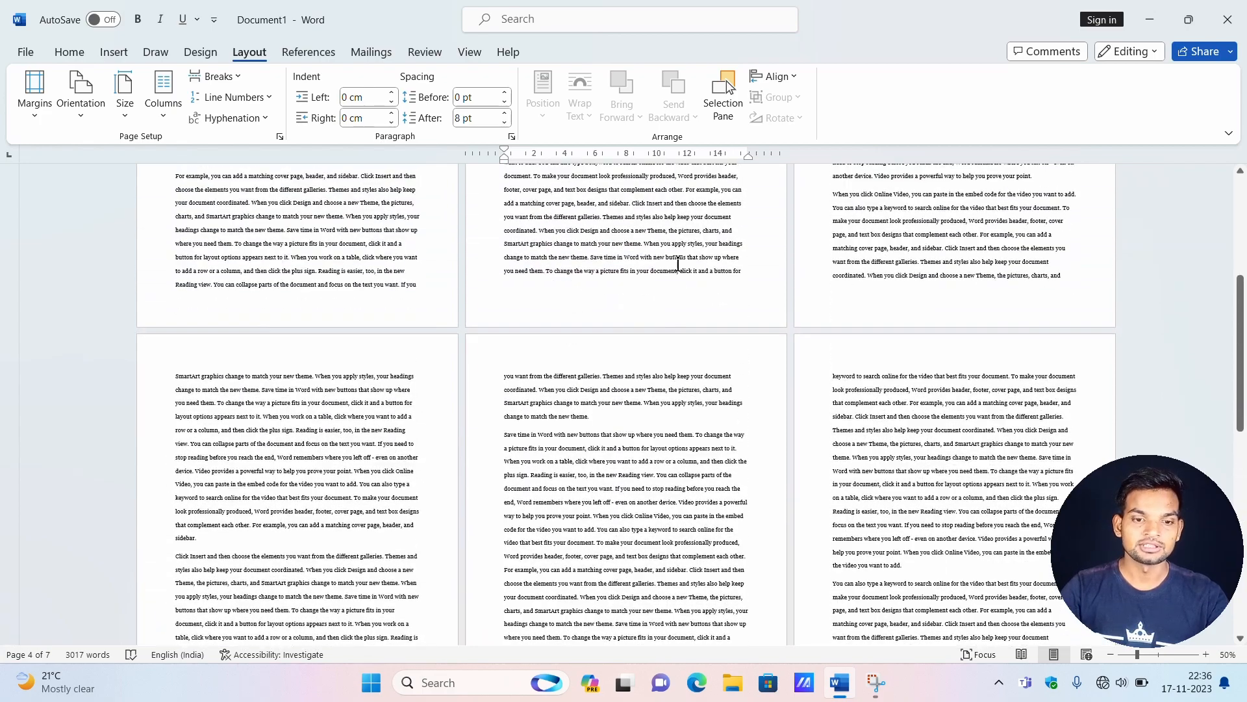
pyautogui.scroll(3, 683, 250)
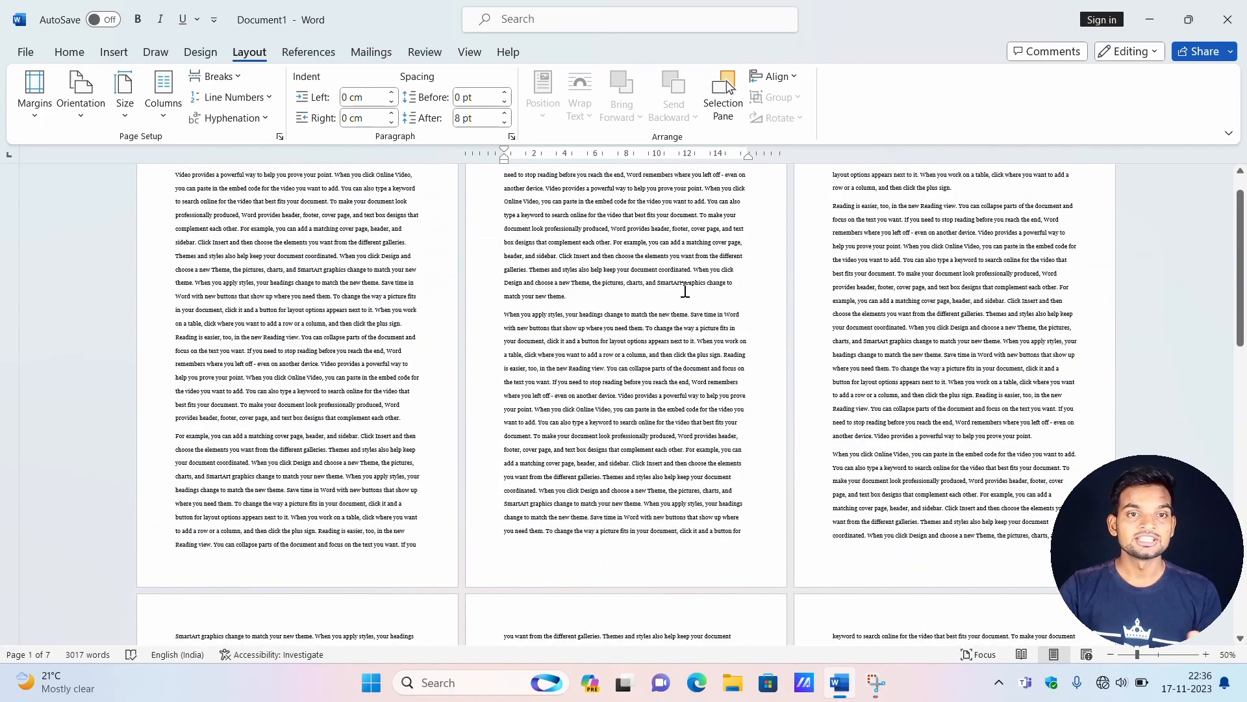
pyautogui.scroll(1, 685, 302)
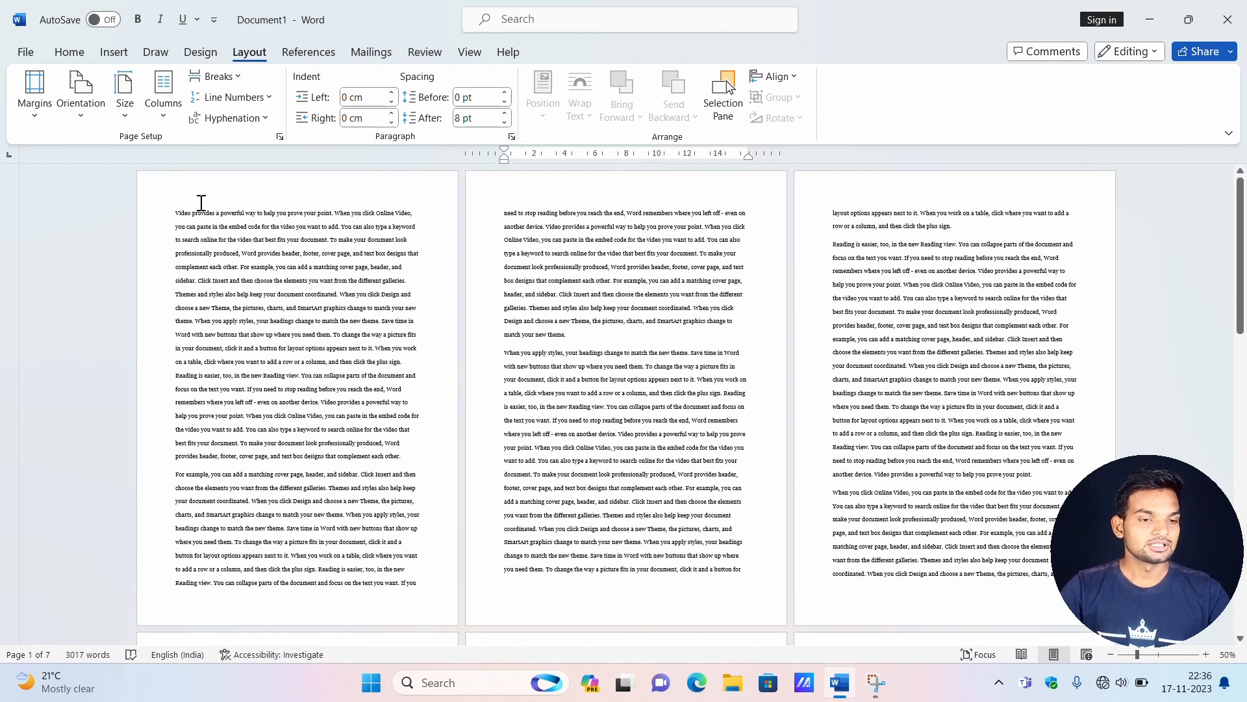
# Switch the document's page orientation to landscape and set it back to portrait.
pyautogui.moveTo(170, 215); pyautogui.dragTo(260, 323)
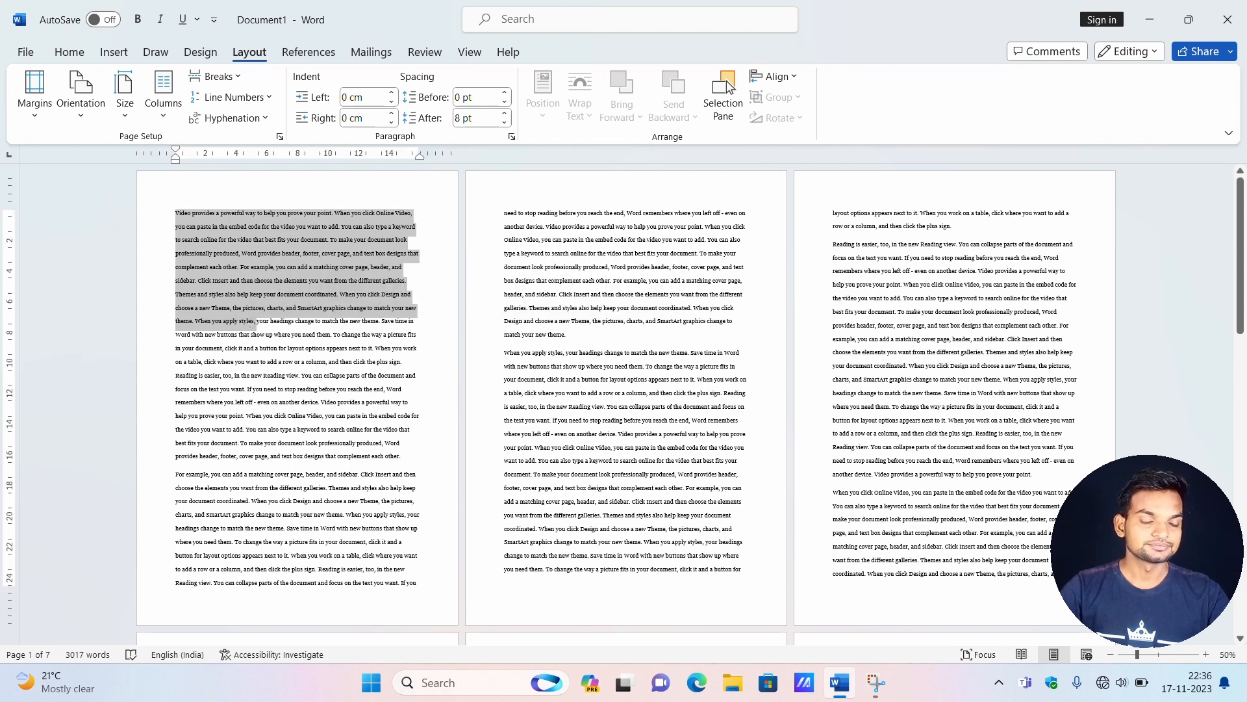
pyautogui.click(145, 200)
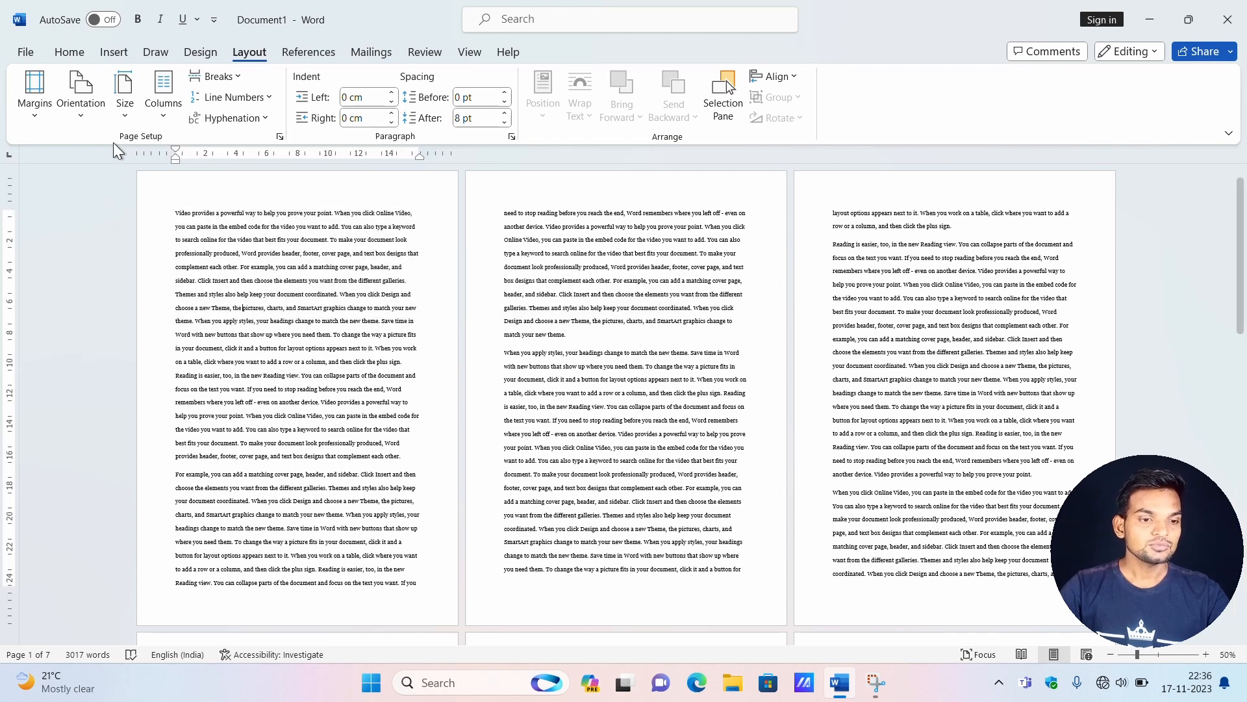
pyautogui.click(80, 116)
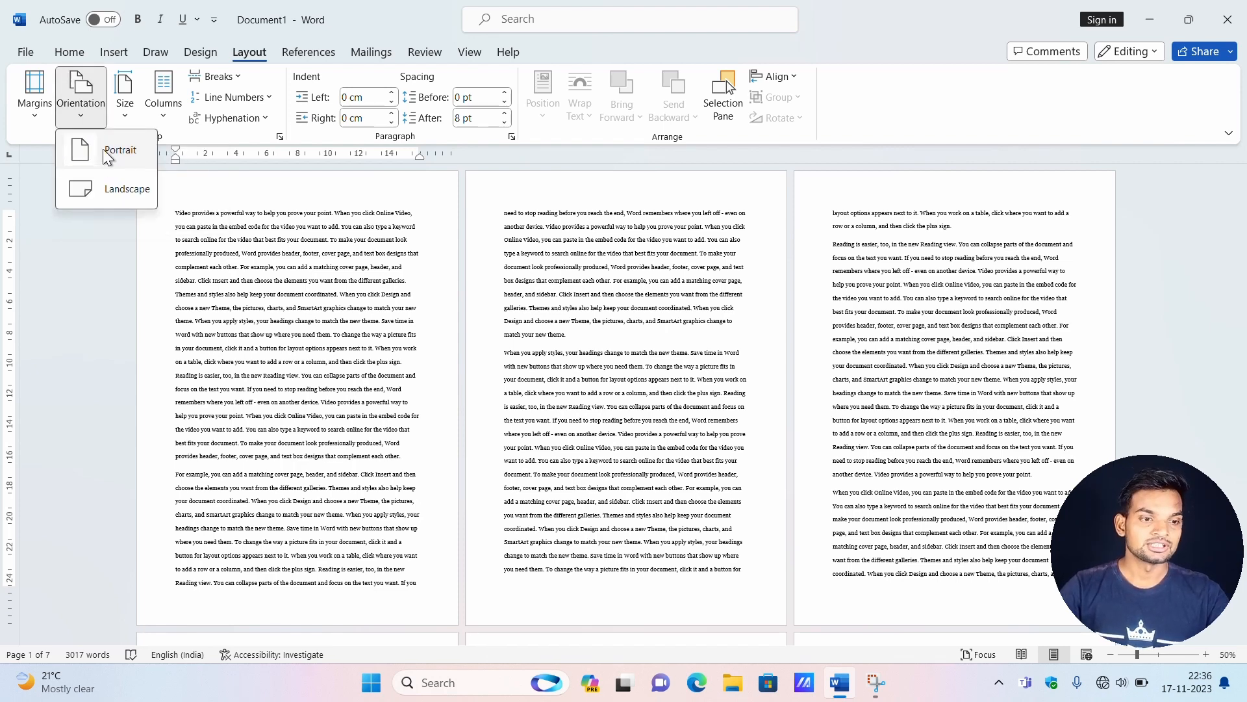
pyautogui.click(111, 193)
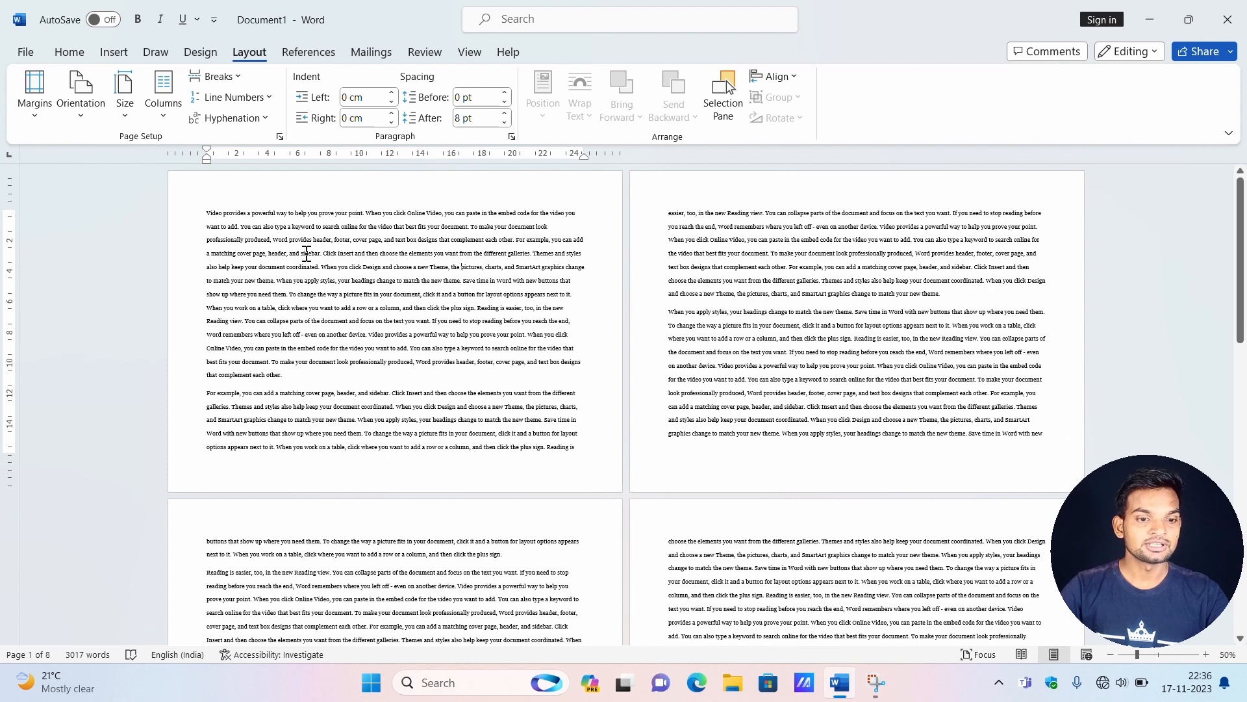
pyautogui.click(80, 96)
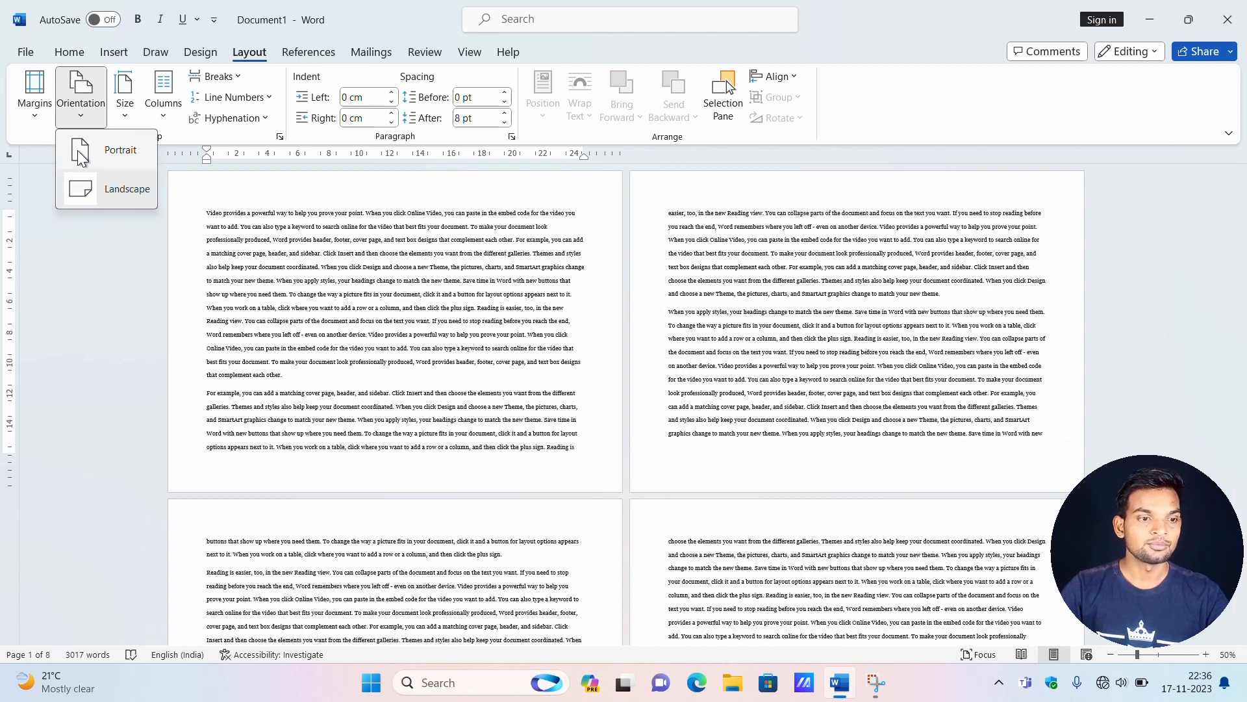
pyautogui.click(107, 153)
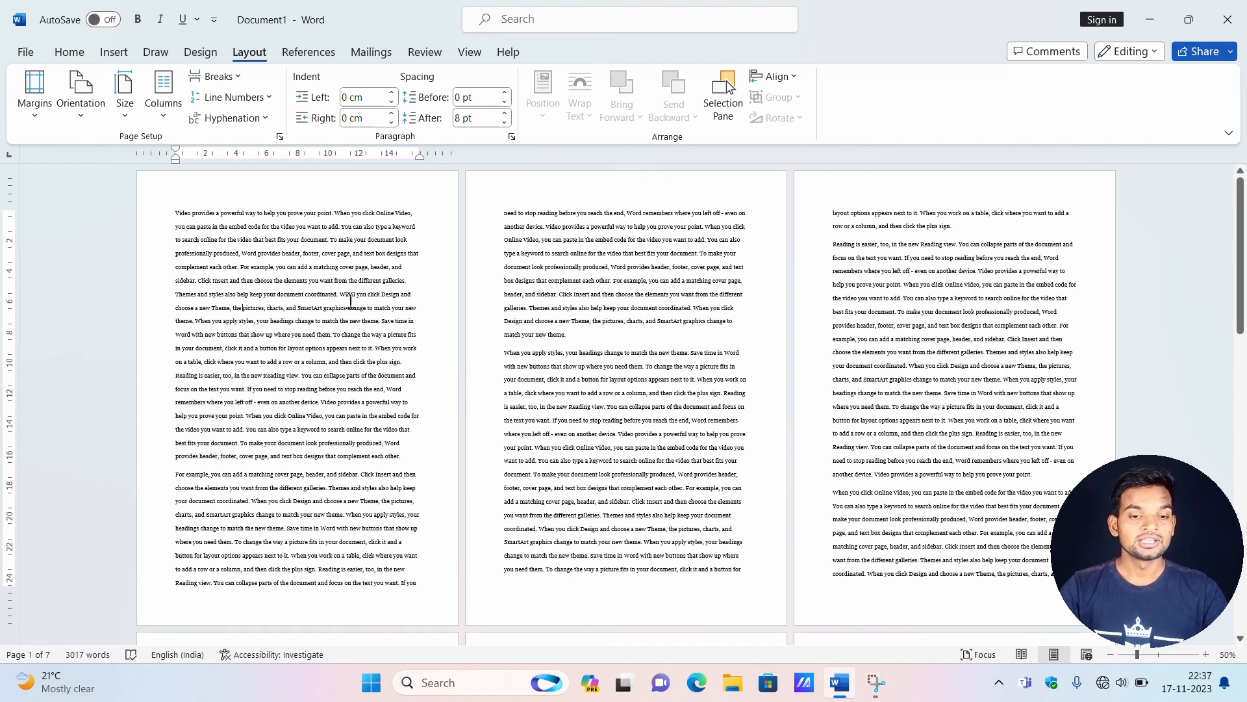
# Change the page orientation to landscape again and look through the document's pages.
pyautogui.click(98, 109)
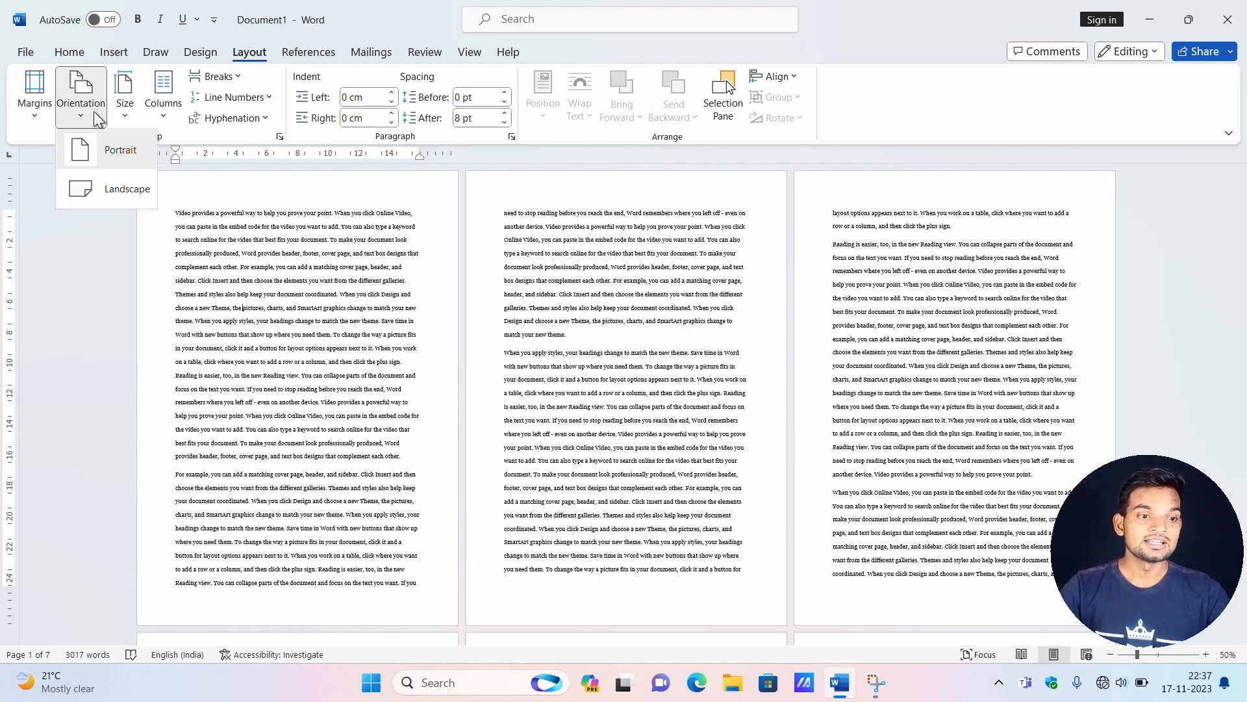
pyautogui.click(107, 192)
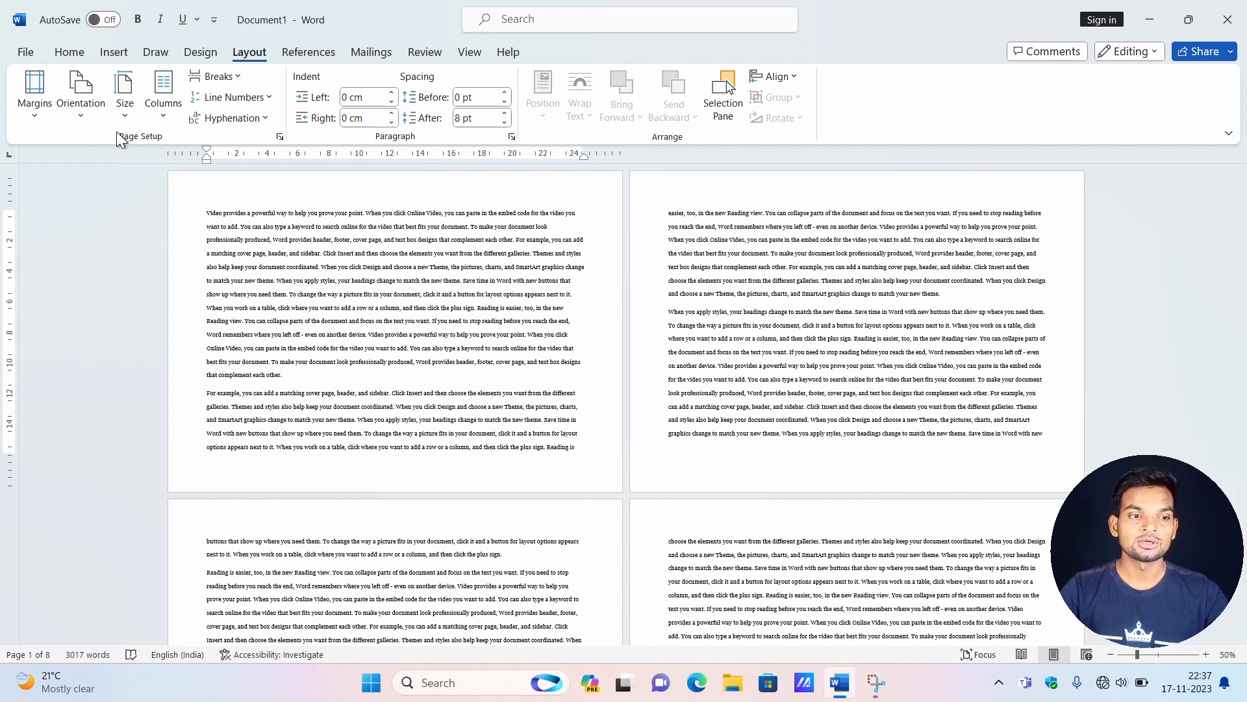
pyautogui.click(91, 114)
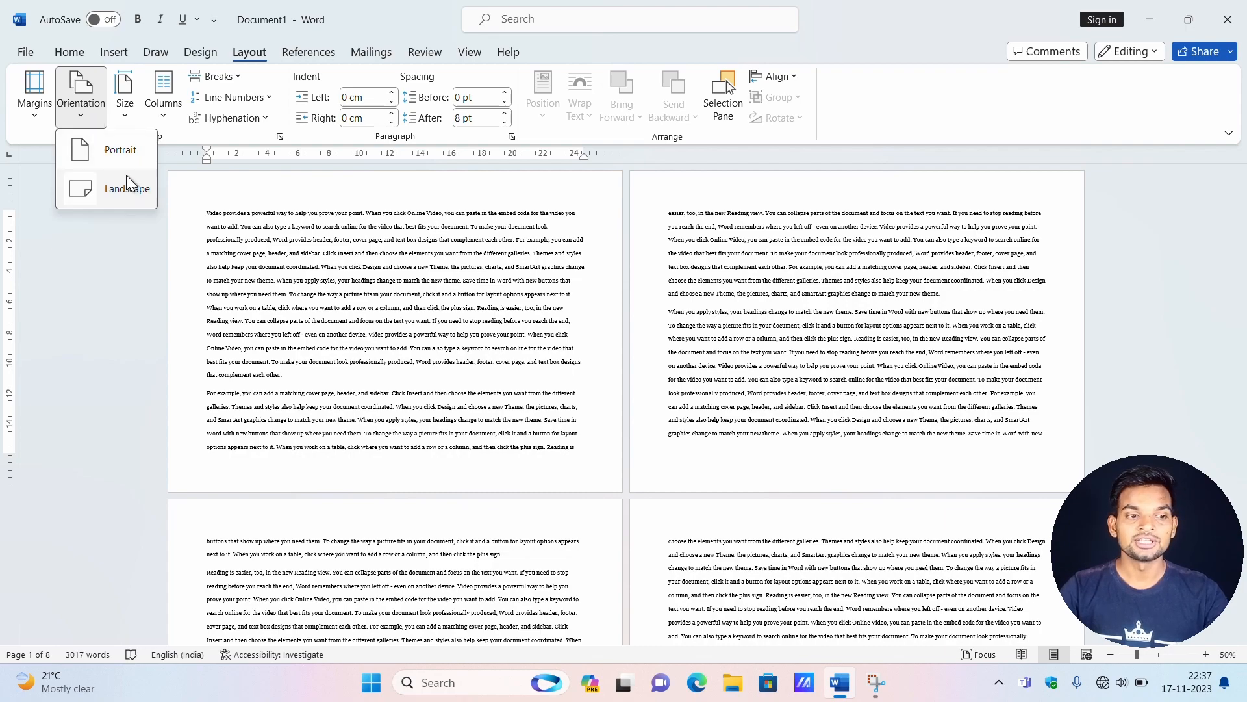
pyautogui.scroll(-8, 758, 306)
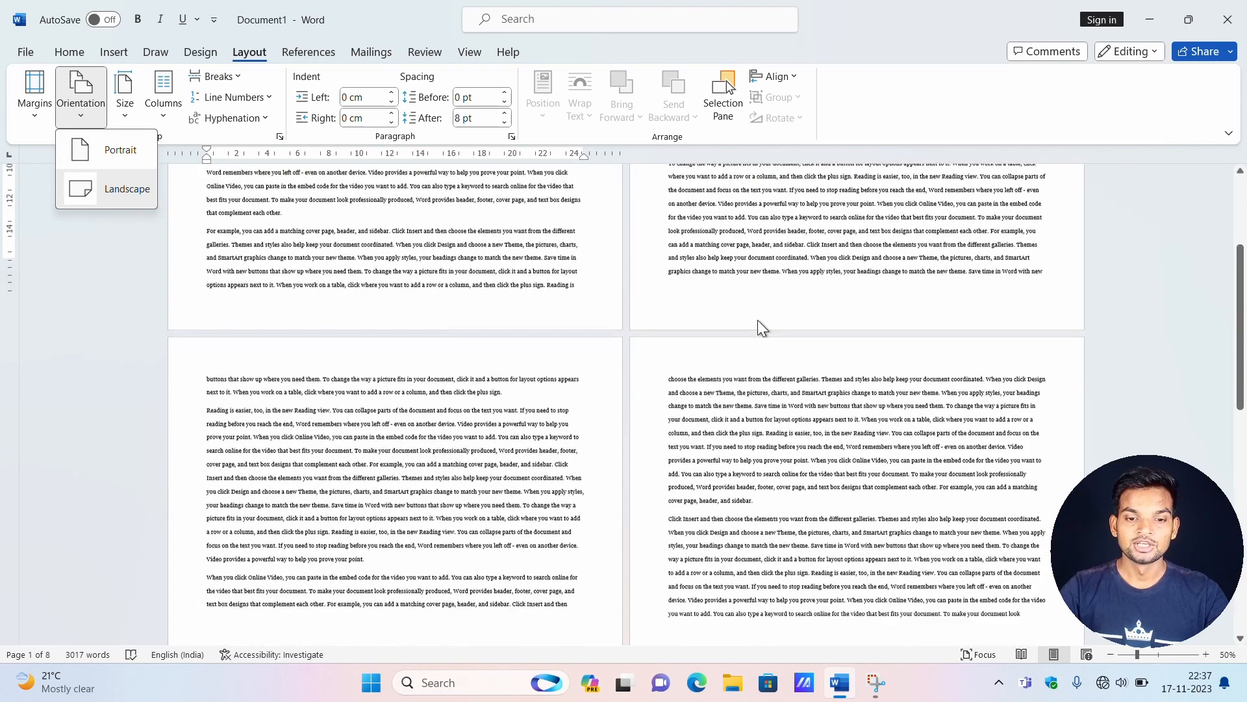
pyautogui.scroll(-4, 749, 338)
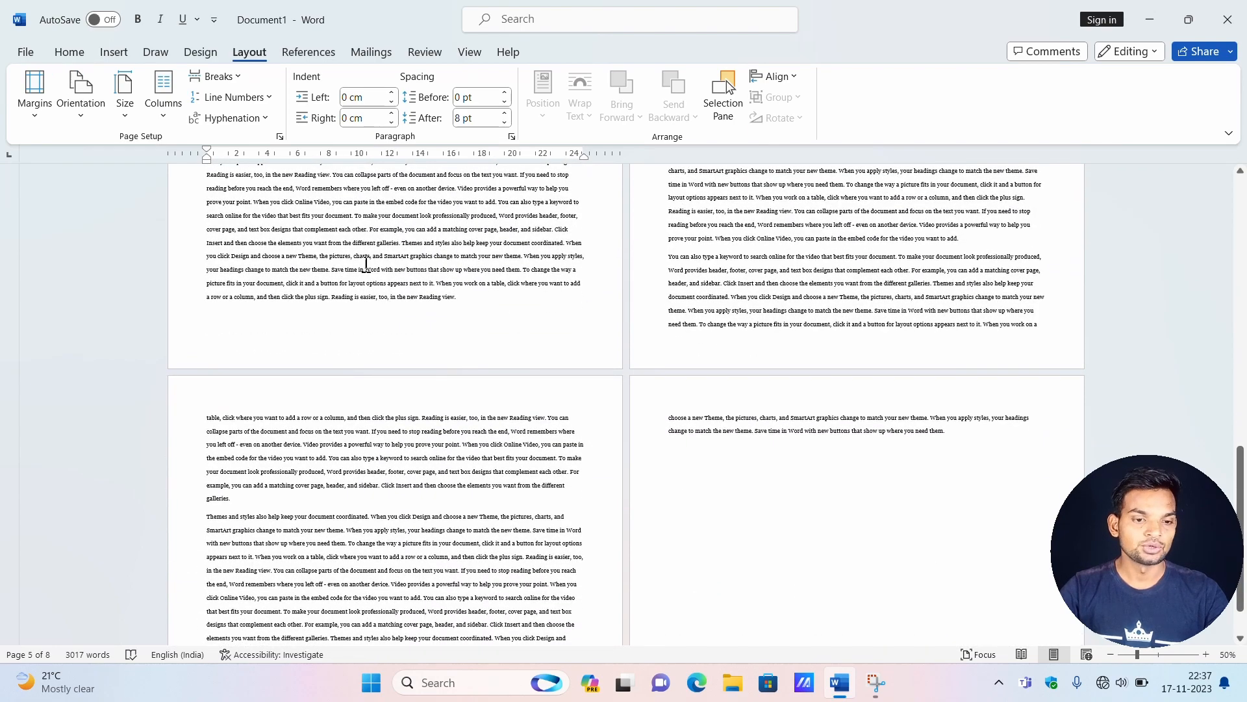
pyautogui.scroll(5, 362, 253)
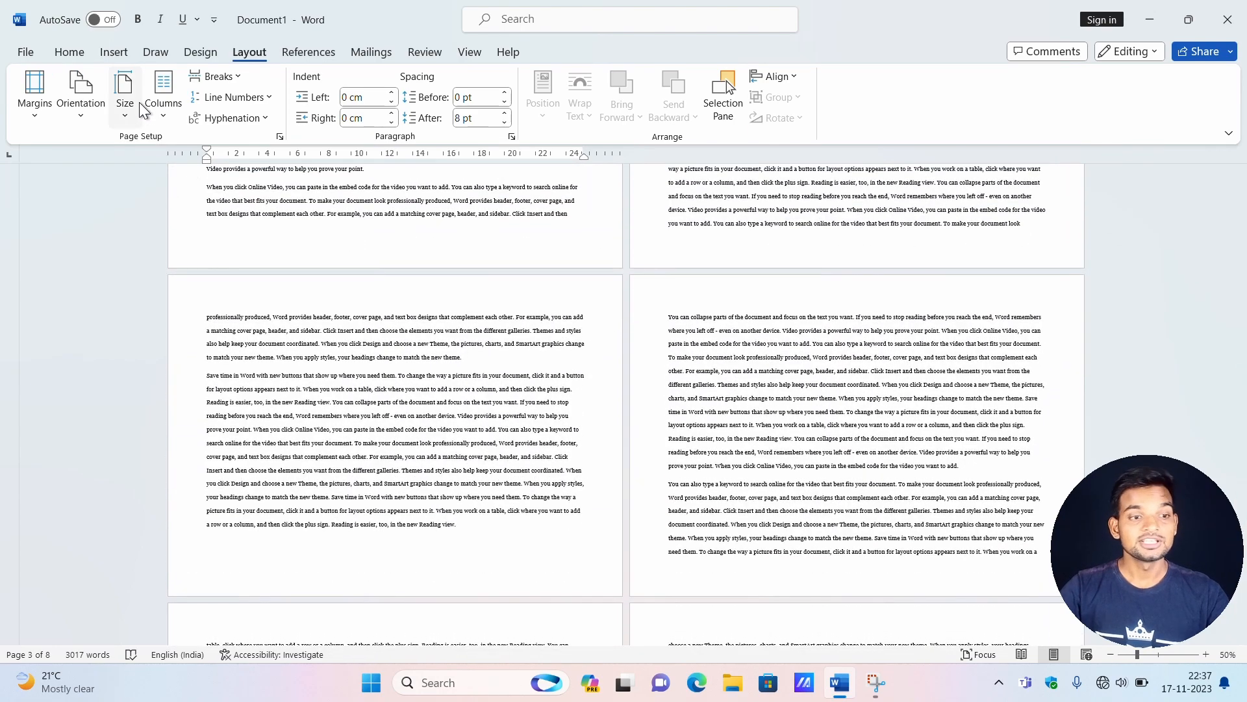
# Set the paper size to Letter, 21.59 cm x 27.94 cm, and return to the first page.
pyautogui.click(129, 117)
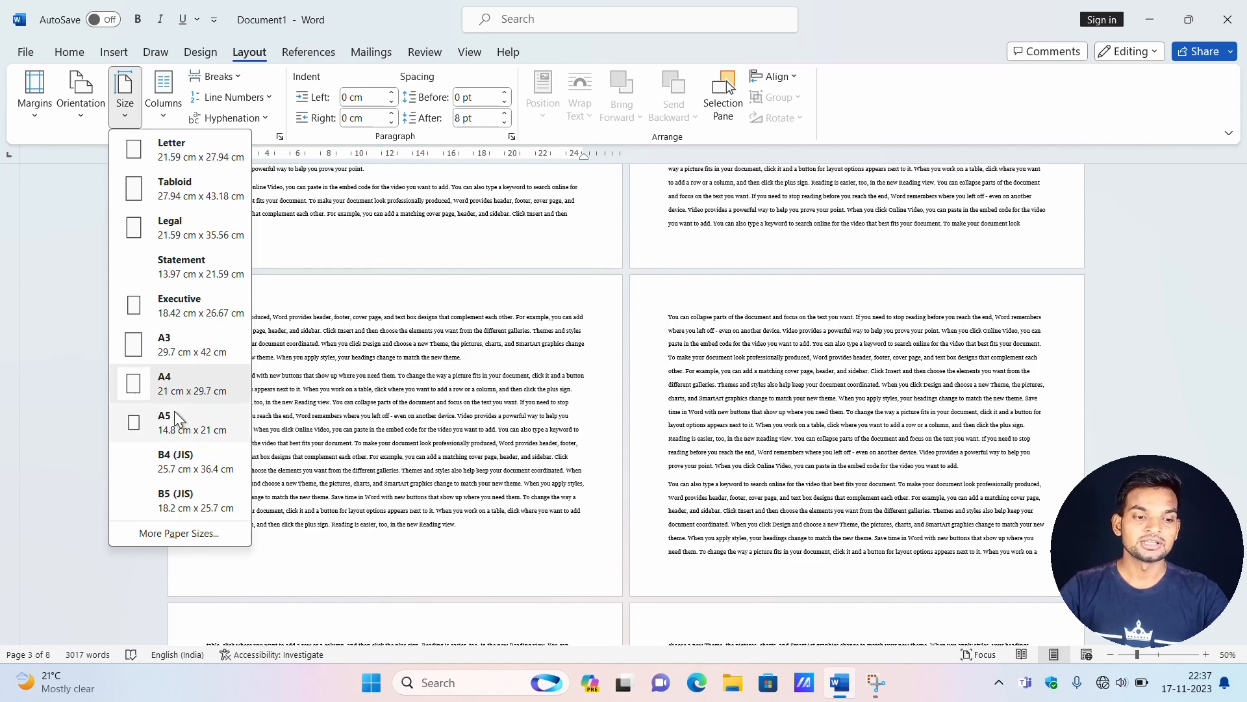
pyautogui.click(199, 157)
pyautogui.scroll(3, 313, 390)
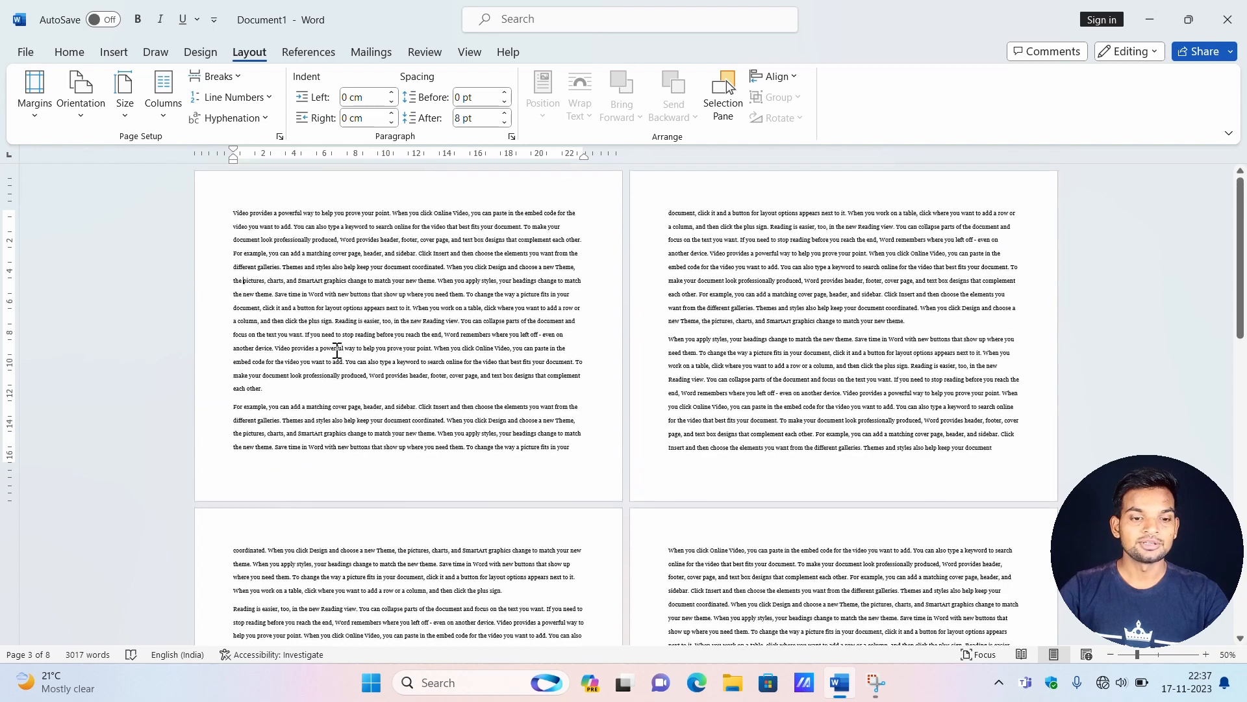
# Return the pages to portrait orientation and set the paper size to A3, 29.7 cm x 42 cm.
pyautogui.click(82, 98)
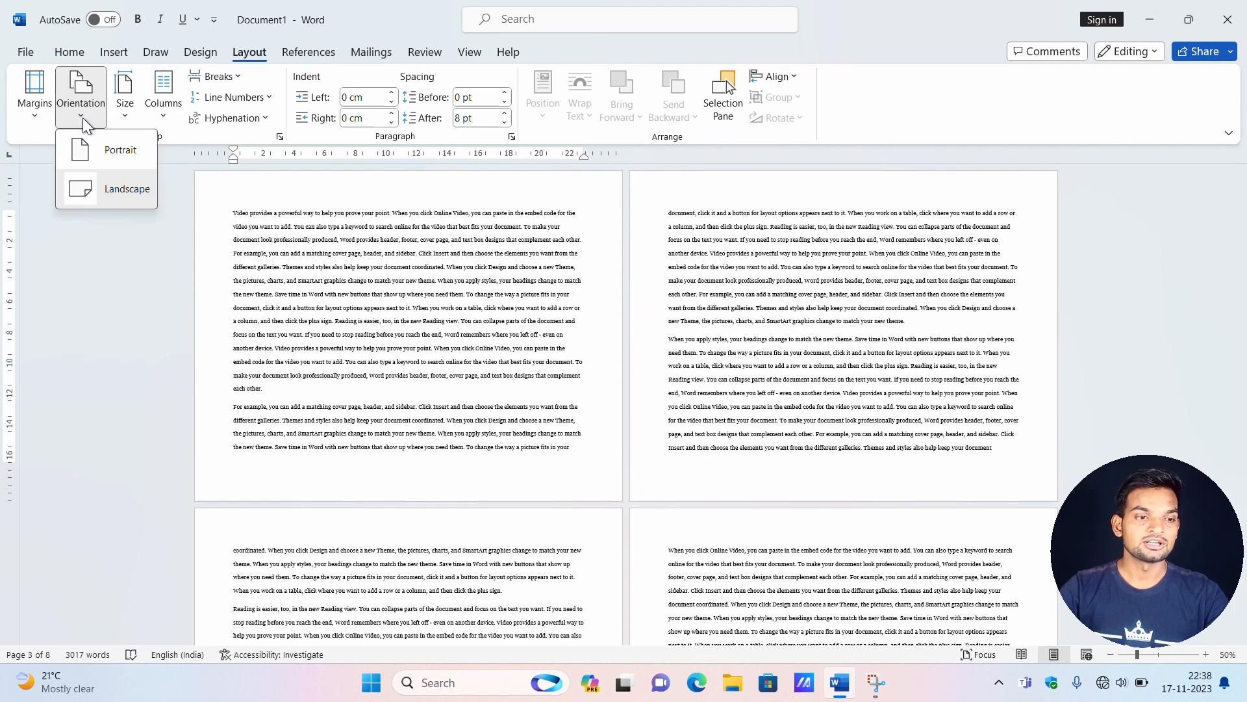
pyautogui.click(108, 154)
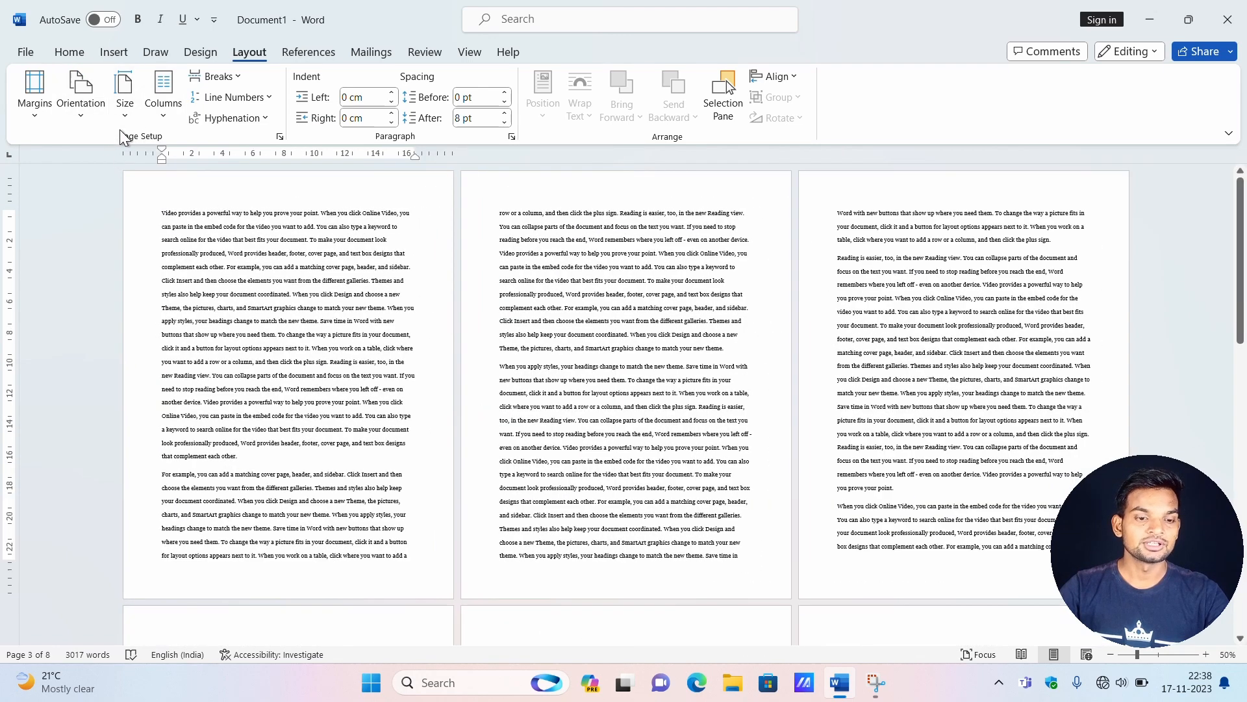
pyautogui.click(125, 110)
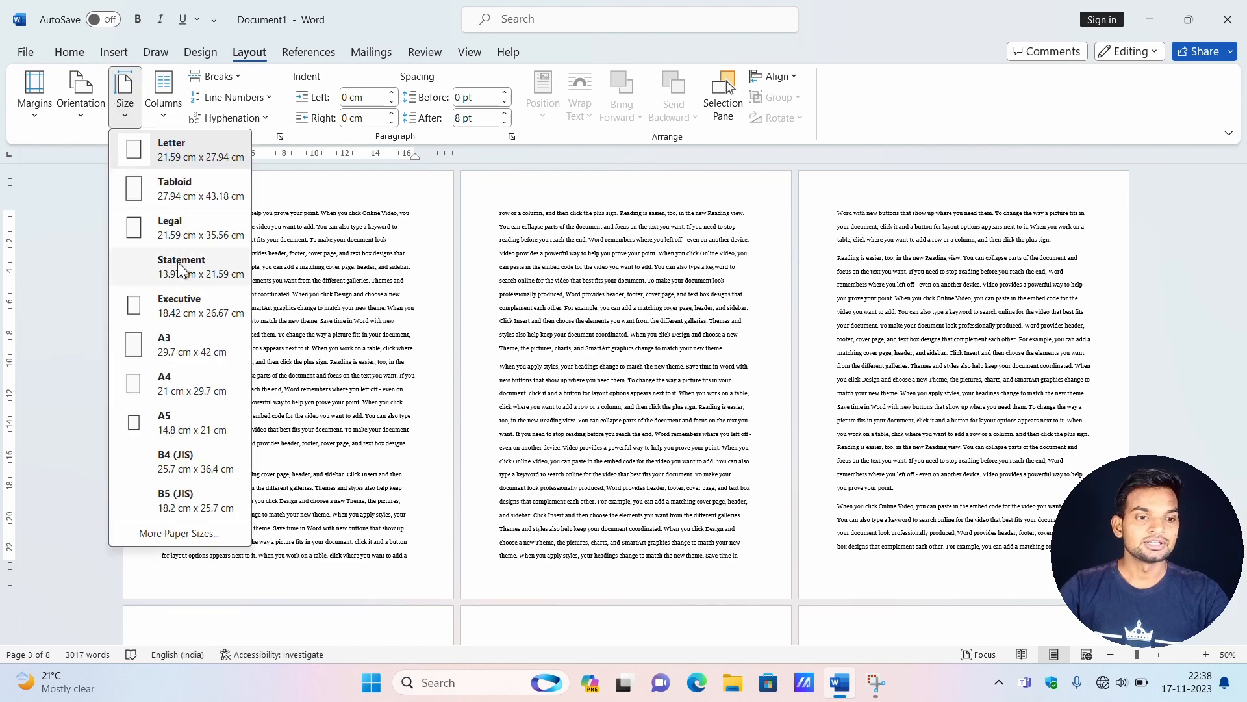
pyautogui.click(174, 344)
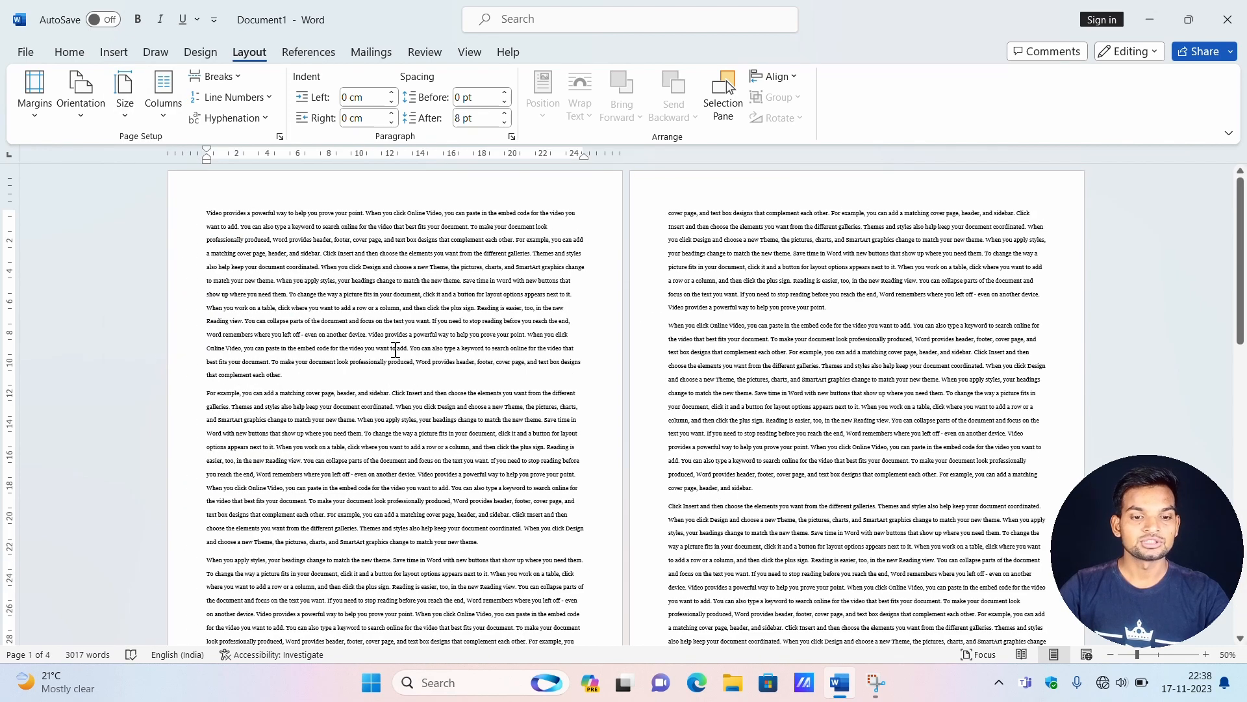
# Examine the additional paper size options in the Page Setup dialog and close it without changes.
pyautogui.click(131, 111)
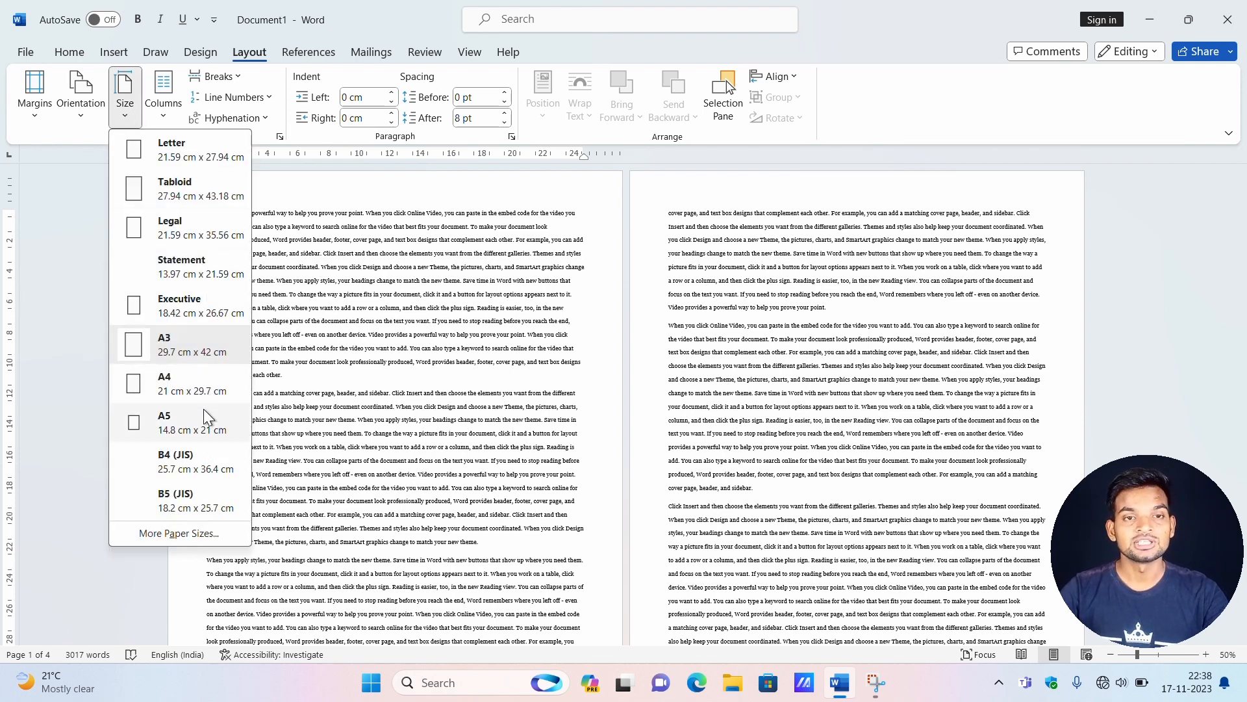
pyautogui.click(194, 530)
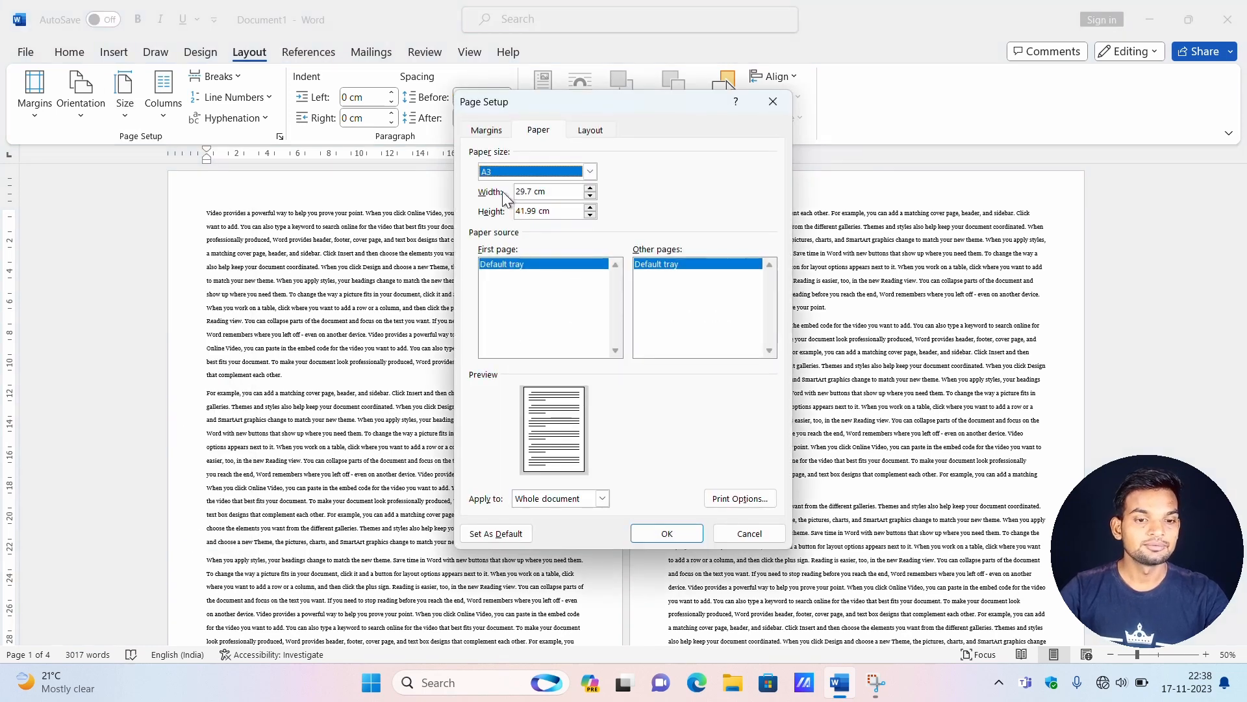
pyautogui.click(589, 171)
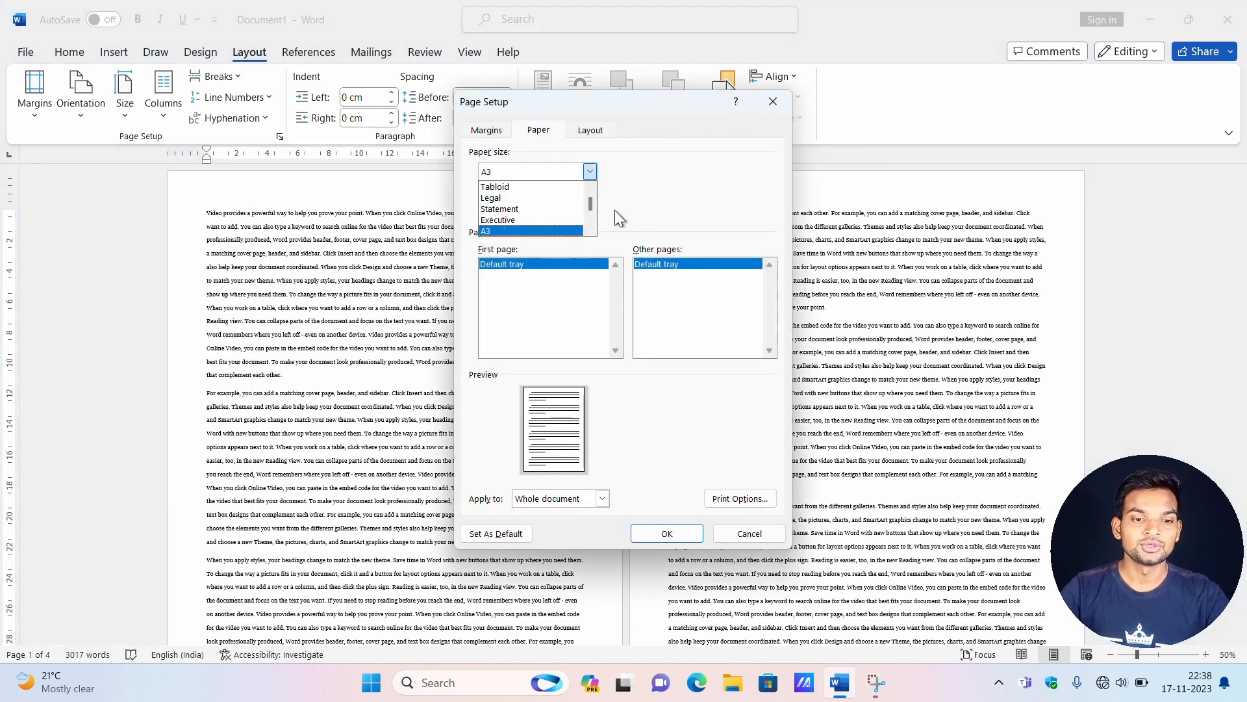
pyautogui.click(594, 205)
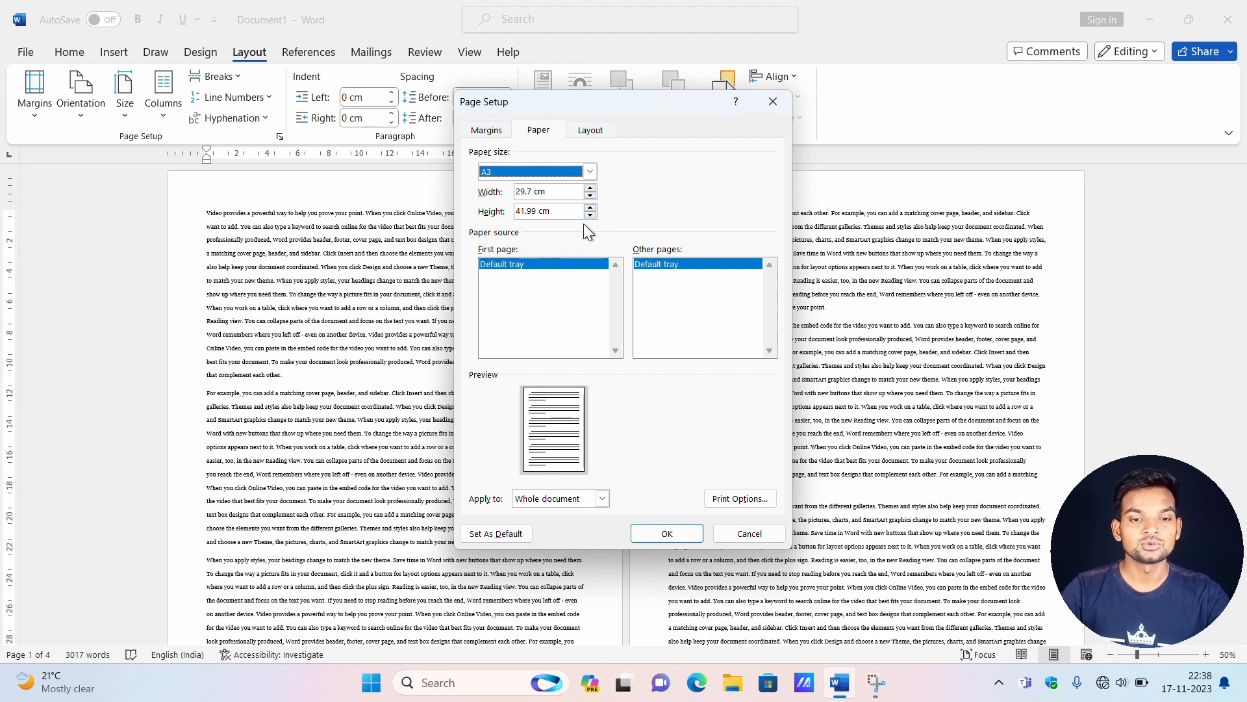
pyautogui.click(771, 104)
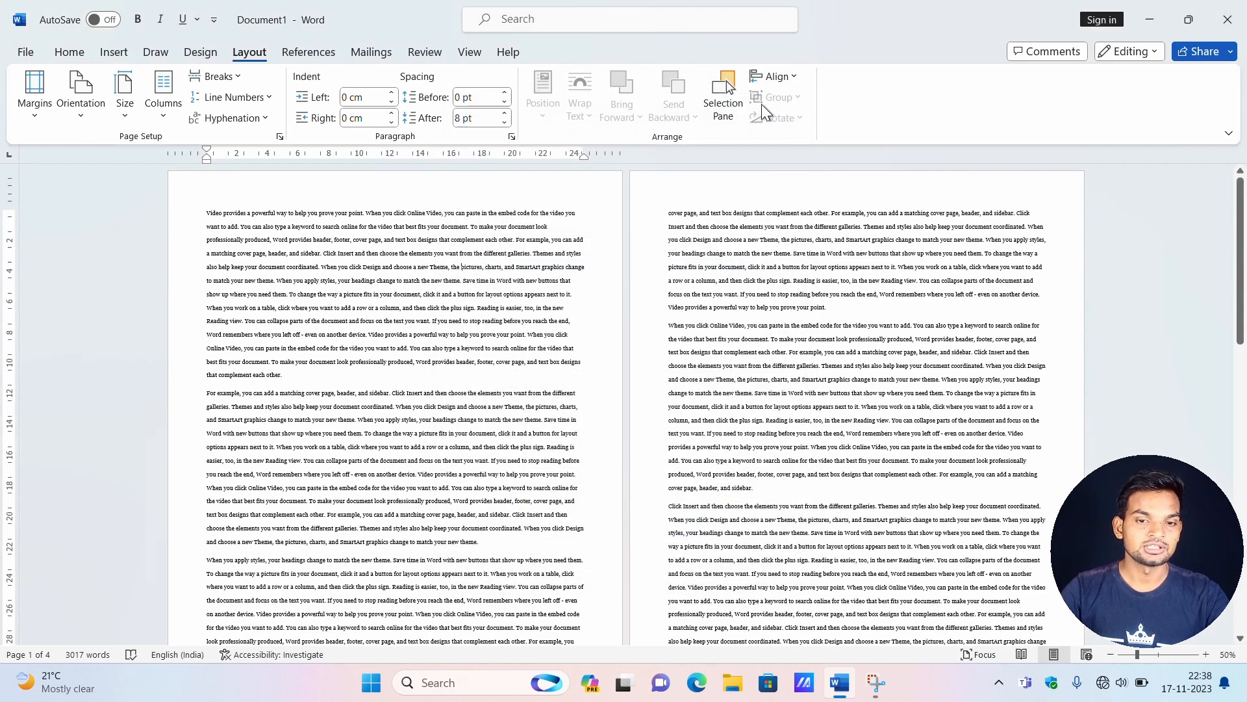
# Arrange the document's text in two columns and look over the resulting page layout.
pyautogui.click(169, 123)
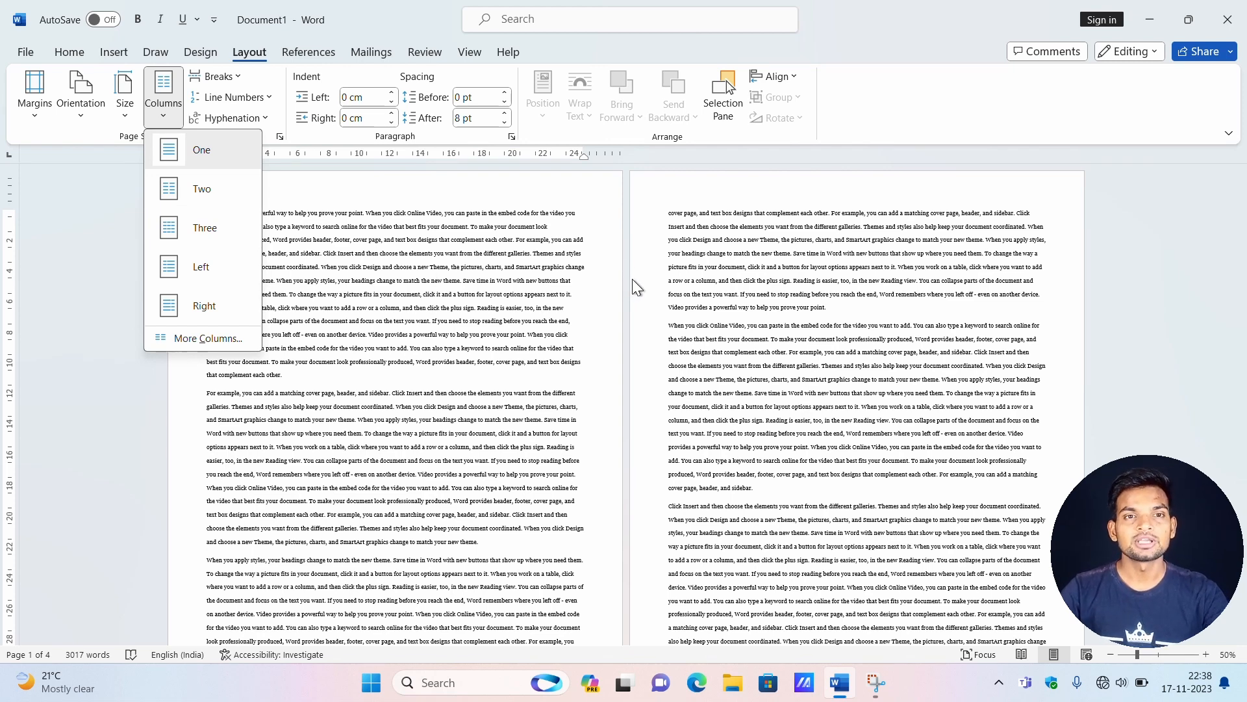
pyautogui.click(421, 295)
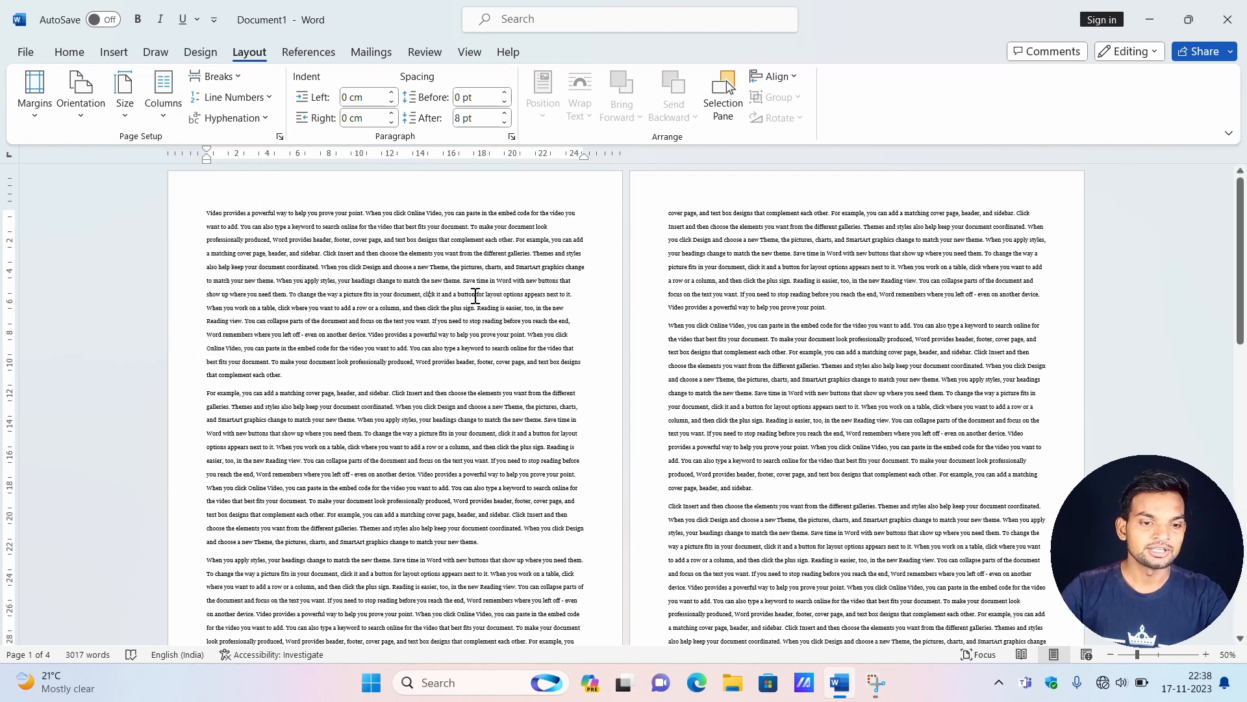
pyautogui.click(689, 299)
pyautogui.click(426, 332)
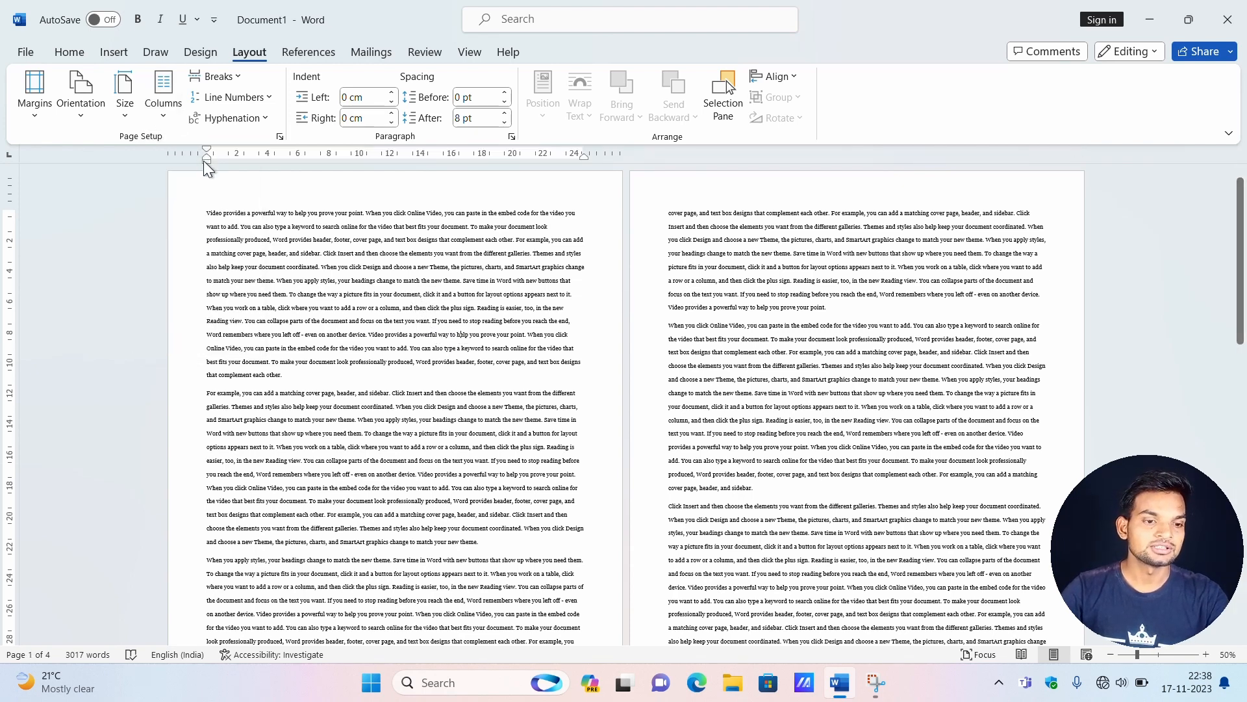
pyautogui.click(161, 110)
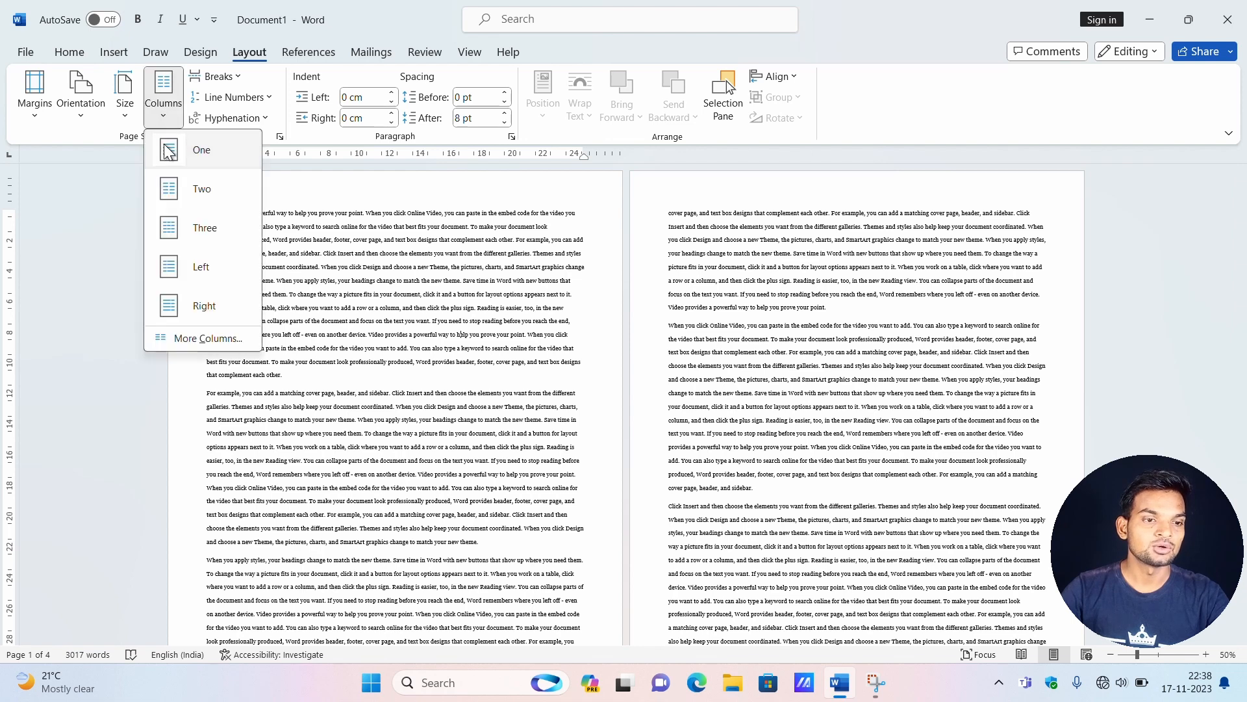
pyautogui.click(180, 188)
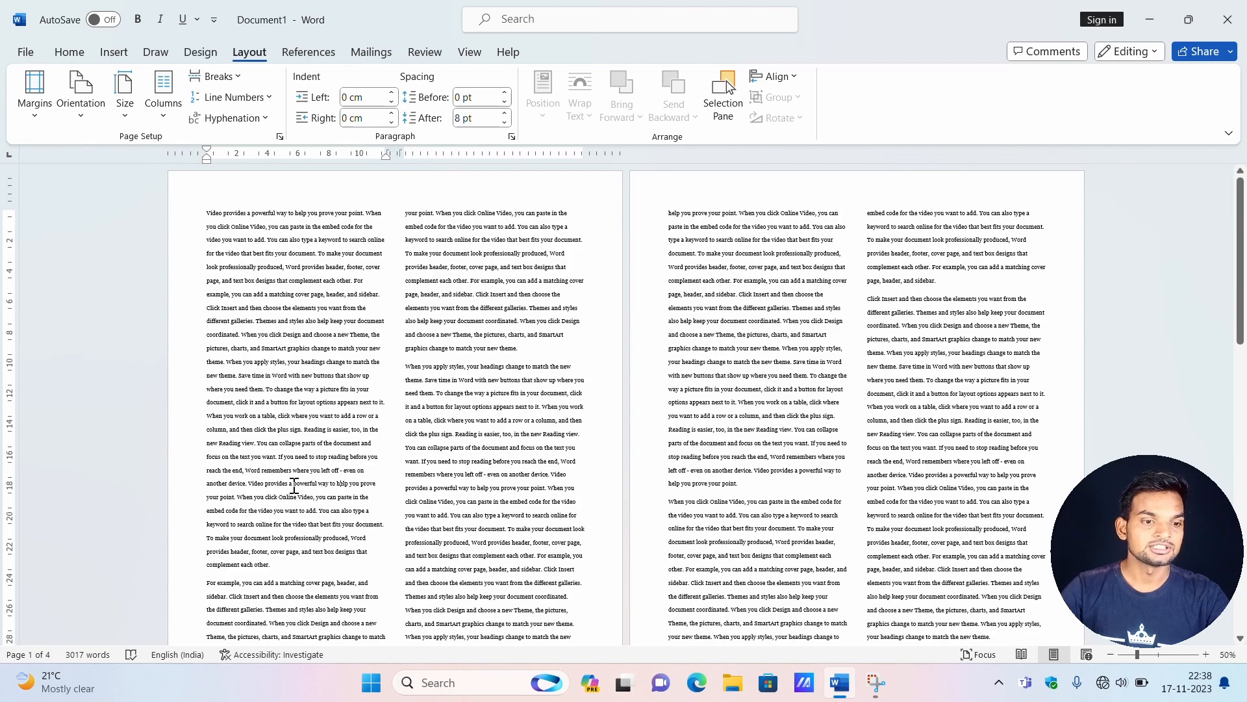
pyautogui.scroll(-4, 406, 220)
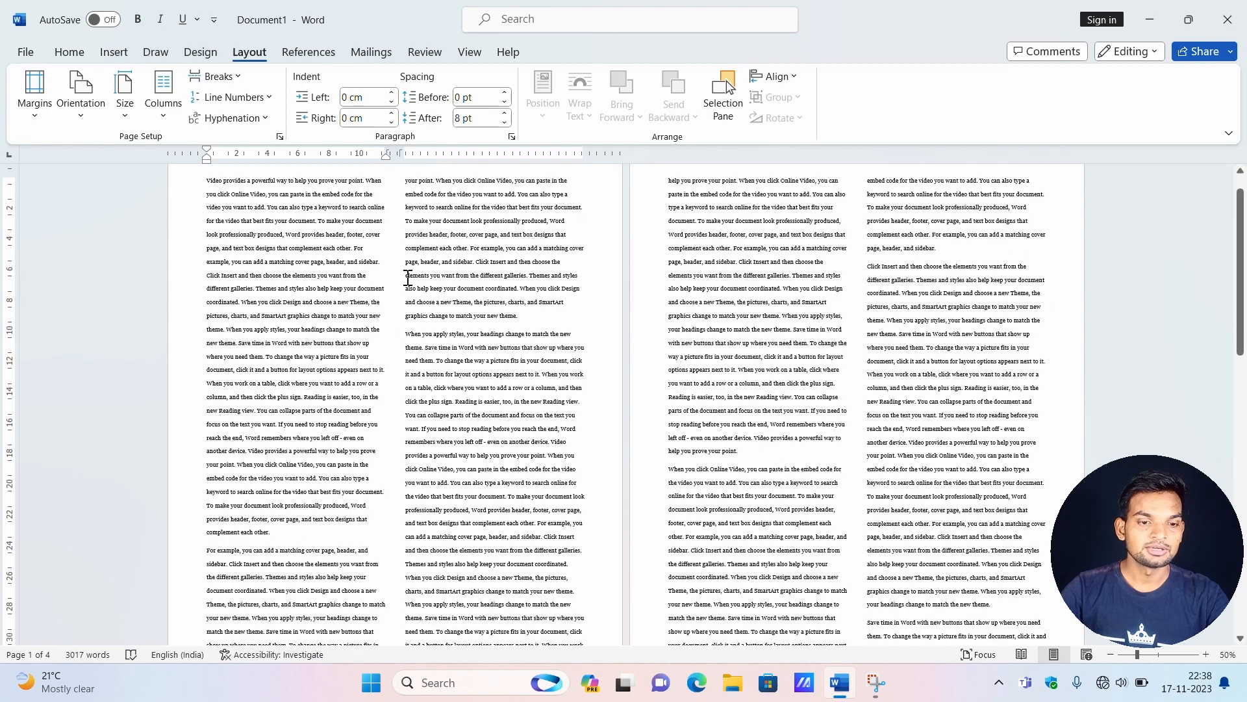
pyautogui.scroll(4, 448, 332)
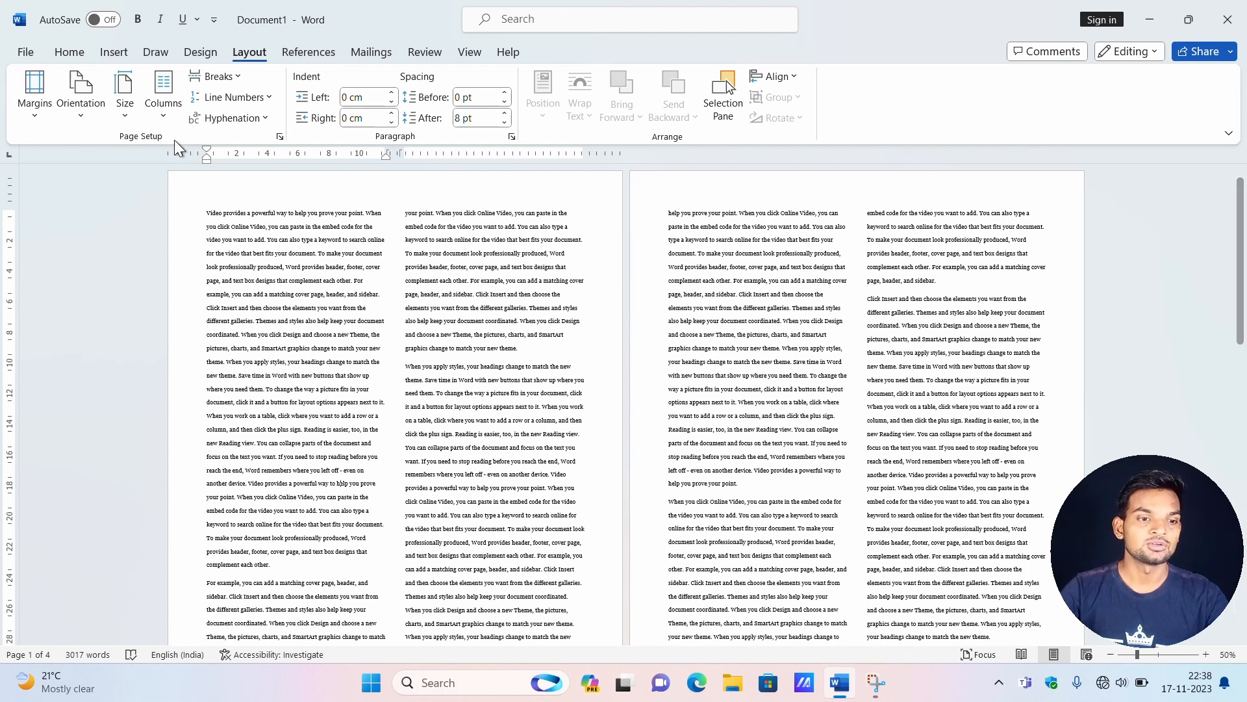
# Lay out the document's text in three columns, and switch to the Left column preset.
pyautogui.click(164, 108)
pyautogui.click(195, 229)
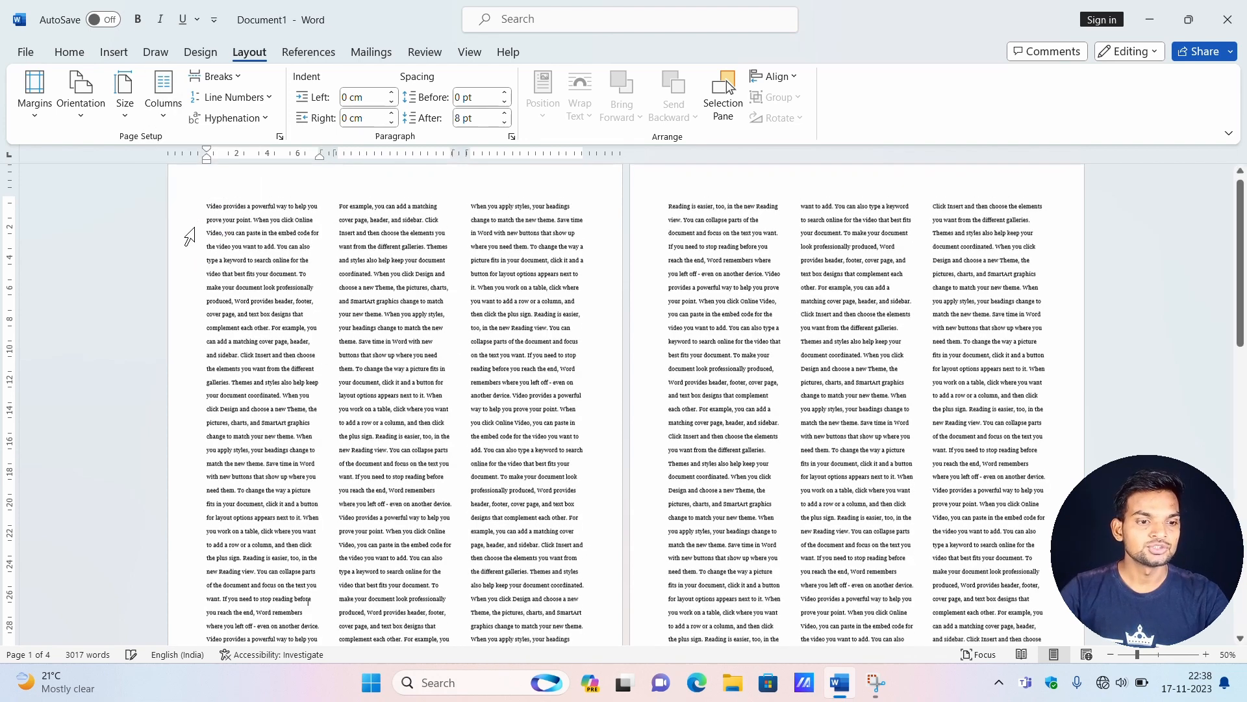
pyautogui.click(166, 112)
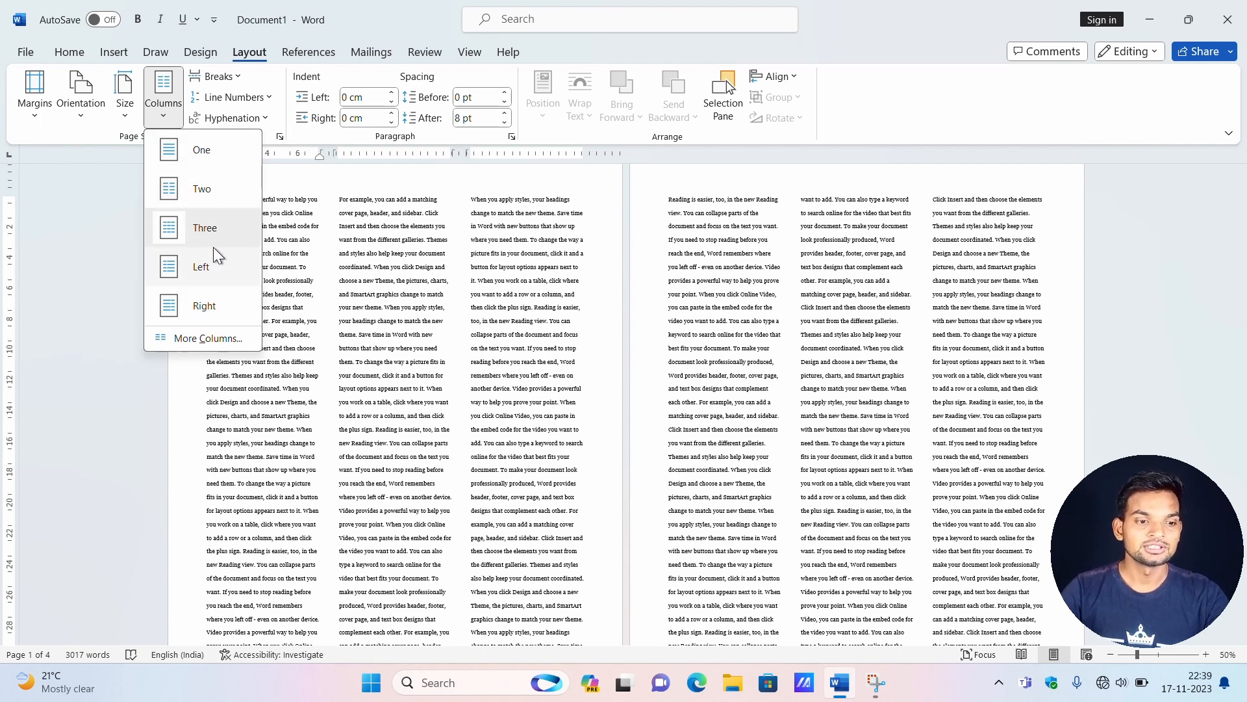
pyautogui.click(212, 273)
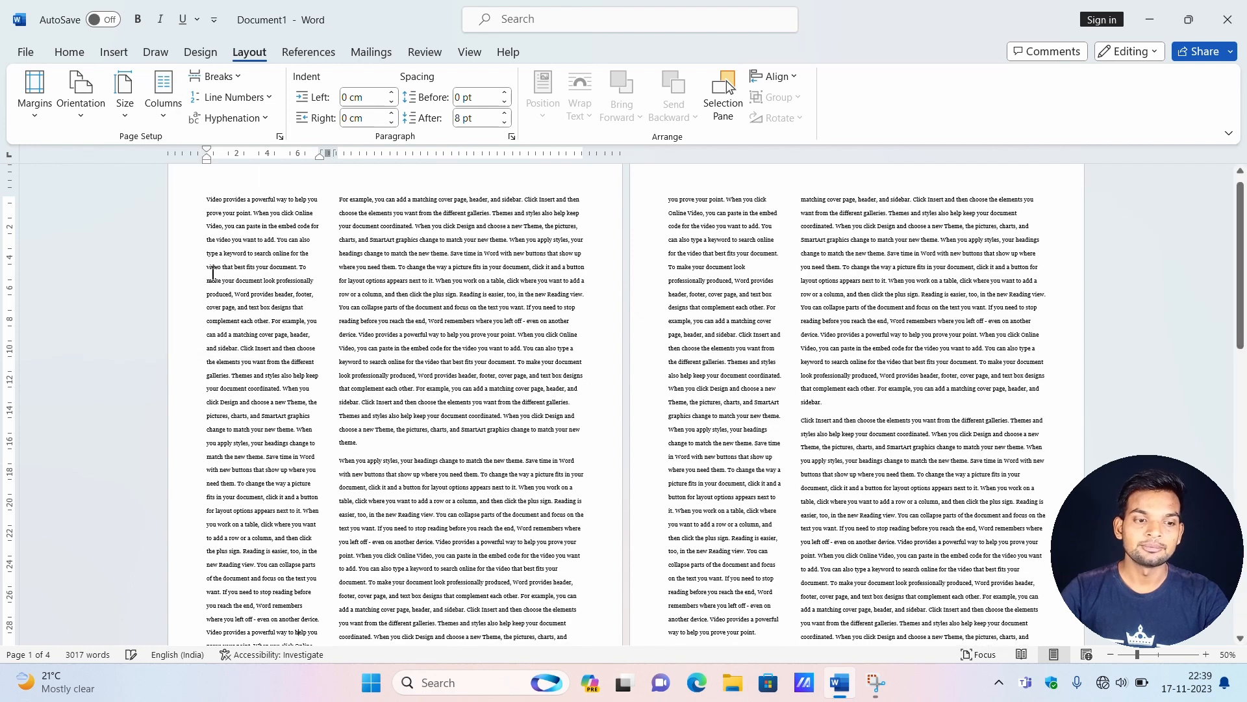
# Apply the Right column preset to the document's text.
pyautogui.click(165, 111)
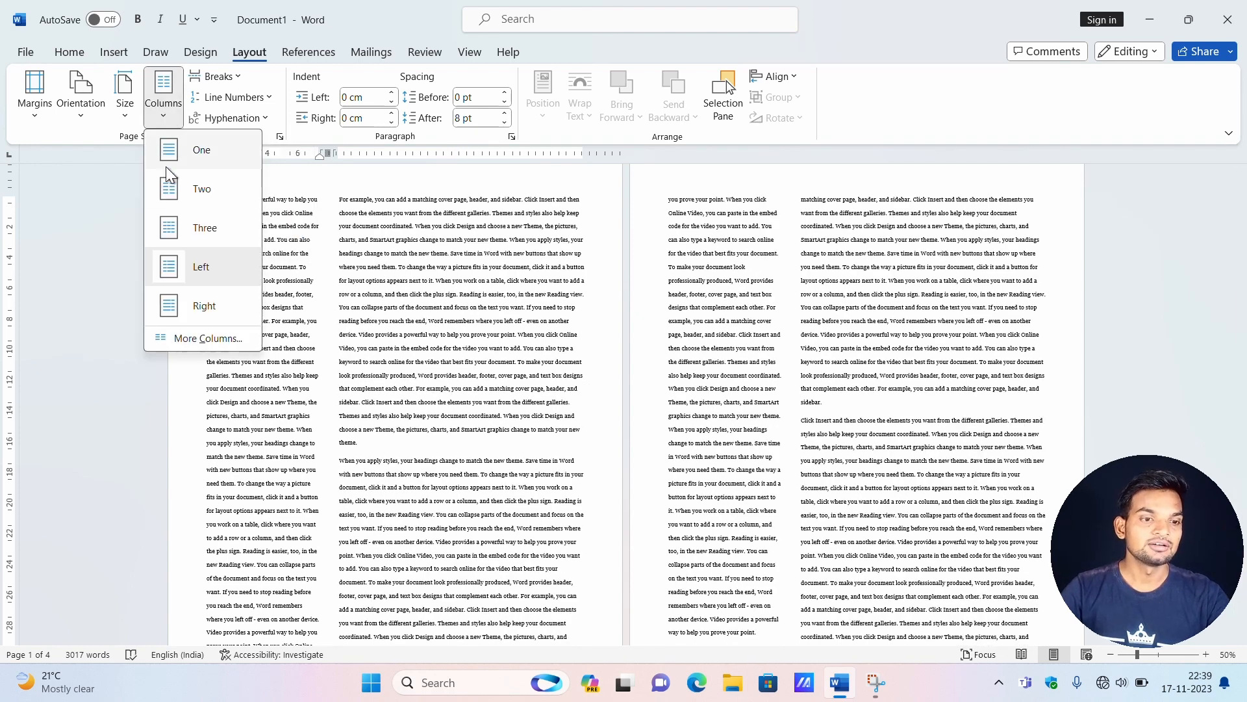
pyautogui.click(194, 300)
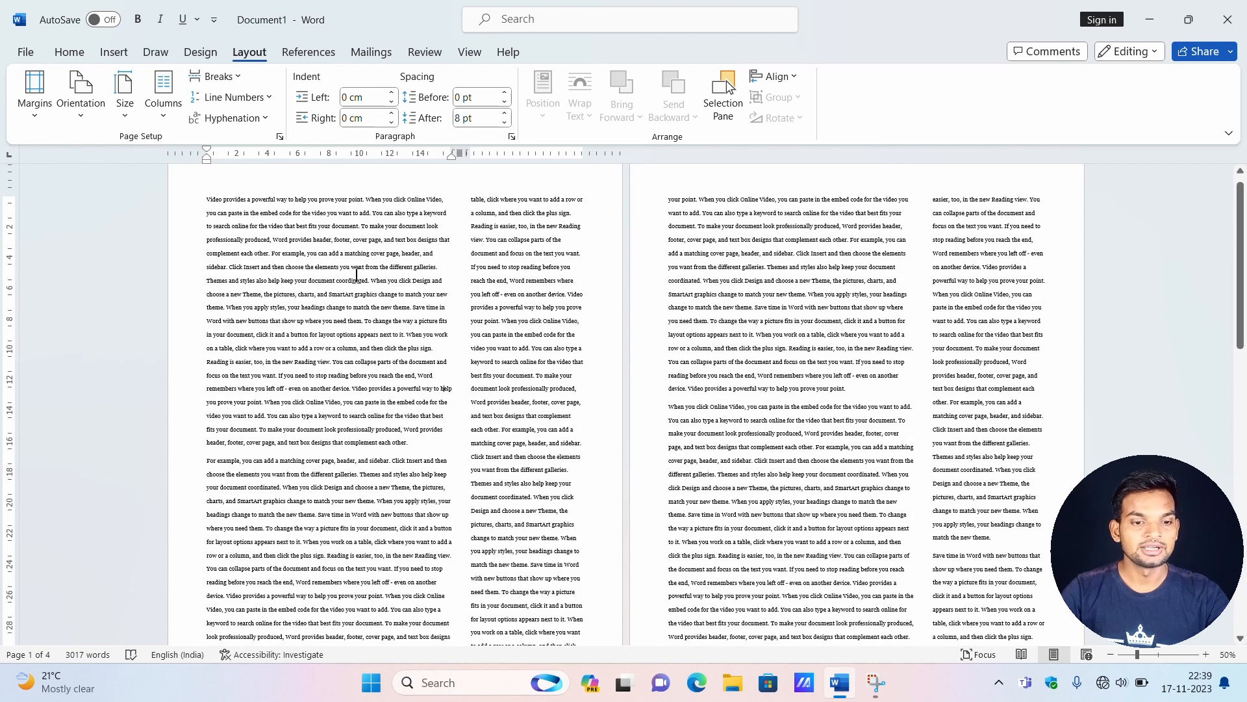
# Add a dividing line between the columns throughout the whole document and look over the pages.
pyautogui.click(155, 115)
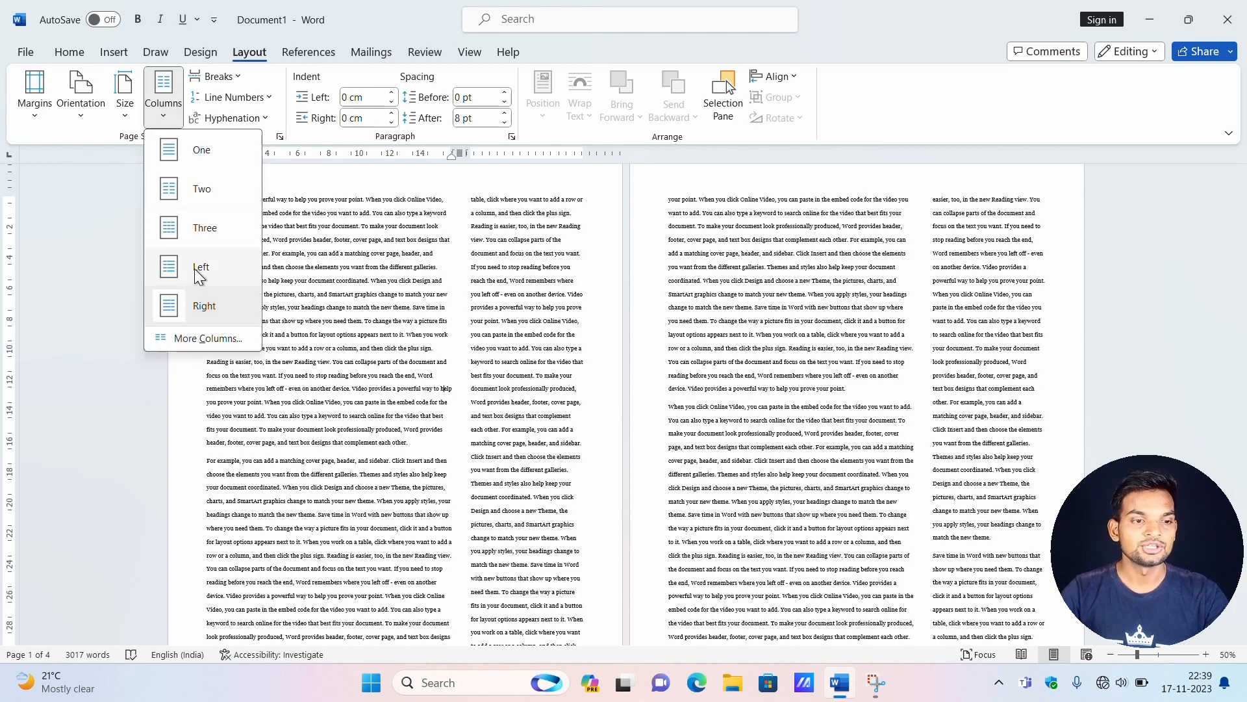
pyautogui.click(207, 336)
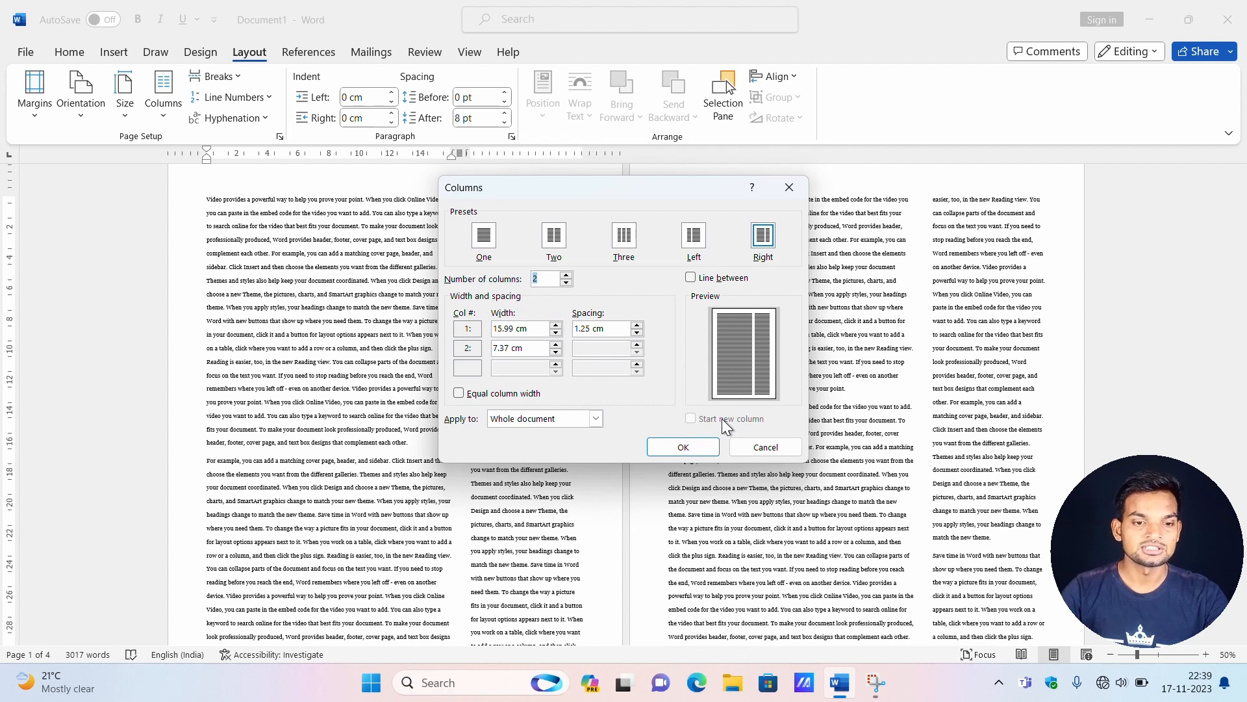
pyautogui.click(687, 279)
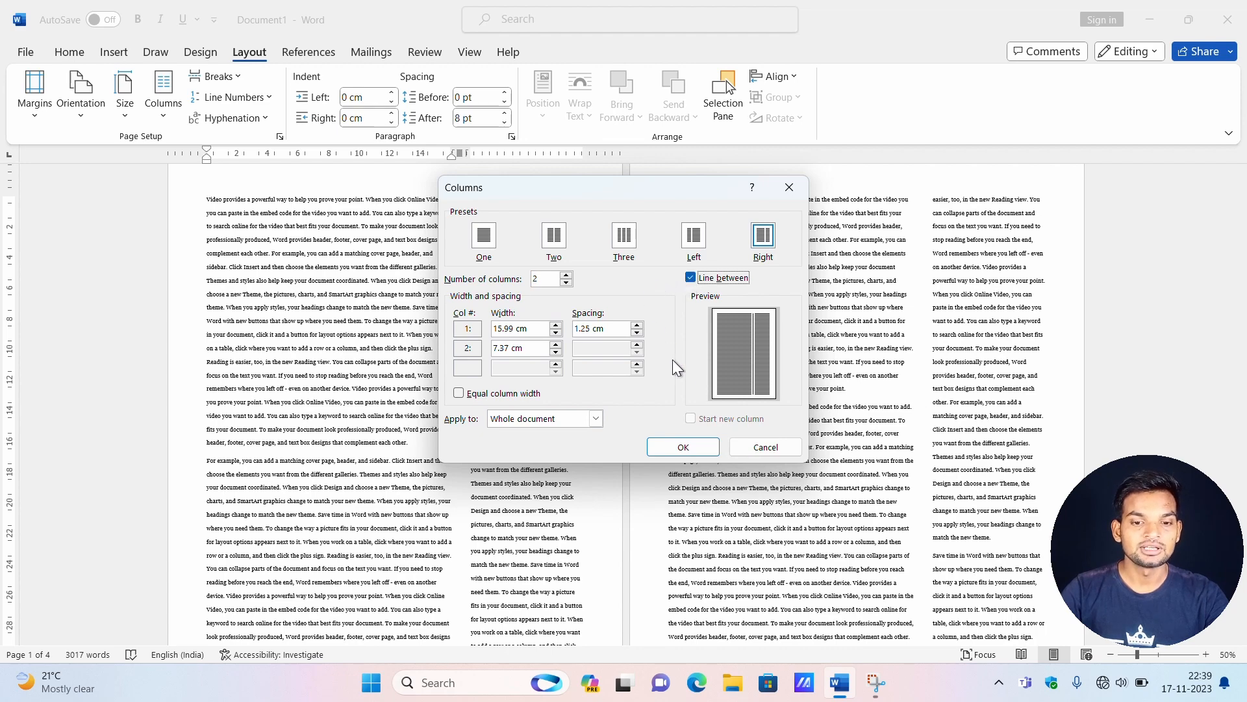
pyautogui.click(701, 444)
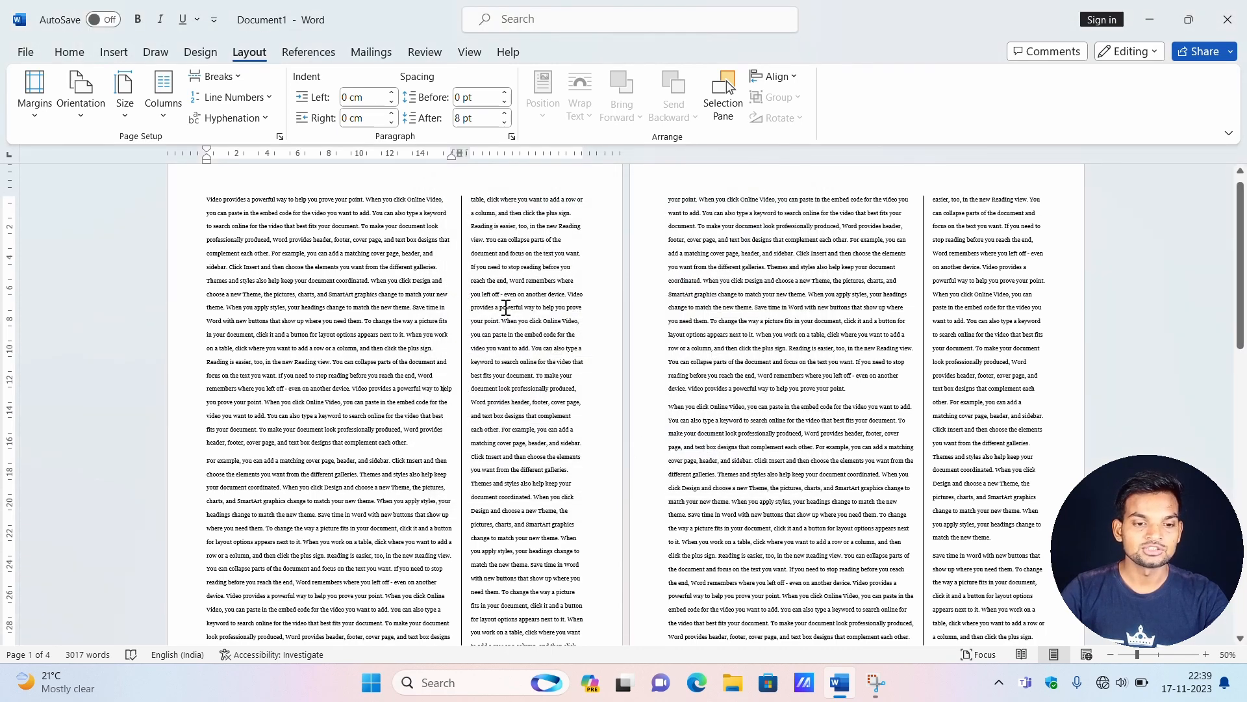
pyautogui.scroll(-4, 490, 558)
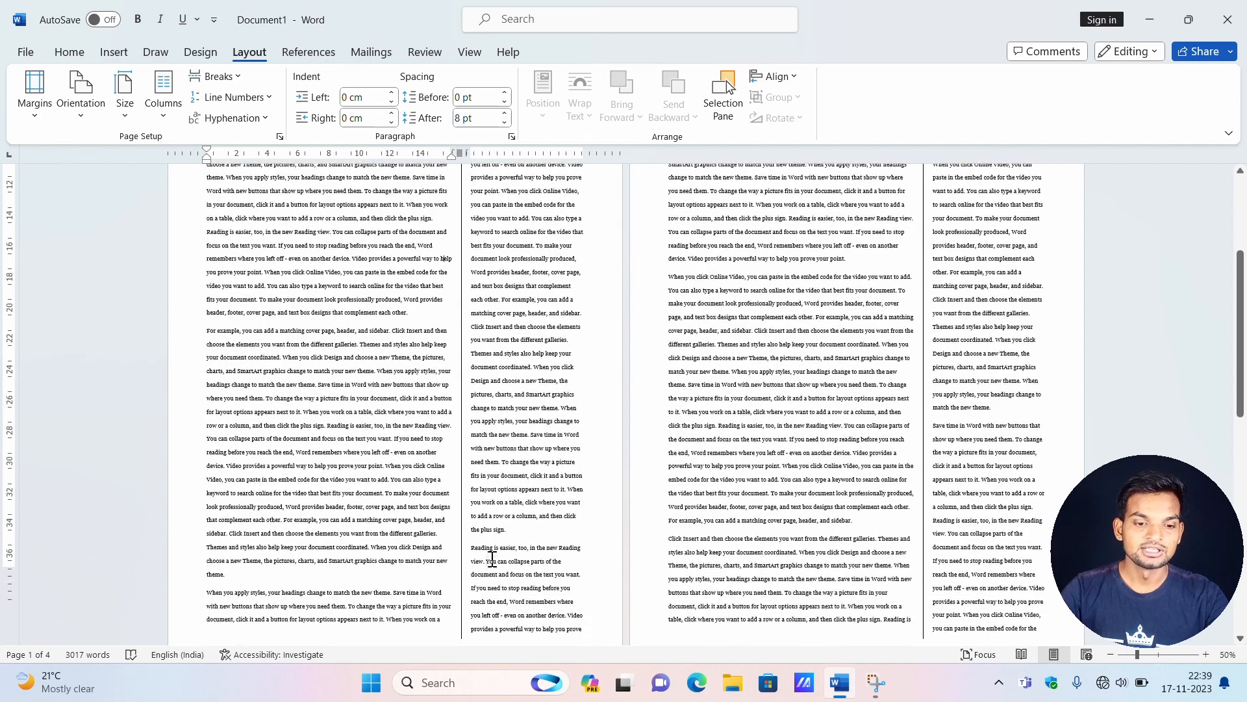
pyautogui.scroll(4, 496, 553)
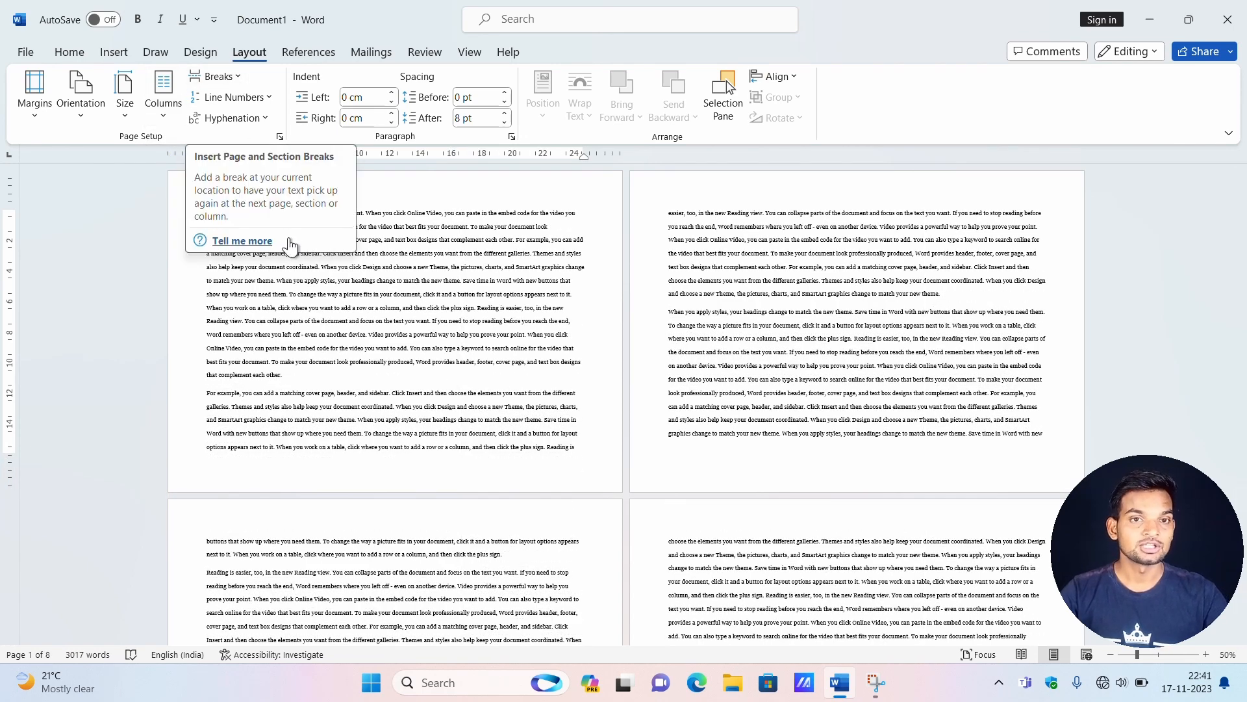
# Look over the available page and section break types, and switch the document to portrait orientation.
pyautogui.click(241, 78)
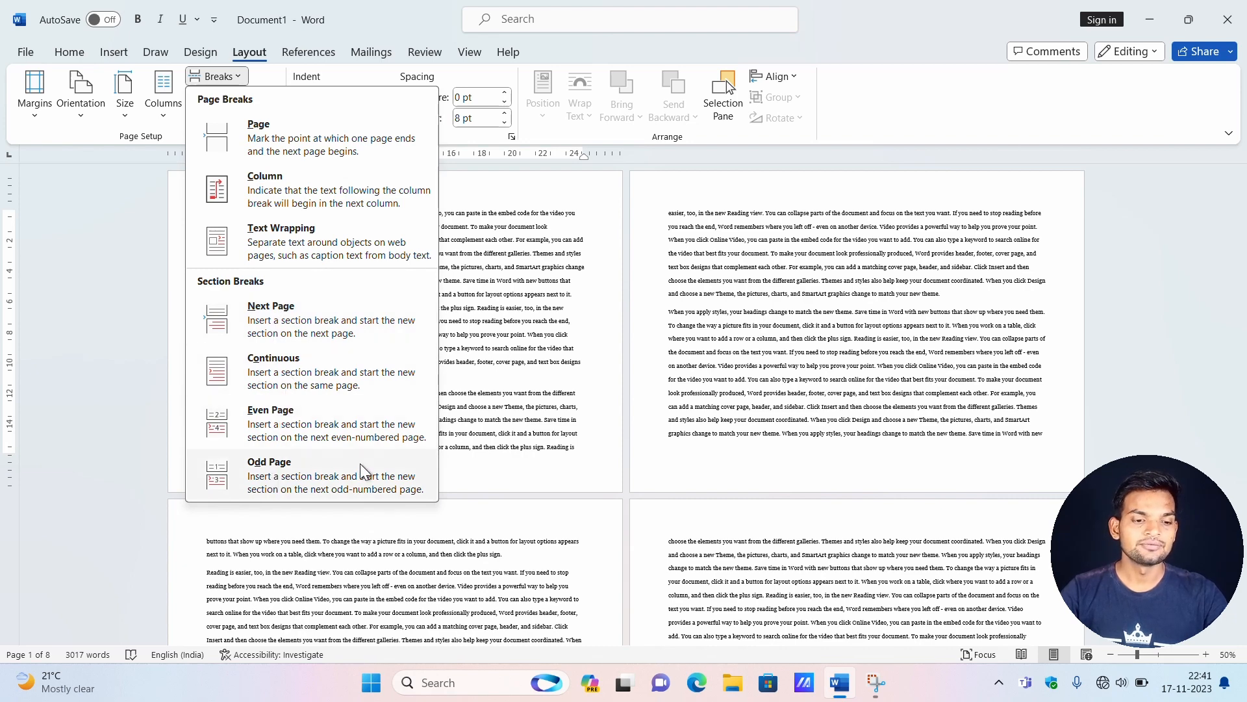
pyautogui.click(517, 337)
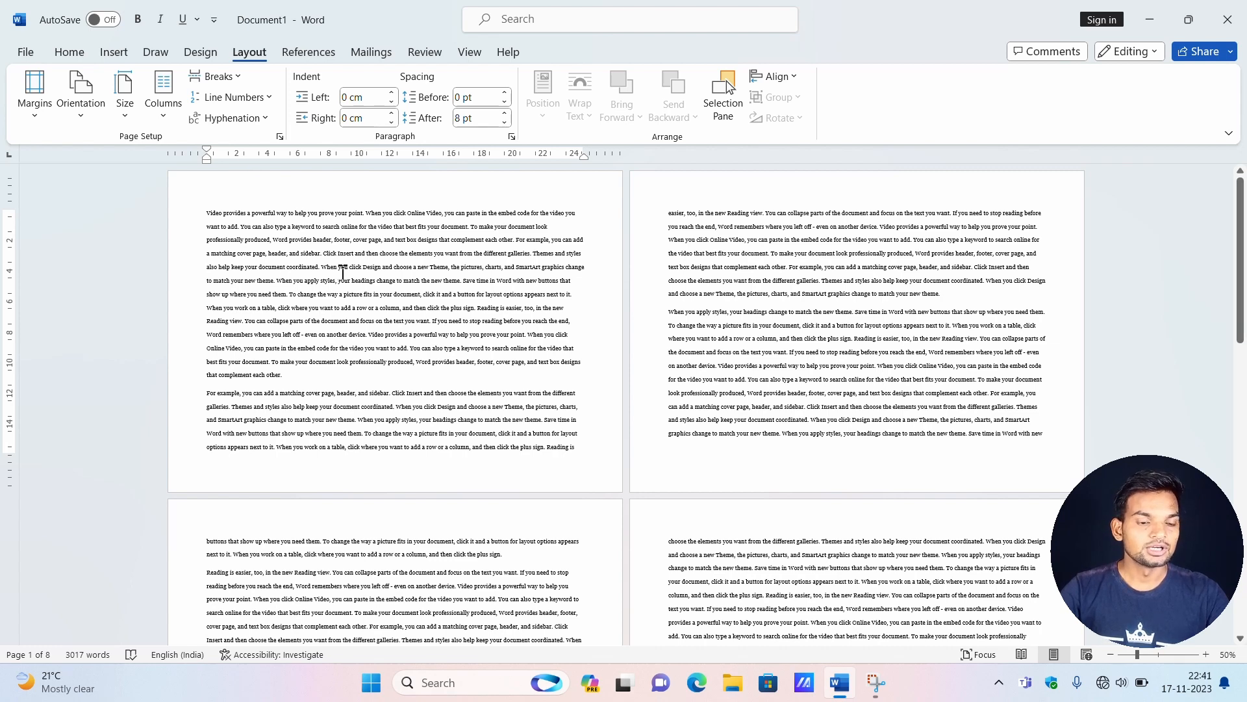
pyautogui.click(92, 115)
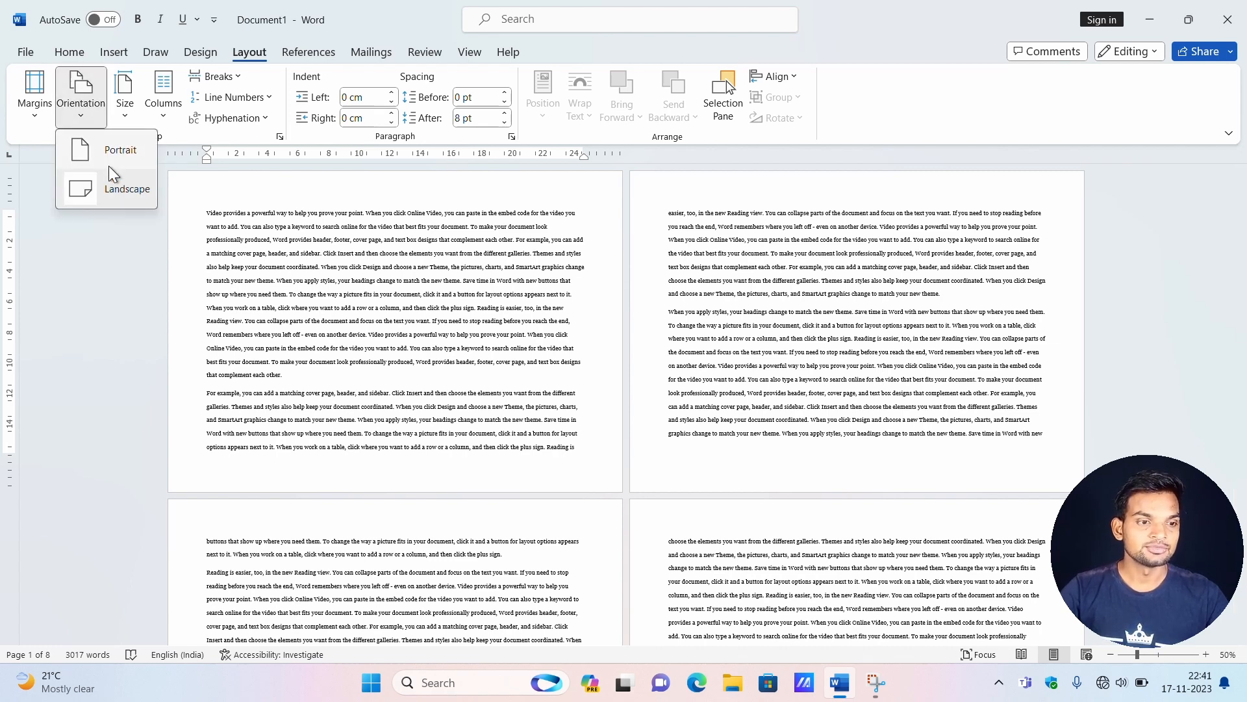
pyautogui.click(110, 181)
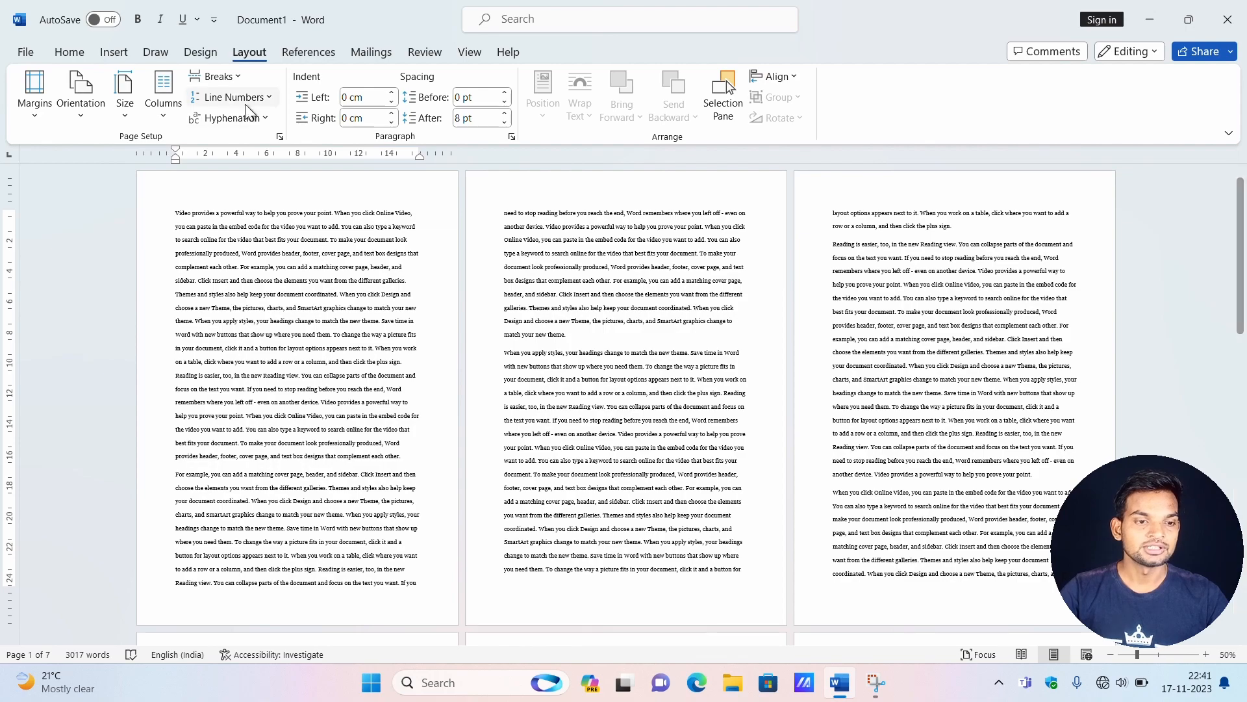
pyautogui.scroll(-3, 661, 421)
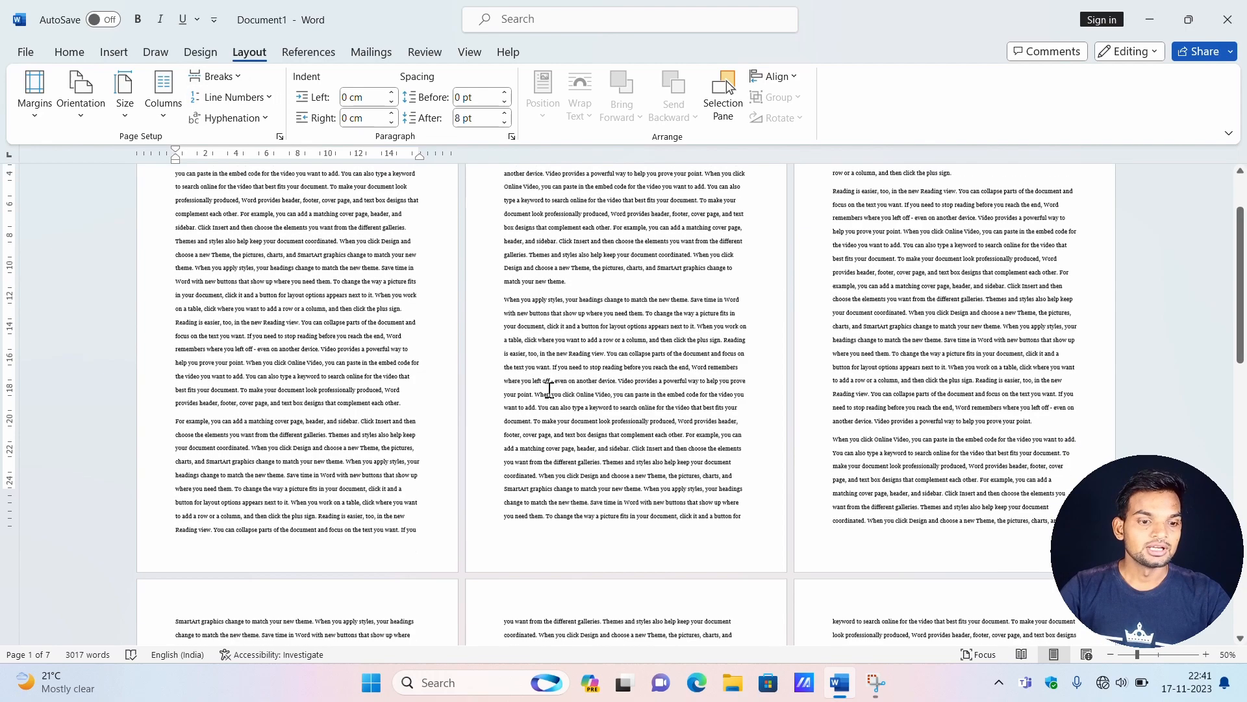
pyautogui.scroll(3, 661, 420)
# Delete all the text from the fourth page to the end of the document.
pyautogui.scroll(-3, 661, 421)
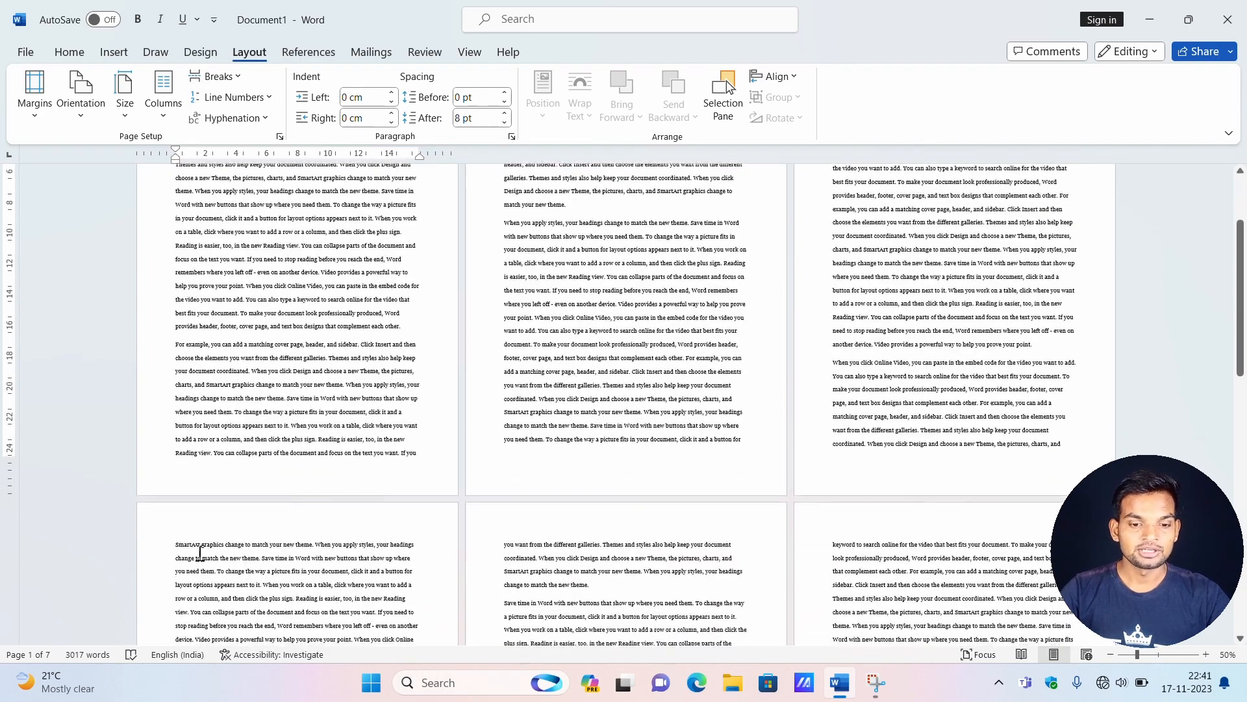
pyautogui.moveTo(159, 548); pyautogui.dragTo(958, 686)
pyautogui.press('Delete')
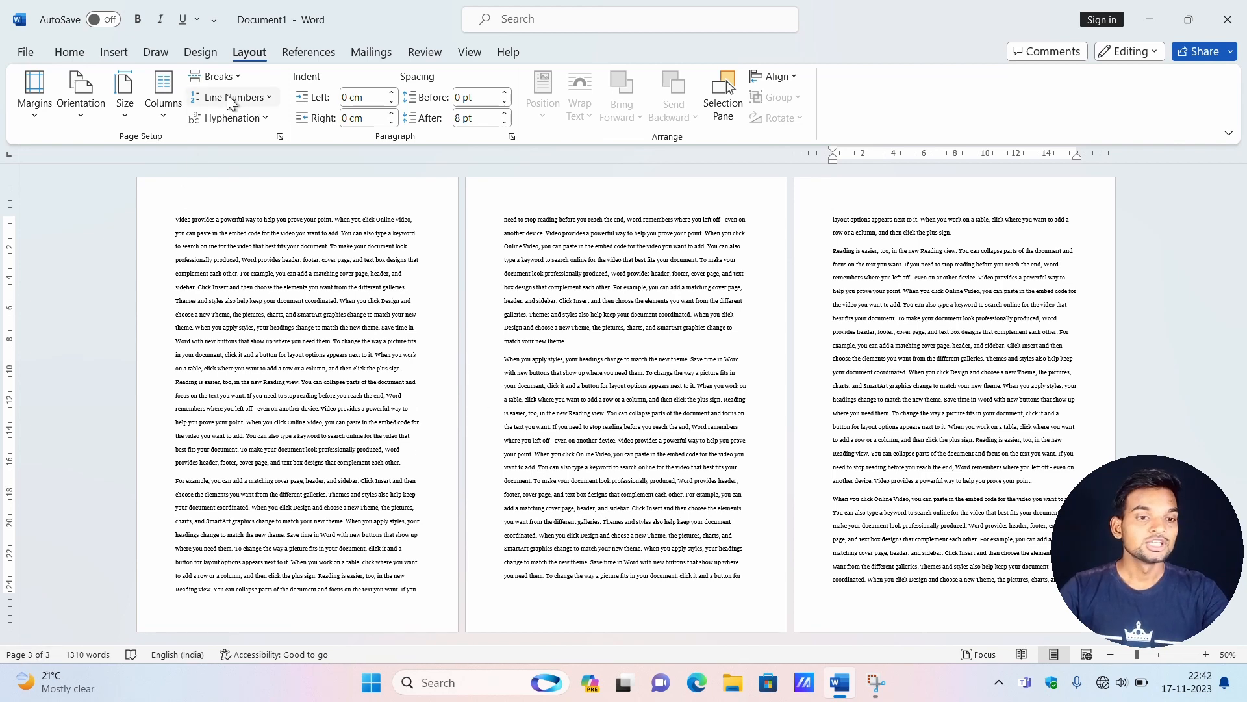
# Insert a page break before the first page's paragraph that begins with "For example".
pyautogui.click(236, 76)
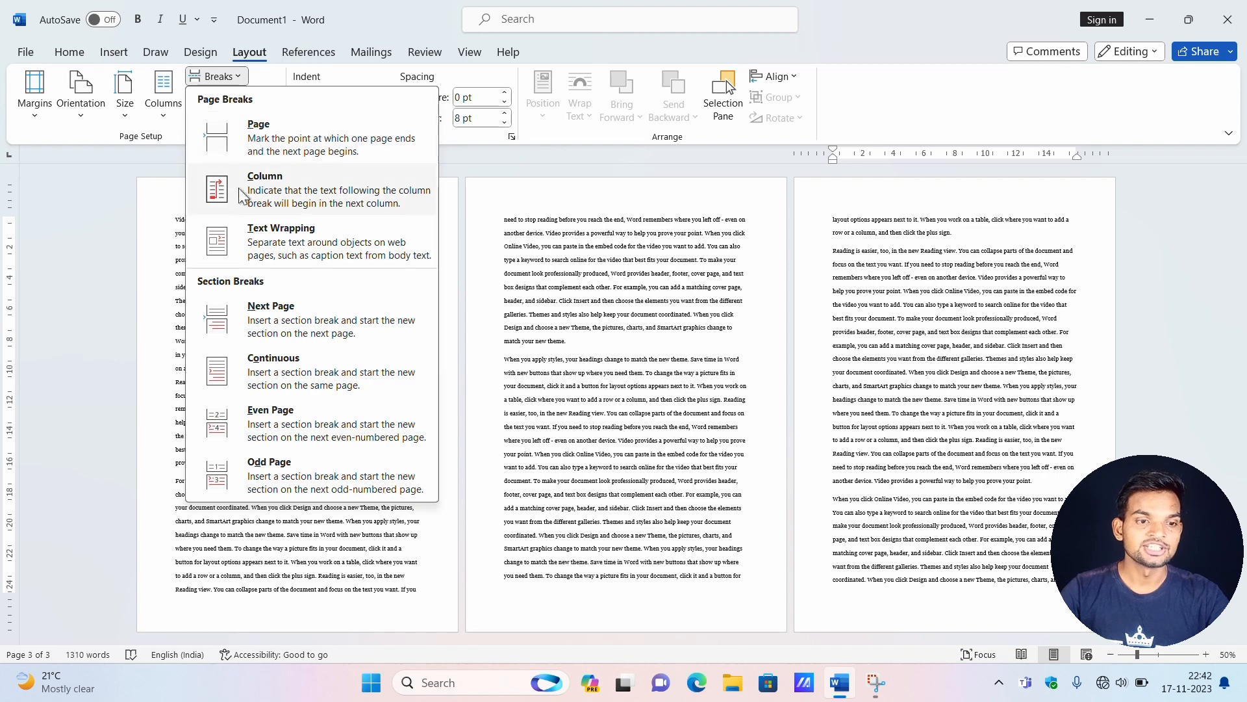
pyautogui.click(164, 336)
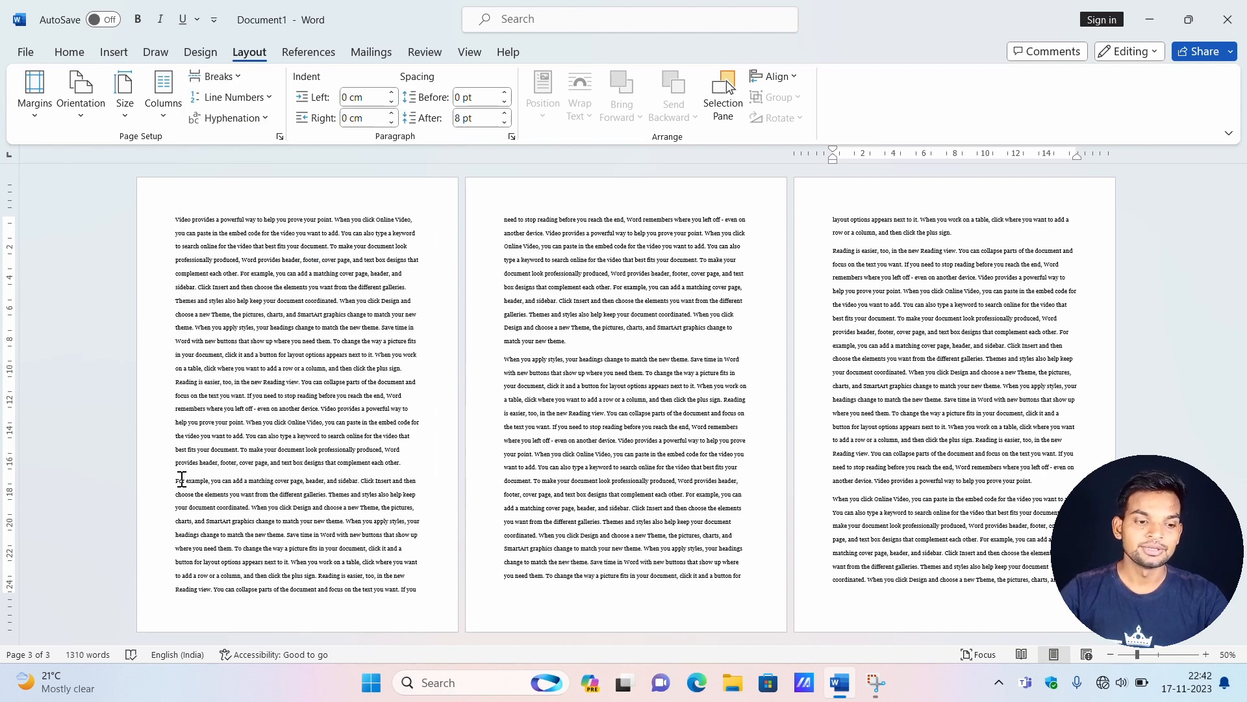
pyautogui.moveTo(175, 219); pyautogui.dragTo(189, 488)
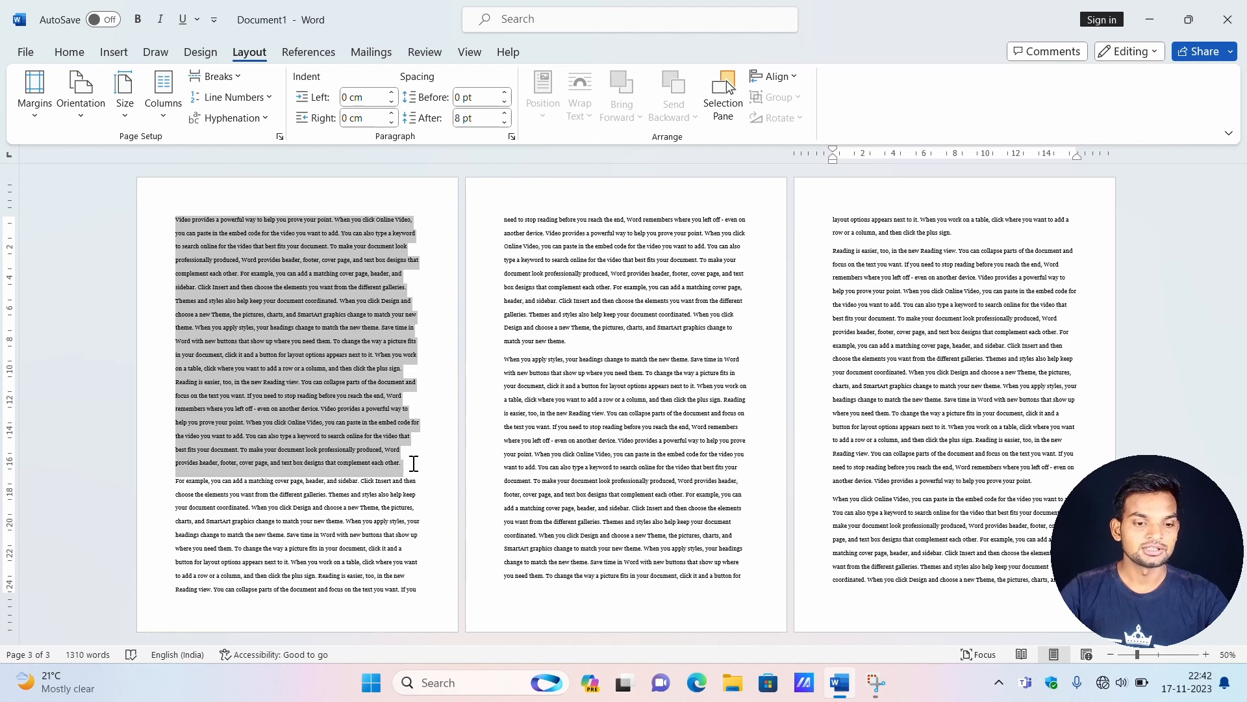
pyautogui.click(176, 484)
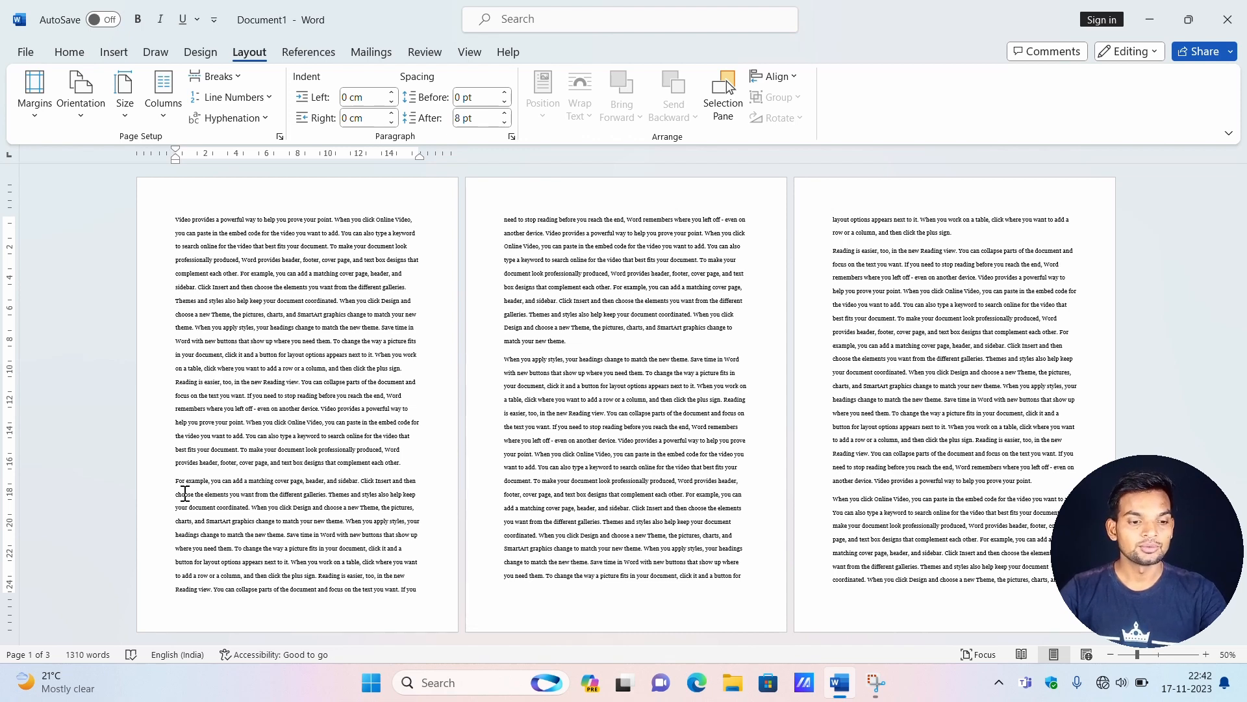
pyautogui.click(175, 475)
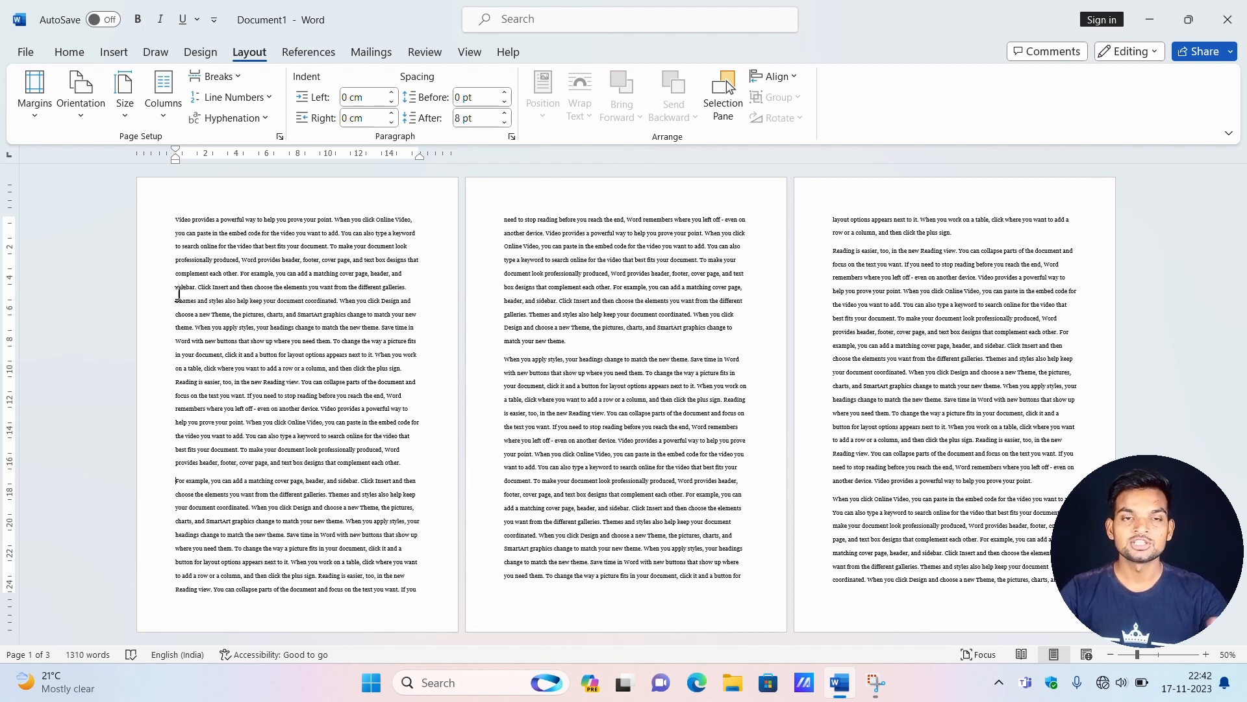
pyautogui.click(238, 76)
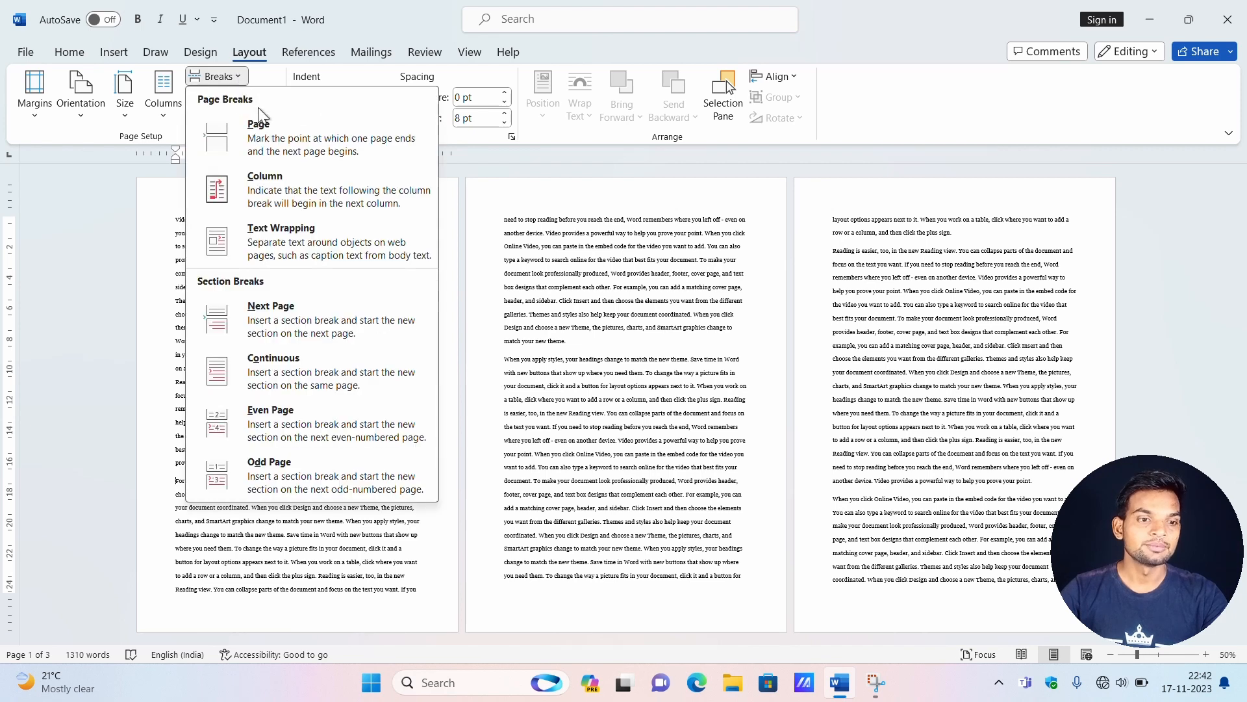
pyautogui.click(267, 130)
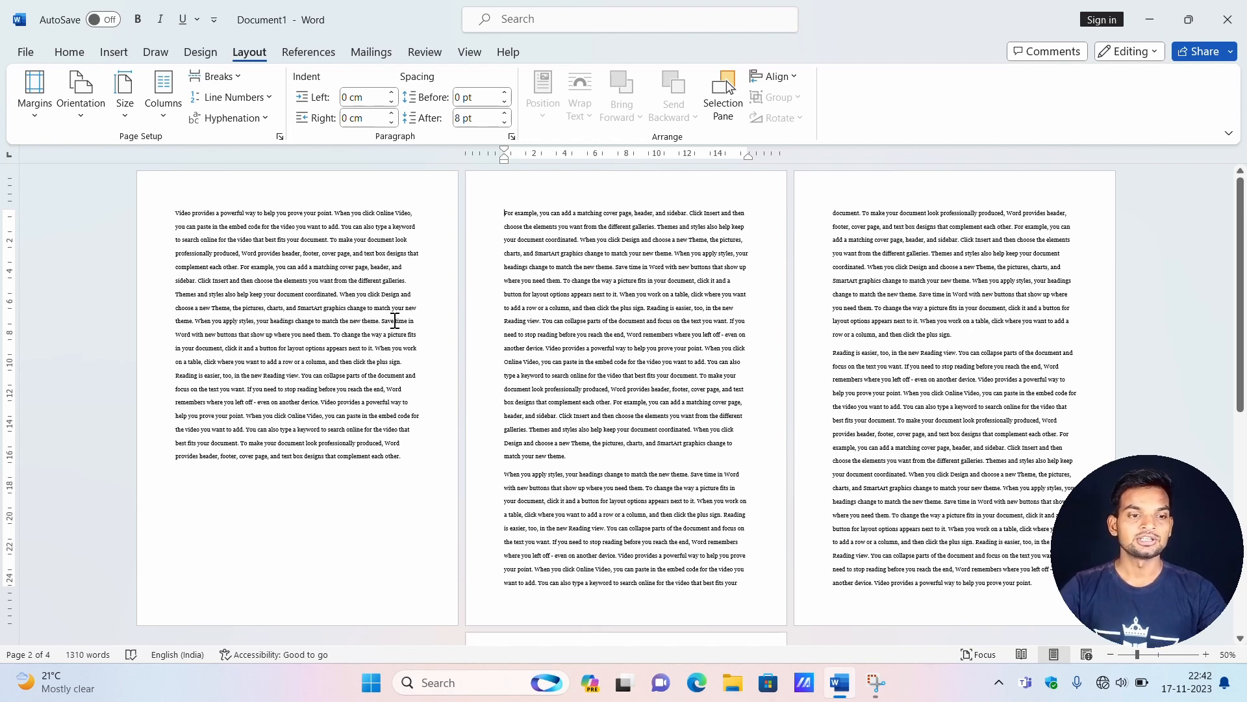
# Remove the page break before the "For example" paragraph.
pyautogui.click(241, 77)
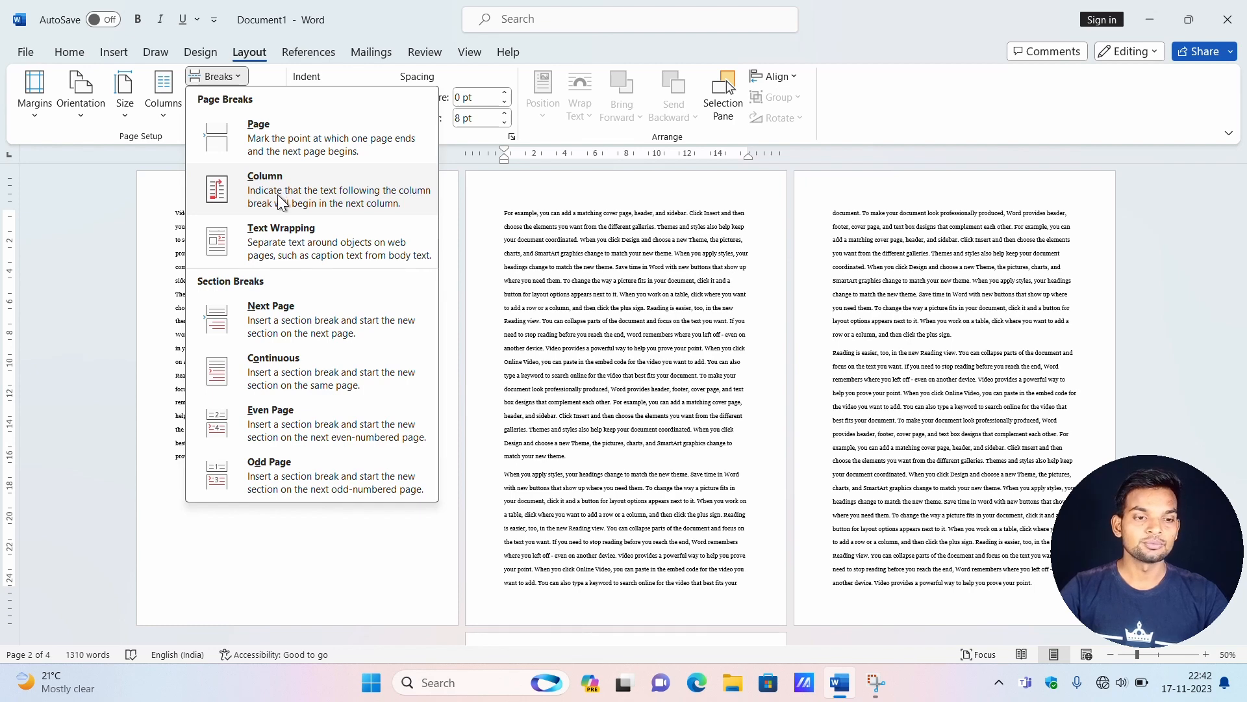
pyautogui.click(551, 358)
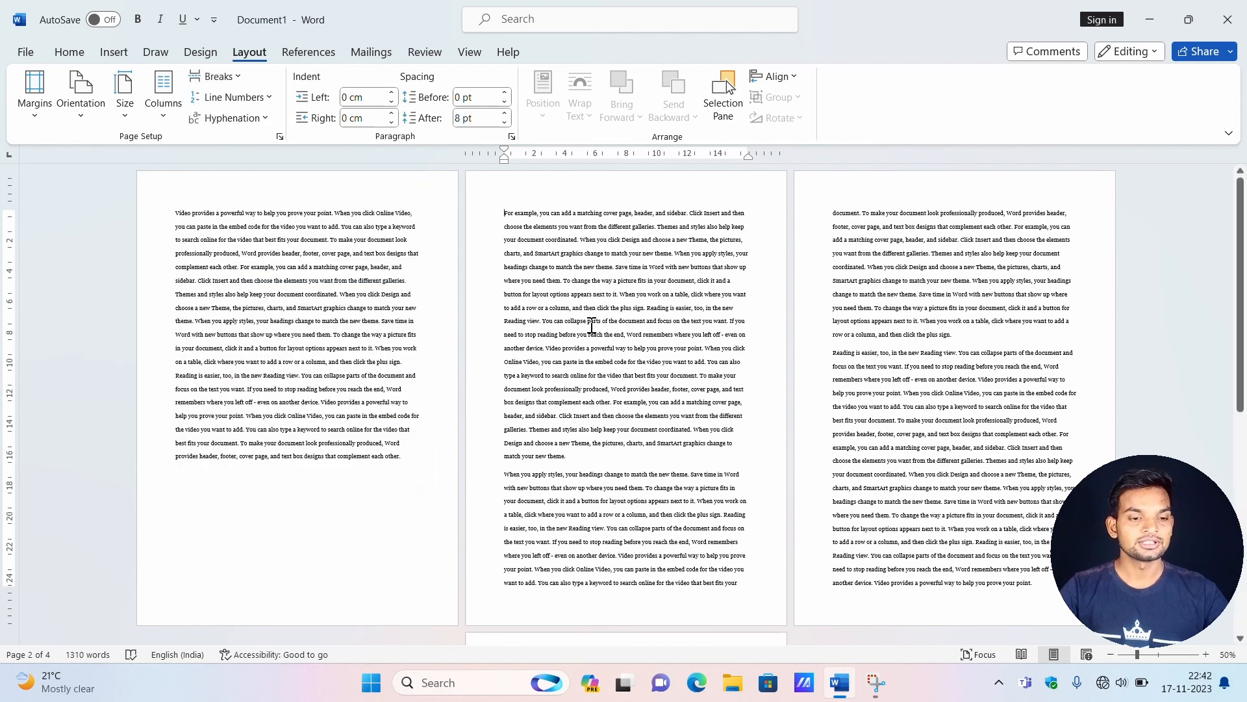
pyautogui.press('BackSpace')
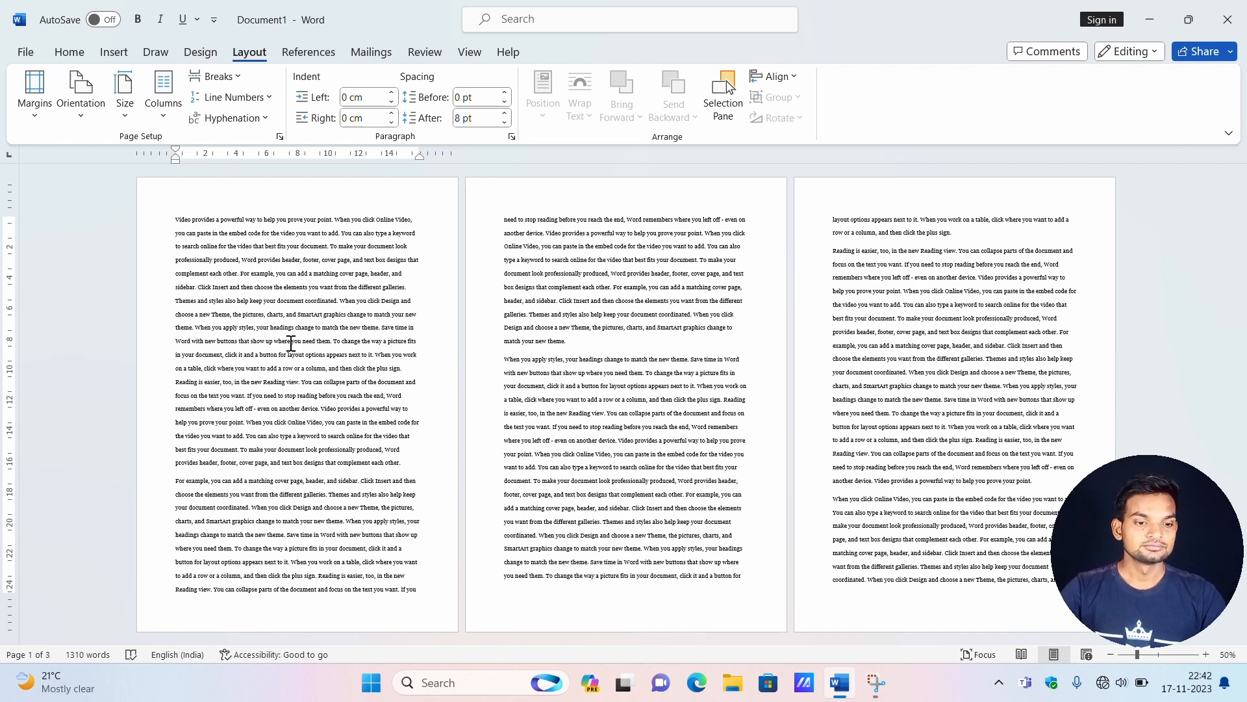
# Arrange the document's text in two columns, starting from the beginning of the first page.
pyautogui.click(176, 219)
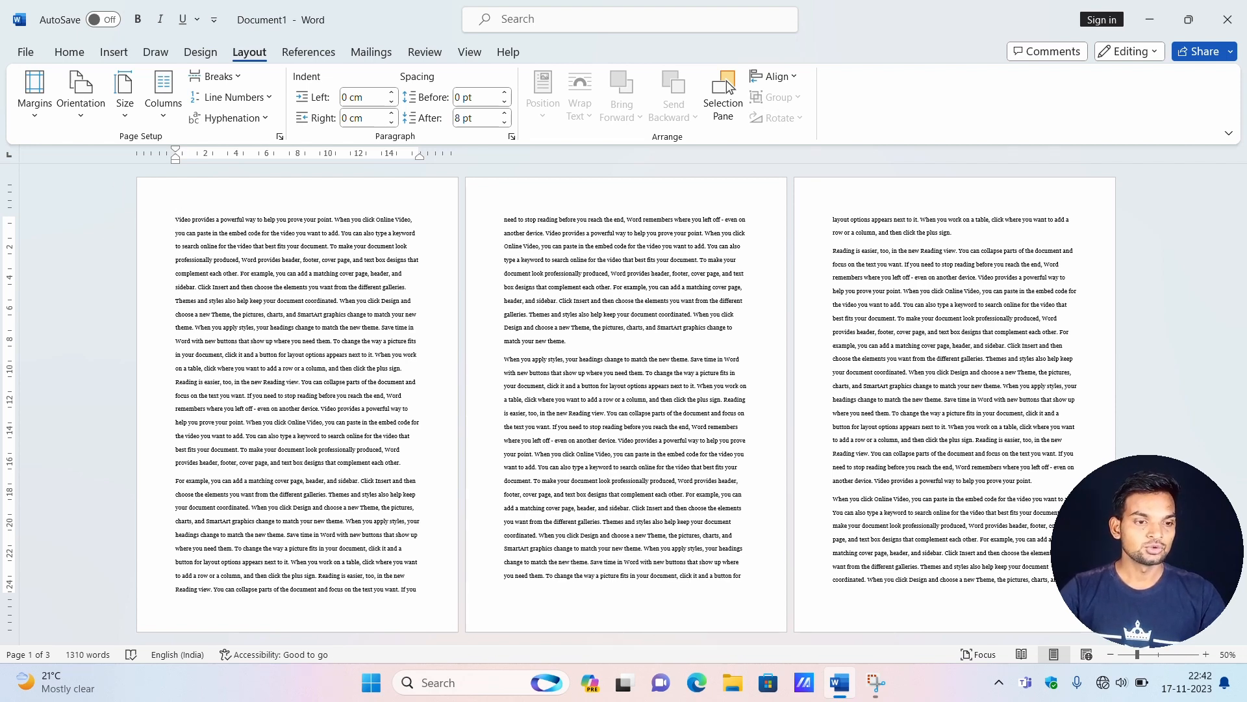
pyautogui.click(170, 104)
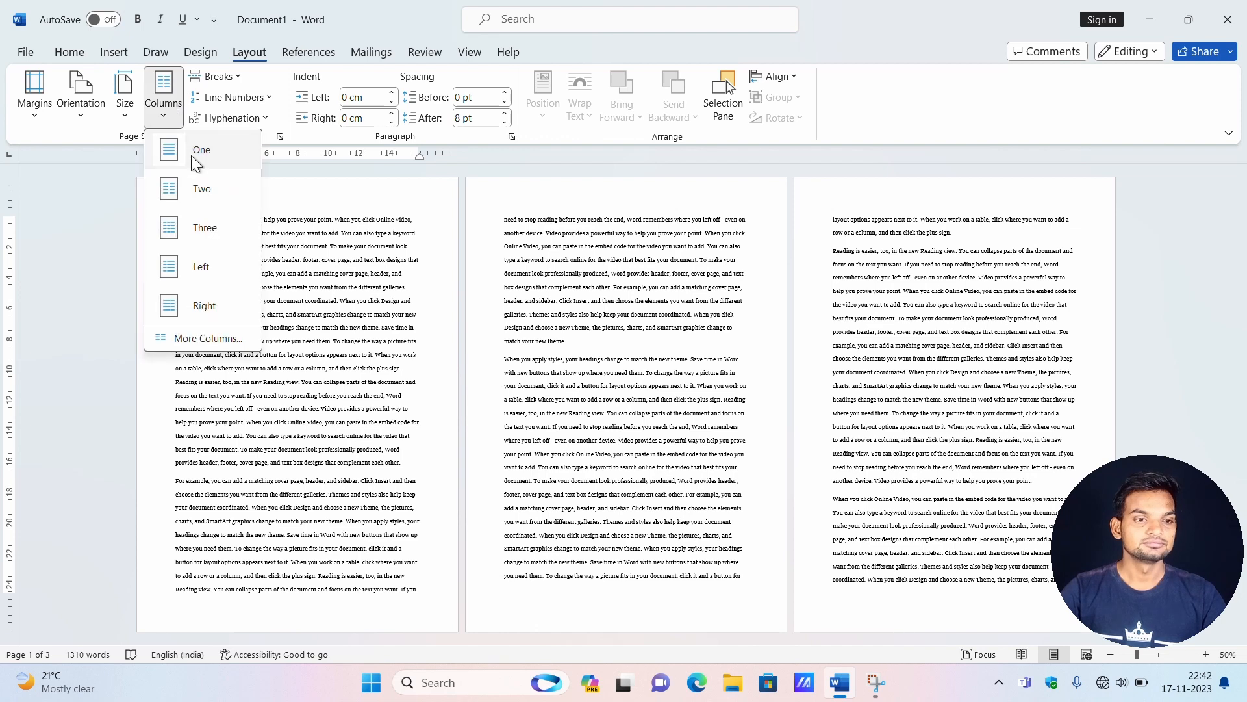
pyautogui.click(205, 195)
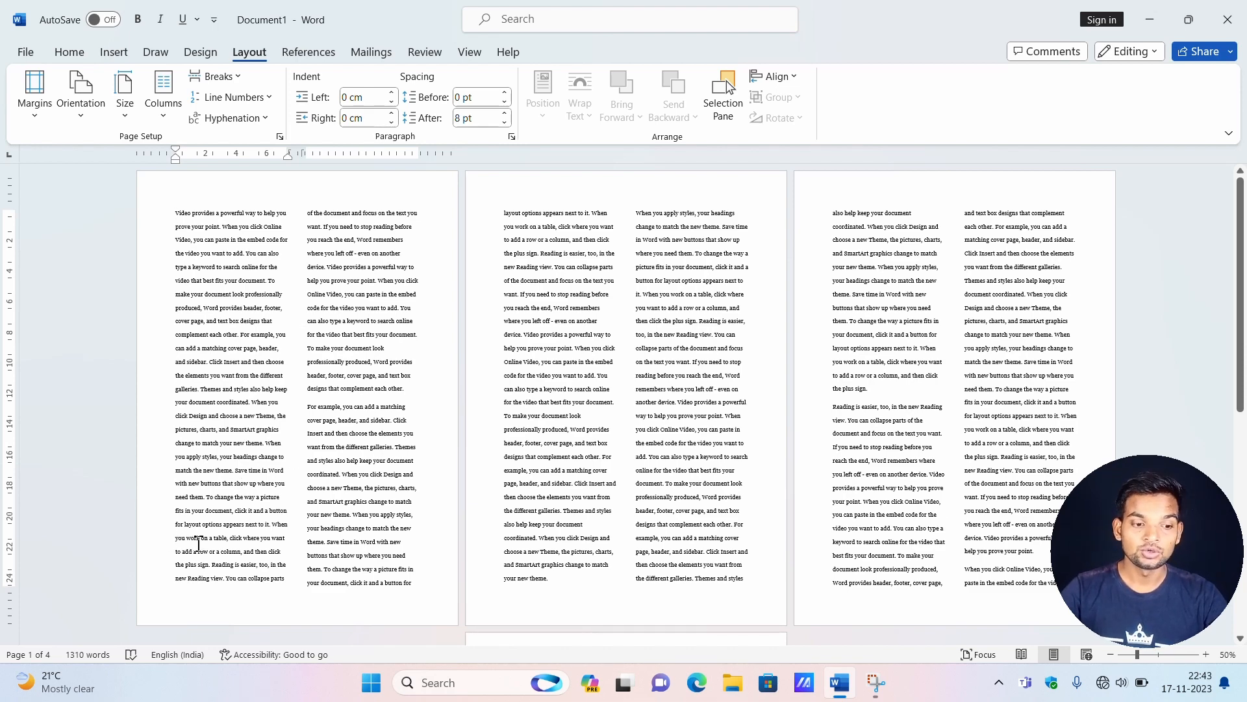
# Insert a column break before "you work on a table" near the end of the first page's first column.
pyautogui.keyDown('ctrl'); pyautogui.scroll(5, 201, 544); pyautogui.keyUp('ctrl')
pyautogui.keyDown('ctrl'); pyautogui.scroll(1, 203, 546); pyautogui.keyUp('ctrl')
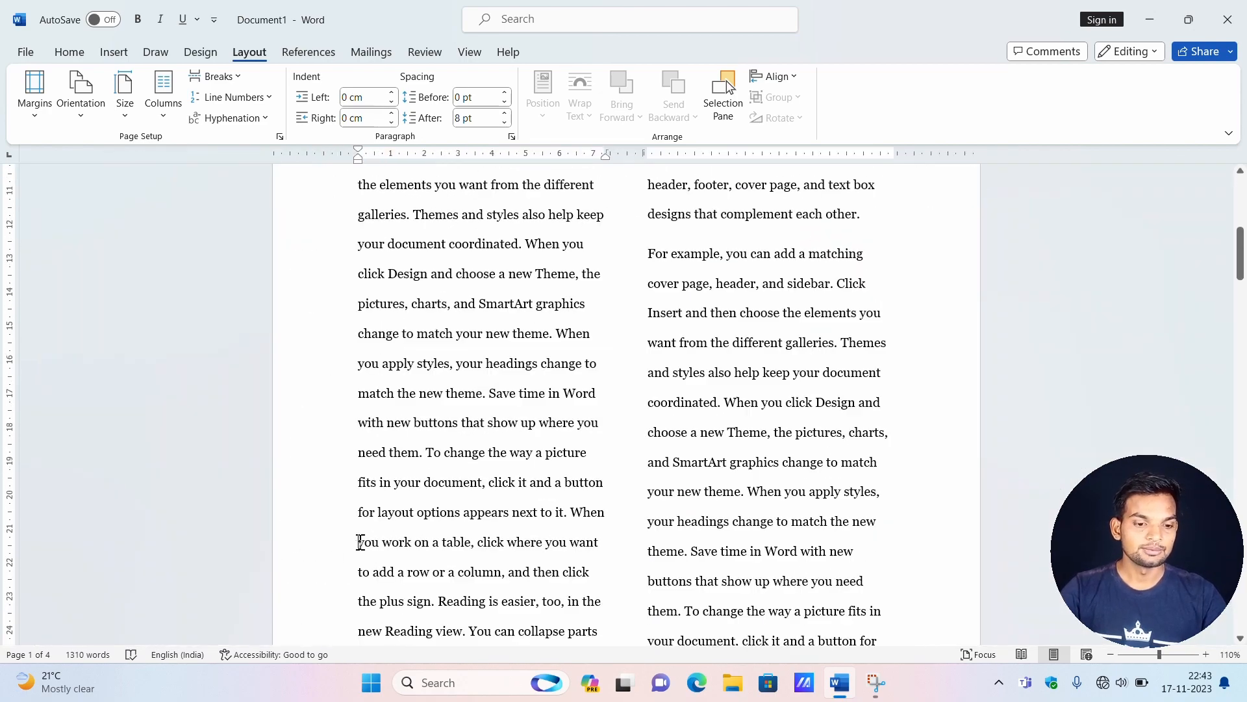
pyautogui.keyDown('ctrl'); pyautogui.scroll(-6, 368, 554); pyautogui.keyUp('ctrl')
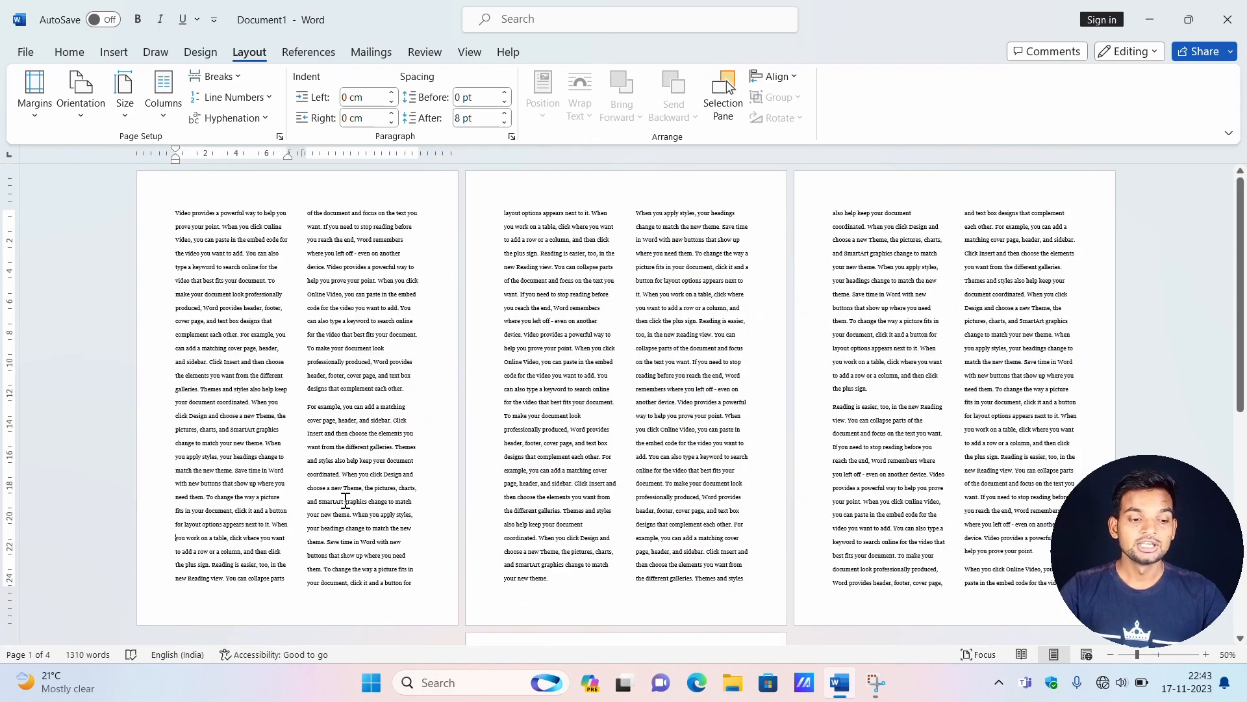
pyautogui.click(230, 76)
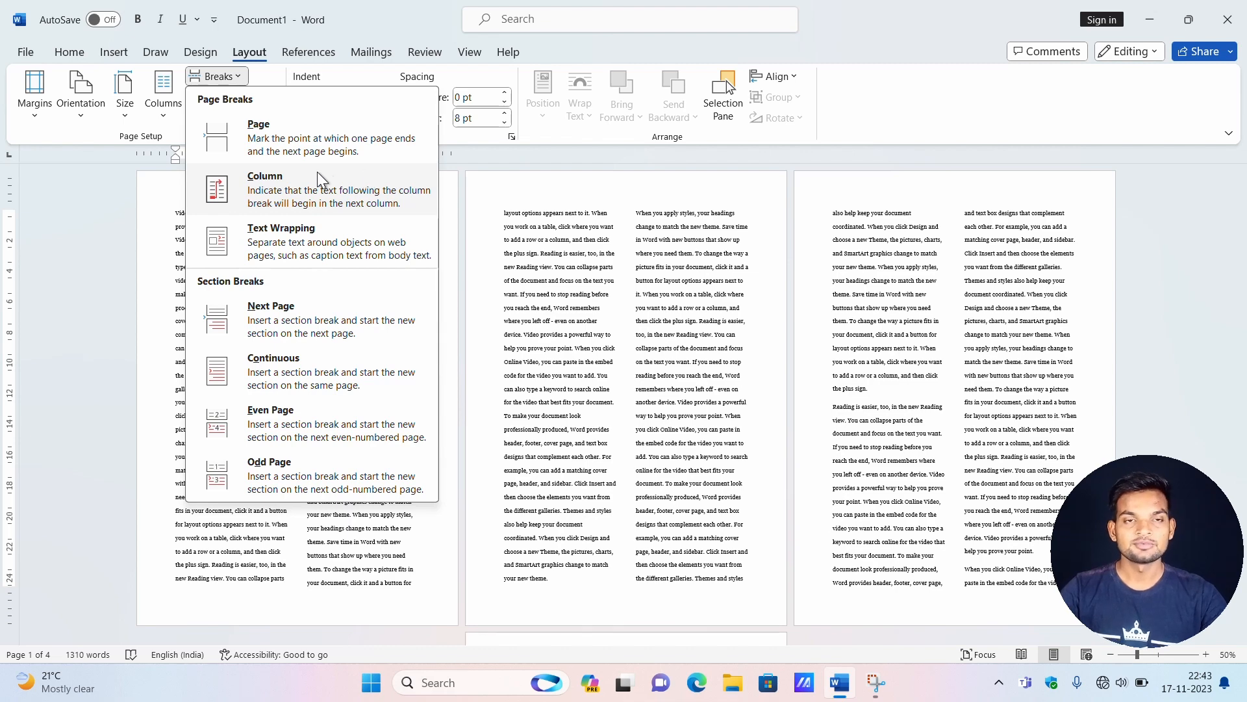
pyautogui.click(295, 204)
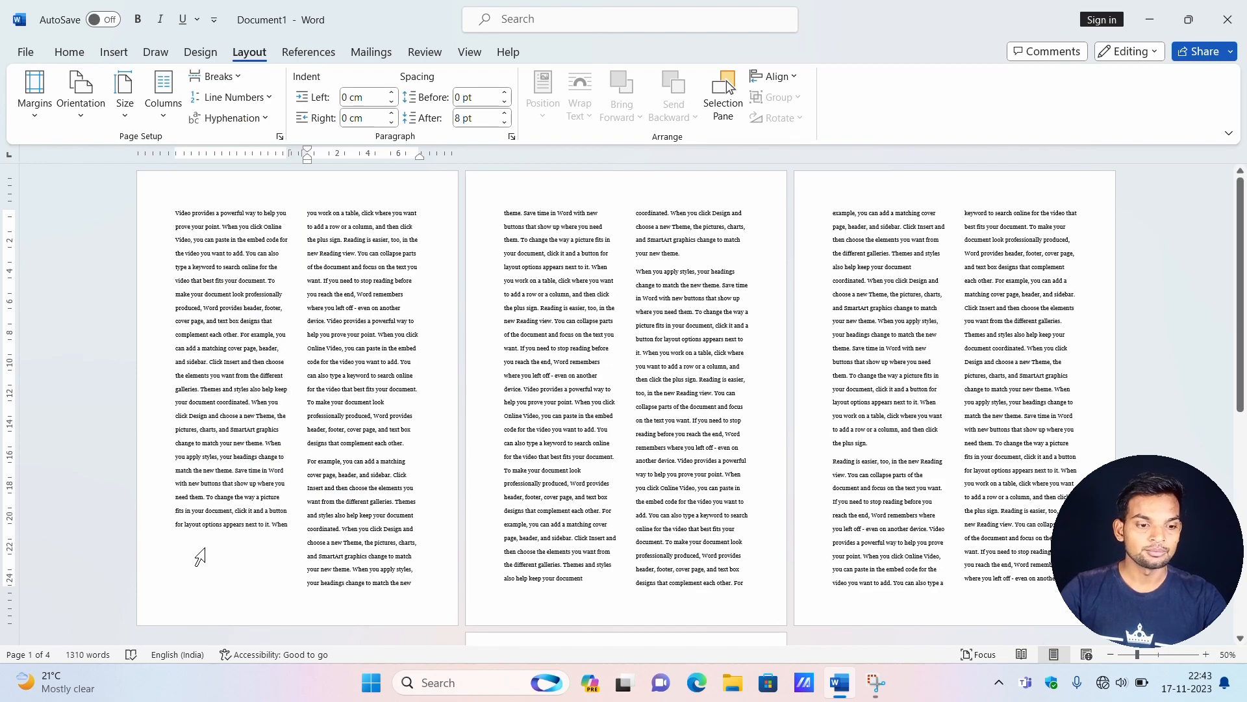
# Remove the column break before "you work on a table" on the first page.
pyautogui.moveTo(170, 540); pyautogui.dragTo(215, 573)
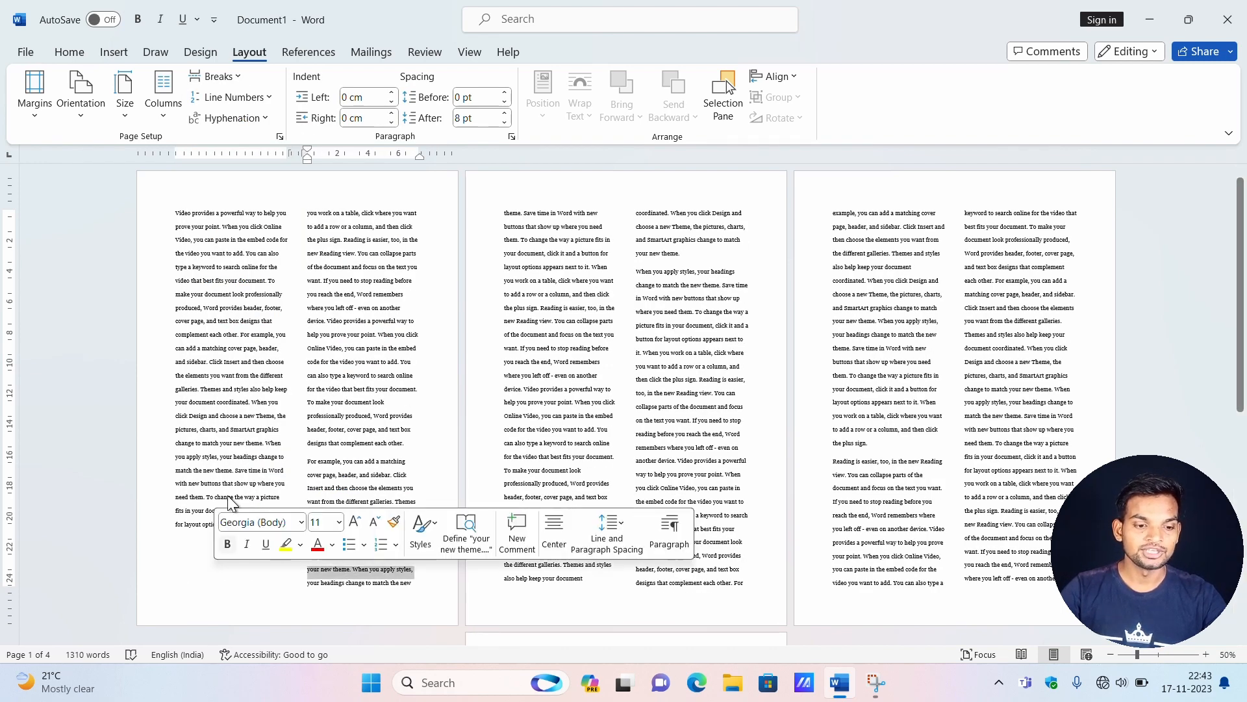
pyautogui.click(309, 212)
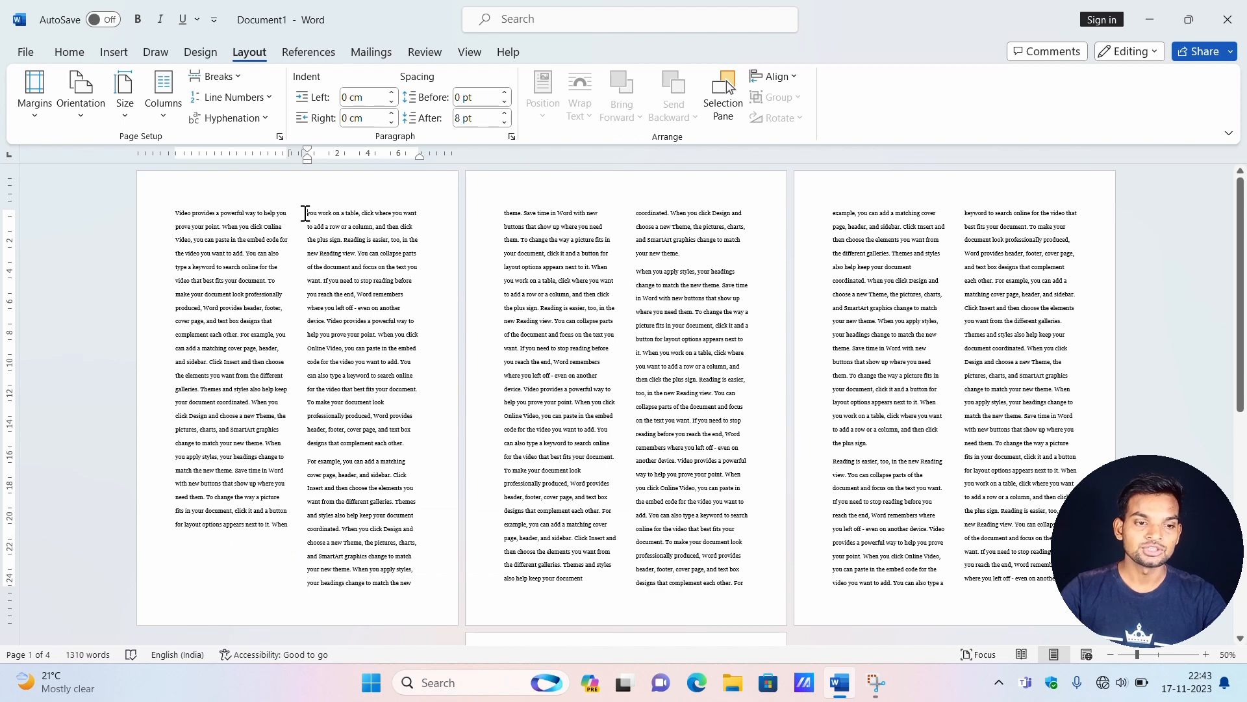
pyautogui.press('BackSpace')
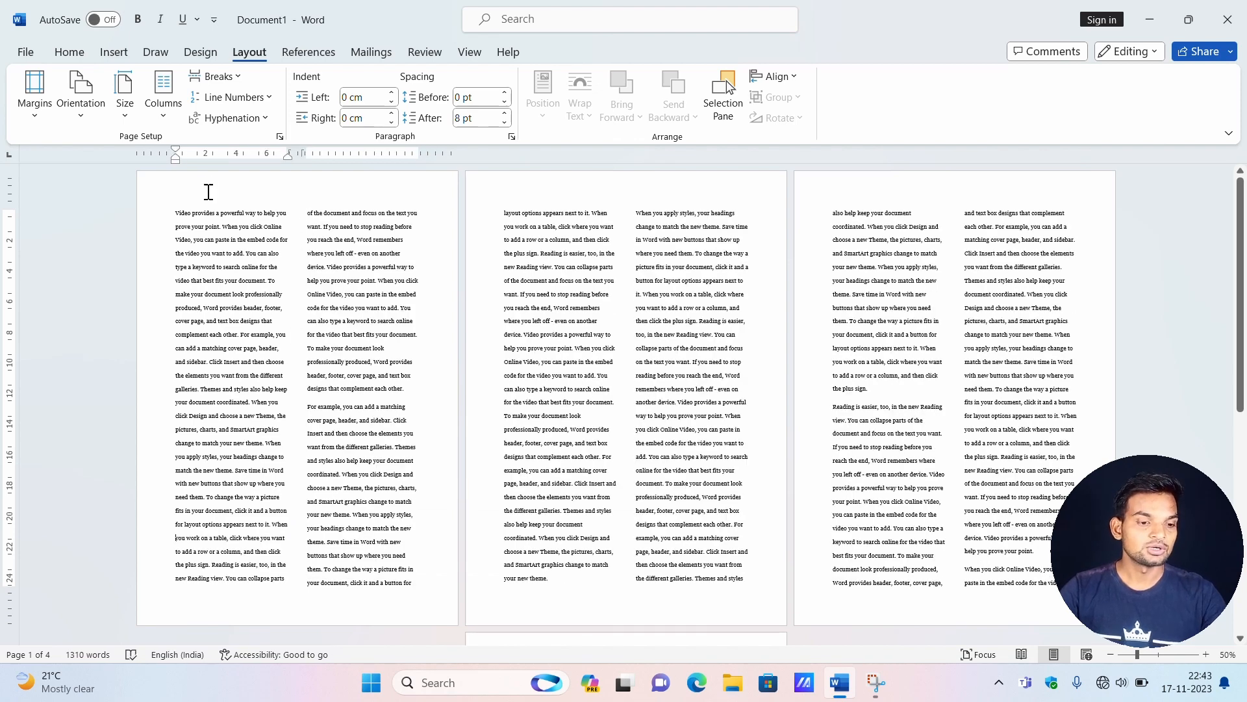
# Insert a page break before "you work on a table" in the first page's first column, and undo it.
pyautogui.click(233, 78)
pyautogui.click(253, 131)
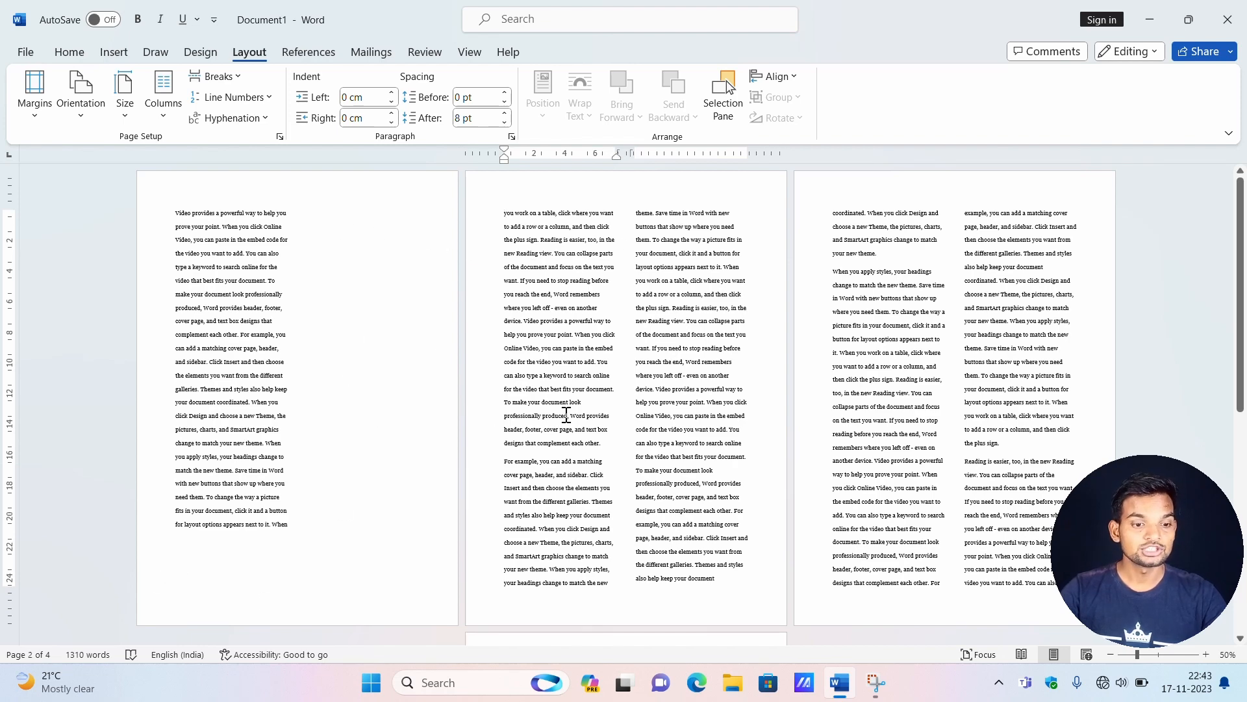
pyautogui.hotkey('ctrl', 'z')
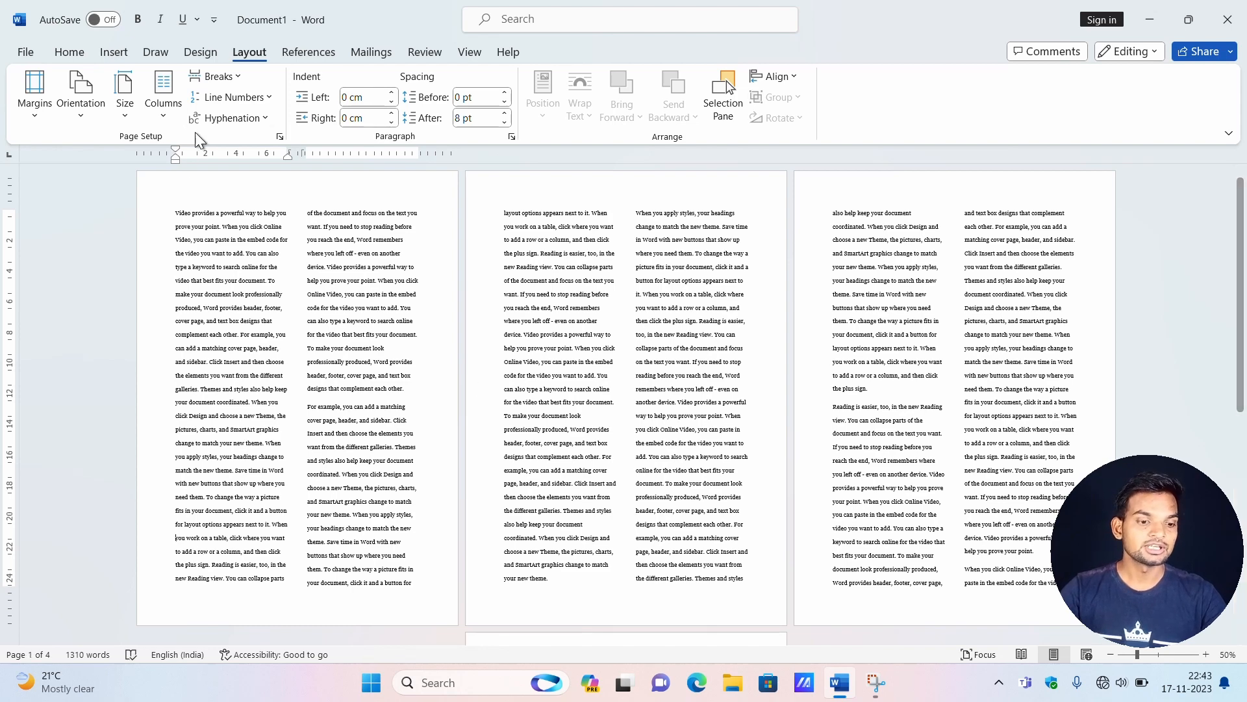
# Insert a column break before "you work on a table" near the end of the first page's first column.
pyautogui.click(230, 80)
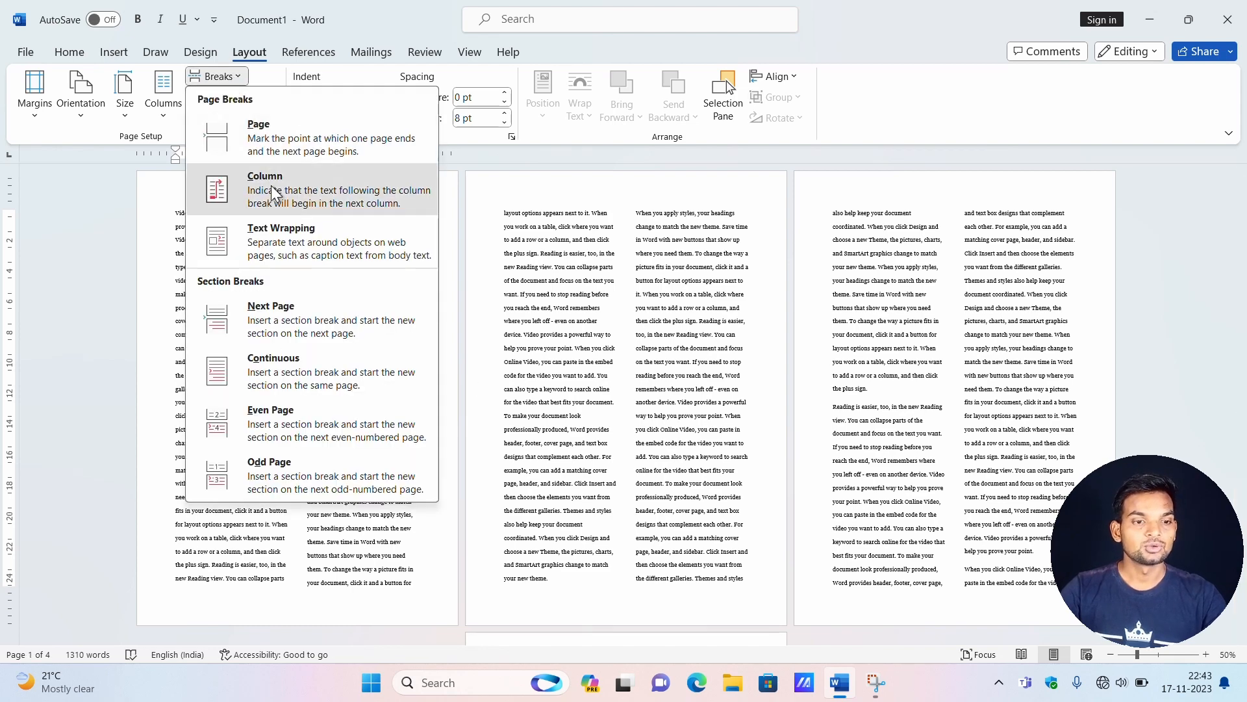
pyautogui.click(267, 183)
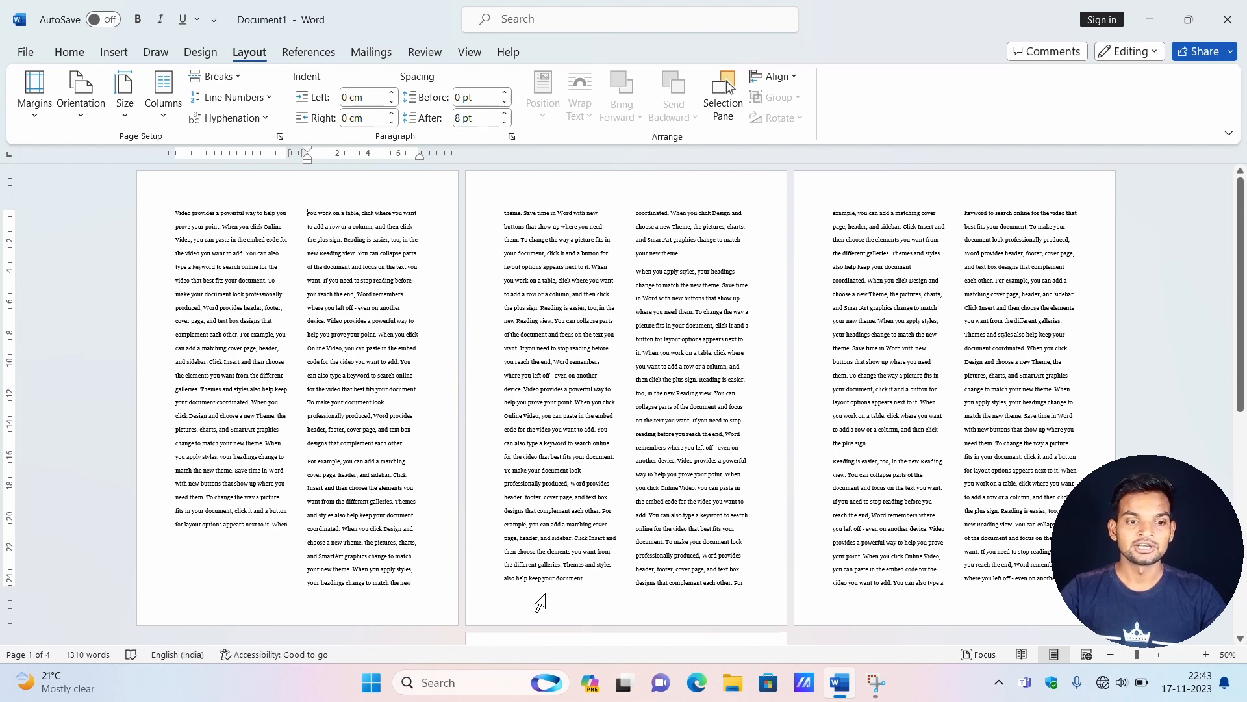
pyautogui.click(235, 80)
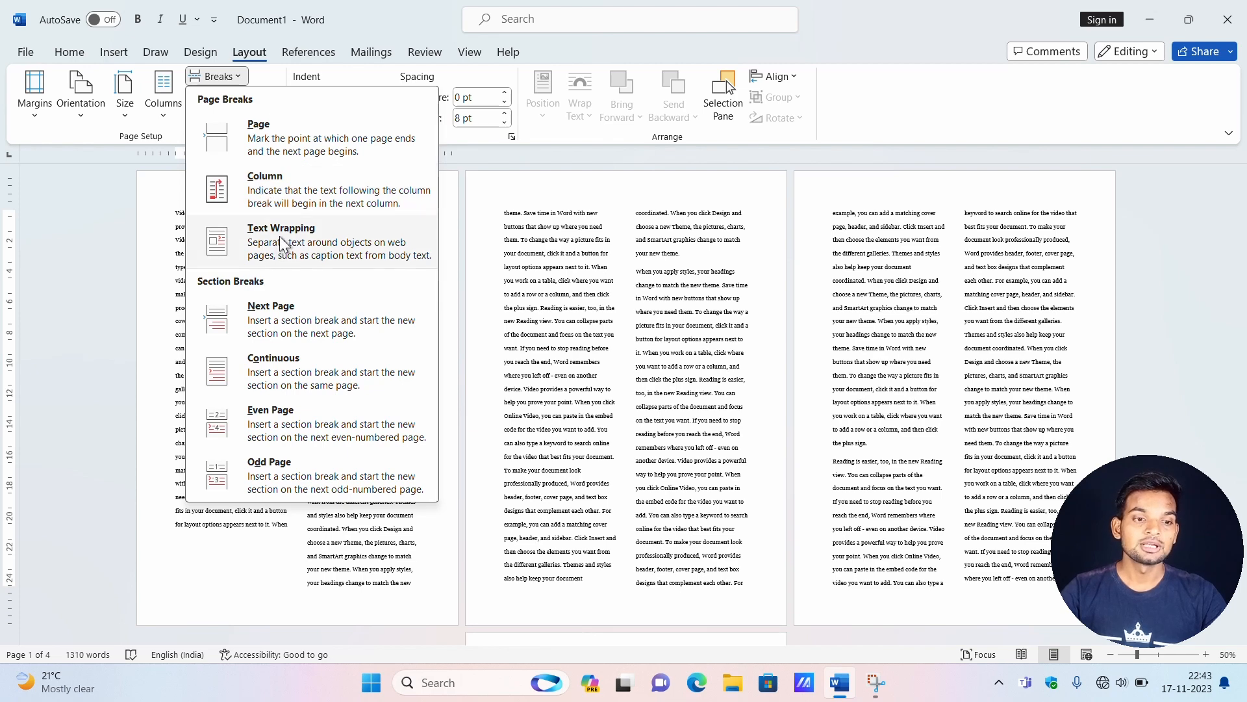
pyautogui.press('Escape')
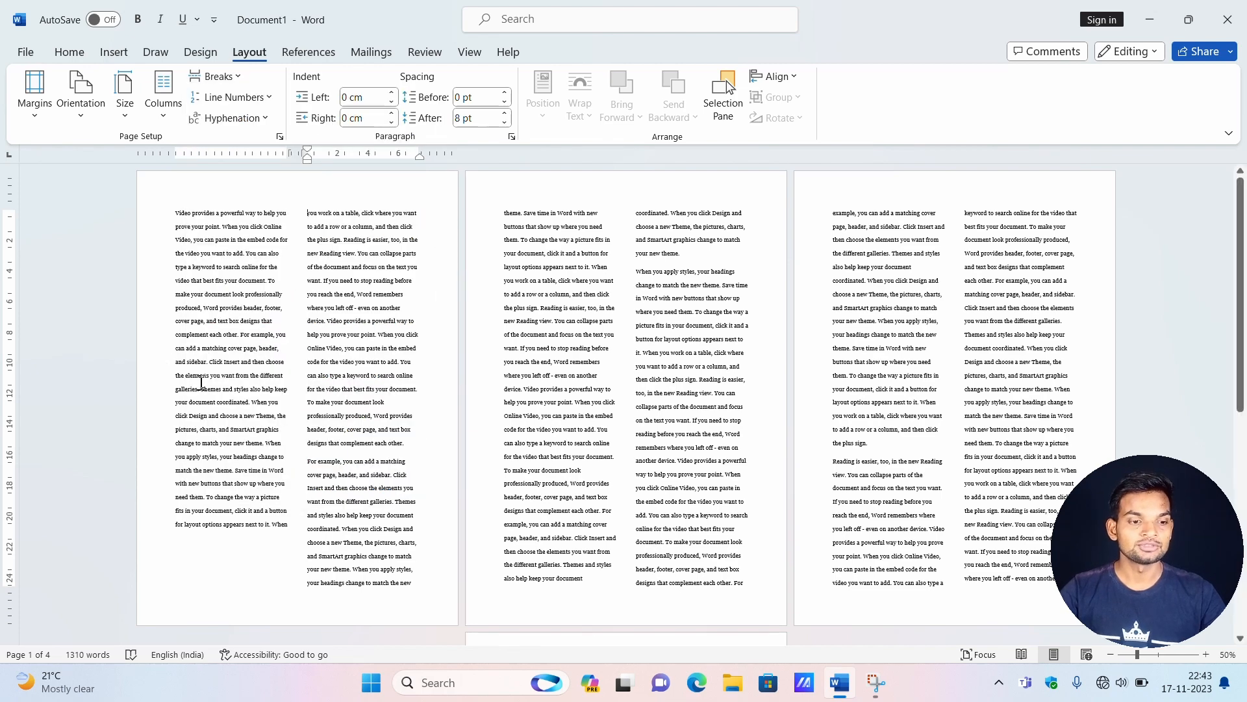
# Delete all the text in the document.
pyautogui.hotkey('ctrl', 'a')
pyautogui.press('BackSpace')
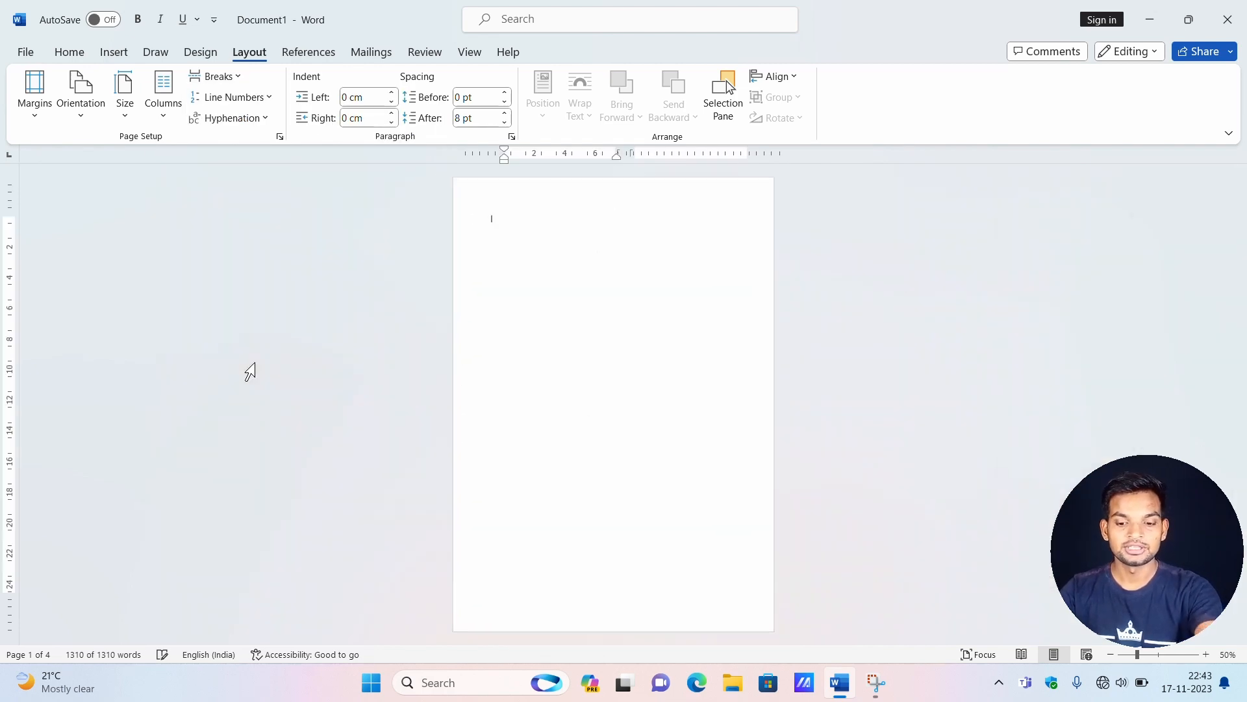
pyautogui.scroll(3, 511, 282)
pyautogui.scroll(6, 514, 283)
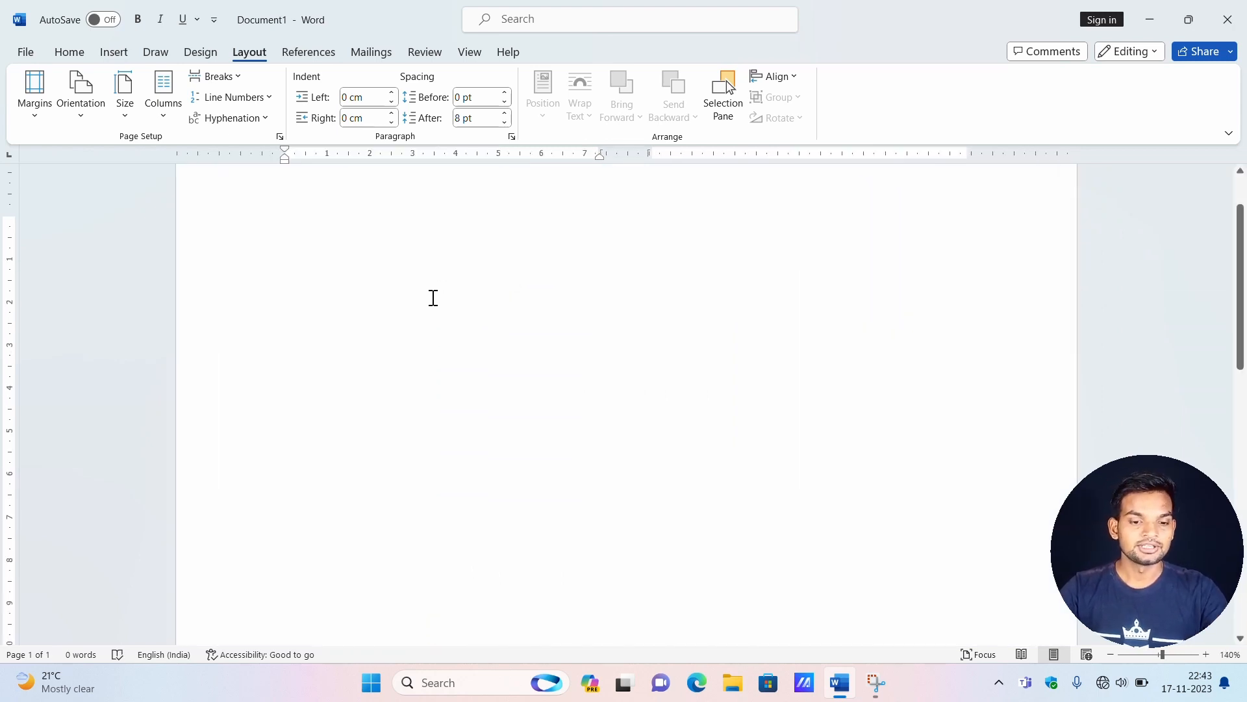
# Generate sample paragraphs in the empty document with the =rand() function.
pyautogui.write('=rand')
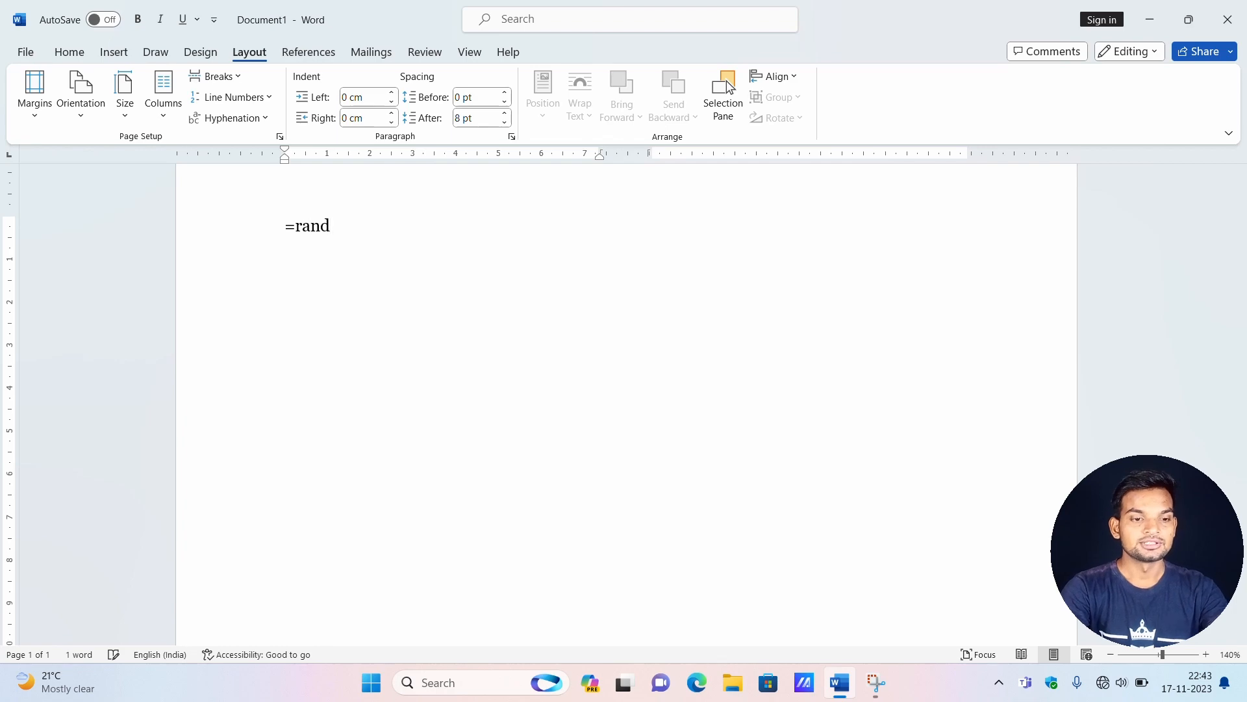
pyautogui.write('*')
pyautogui.press('BackSpace')
pyautogui.write('(')
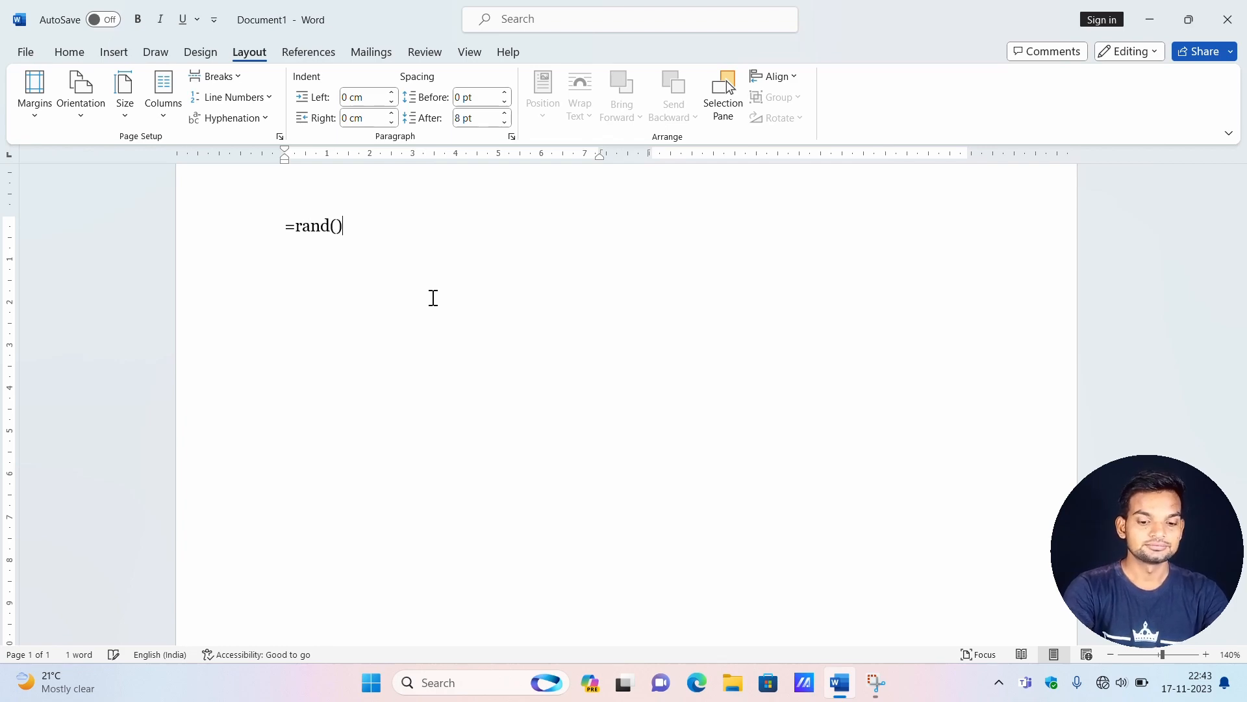
pyautogui.write(')')
pyautogui.press('Return')
pyautogui.scroll(2, 609, 414)
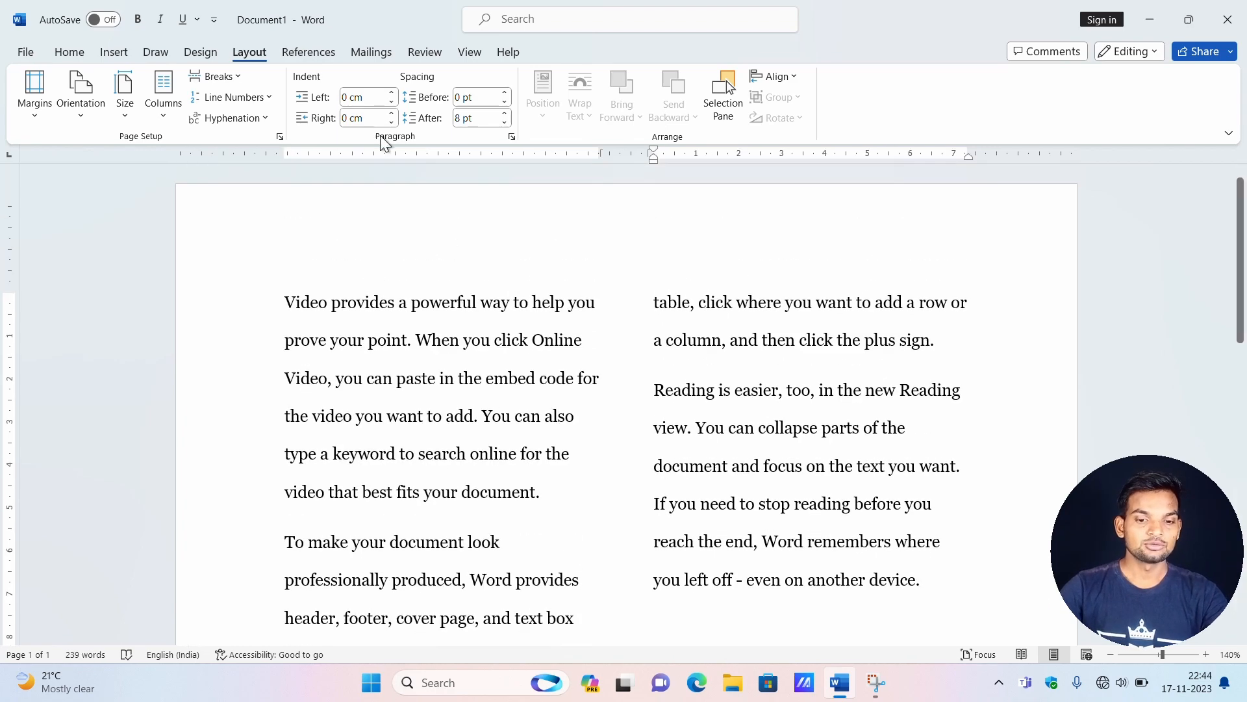
# Arrange the sample text in one column.
pyautogui.click(158, 115)
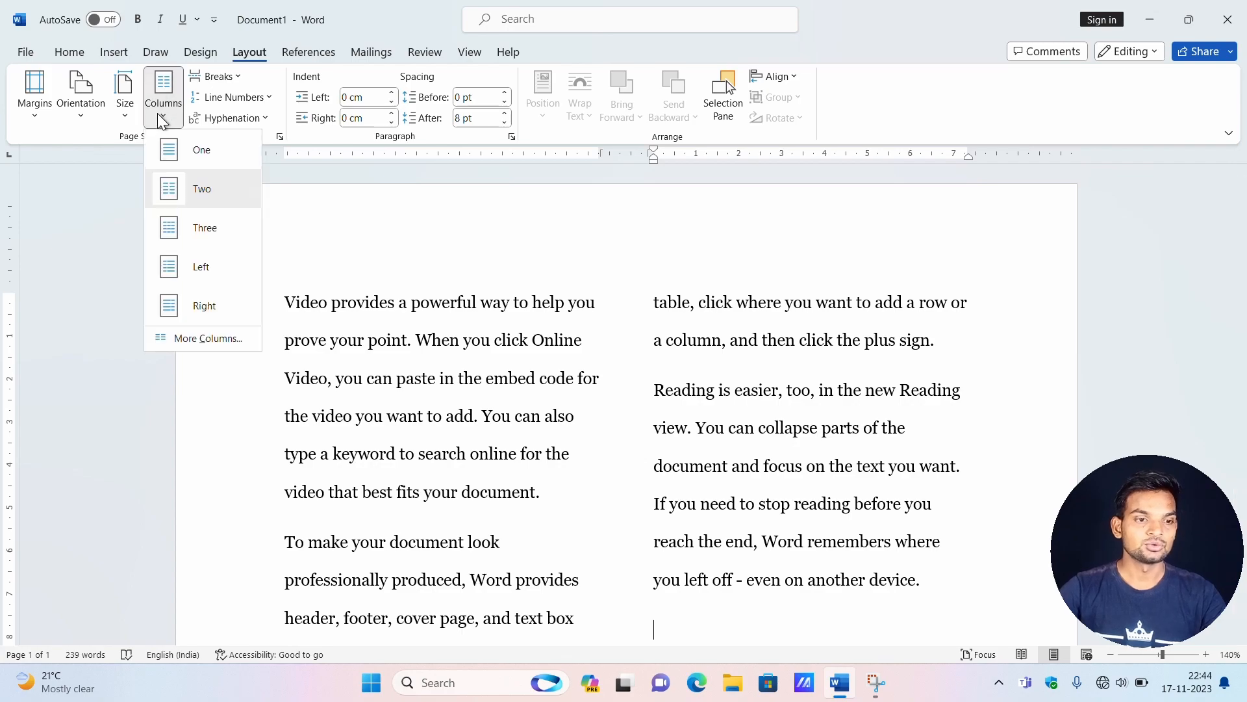
pyautogui.click(188, 146)
pyautogui.scroll(5, 537, 290)
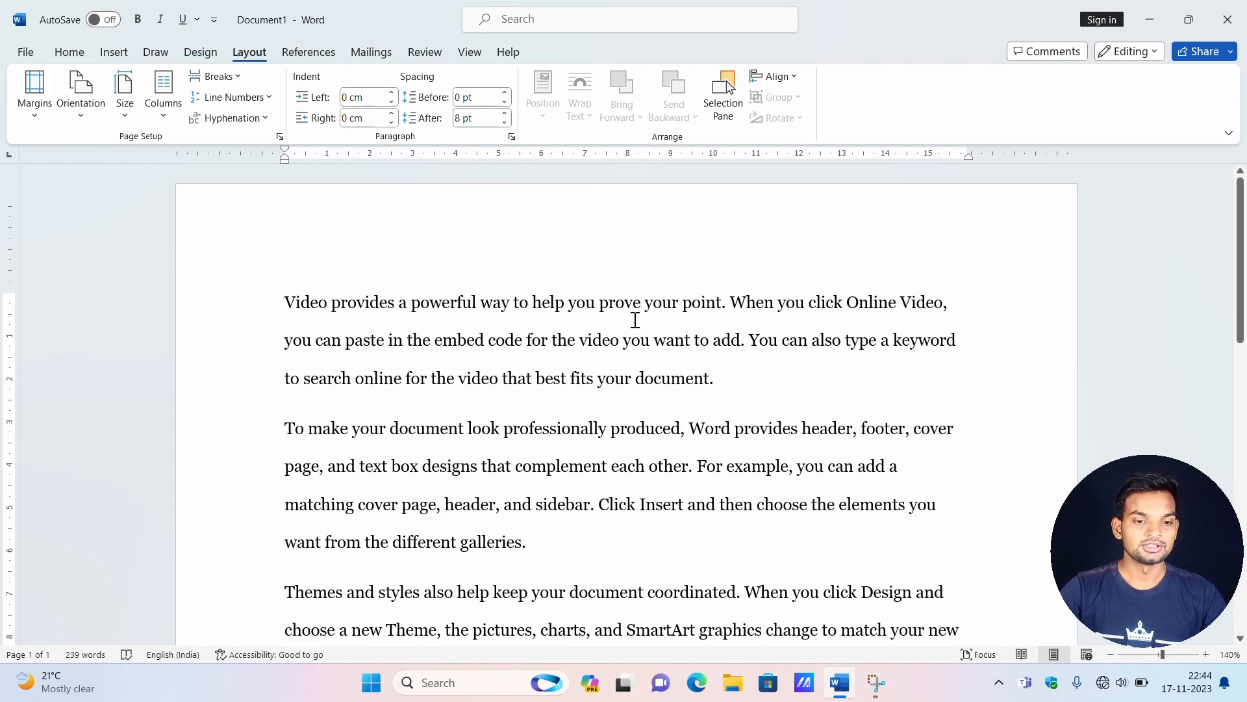
# Merge the paragraph beginning "To make your document look" into the end of the first paragraph.
pyautogui.scroll(-8, 635, 319)
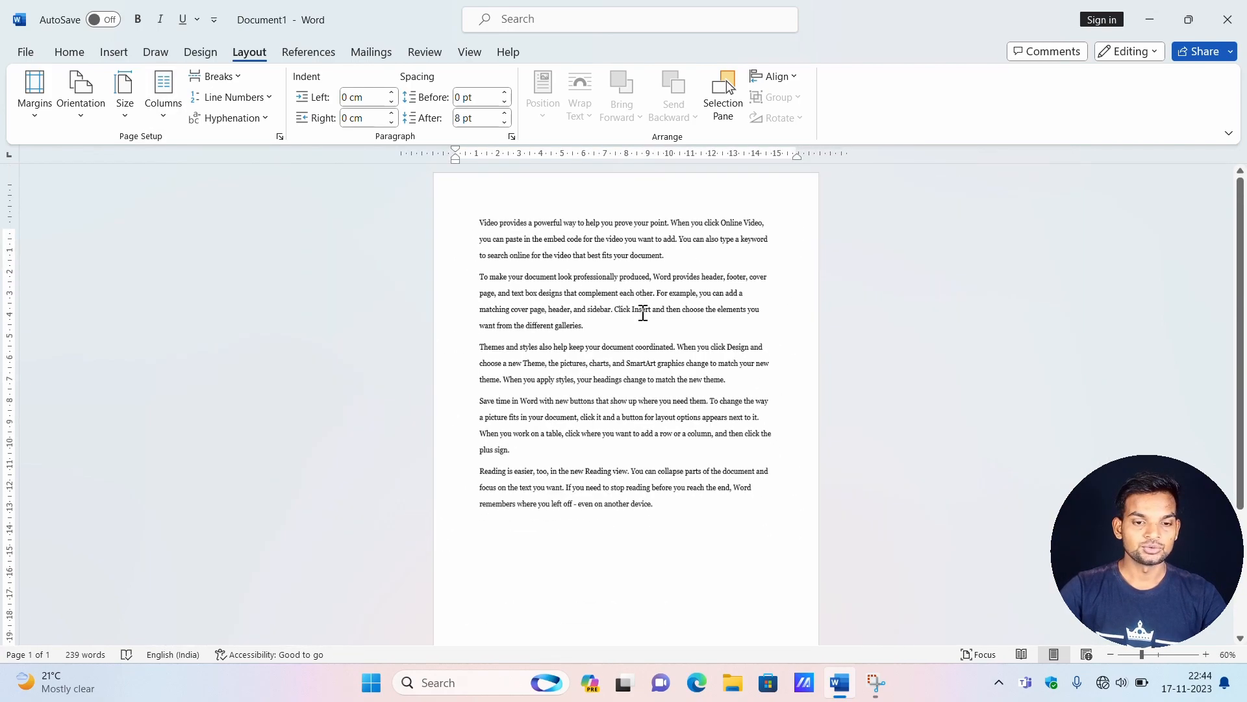
pyautogui.scroll(1, 643, 314)
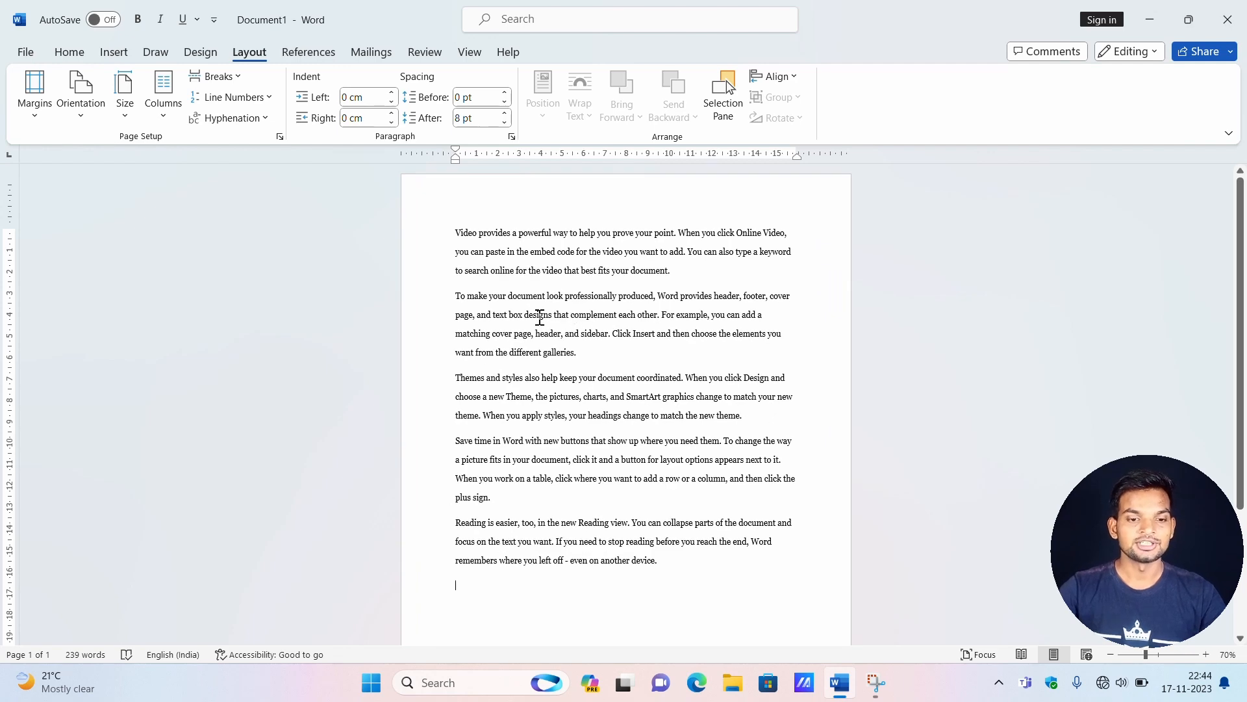
pyautogui.click(457, 297)
pyautogui.press('BackSpace')
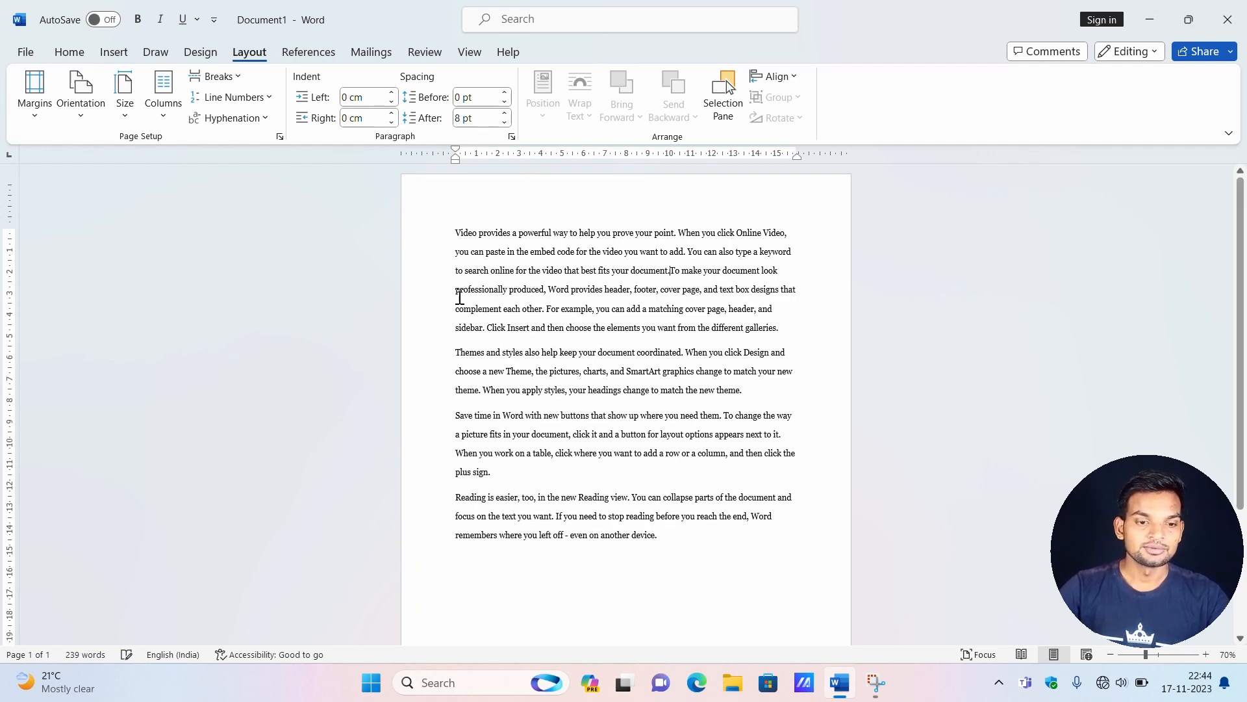
# Select the first three paragraphs one after another to examine where each begins and ends.
pyautogui.moveTo(790, 329); pyautogui.dragTo(459, 234)
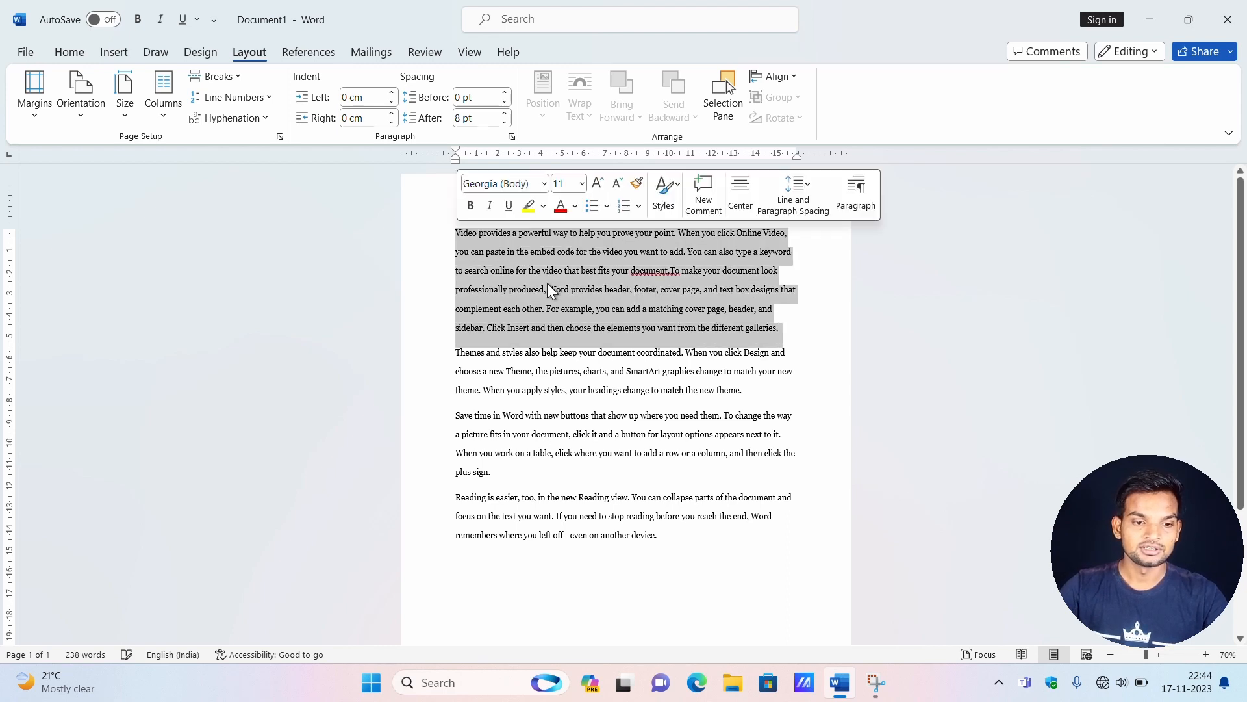
pyautogui.click(646, 344)
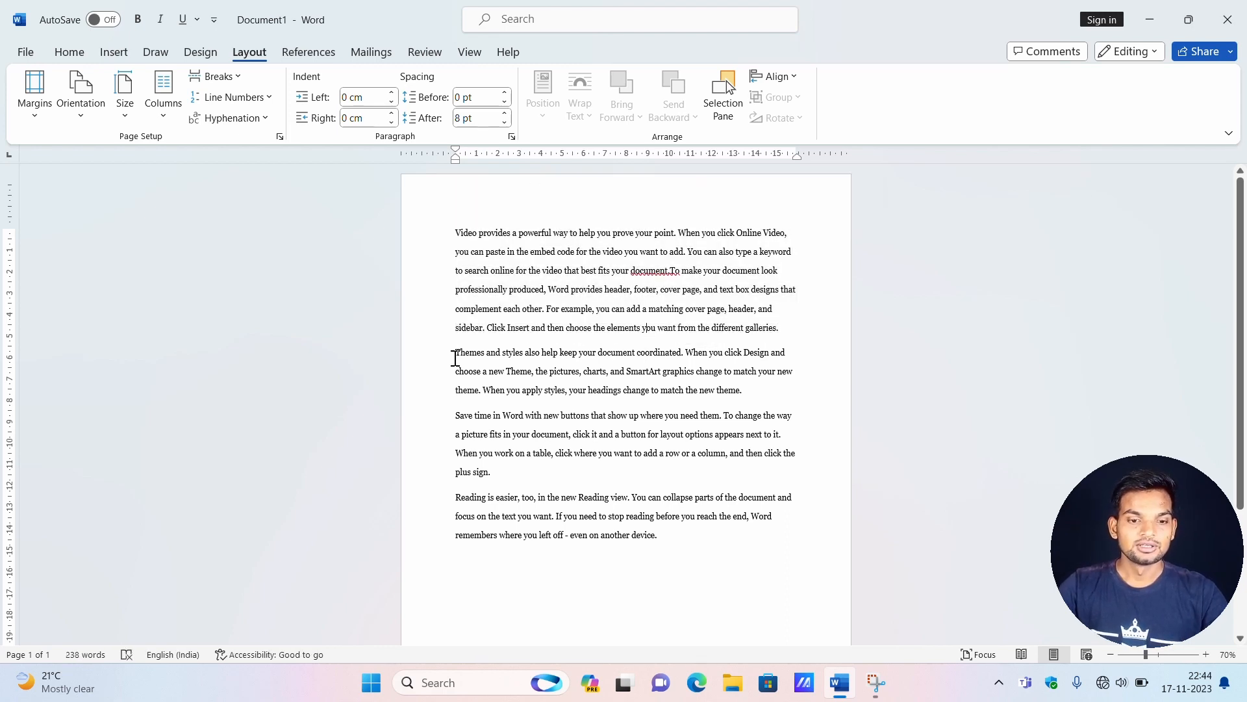
pyautogui.moveTo(459, 356); pyautogui.dragTo(763, 388)
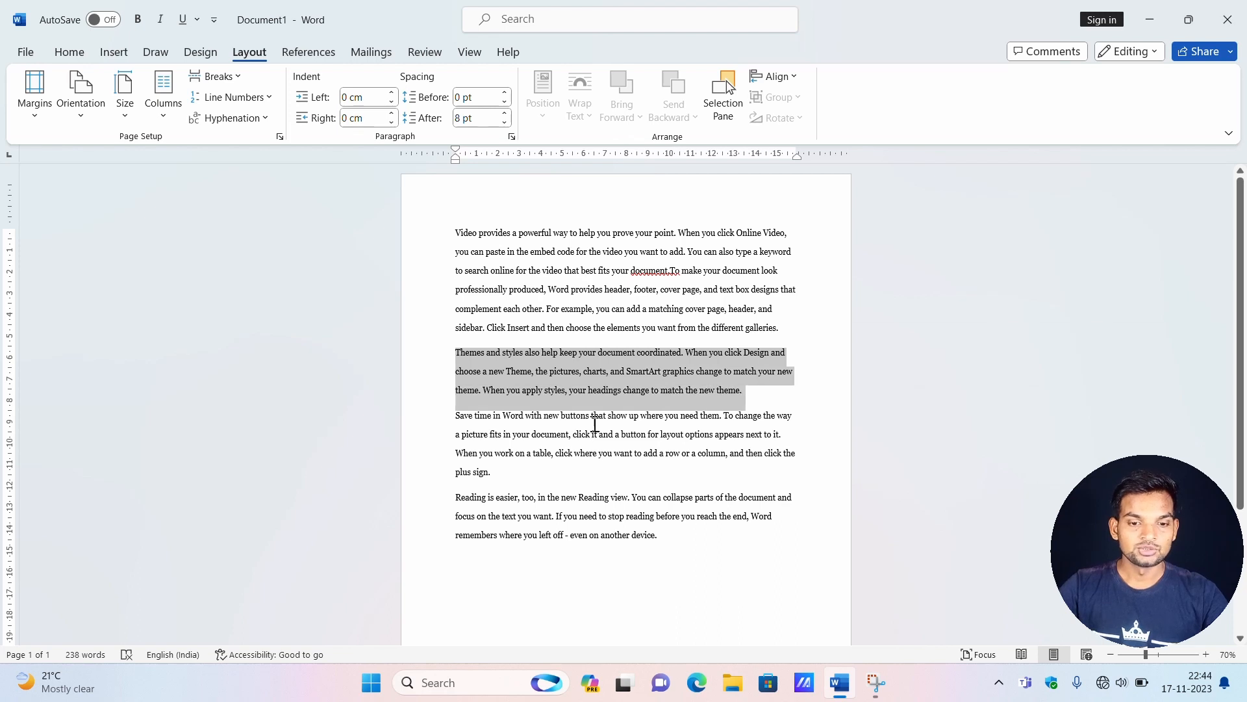
pyautogui.moveTo(455, 418); pyautogui.dragTo(506, 471)
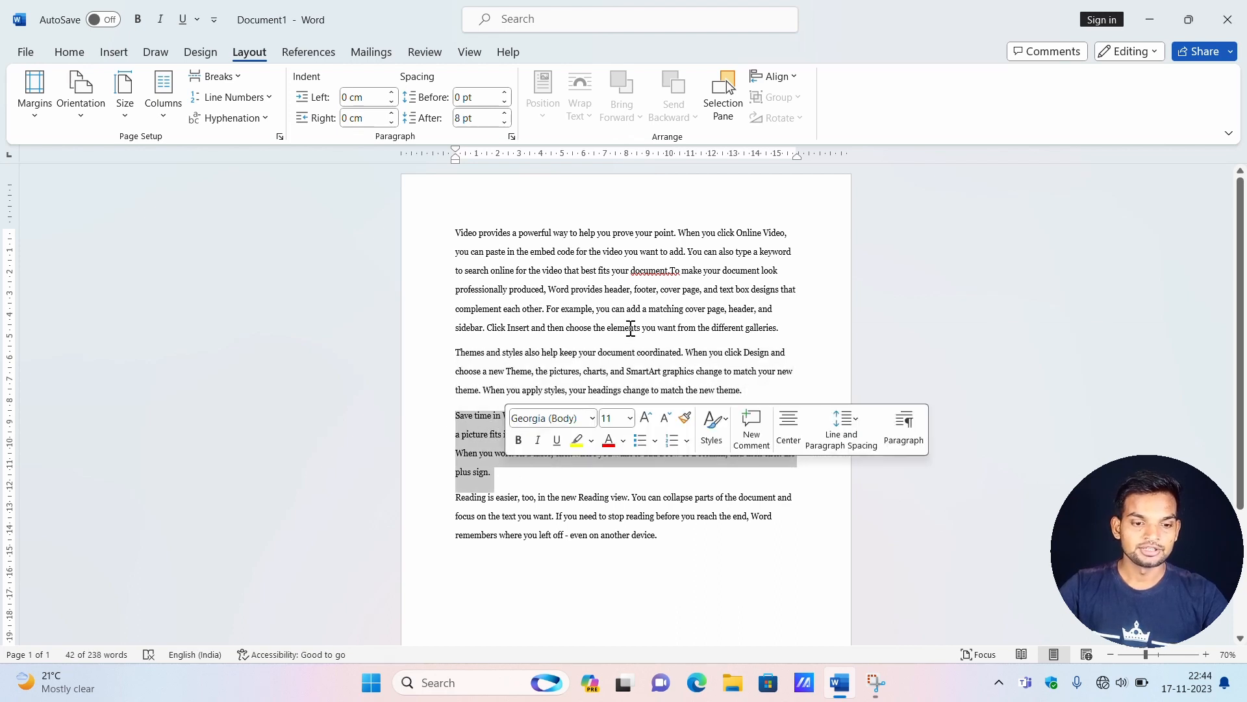
# Split the first paragraph before "To make your document look" with a paragraph break, and rejoin it.
pyautogui.click(717, 263)
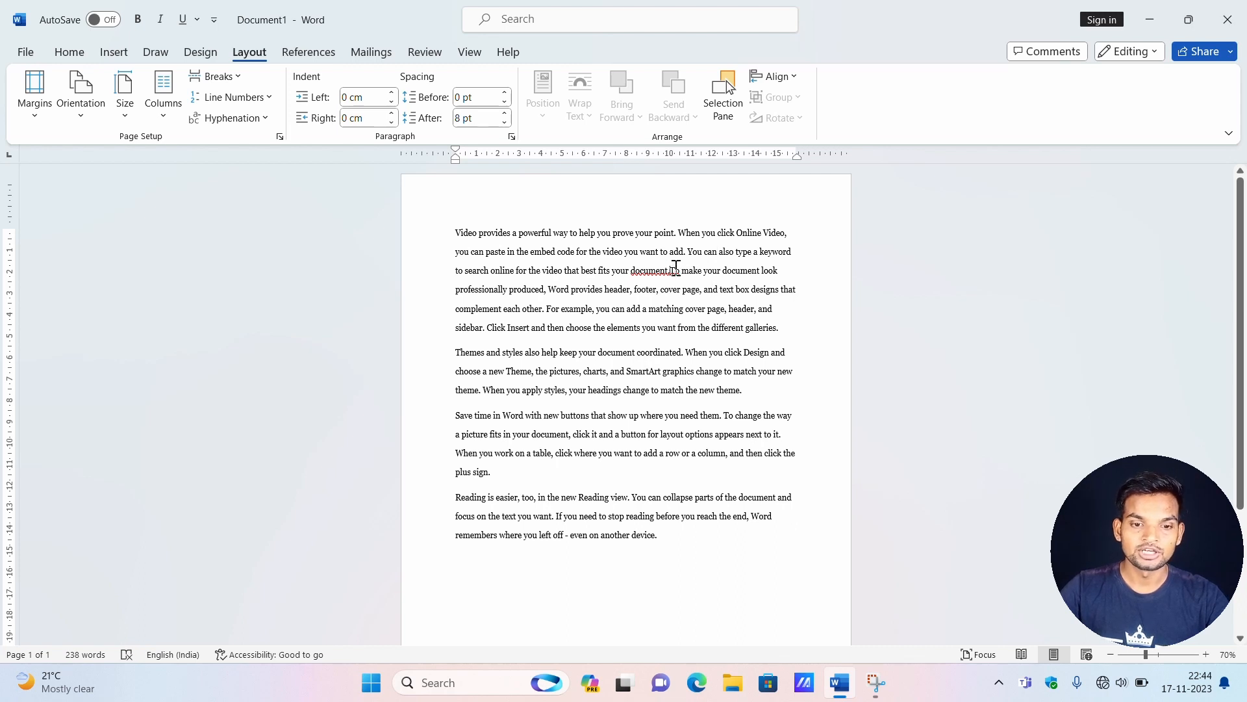
pyautogui.press('Return')
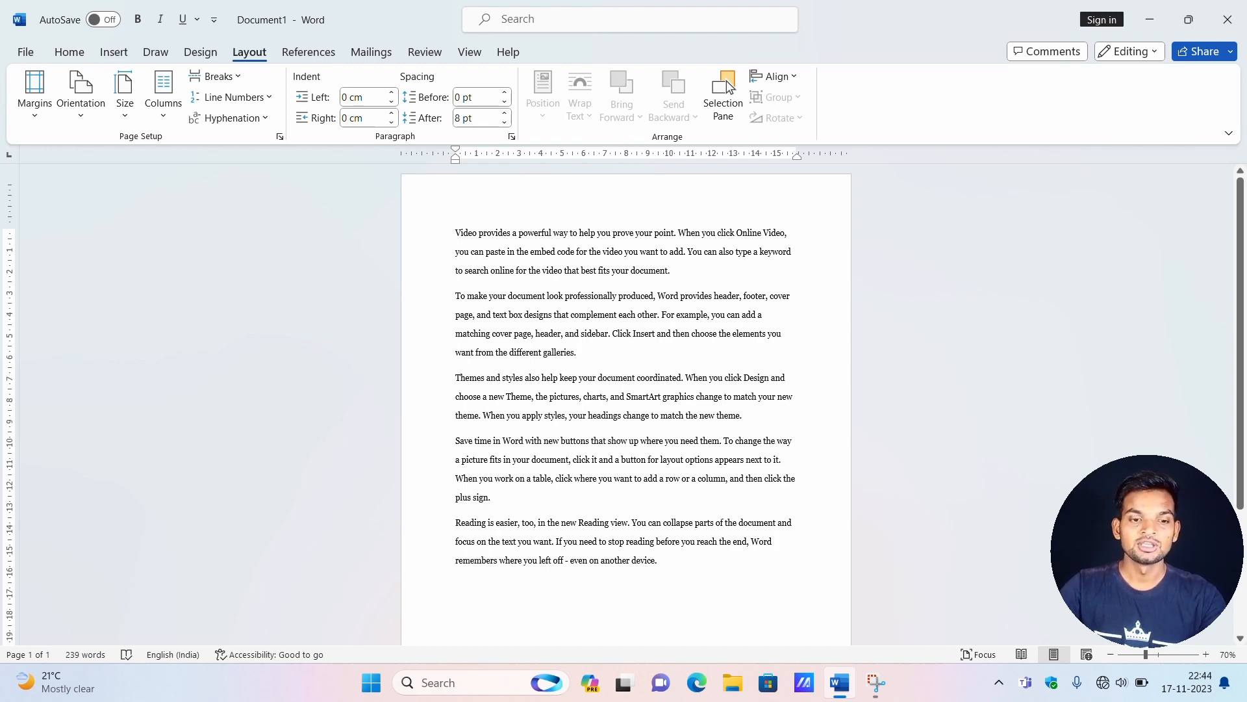
pyautogui.press('BackSpace')
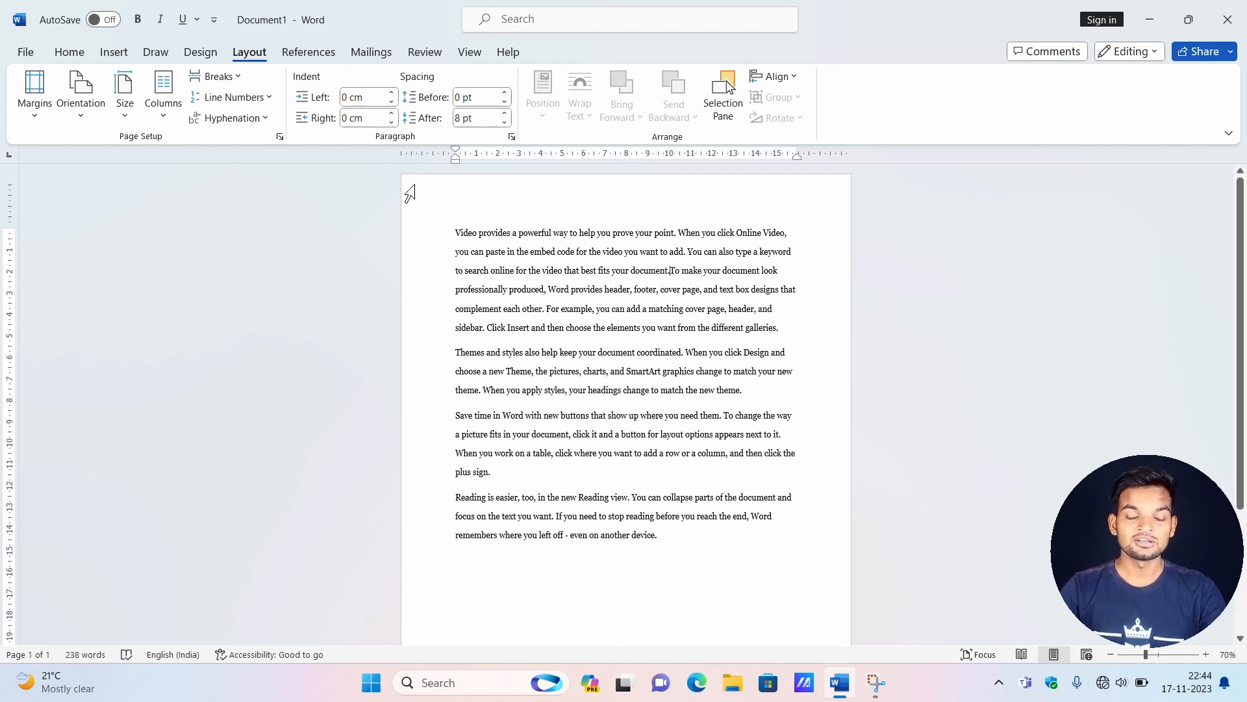
# Insert a text wrapping break before "To make your document look" and examine the extents of the first two paragraphs by selecting them.
pyautogui.click(239, 74)
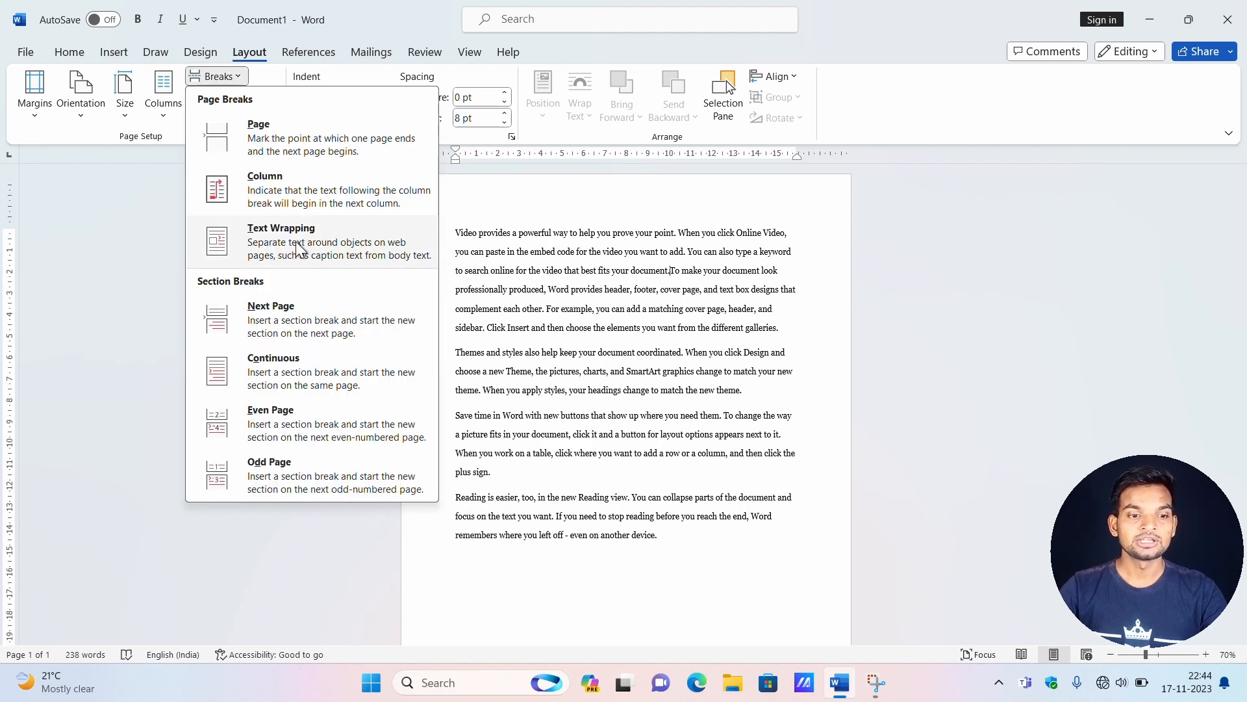
pyautogui.click(299, 250)
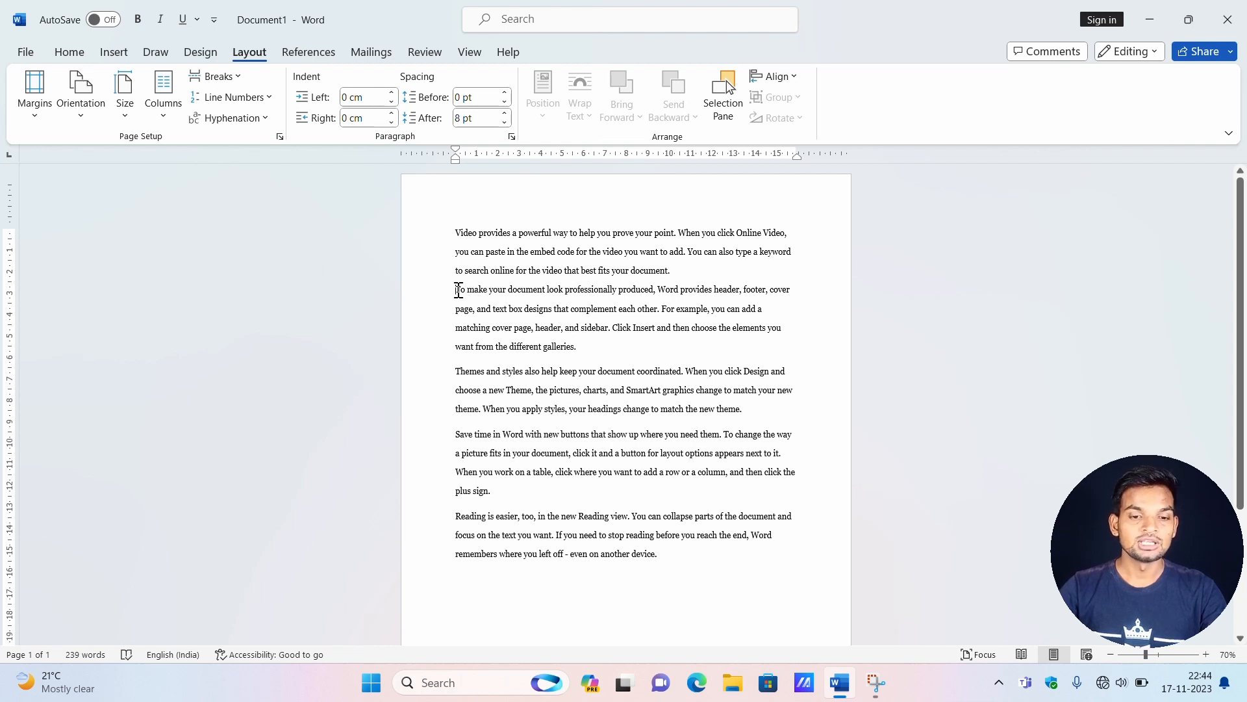
pyautogui.moveTo(589, 349); pyautogui.dragTo(455, 224)
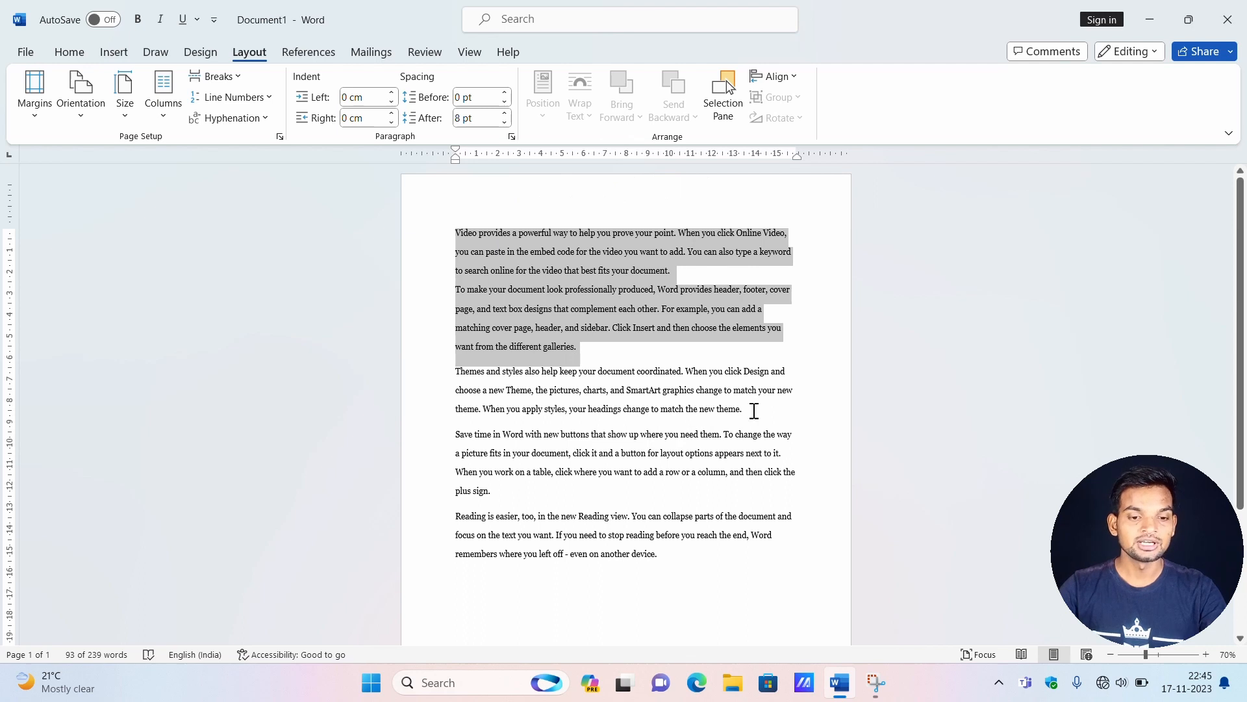
pyautogui.moveTo(744, 409); pyautogui.dragTo(465, 376)
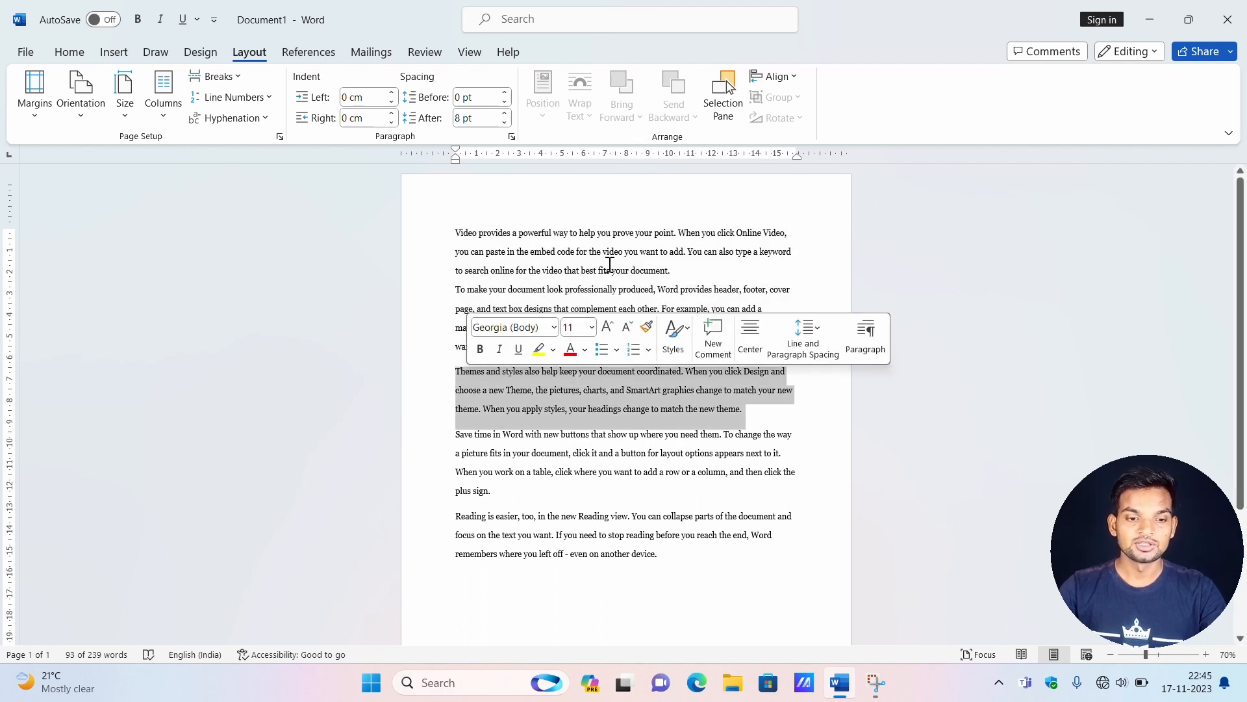
pyautogui.click(684, 266)
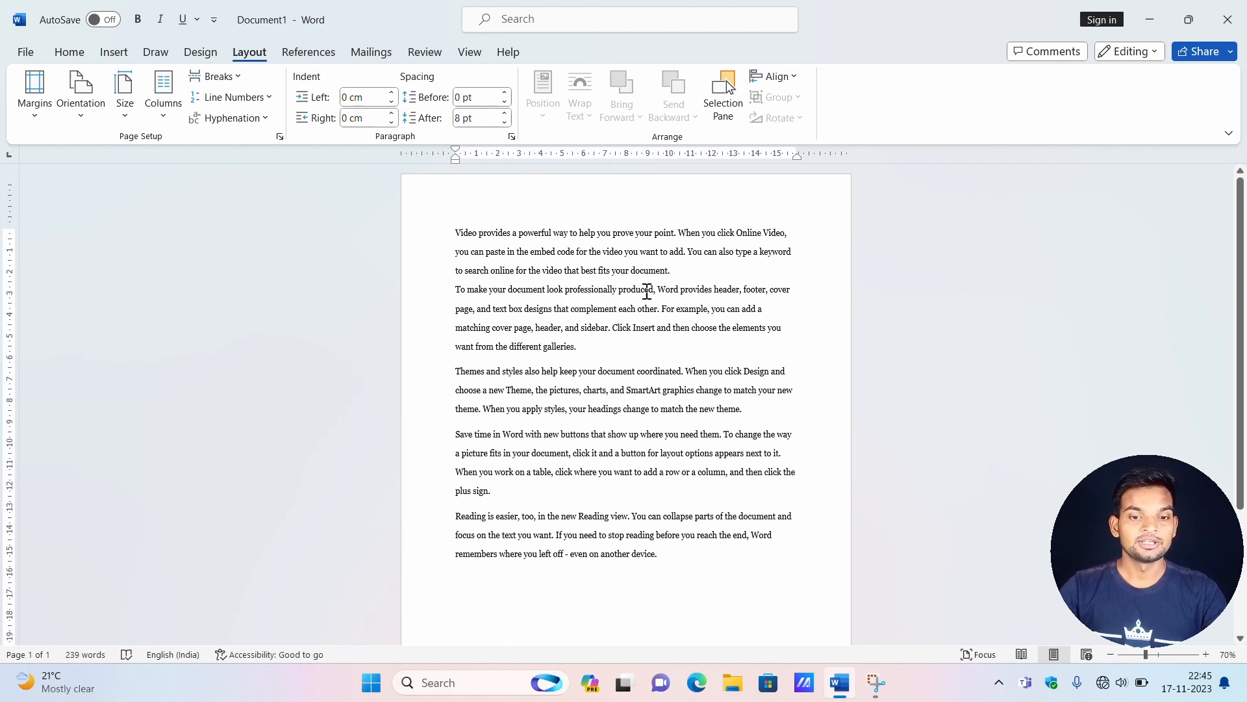
# Copy the document's entire text and paste it repeatedly to extend the document over many pages.
pyautogui.click(236, 73)
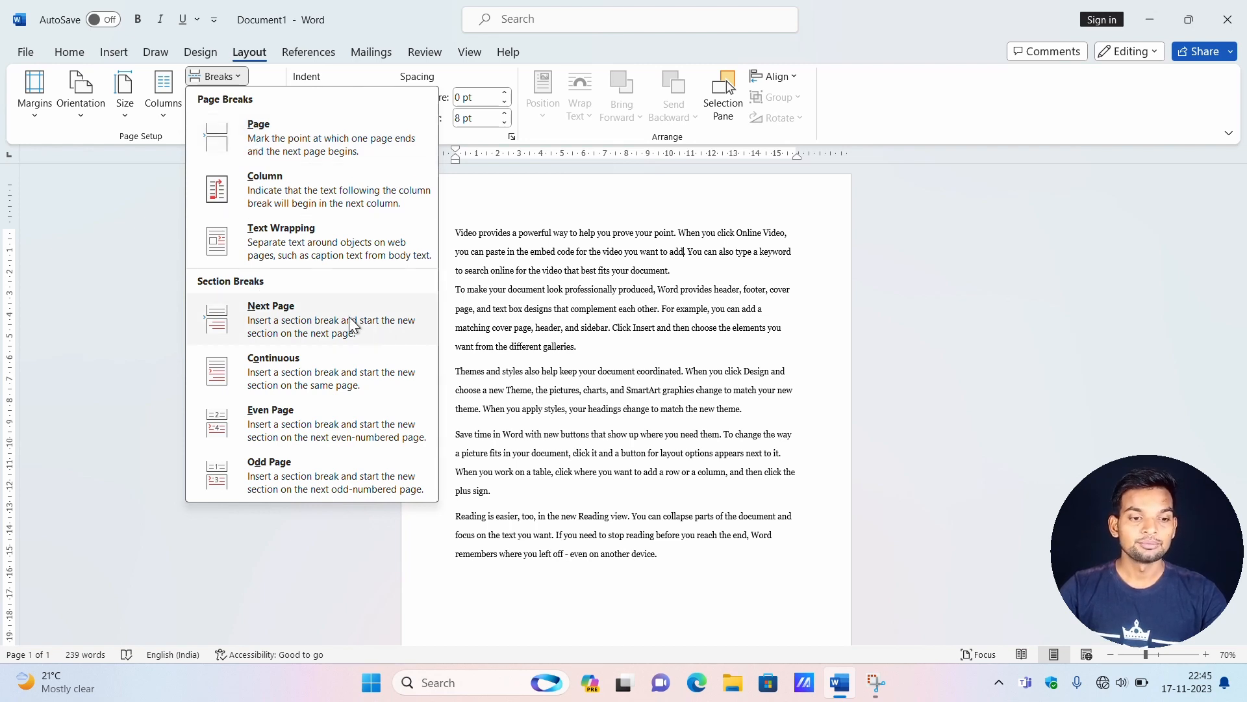
pyautogui.click(547, 306)
pyautogui.hotkey('ctrl', 'a')
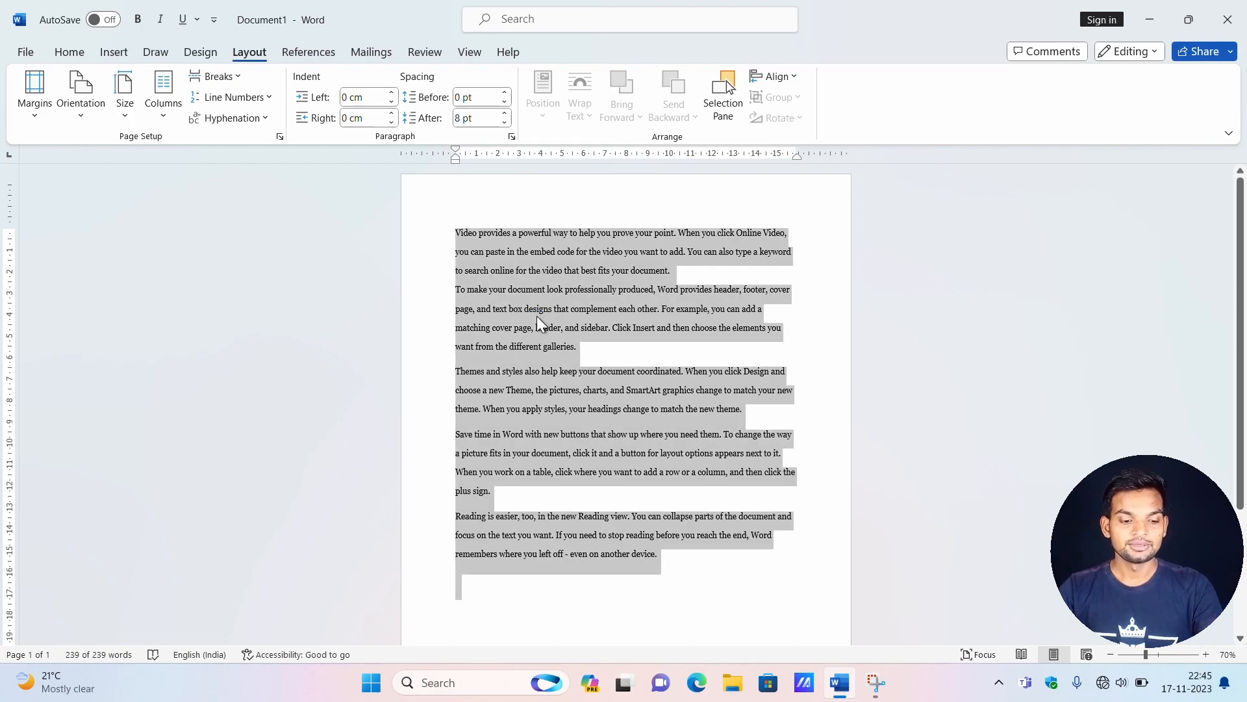
pyautogui.hotkey('ctrl', 'c')
pyautogui.hotkey('ctrl', 'v')
pyautogui.hotkey('ctrl', 'v')
pyautogui.hotkey('ctrl', 'v')
pyautogui.hotkey('ctrl', 'v')
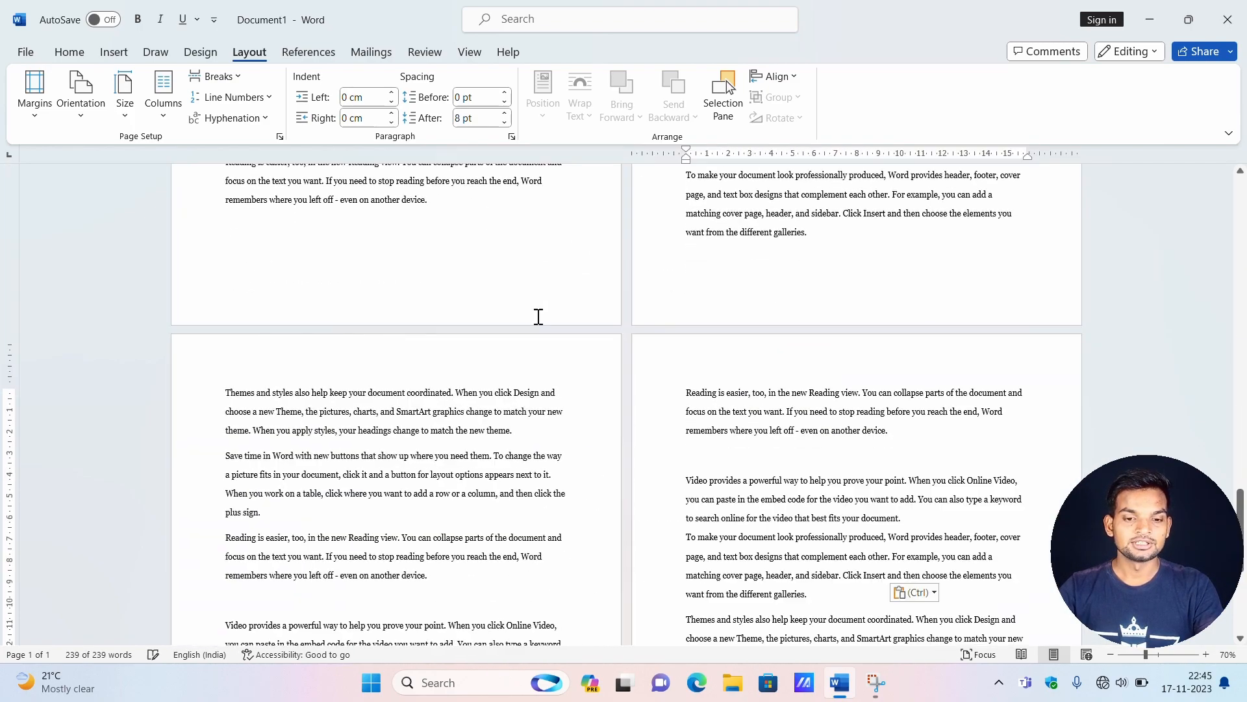
pyautogui.hotkey('ctrl', 'v')
pyautogui.hotkey('ctrl', 'v')
pyautogui.hotkey('ctrl', 'v')
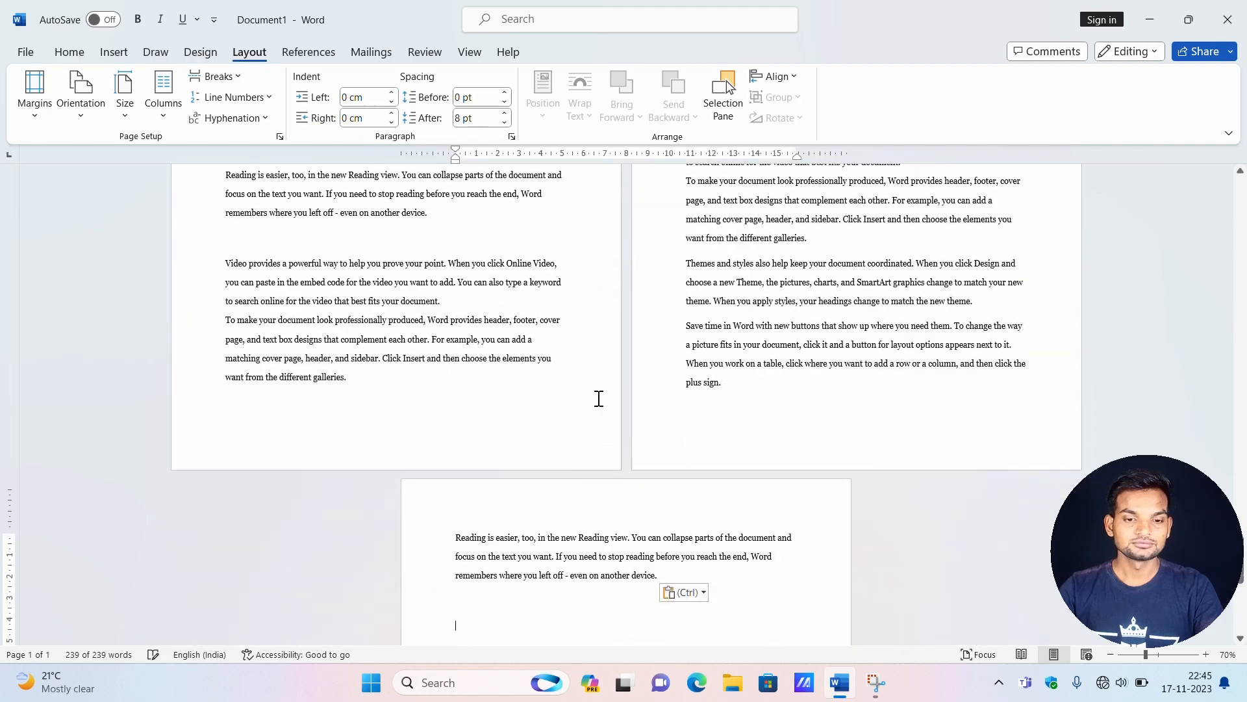
# Open the header area on the first page and examine the header and footer areas across the document's pages.
pyautogui.scroll(5, 599, 398)
pyautogui.scroll(20, 591, 325)
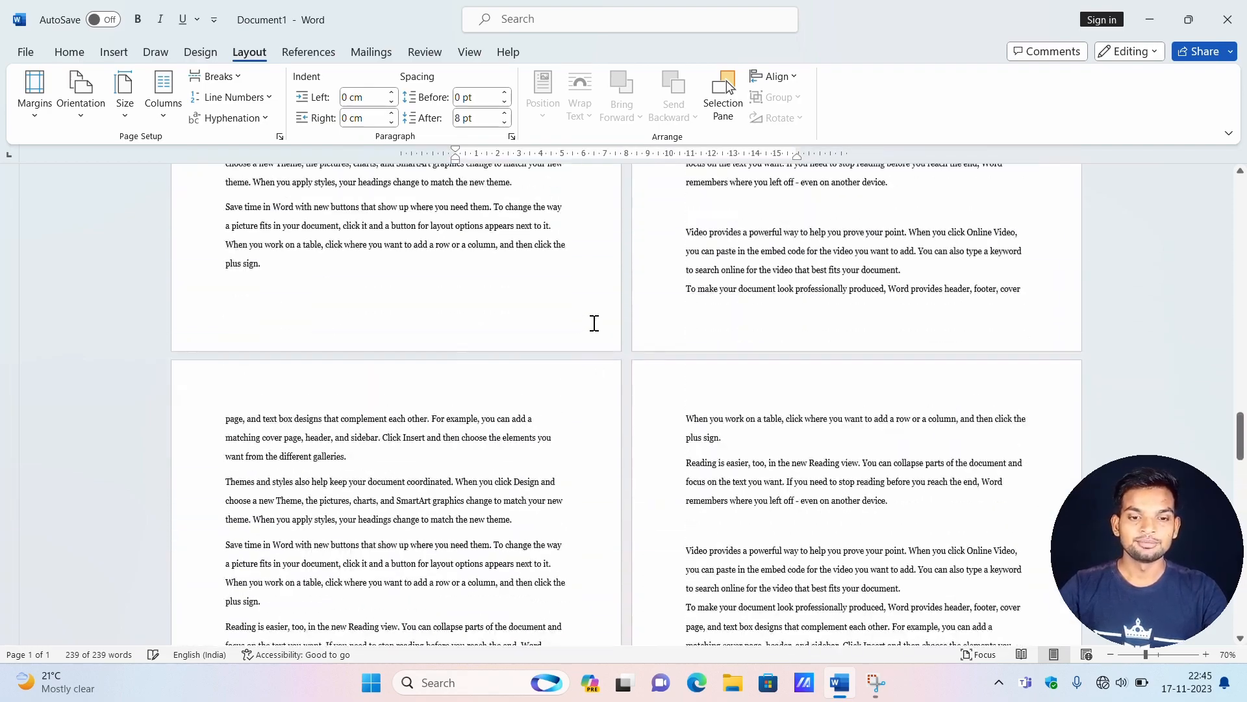
pyautogui.scroll(20, 622, 288)
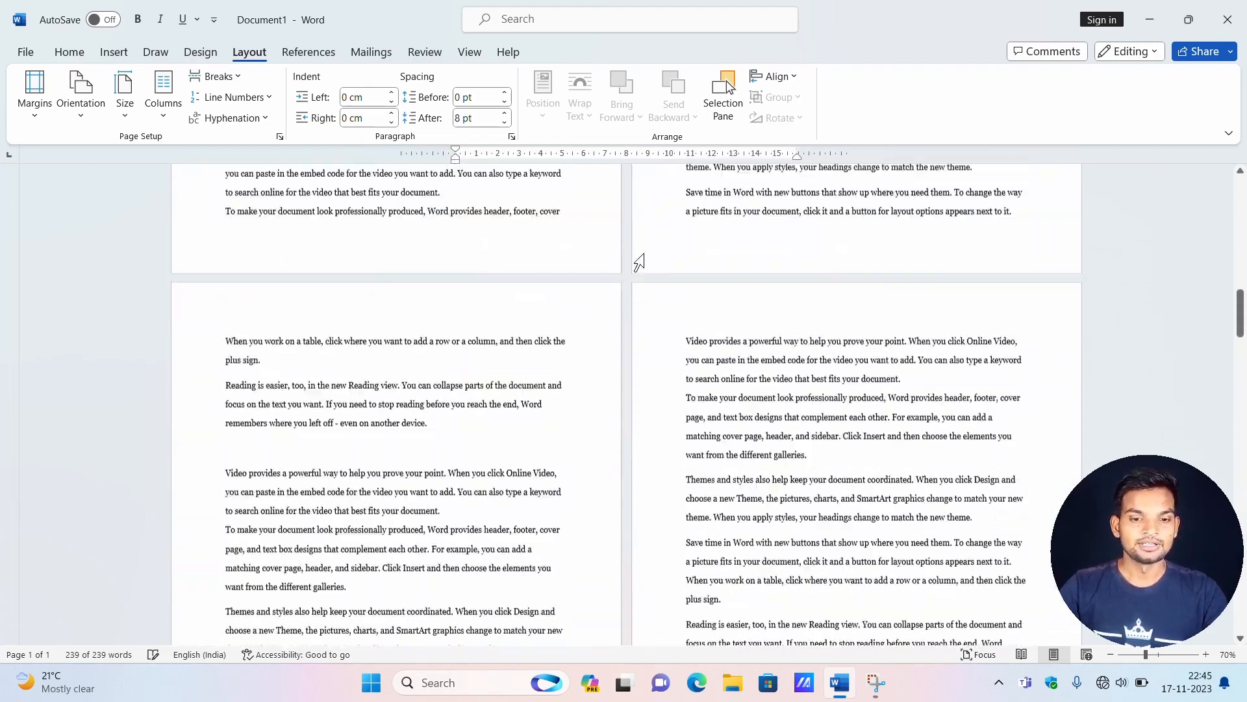
pyautogui.scroll(10, 634, 255)
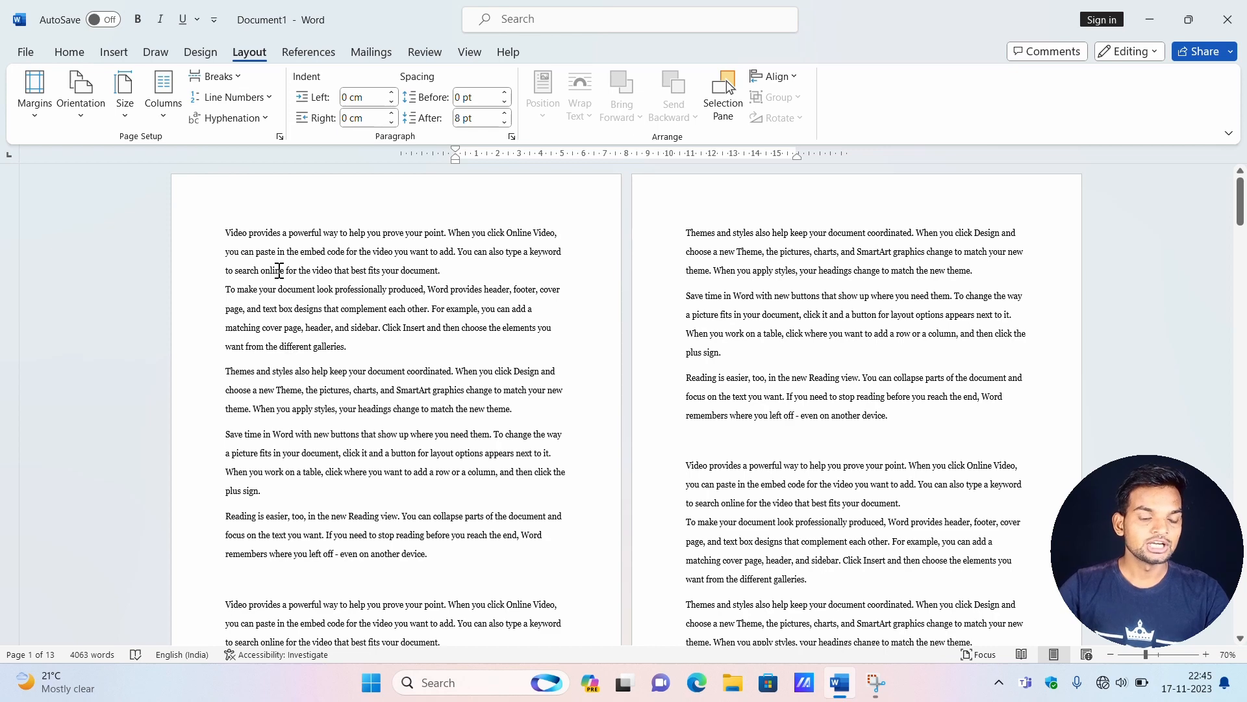
pyautogui.doubleClick(258, 201)
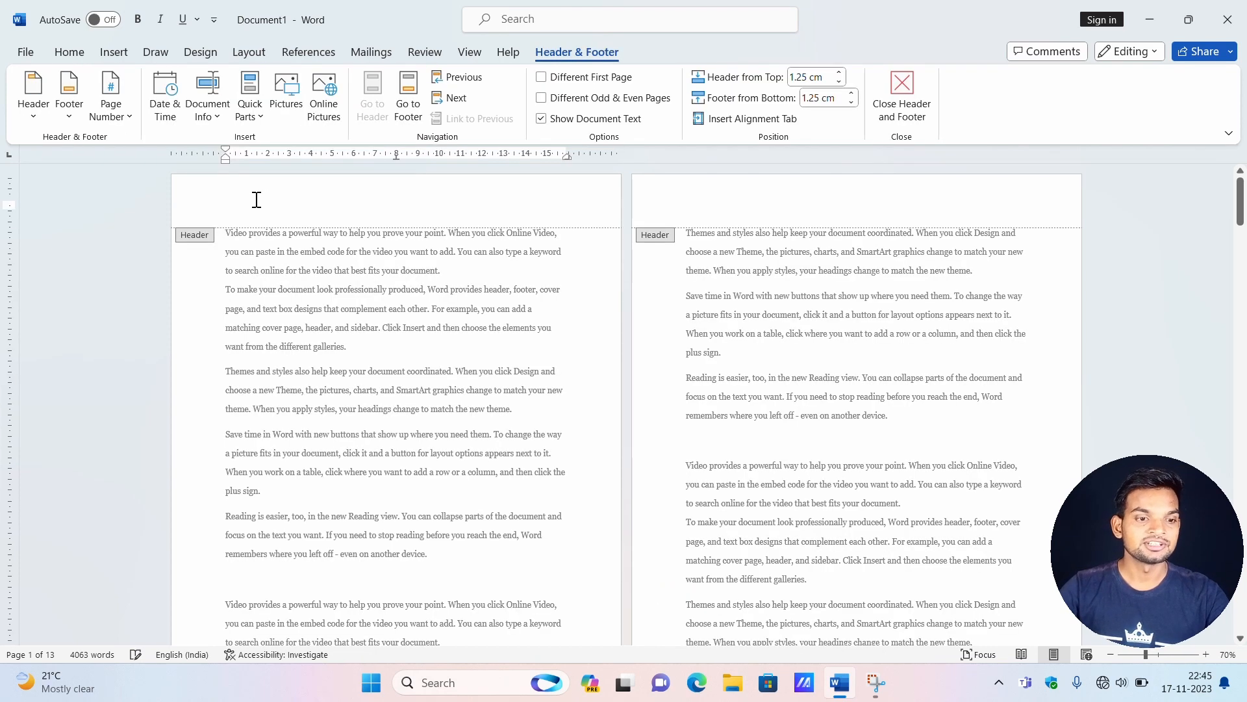
pyautogui.scroll(-3, 651, 251)
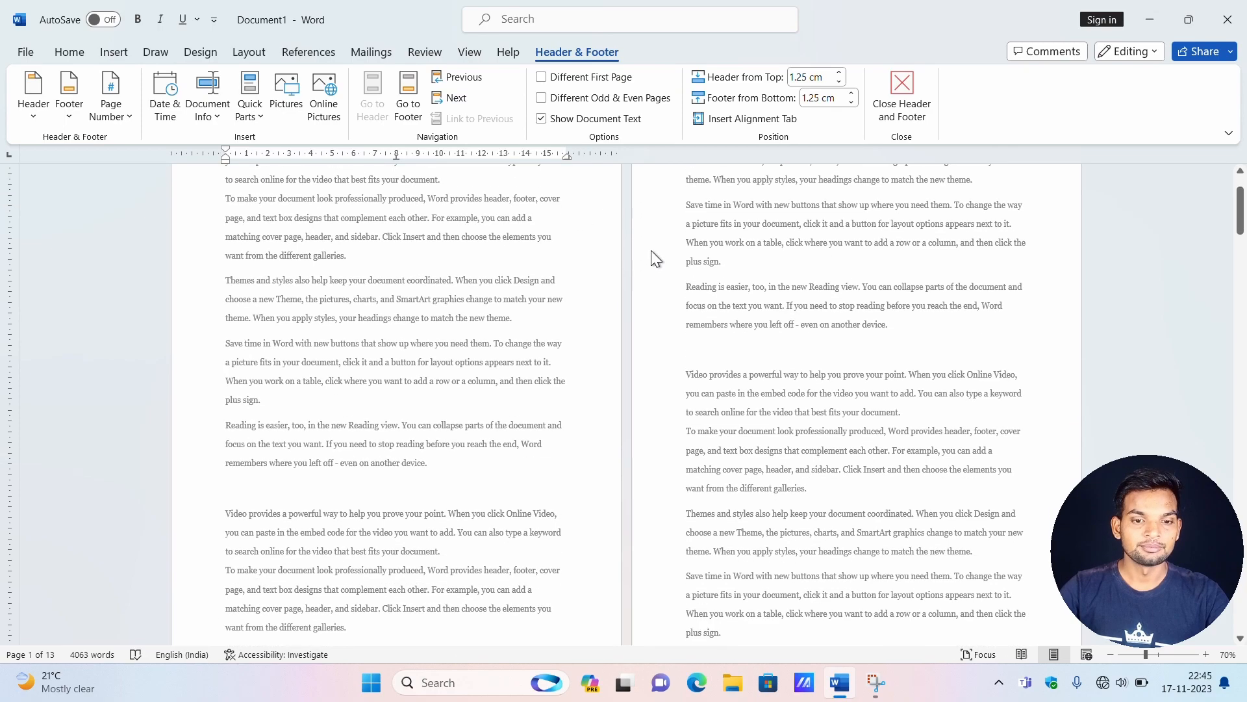
pyautogui.keyDown('ctrl'); pyautogui.scroll(1, 650, 254); pyautogui.keyUp('ctrl')
pyautogui.keyDown('ctrl'); pyautogui.scroll(-4, 652, 256); pyautogui.keyUp('ctrl')
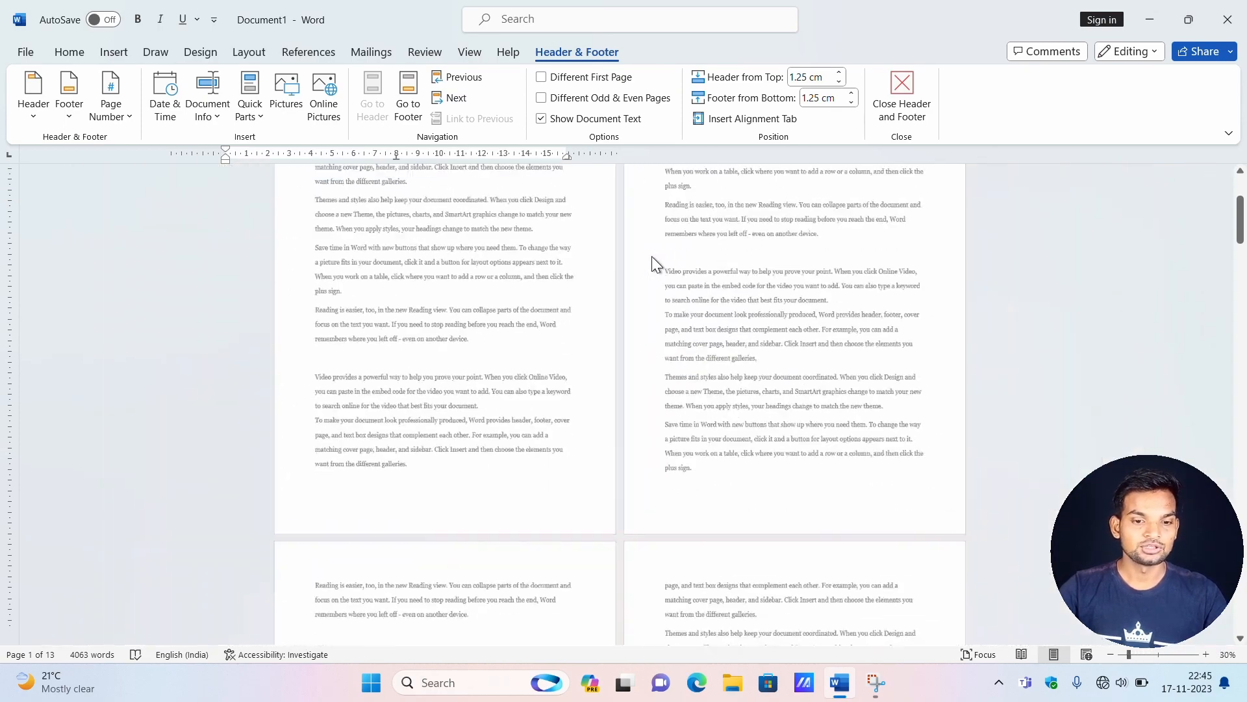
pyautogui.scroll(2, 607, 314)
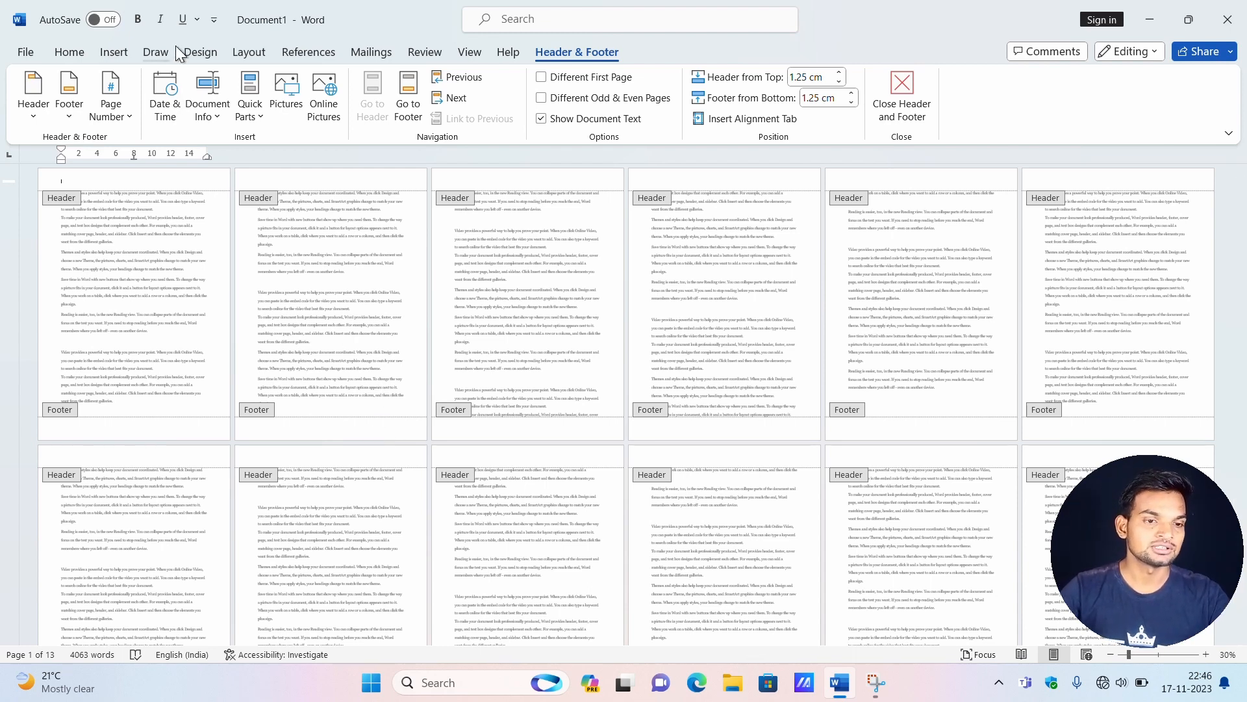
# Return to the body text and insert a Next Page section break before the second "Themes and styles" paragraph on page 2.
pyautogui.click(252, 53)
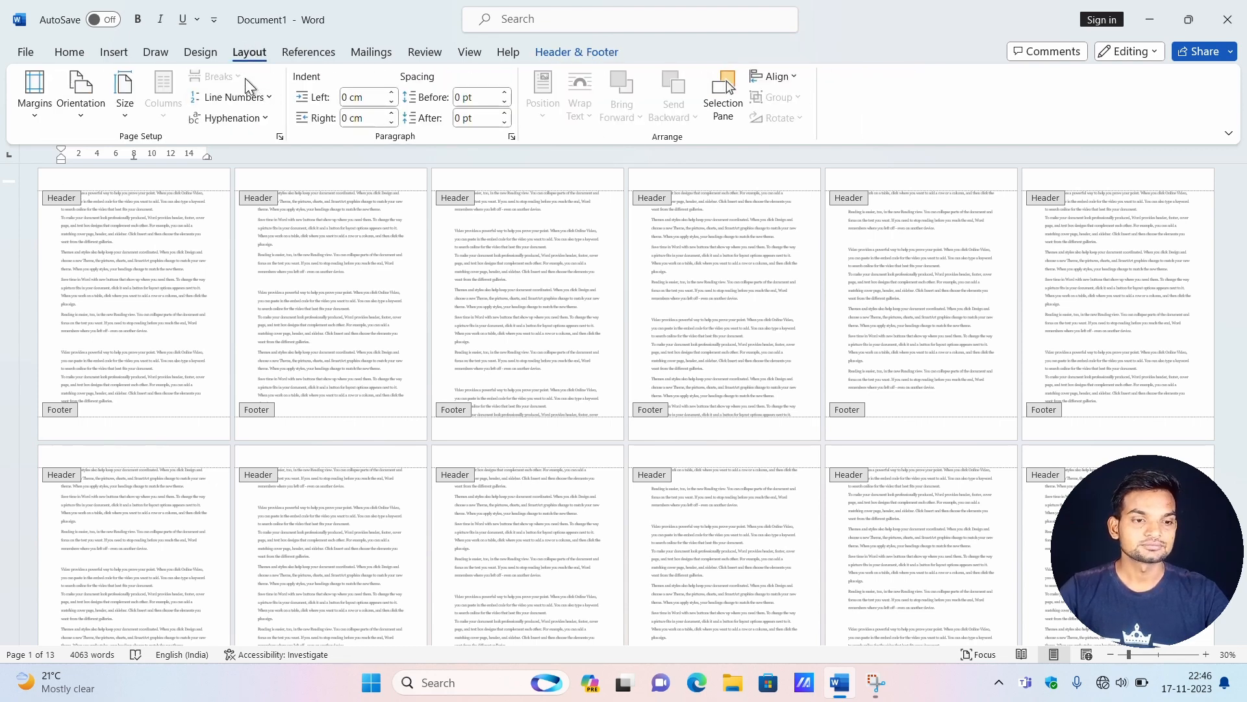
pyautogui.doubleClick(91, 199)
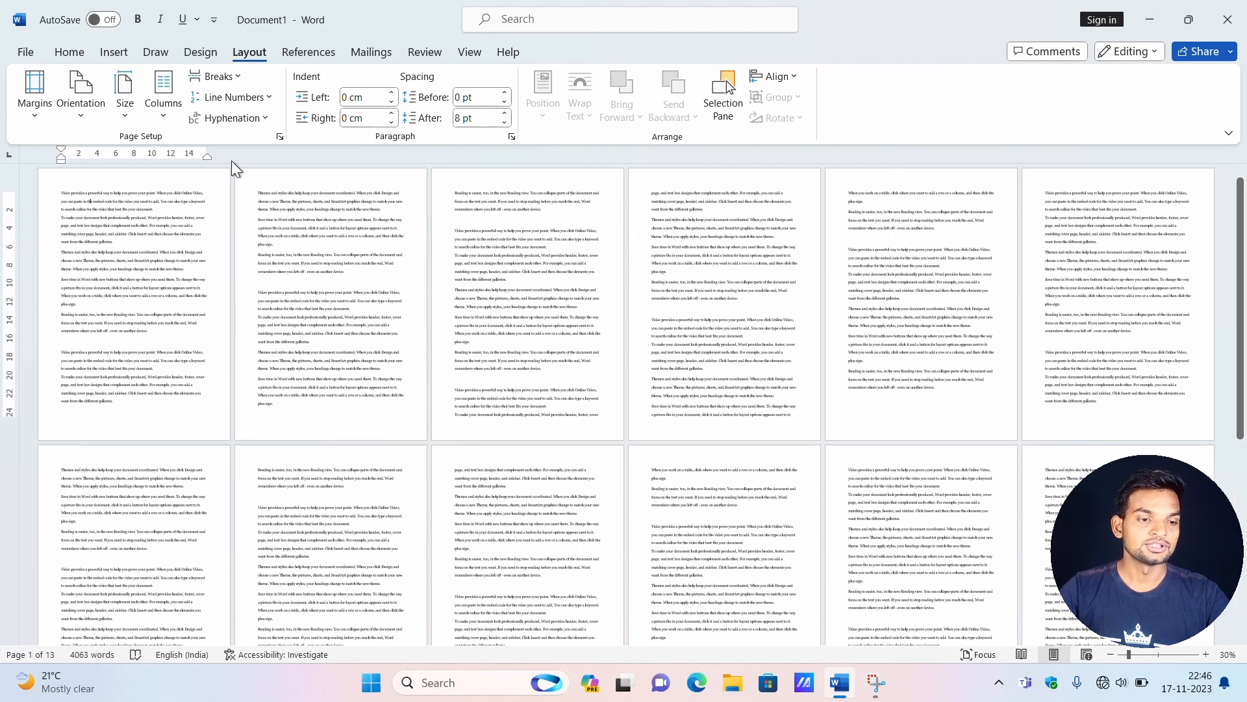
pyautogui.click(240, 74)
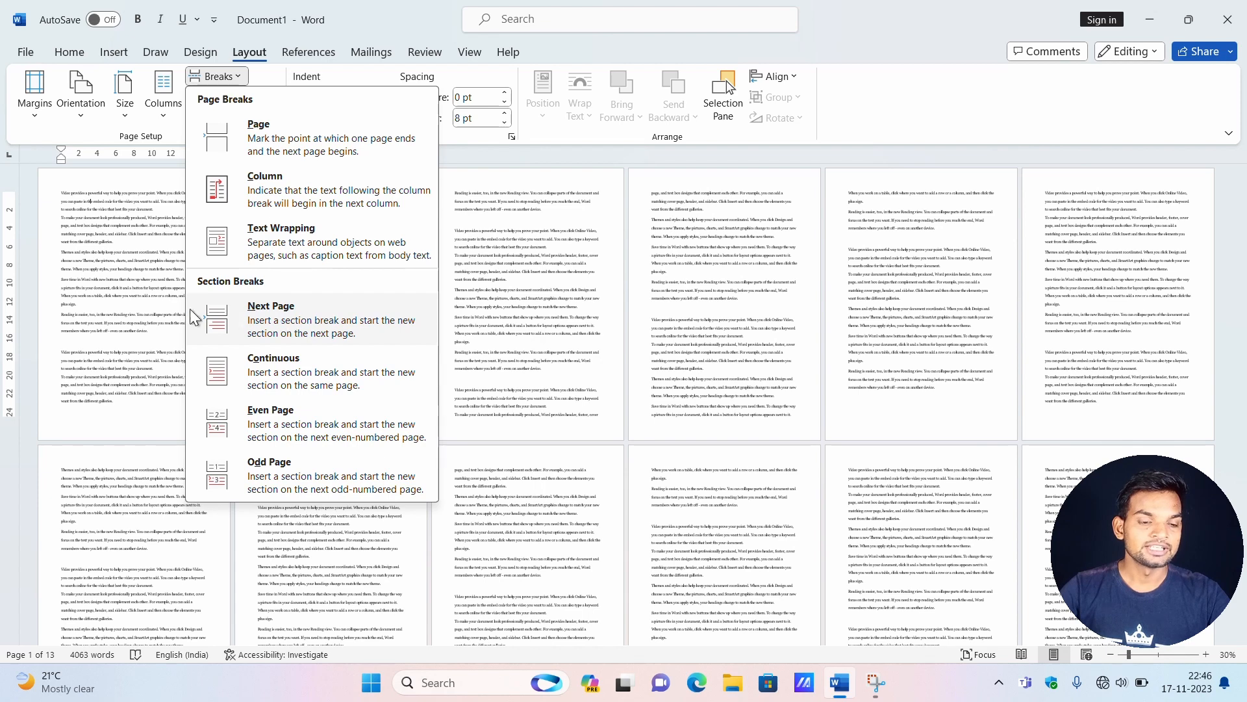
pyautogui.click(125, 334)
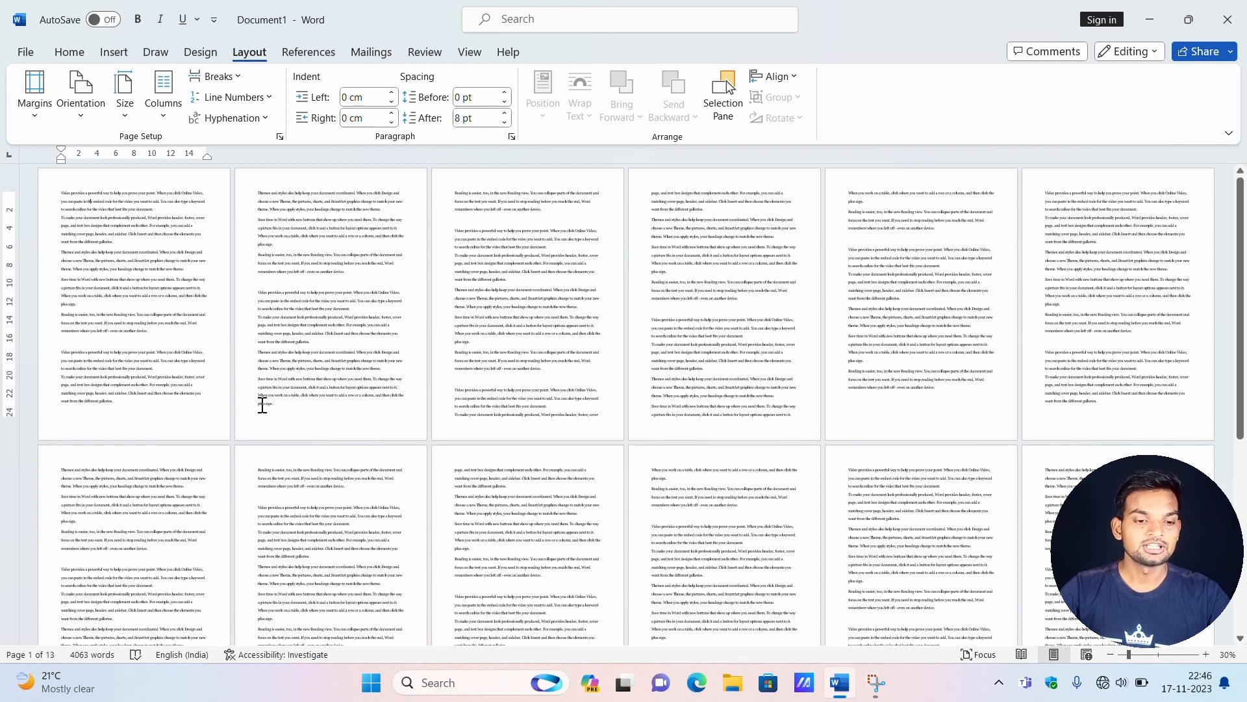
pyautogui.click(292, 403)
pyautogui.click(457, 190)
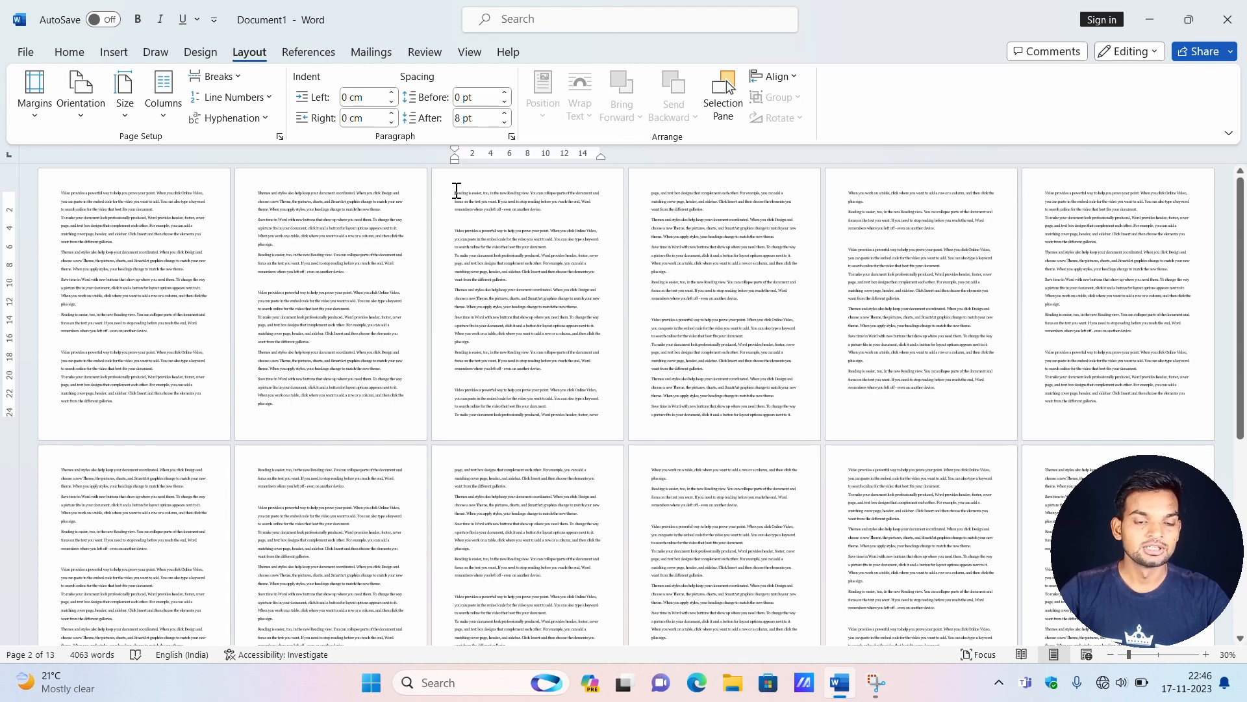
pyautogui.click(258, 354)
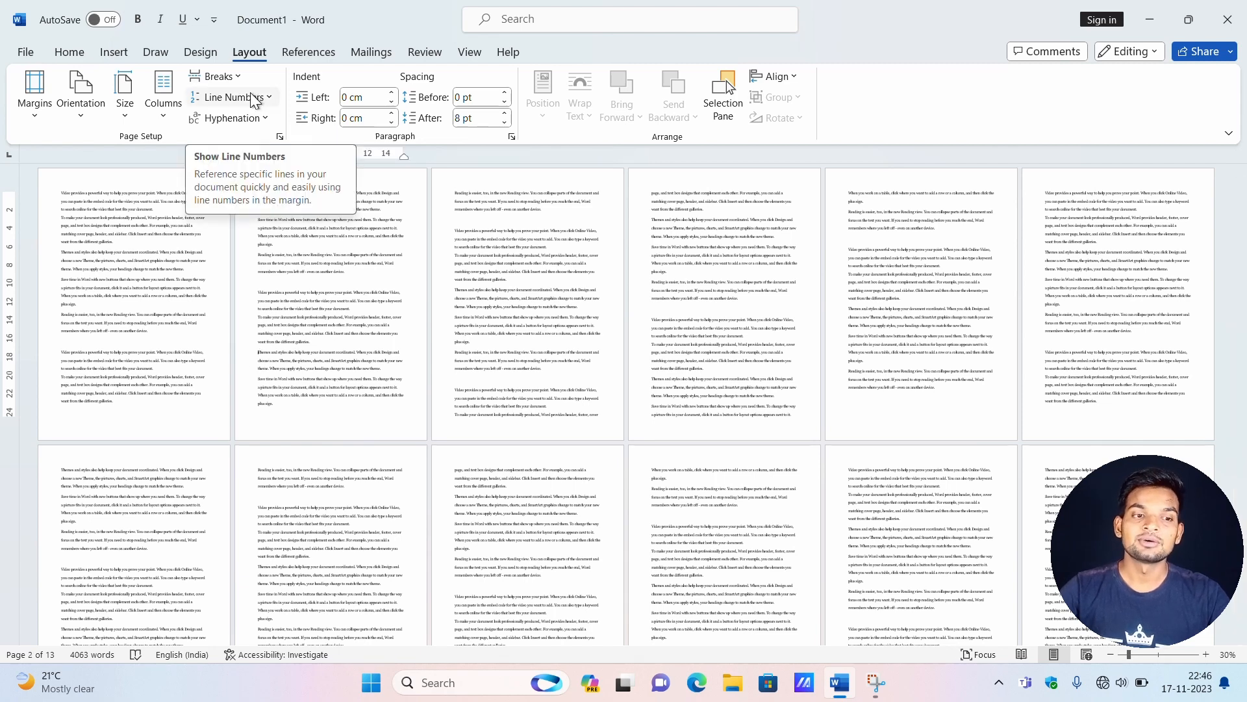
pyautogui.click(239, 76)
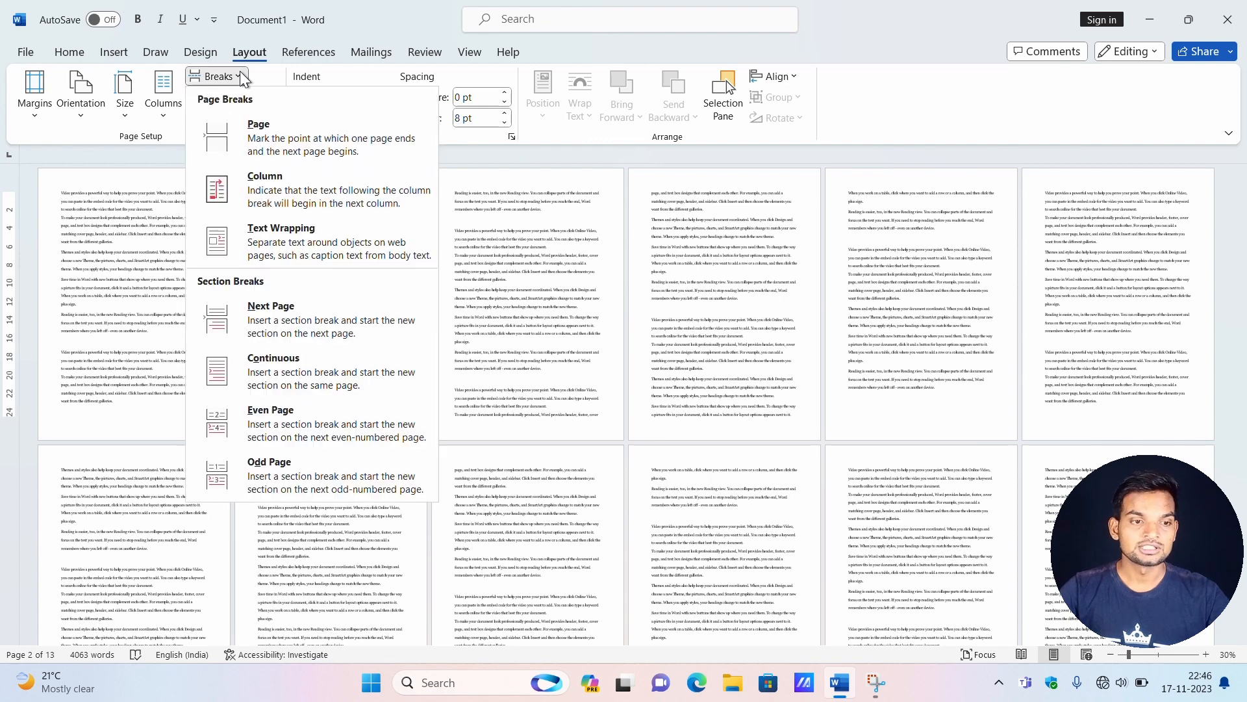
pyautogui.click(287, 311)
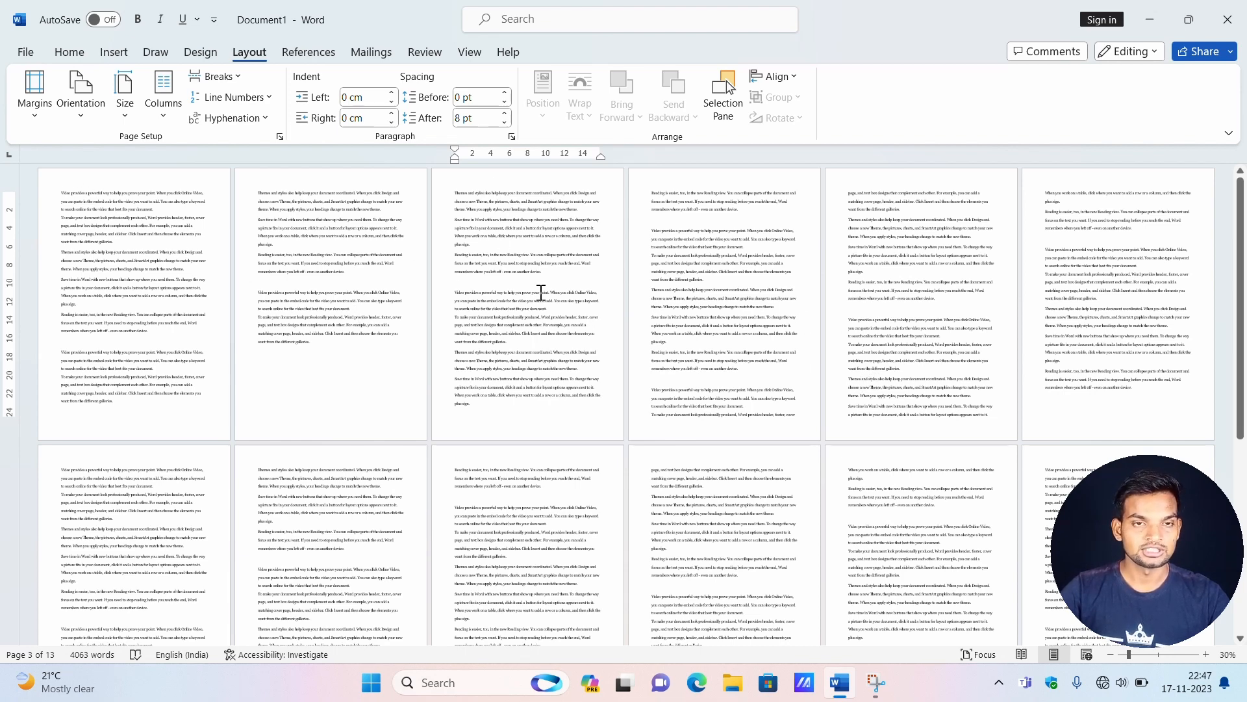
# Enter "xyz" in the section 1 header on the first page.
pyautogui.doubleClick(96, 180)
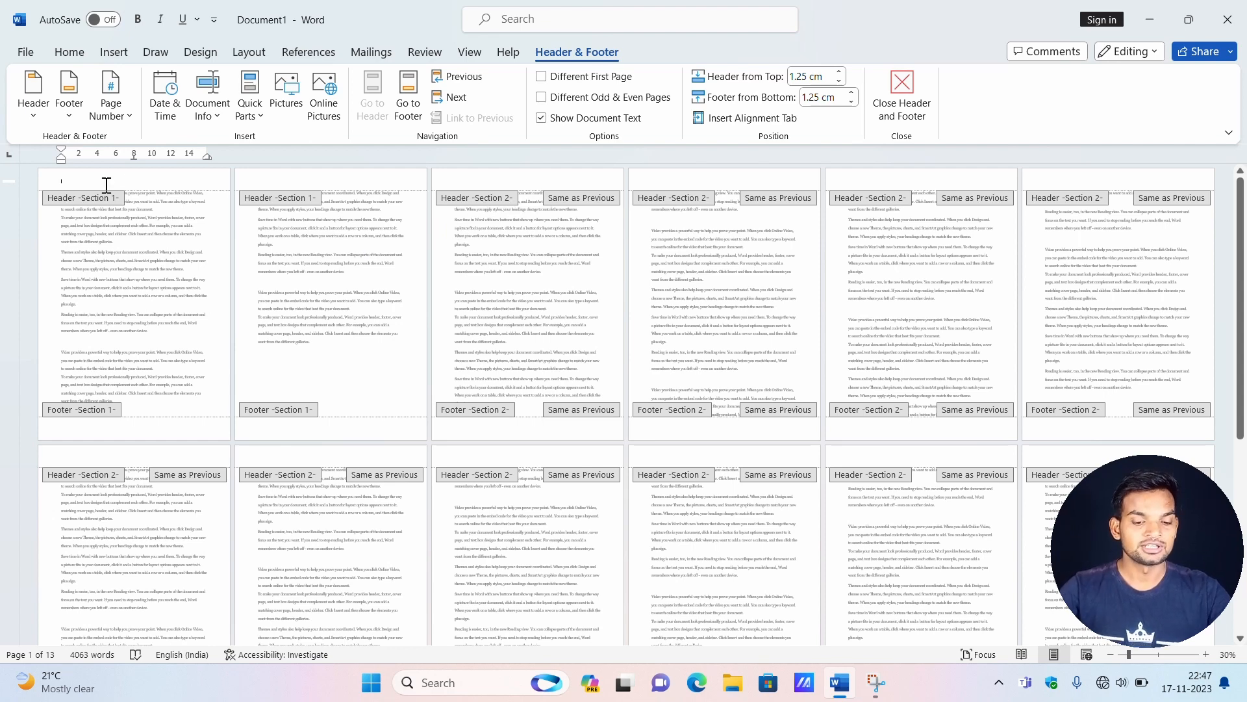
pyautogui.keyDown('ctrl'); pyautogui.scroll(4, 213, 216); pyautogui.keyUp('ctrl')
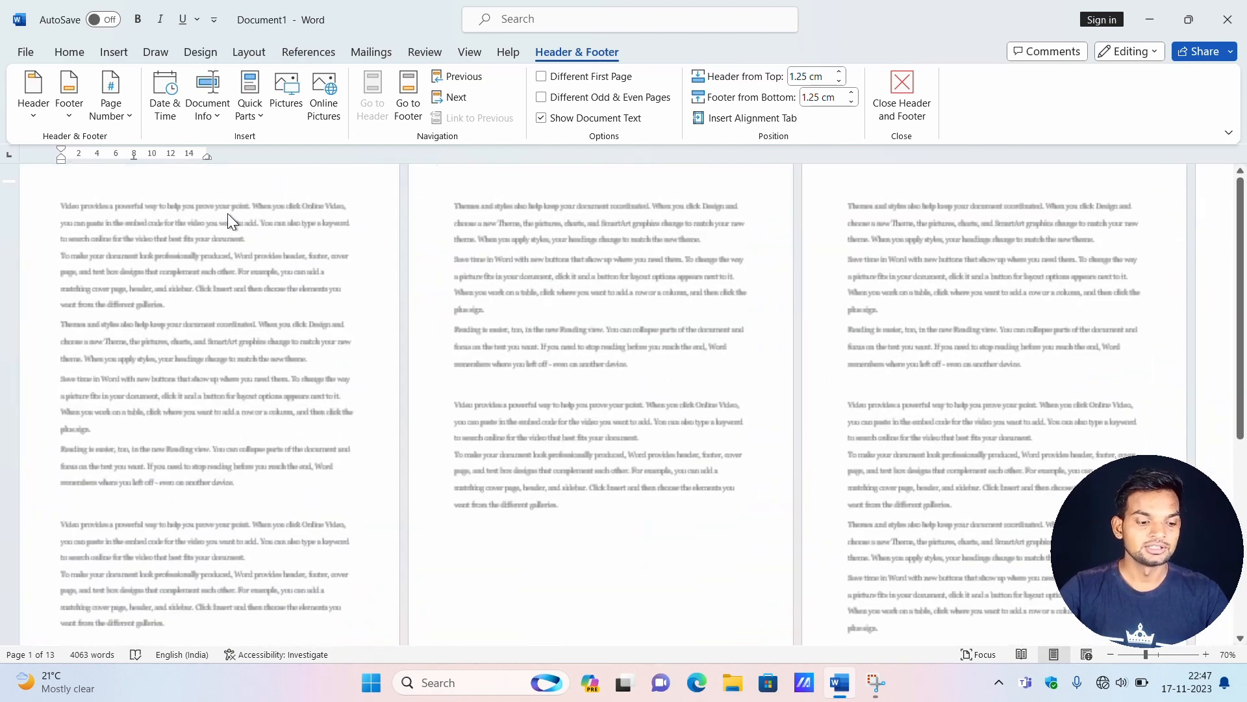
pyautogui.scroll(1, 228, 213)
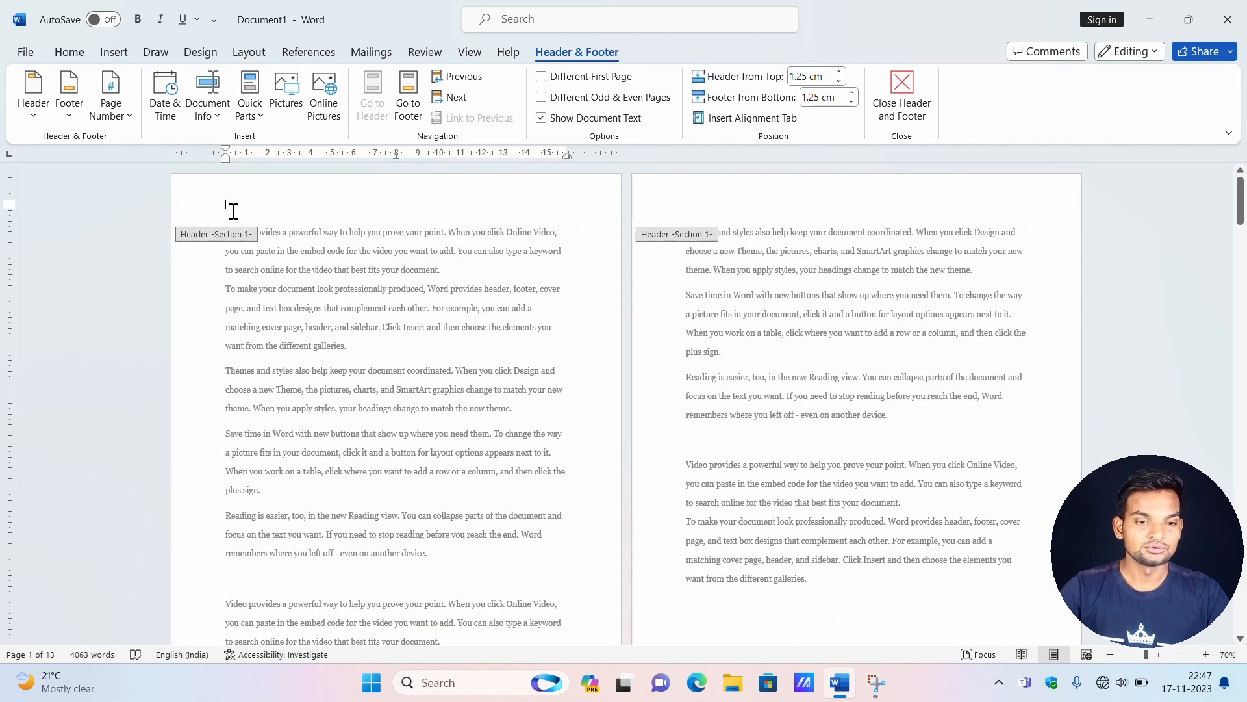
pyautogui.keyDown('ctrl'); pyautogui.scroll(-3, 235, 211); pyautogui.keyUp('ctrl')
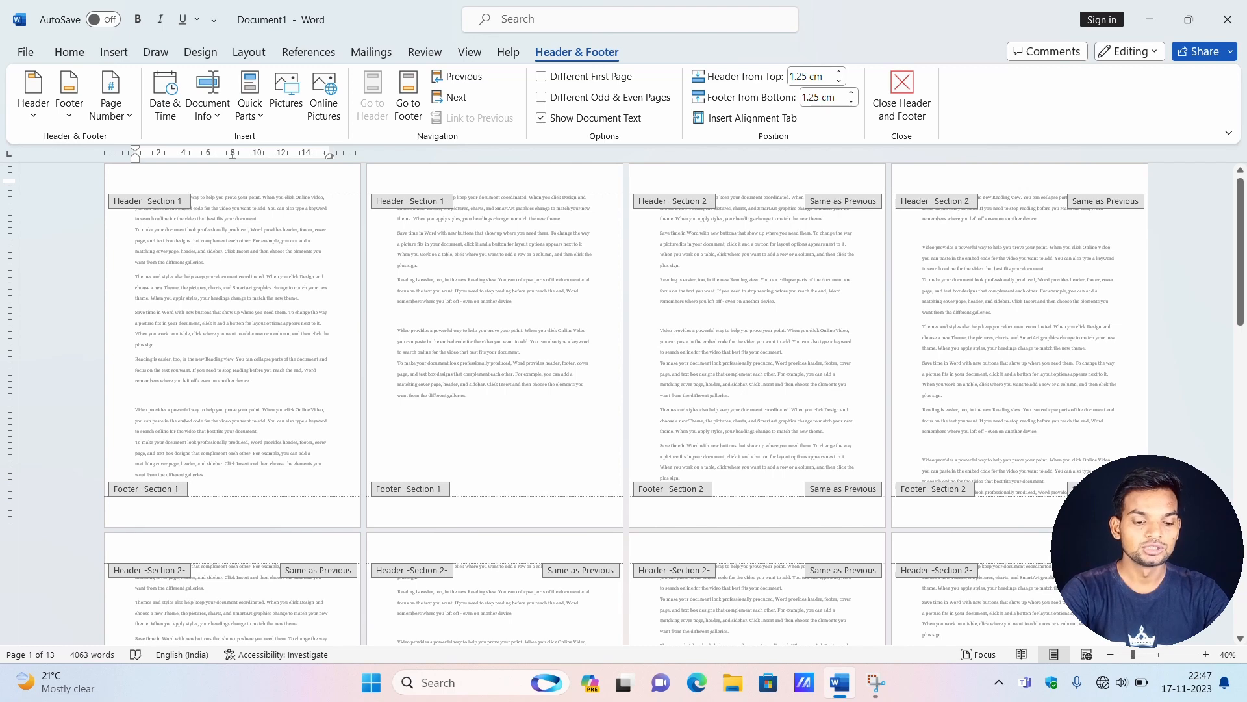
pyautogui.write('xyz')
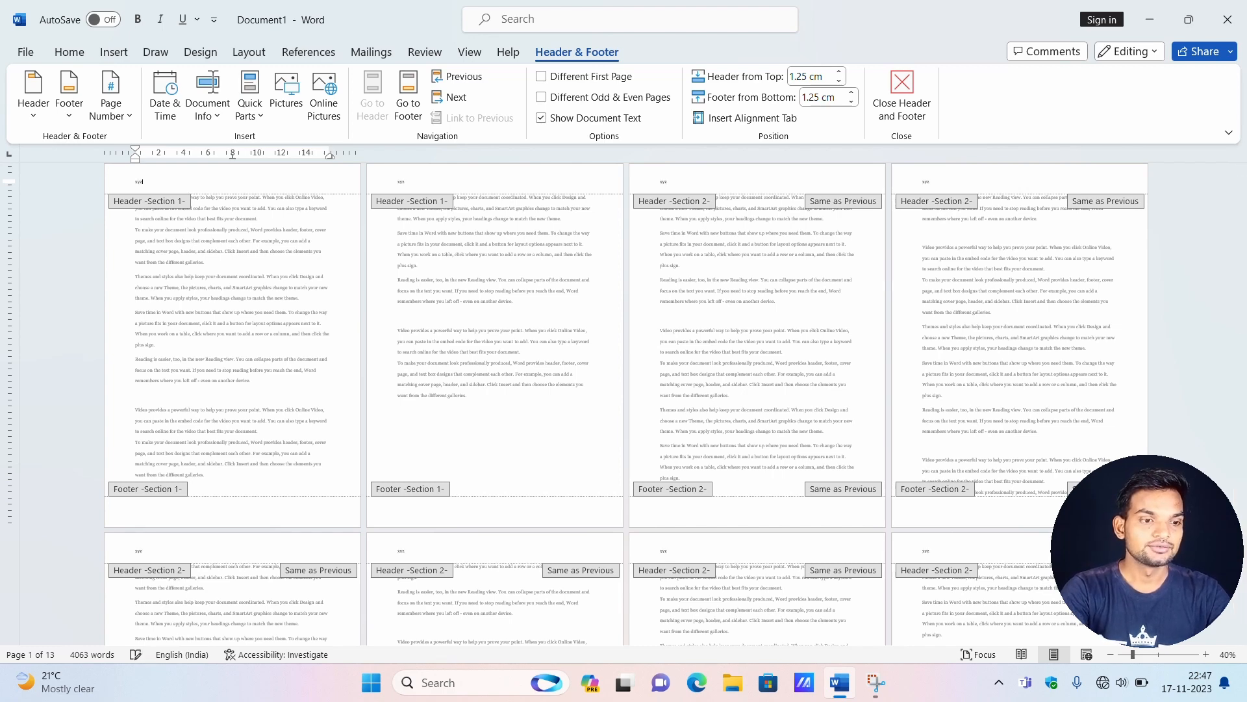
pyautogui.scroll(1, 165, 249)
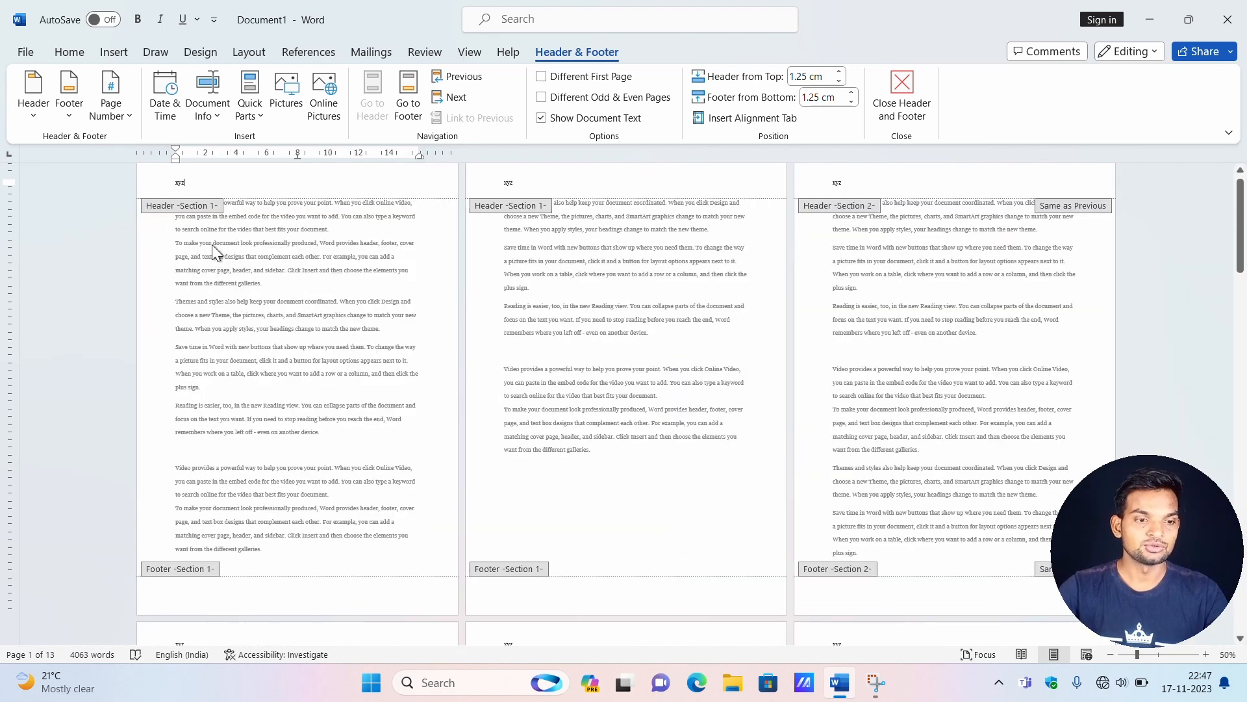
pyautogui.scroll(1, 560, 391)
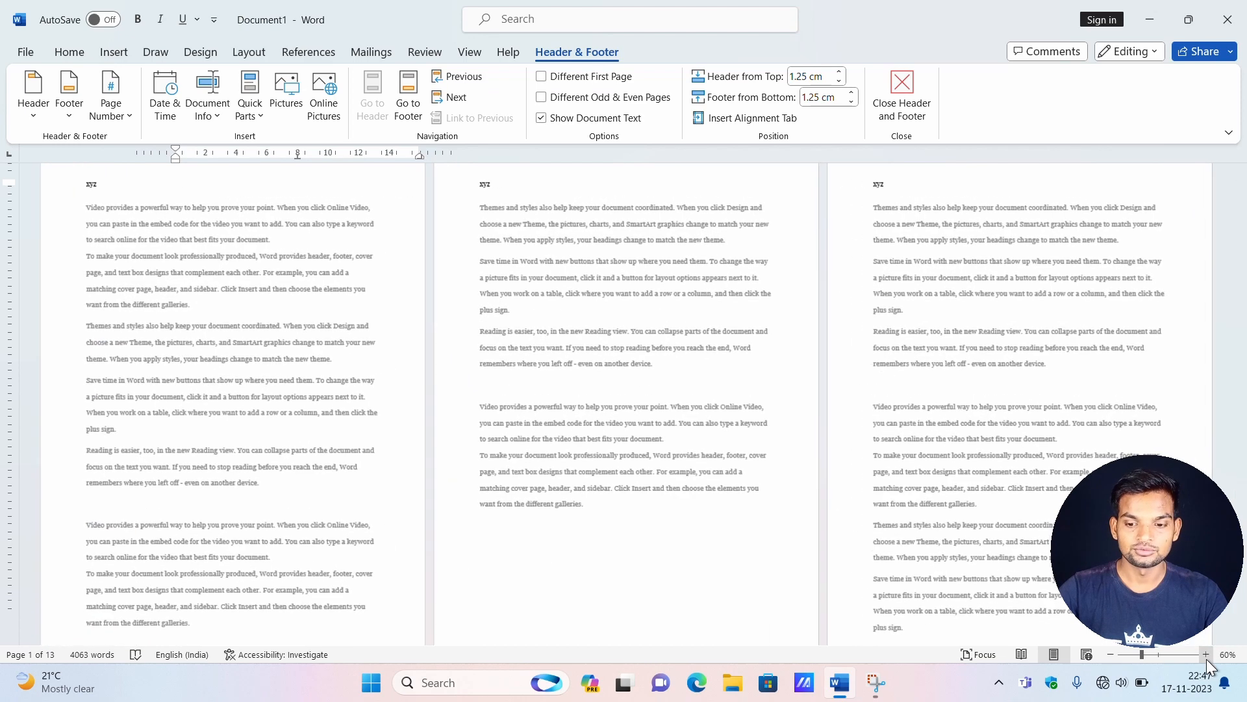
pyautogui.scroll(1, 560, 391)
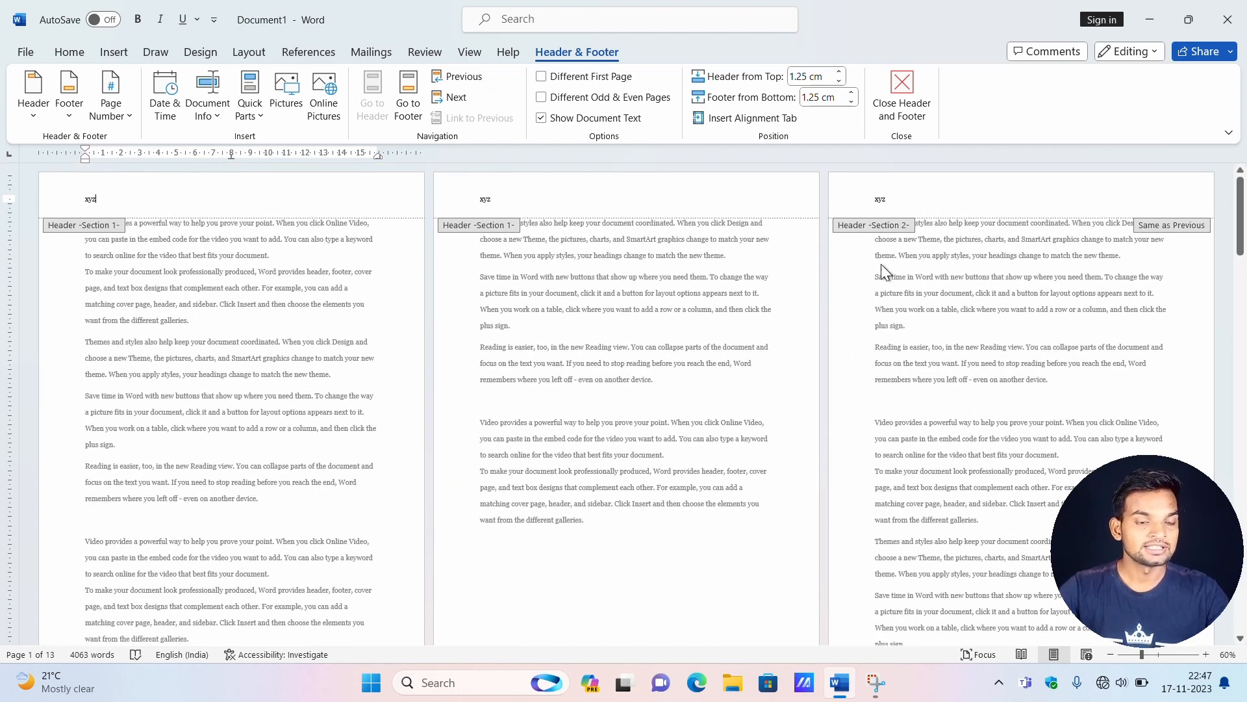
# Unlink the section 2 header from the previous section, replace its text with "abcd", and leave header editing.
pyautogui.moveTo(894, 200); pyautogui.dragTo(878, 198)
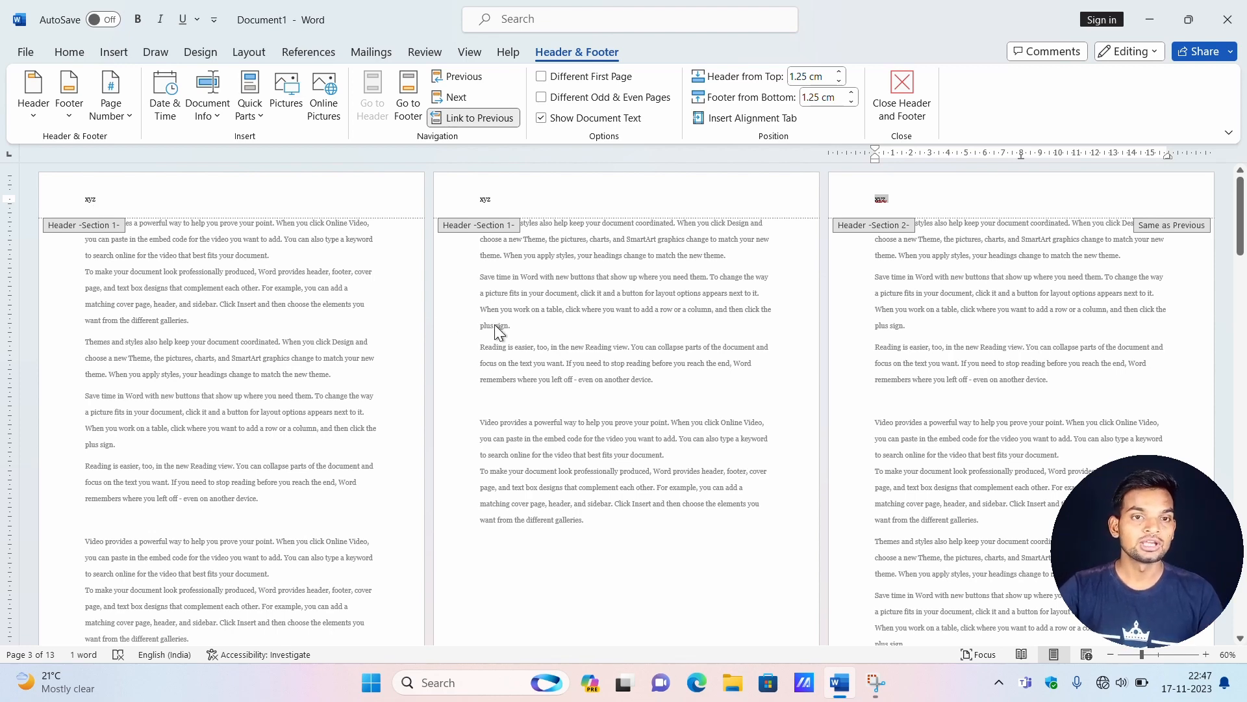
pyautogui.click(900, 201)
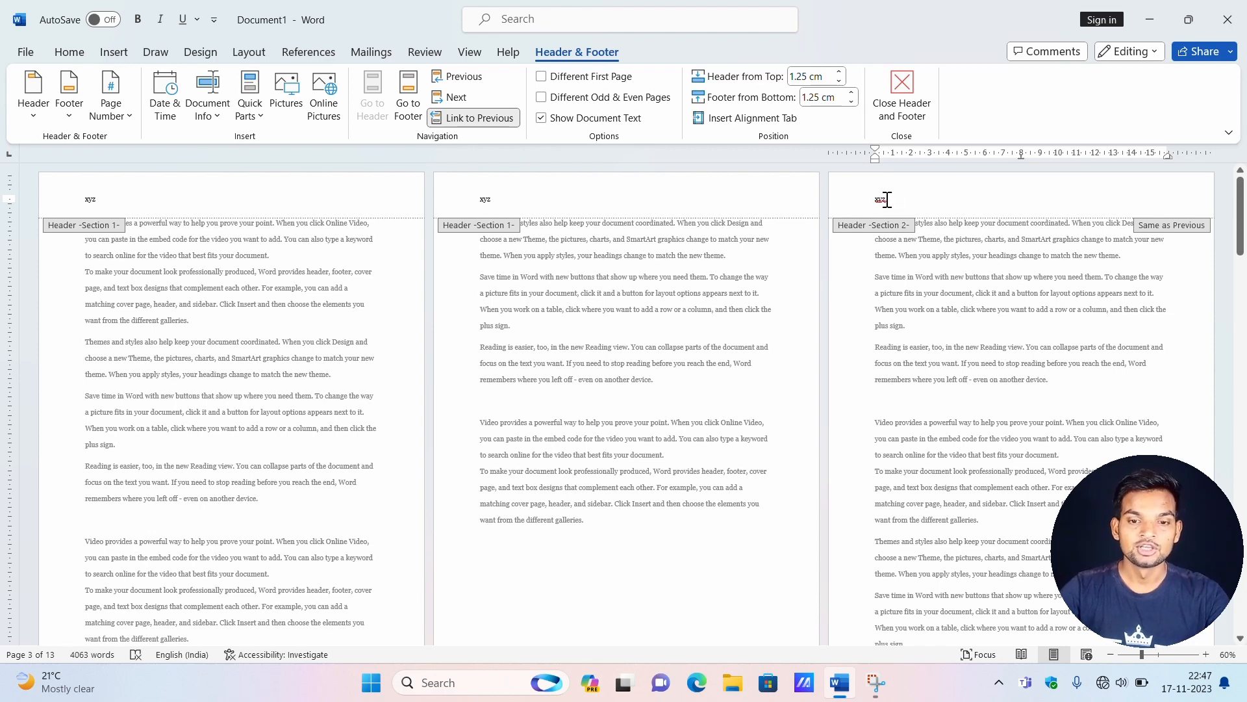
pyautogui.click(492, 118)
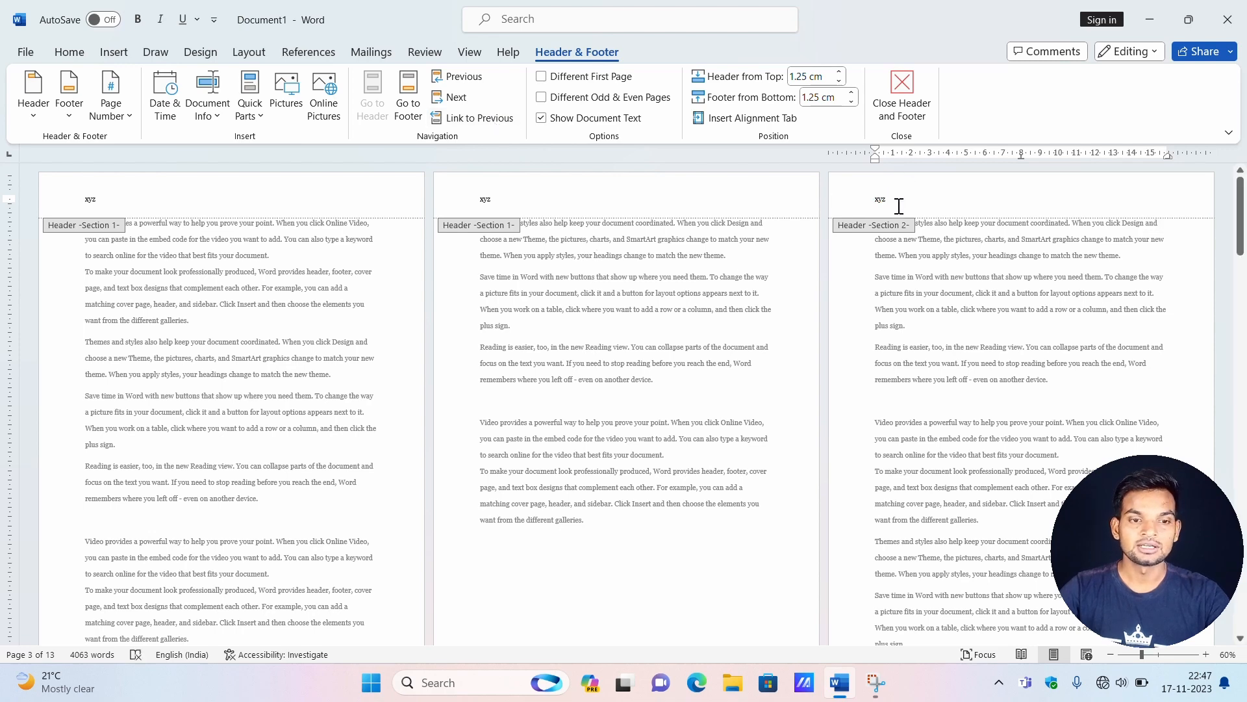
pyautogui.moveTo(899, 204); pyautogui.dragTo(866, 204)
pyautogui.write('abcd')
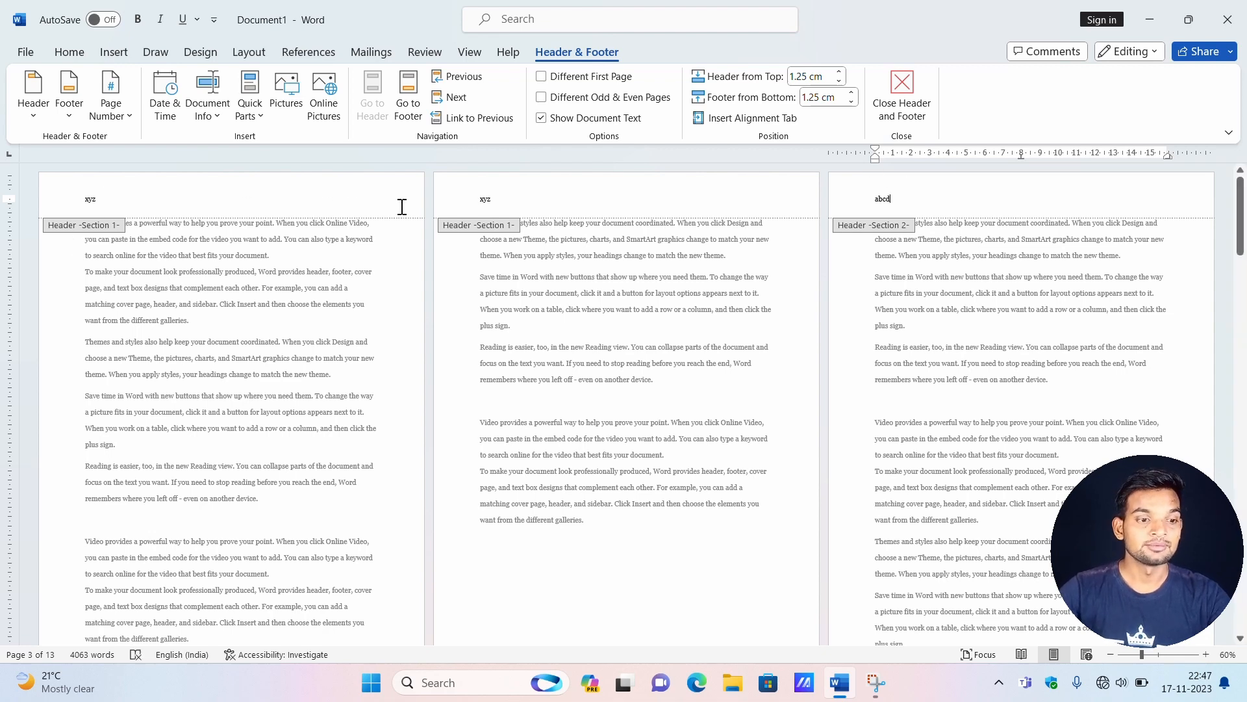
pyautogui.moveTo(1243, 226)
pyautogui.mouseDown()
pyautogui.moveTo(1243, 318)
pyautogui.moveTo(1240, 208)
pyautogui.mouseUp()
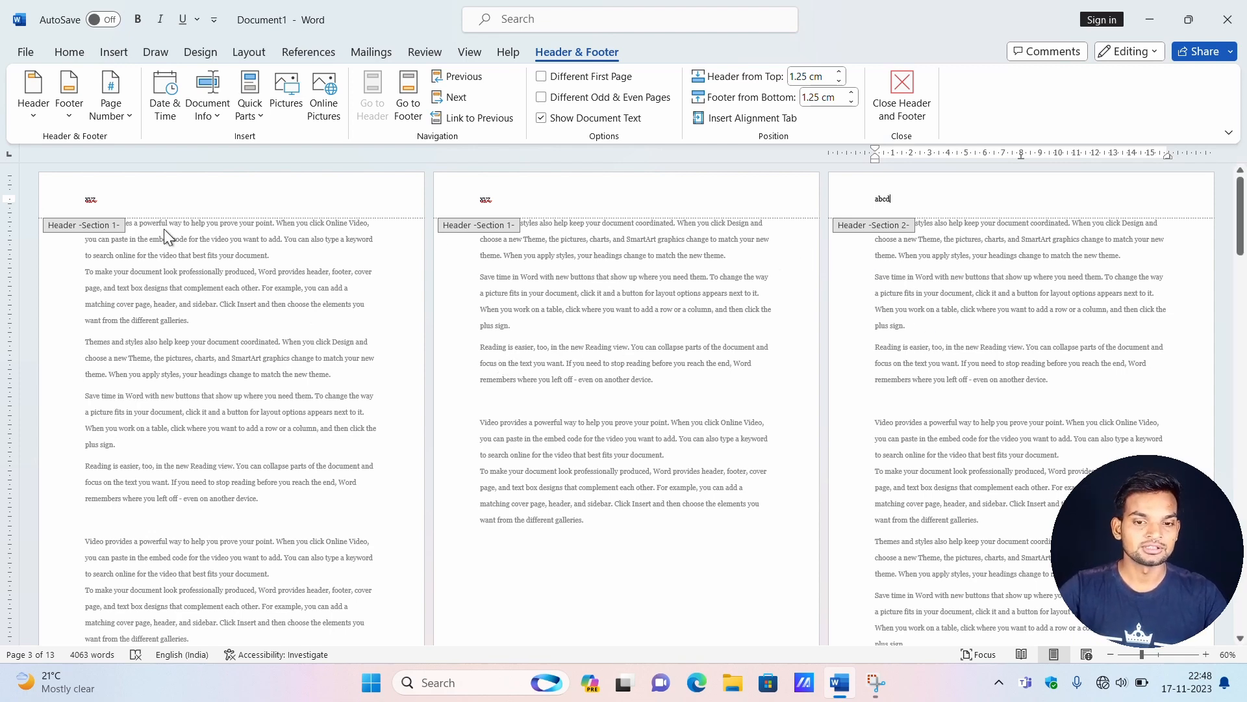
pyautogui.doubleClick(139, 229)
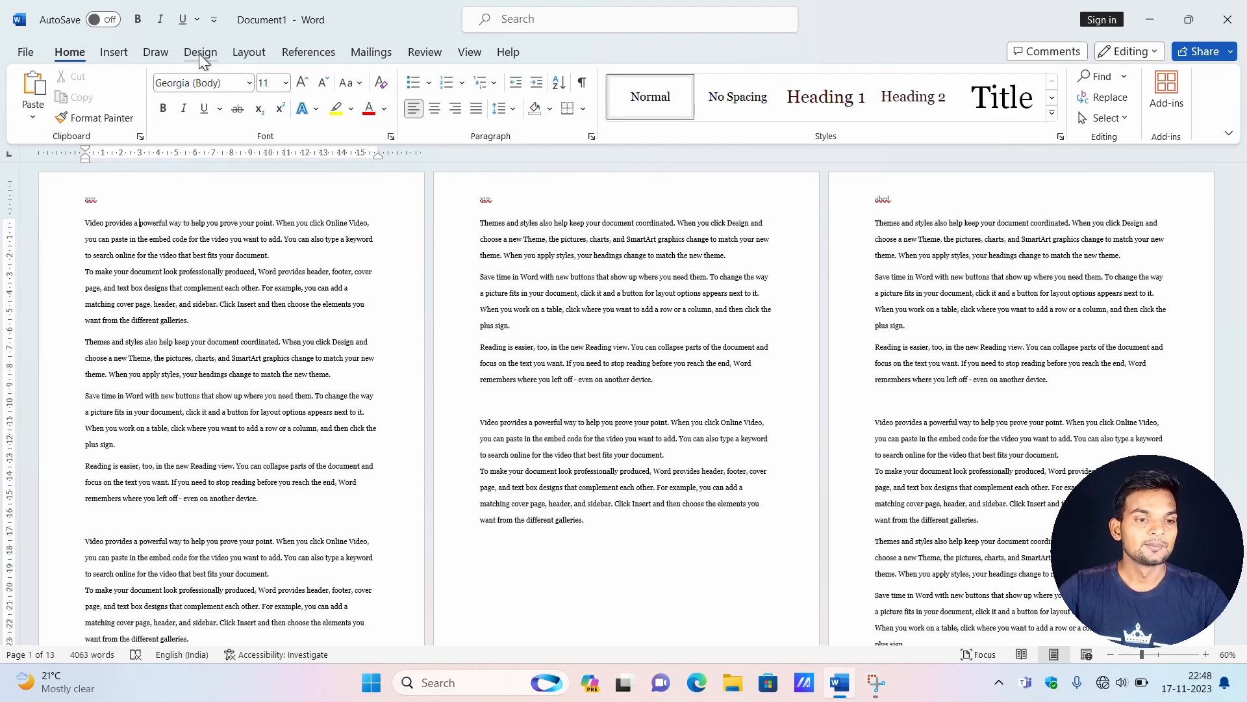
# Insert a Continuous section break before the second "Video provides a powerful way" paragraph on page 1.
pyautogui.click(240, 51)
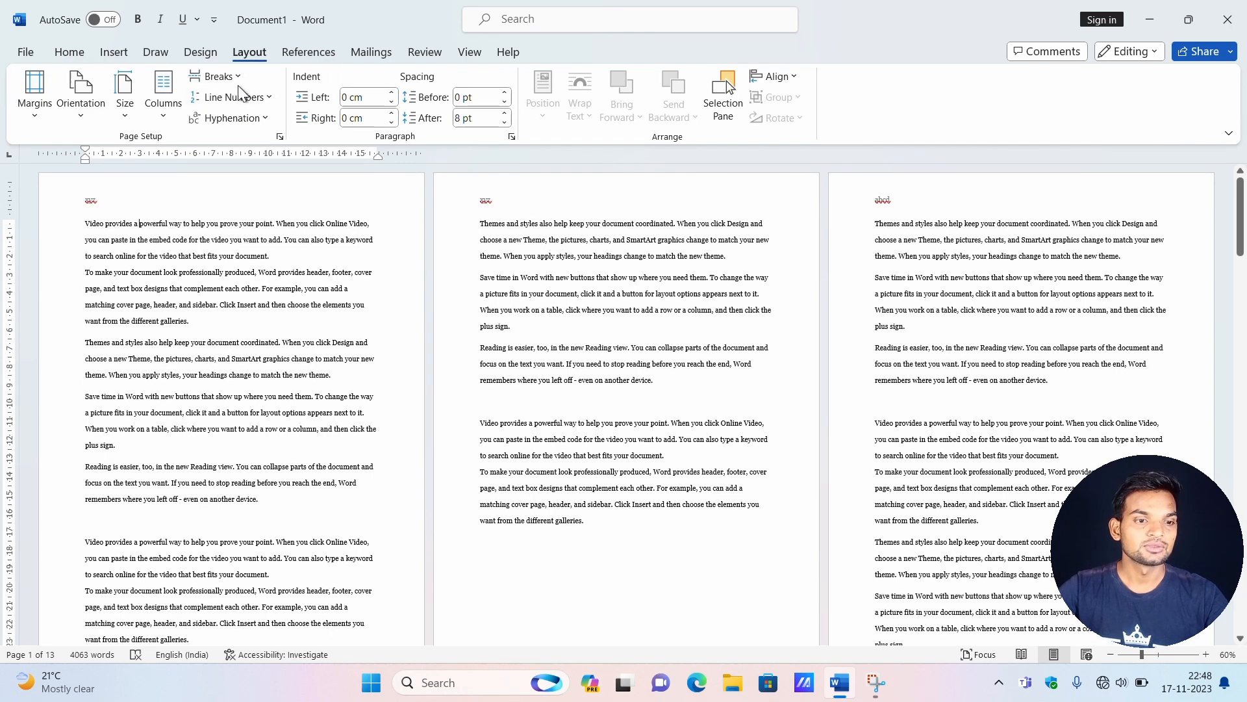
pyautogui.click(239, 76)
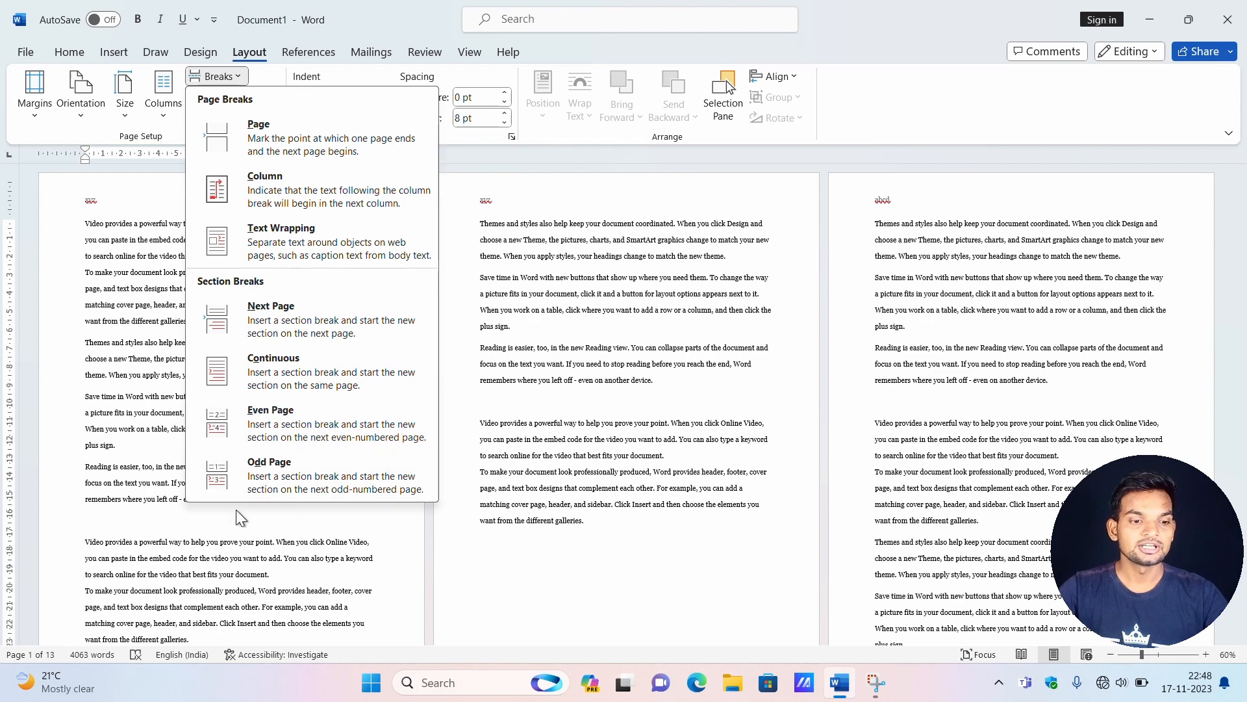
pyautogui.scroll(-1, 169, 520)
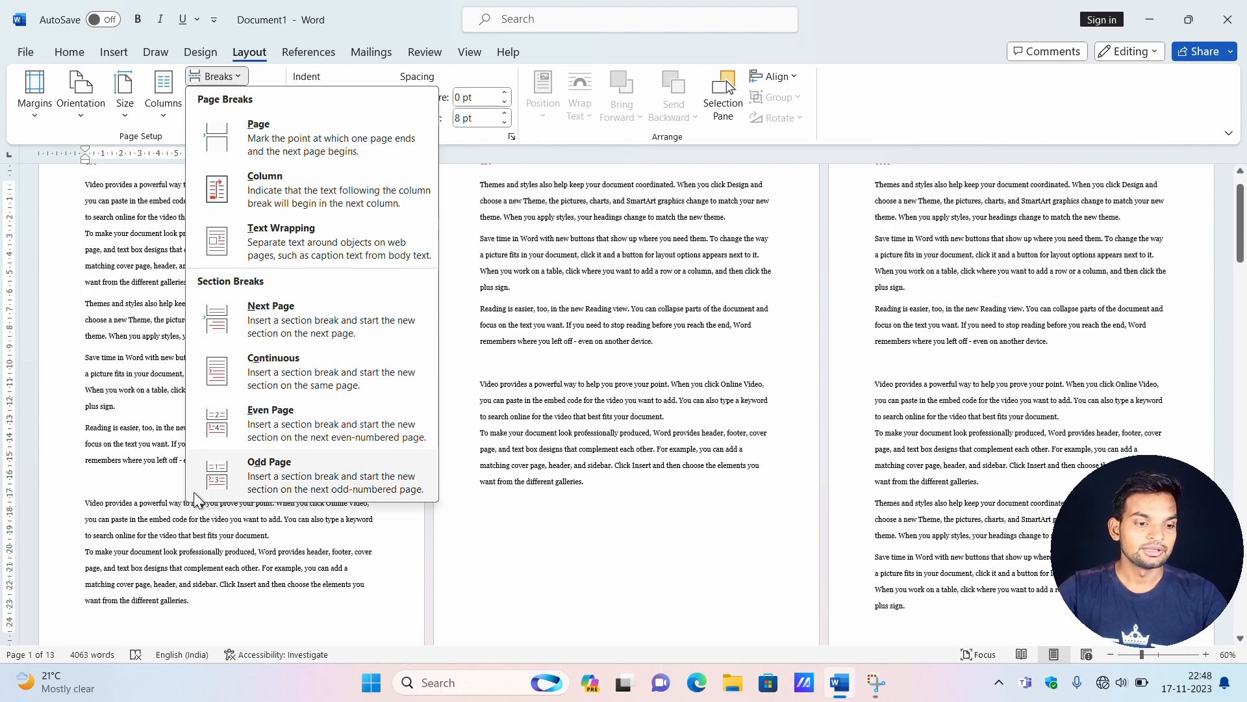
pyautogui.click(85, 492)
pyautogui.click(85, 504)
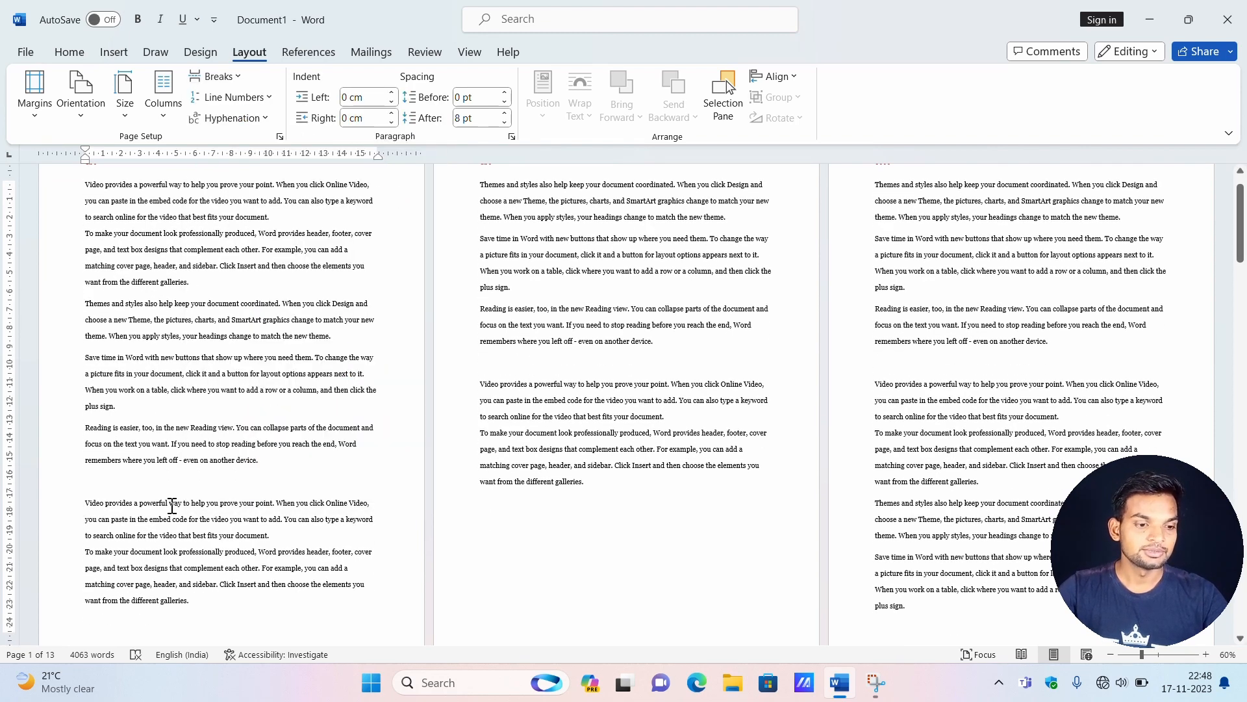
pyautogui.click(214, 76)
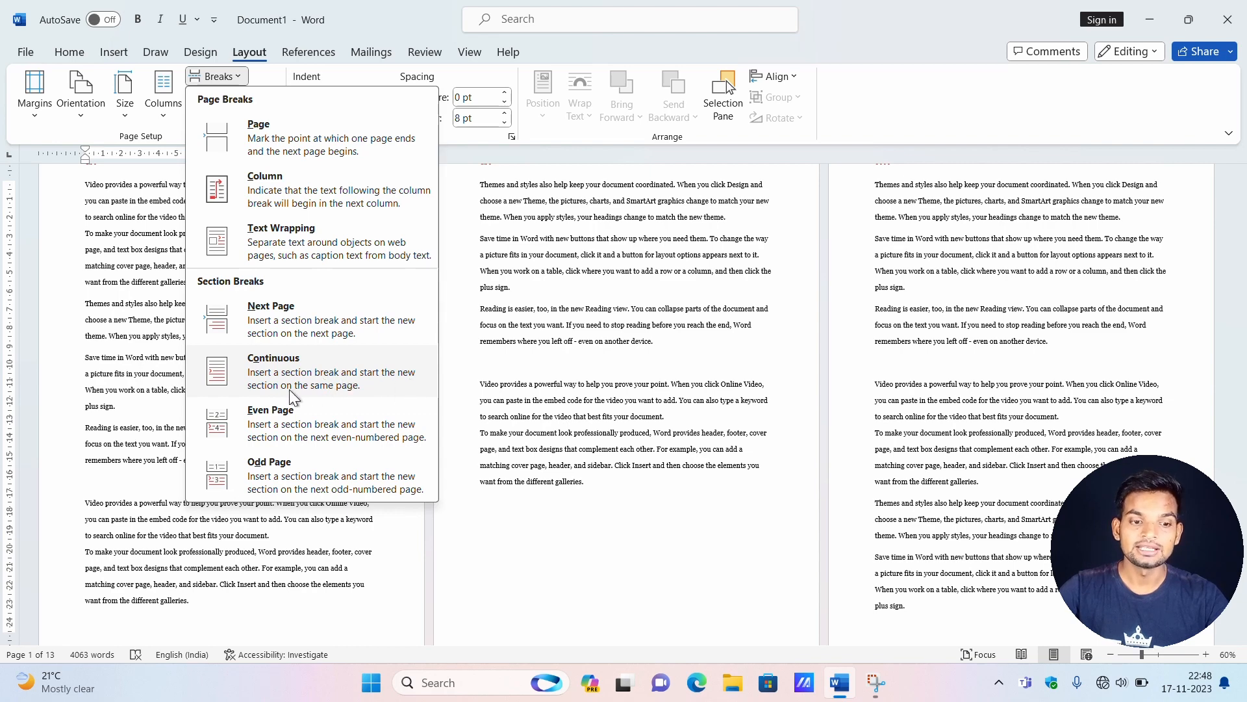
pyautogui.click(333, 391)
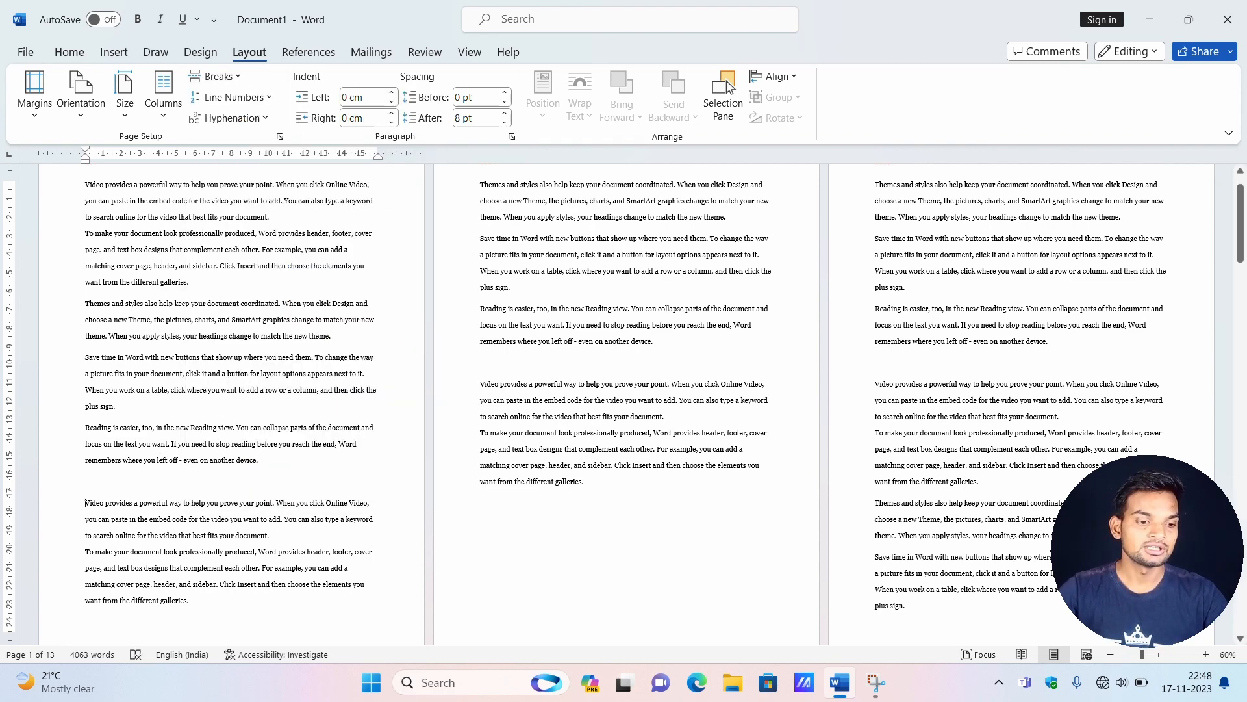
# Turn on continuous line numbering for the section above the Continuous break on page 1.
pyautogui.click(155, 250)
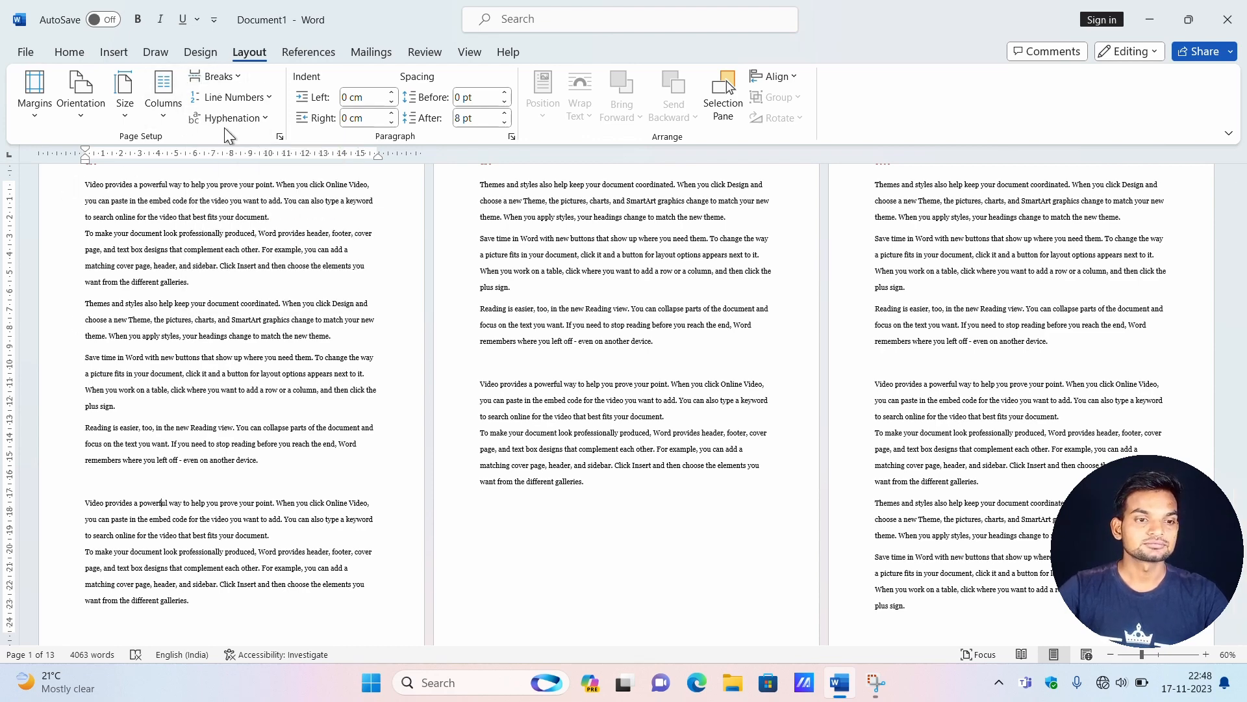
pyautogui.scroll(2, 148, 341)
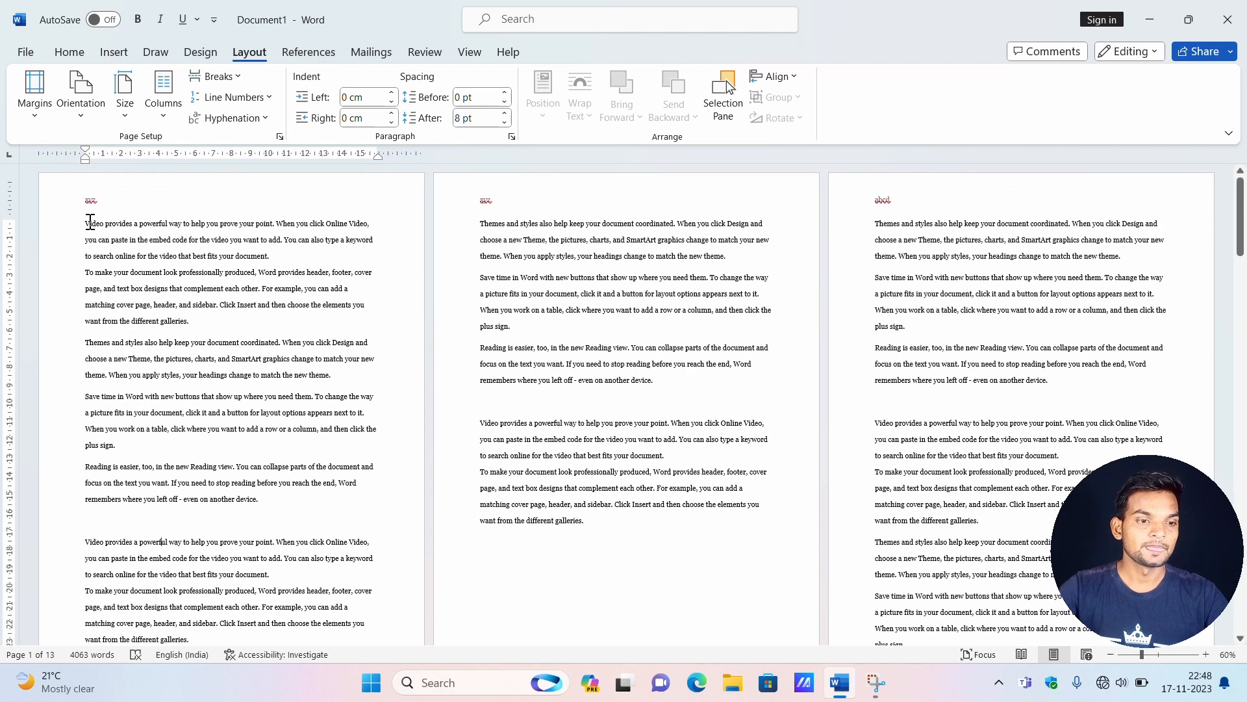
pyautogui.click(267, 98)
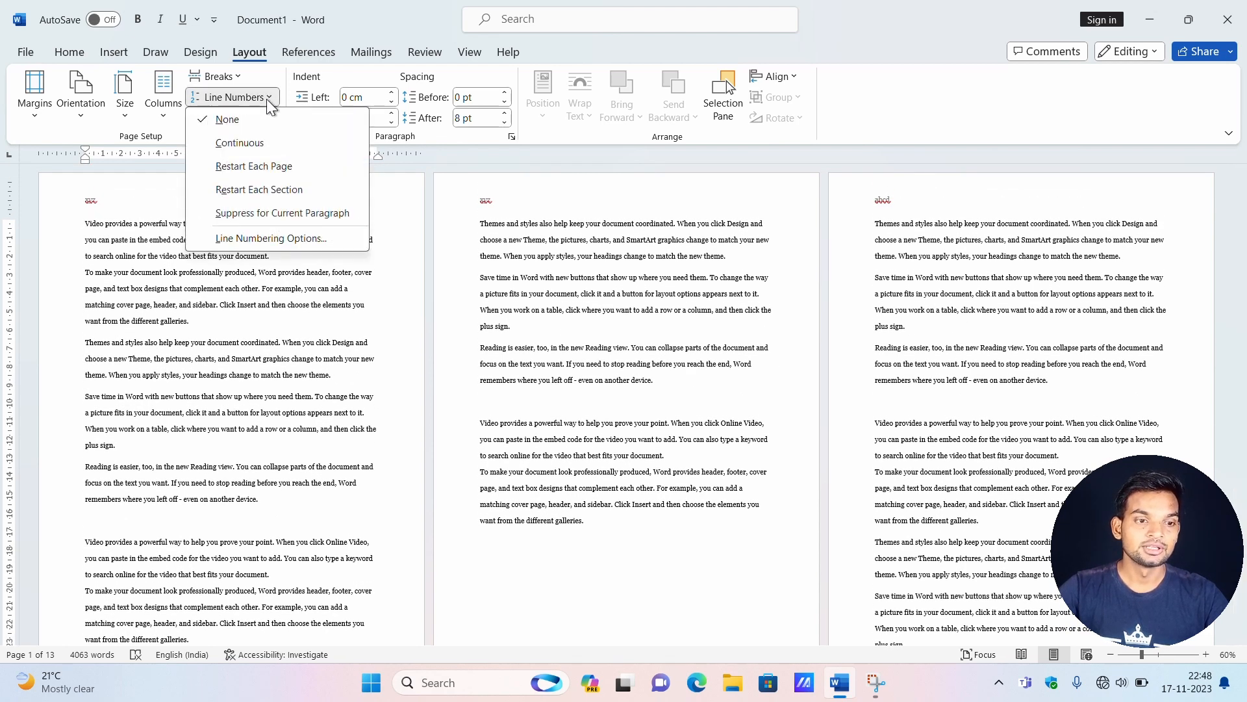
pyautogui.click(248, 146)
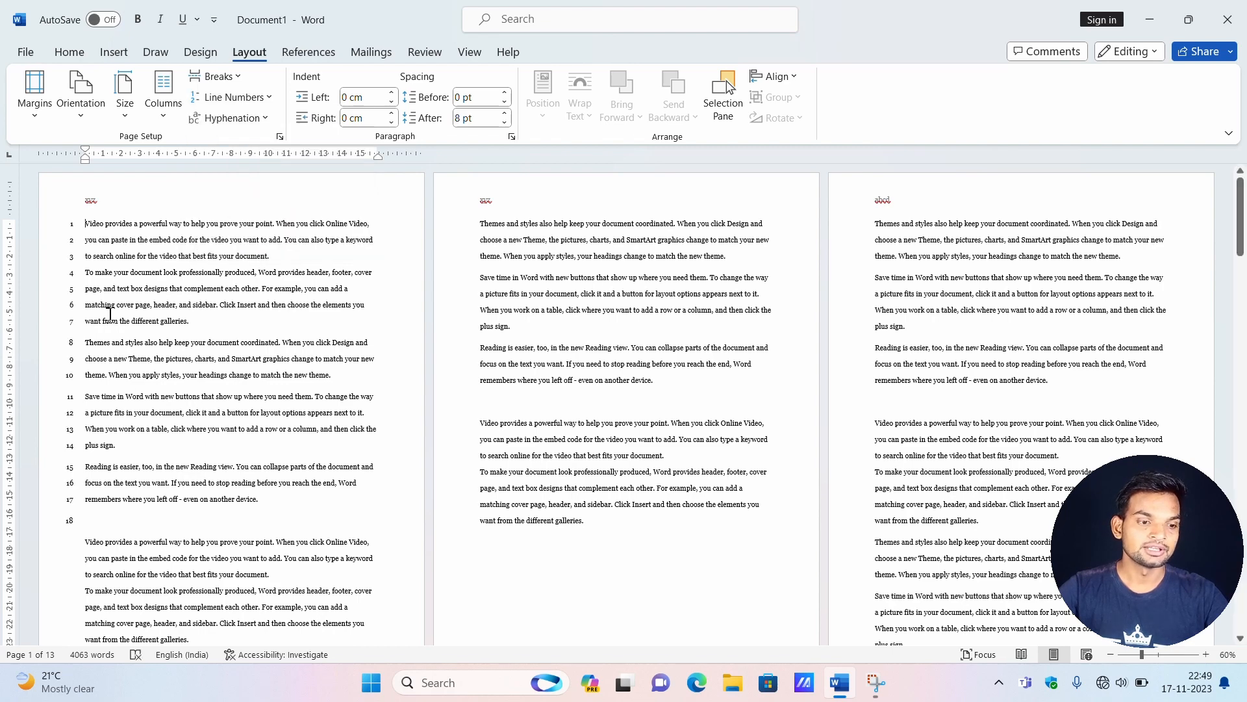
pyautogui.scroll(-3, 81, 512)
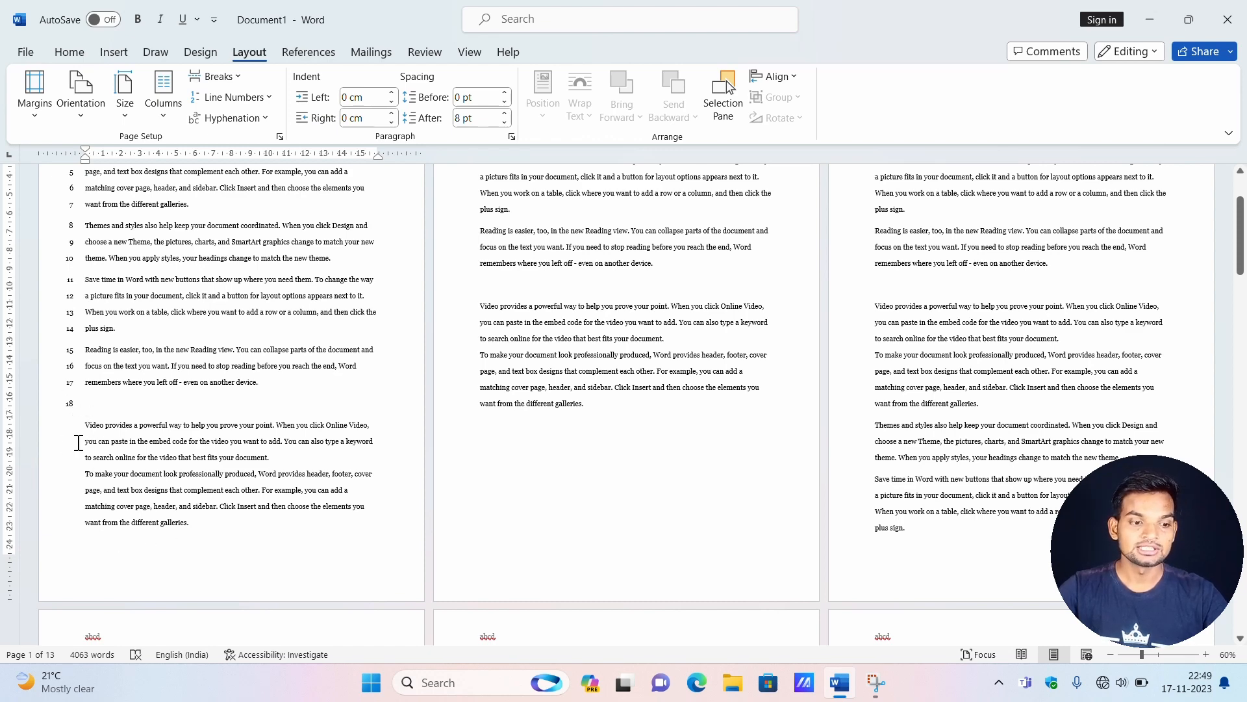
# Undo the continuous line numbering and the Continuous section break on page 1.
pyautogui.click(238, 76)
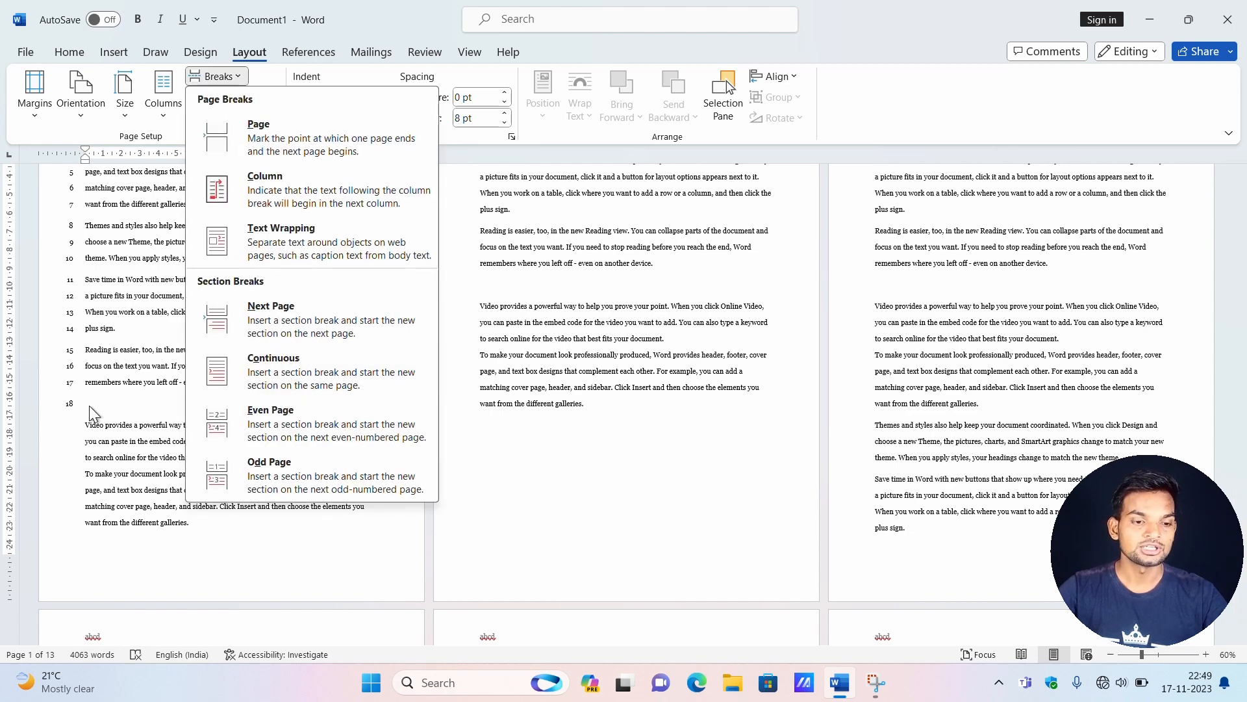
pyautogui.click(86, 423)
pyautogui.hotkey('ctrl', 'z')
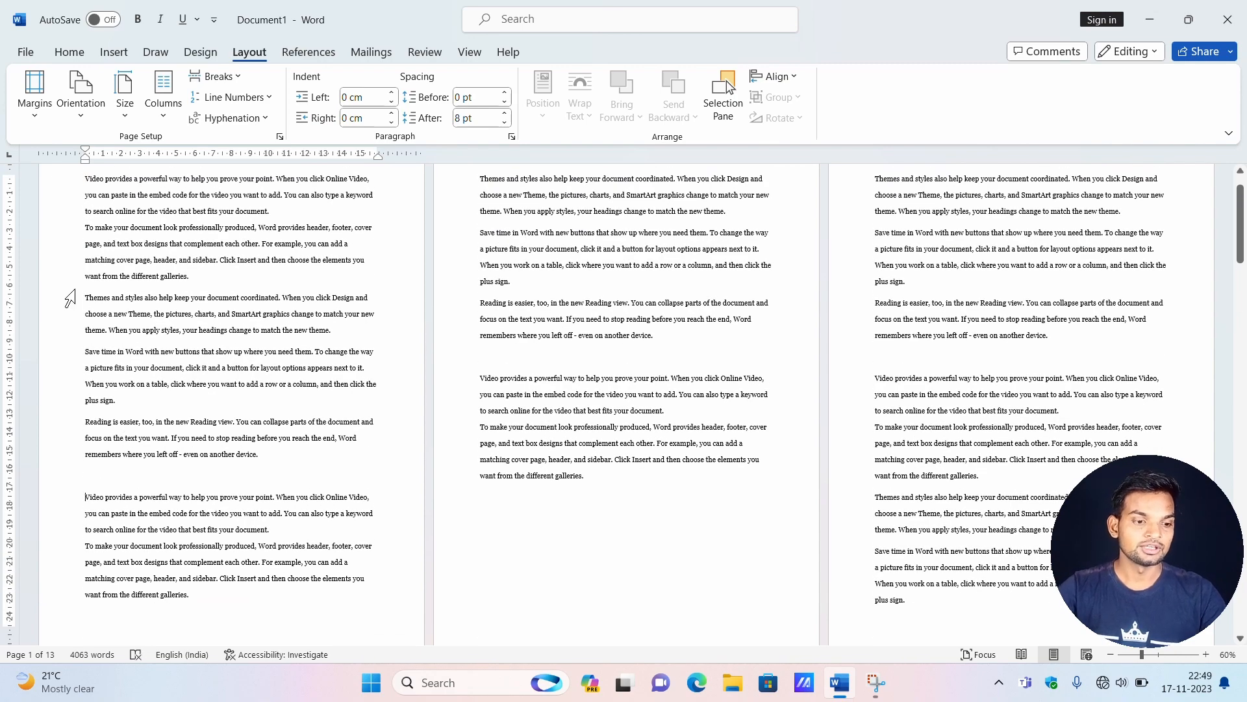
# Try continuous line numbering from the start of page 1 without the Continuous section break, and undo it.
pyautogui.scroll(2, 70, 298)
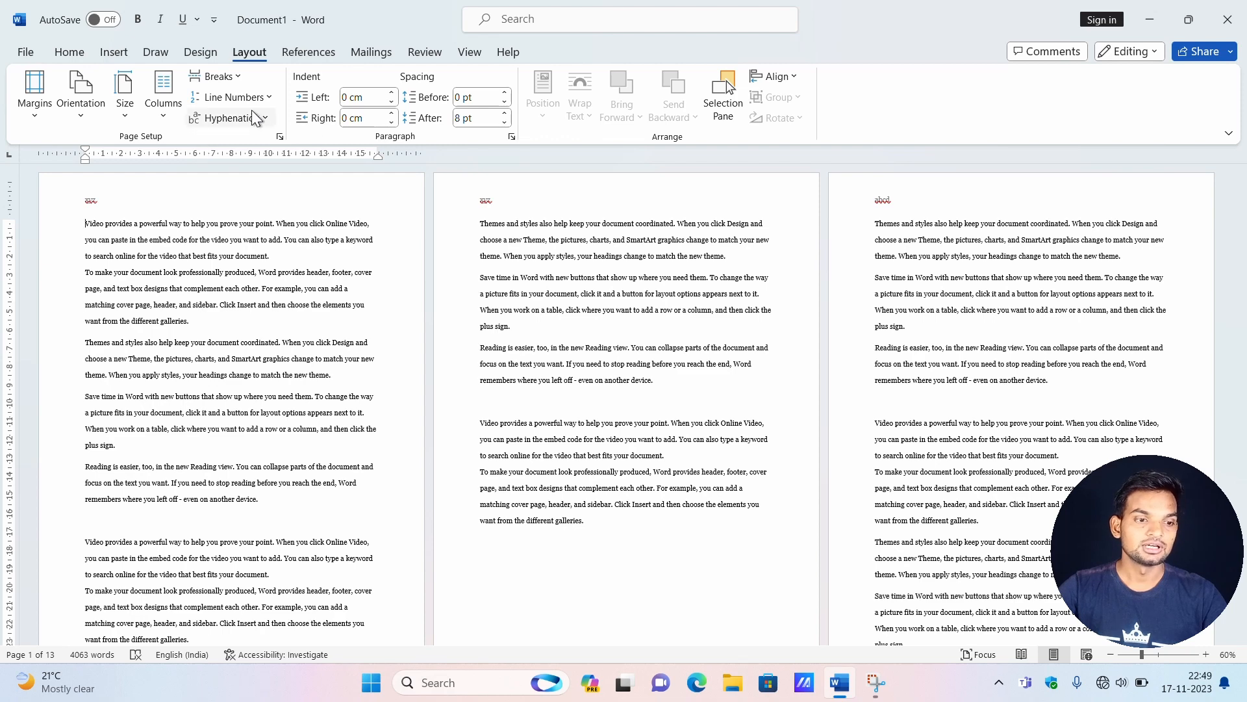
pyautogui.click(232, 97)
pyautogui.click(258, 137)
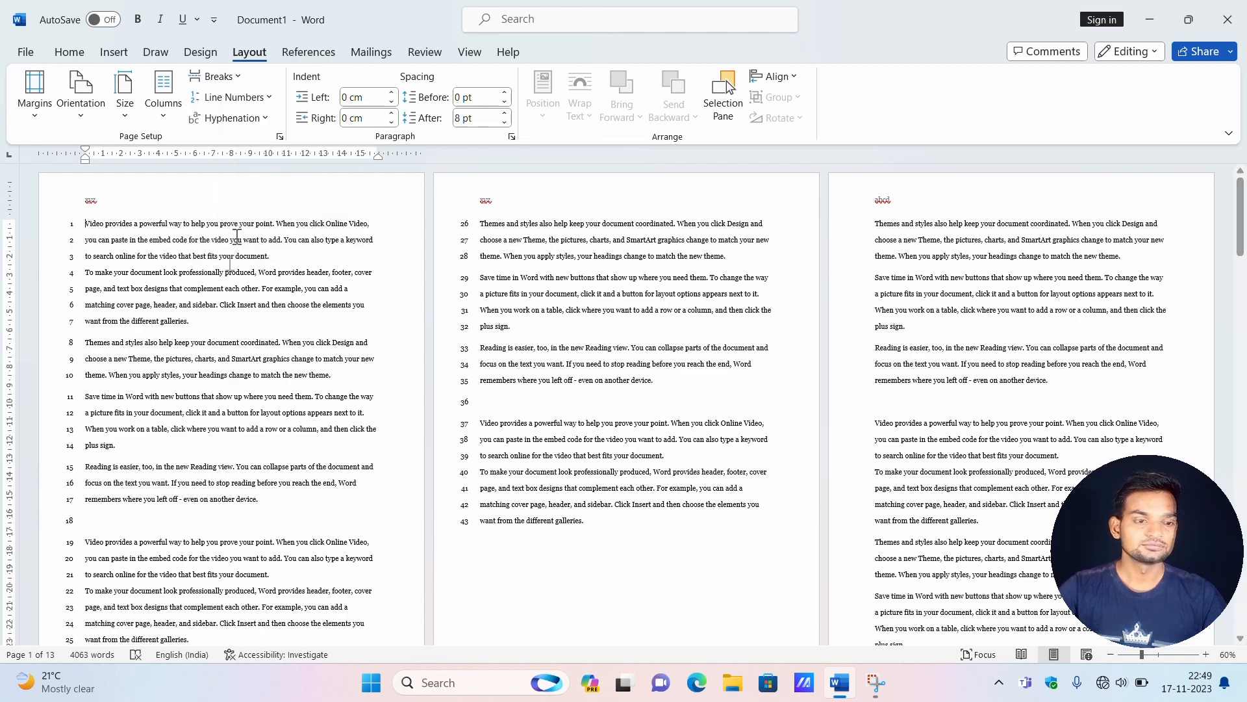
pyautogui.scroll(-2, 203, 283)
pyautogui.scroll(1, 153, 455)
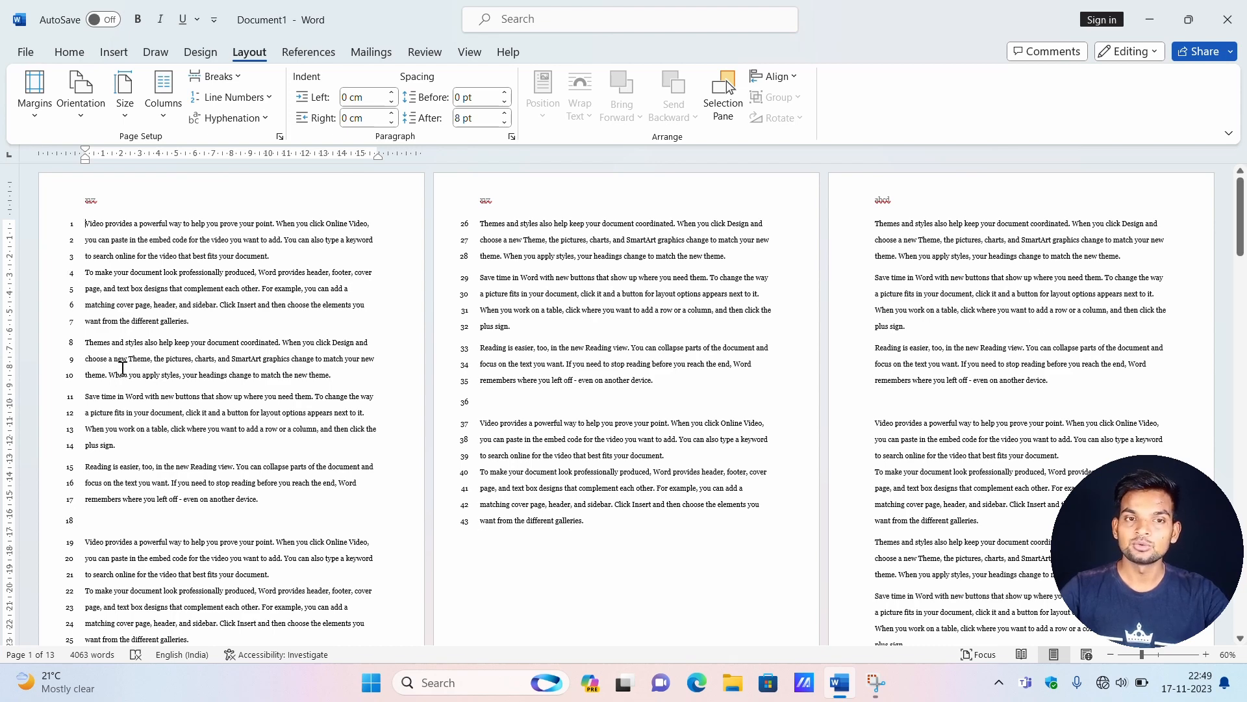
pyautogui.scroll(-1, 526, 525)
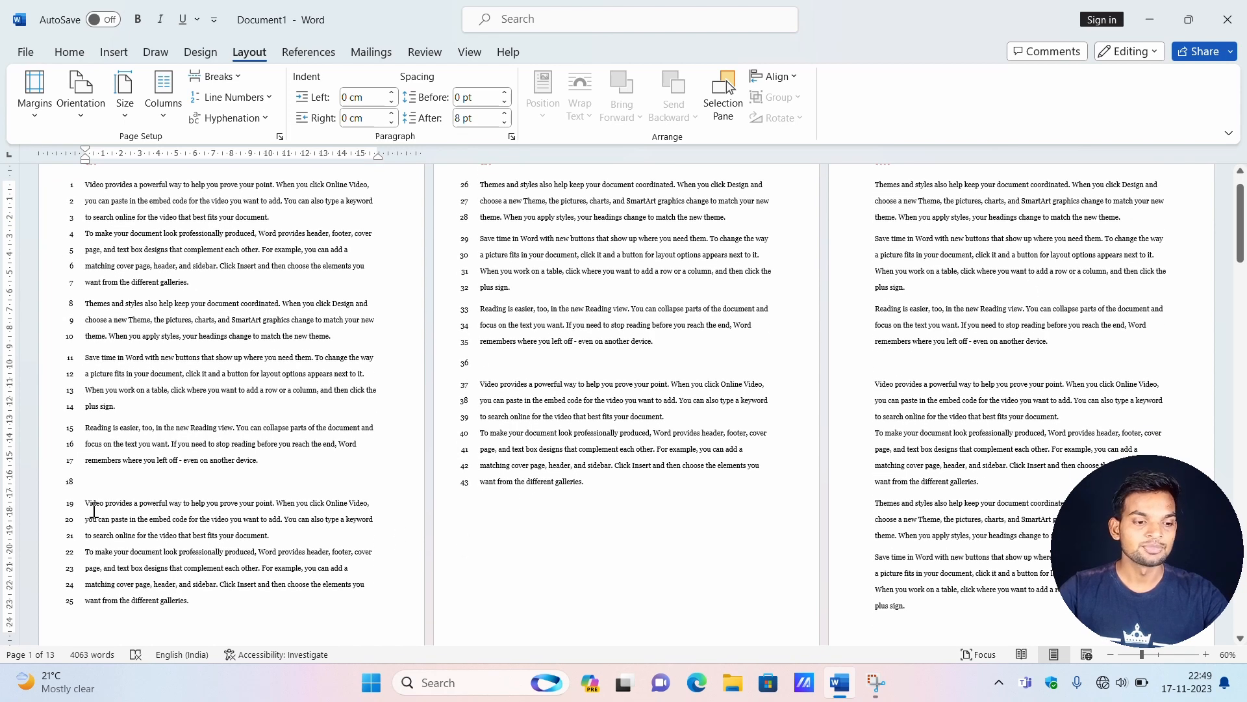
pyautogui.hotkey('ctrl', 'z')
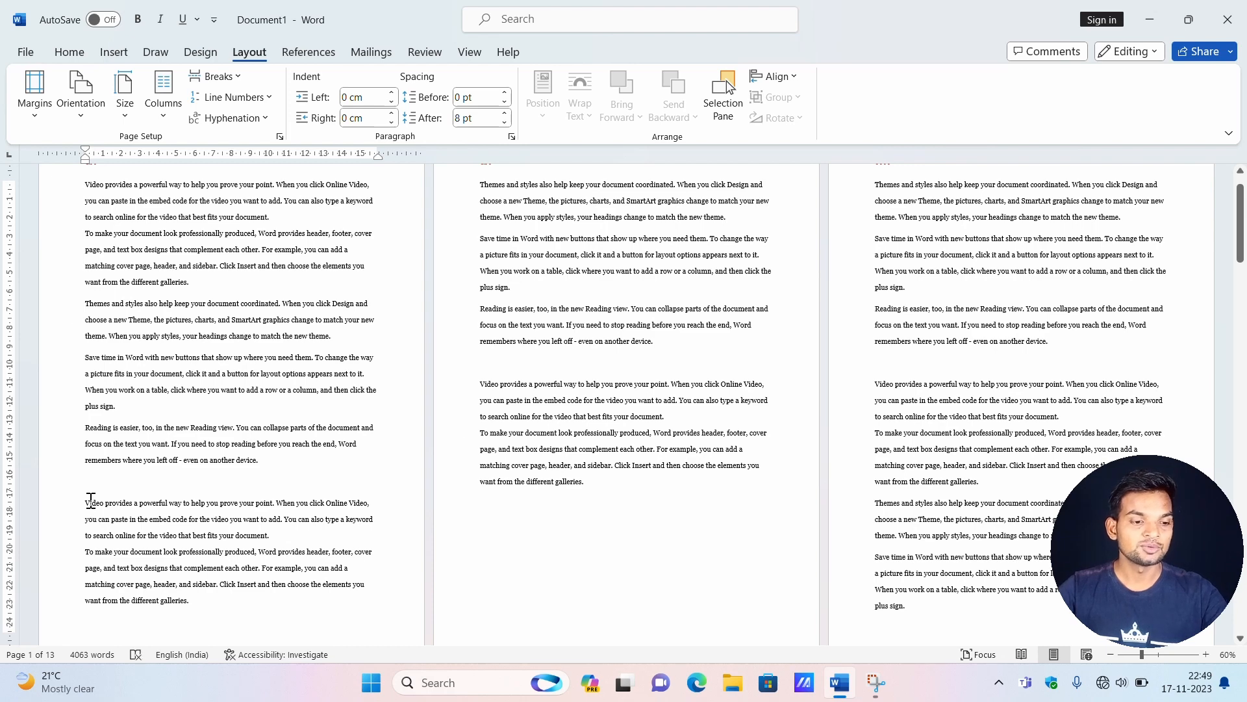
# Insert a Continuous section break before the second "Video provides a powerful way" paragraph on page 1.
pyautogui.click(226, 76)
pyautogui.click(248, 361)
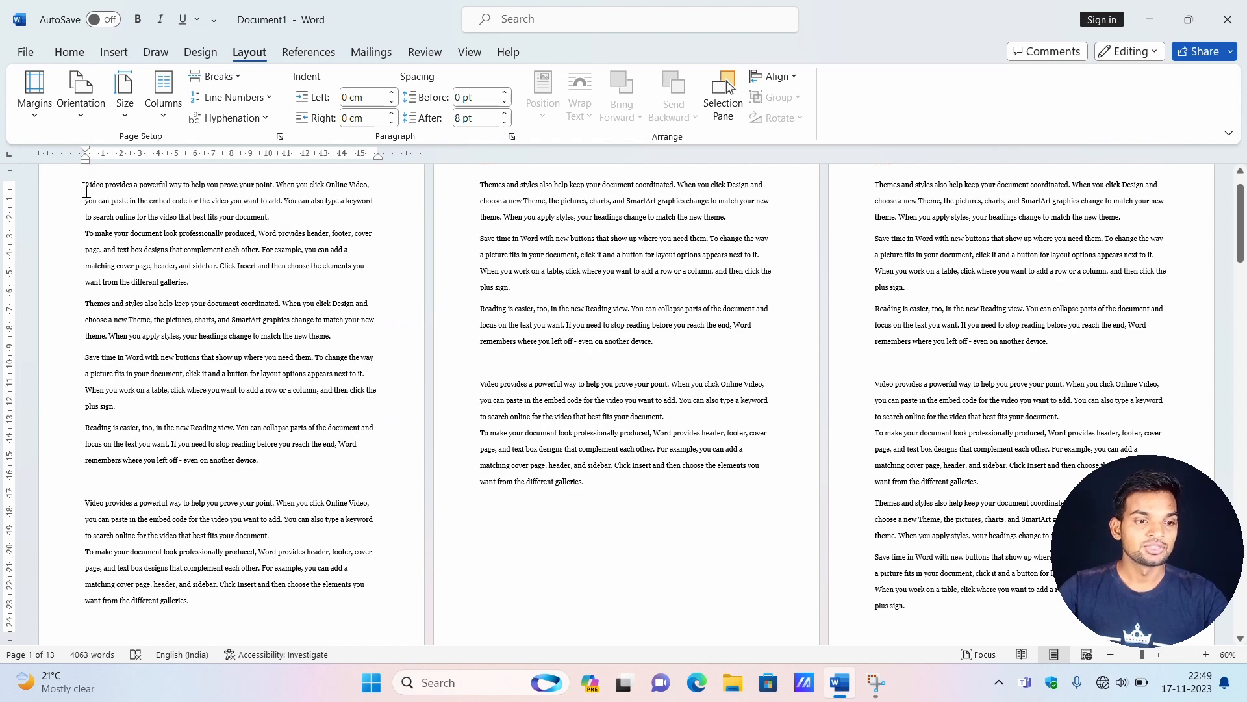
# Apply continuous line numbering to the first section of page 1 again, and undo it.
pyautogui.click(250, 97)
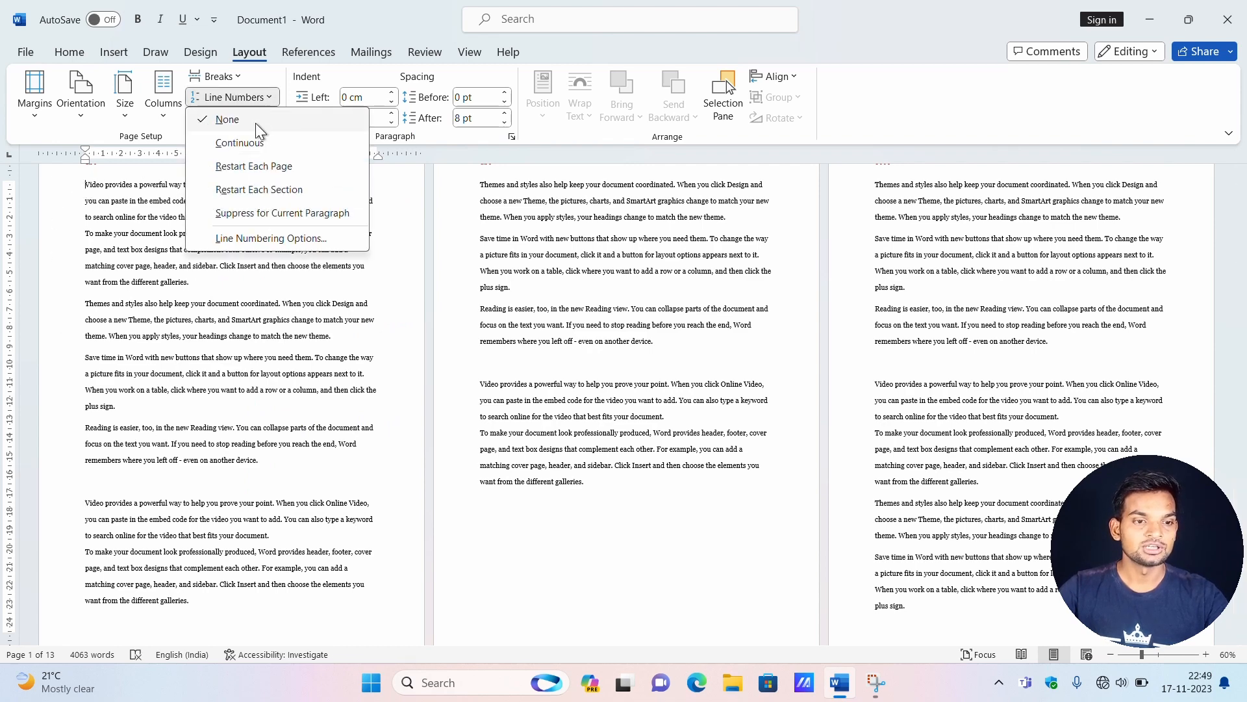
pyautogui.click(251, 142)
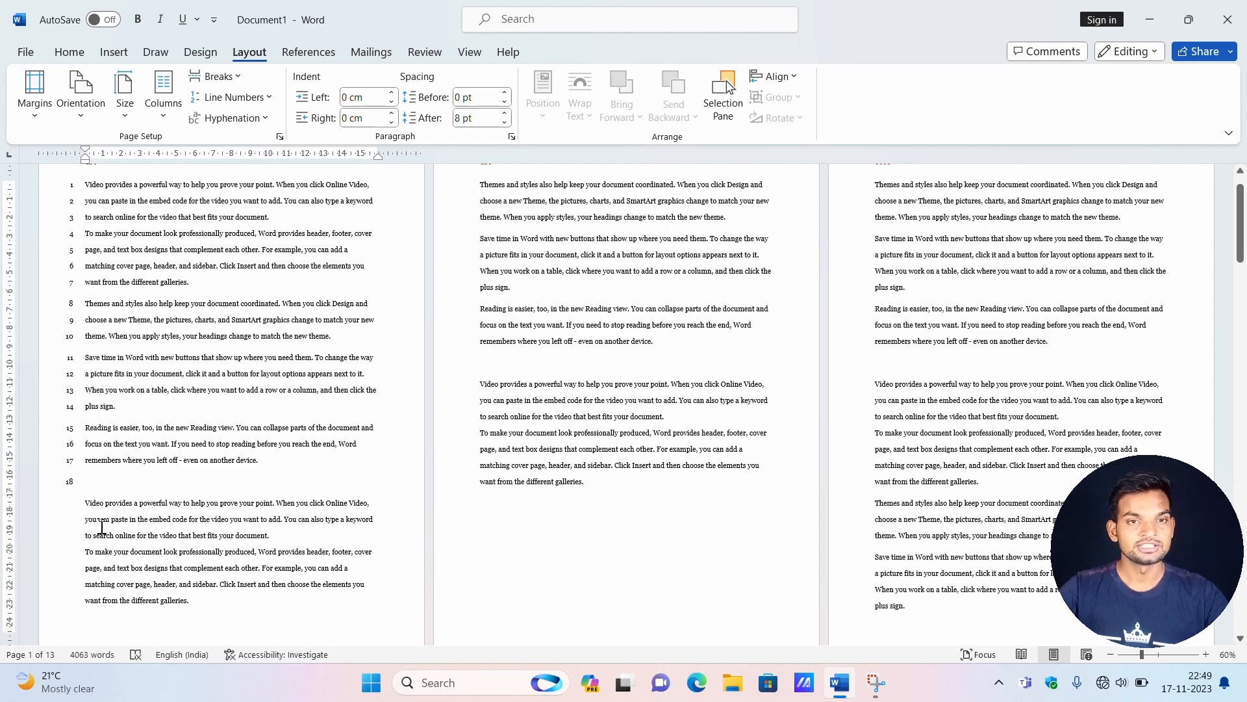
pyautogui.hotkey('ctrl', 'z')
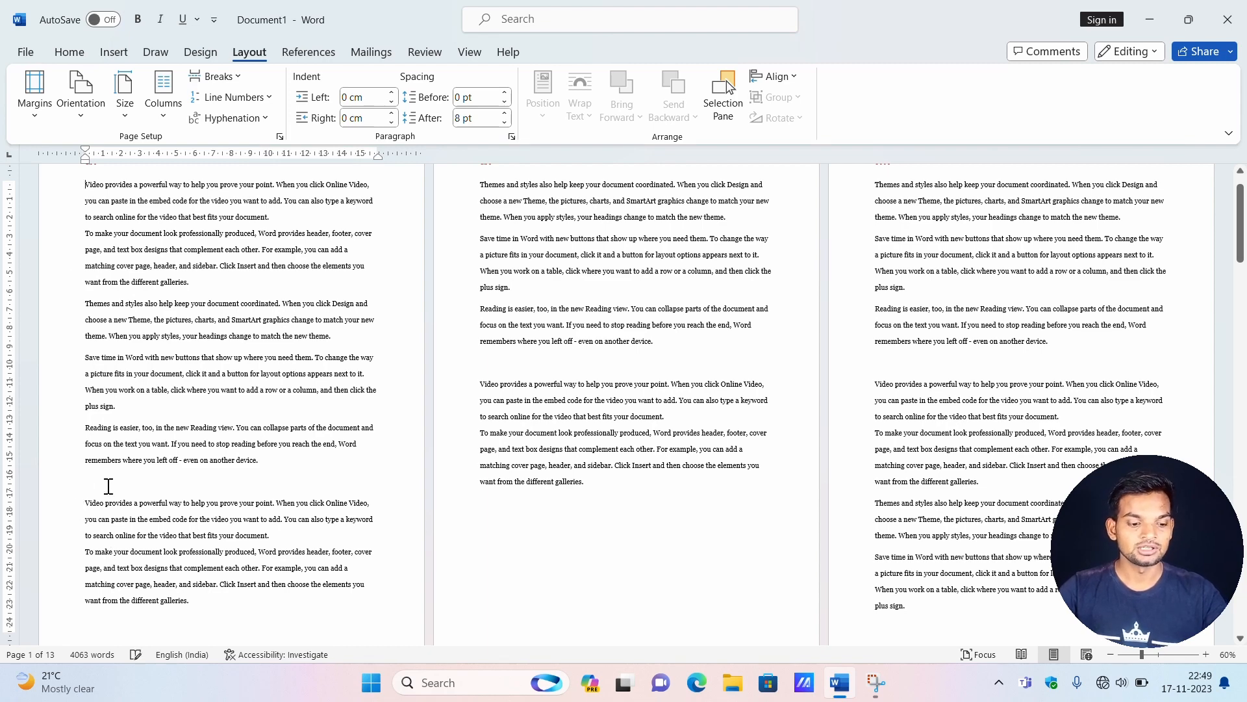
pyautogui.click(235, 81)
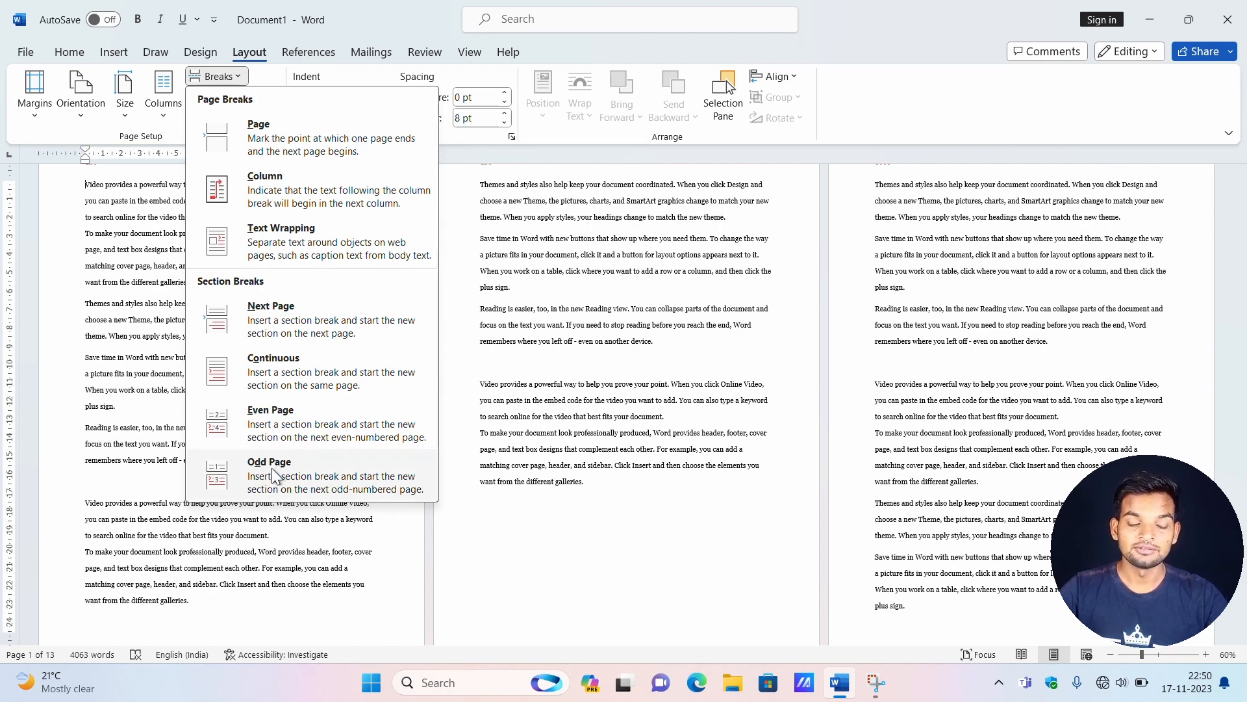
pyautogui.scroll(2, 154, 540)
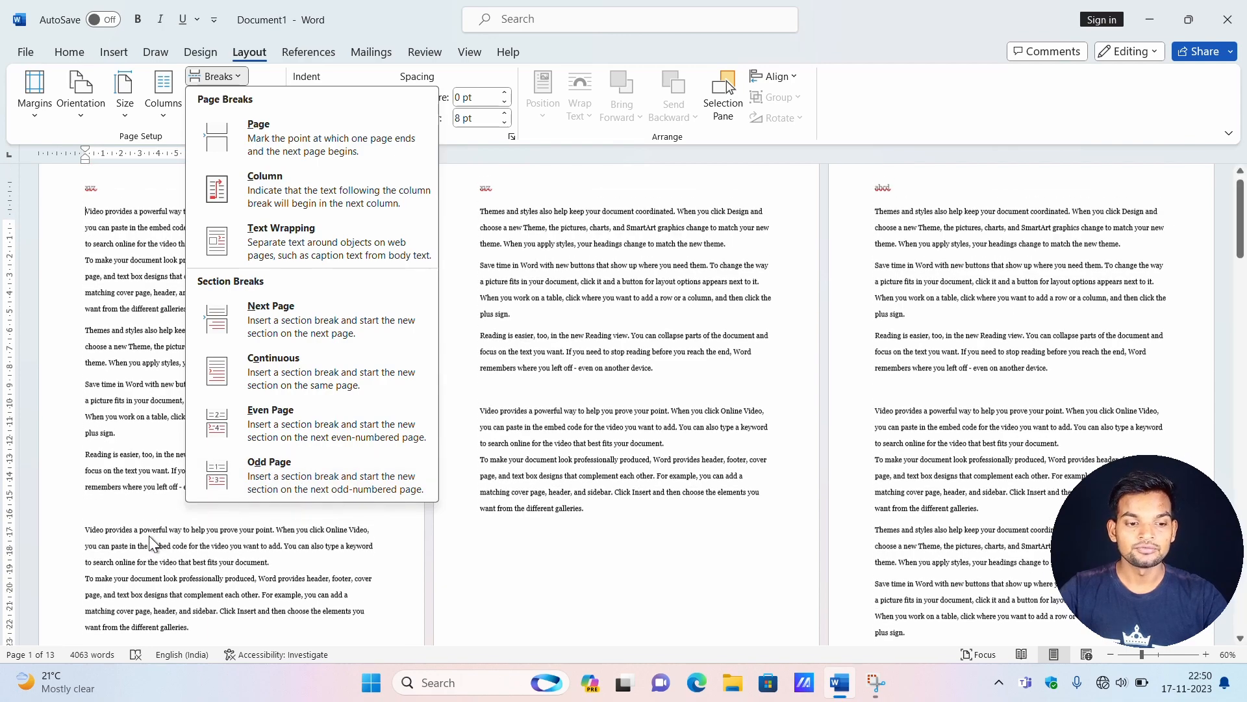
pyautogui.click(504, 318)
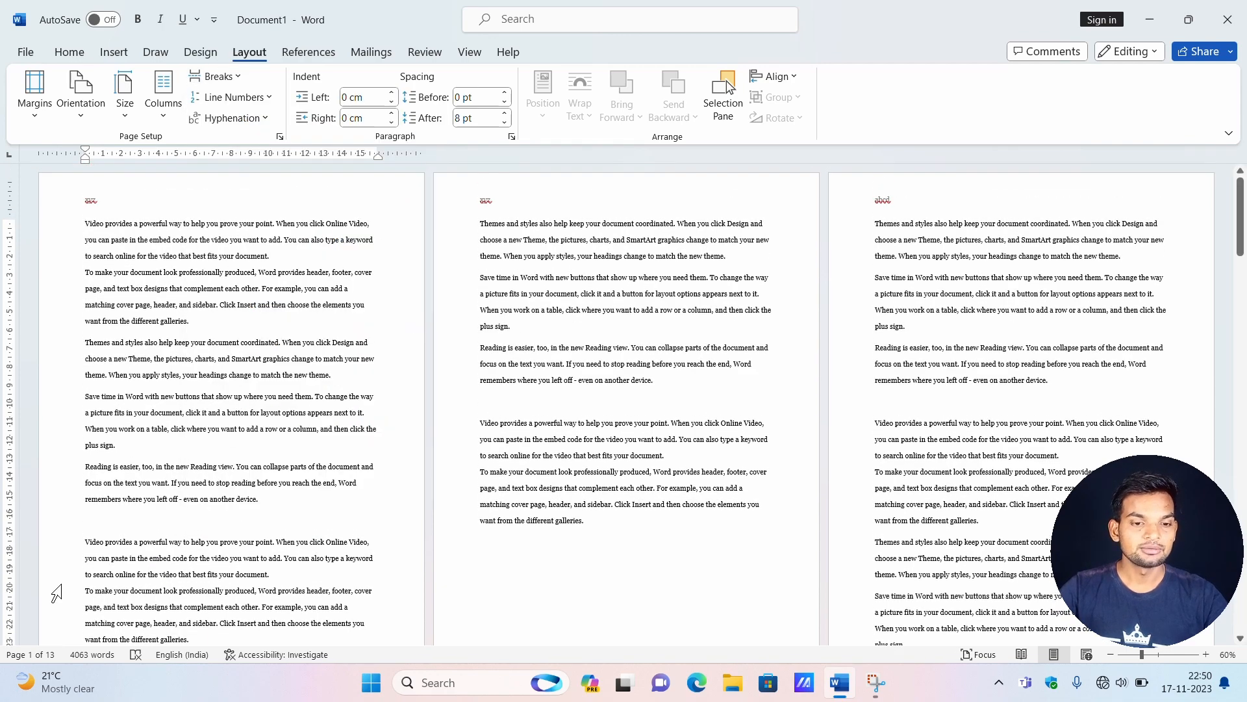
pyautogui.scroll(5, 572, 279)
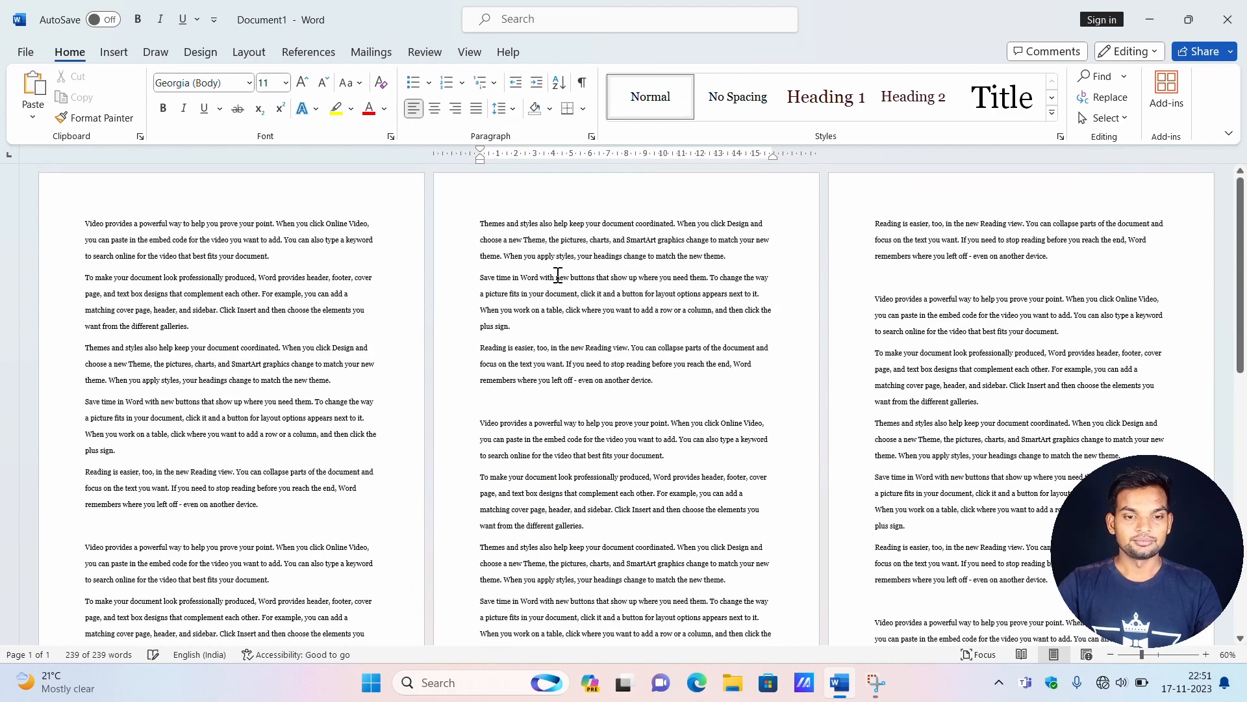
# Insert an Even Page section break before the second "To make your document look professionally produced" paragraph on page 1.
pyautogui.click(245, 52)
pyautogui.click(238, 76)
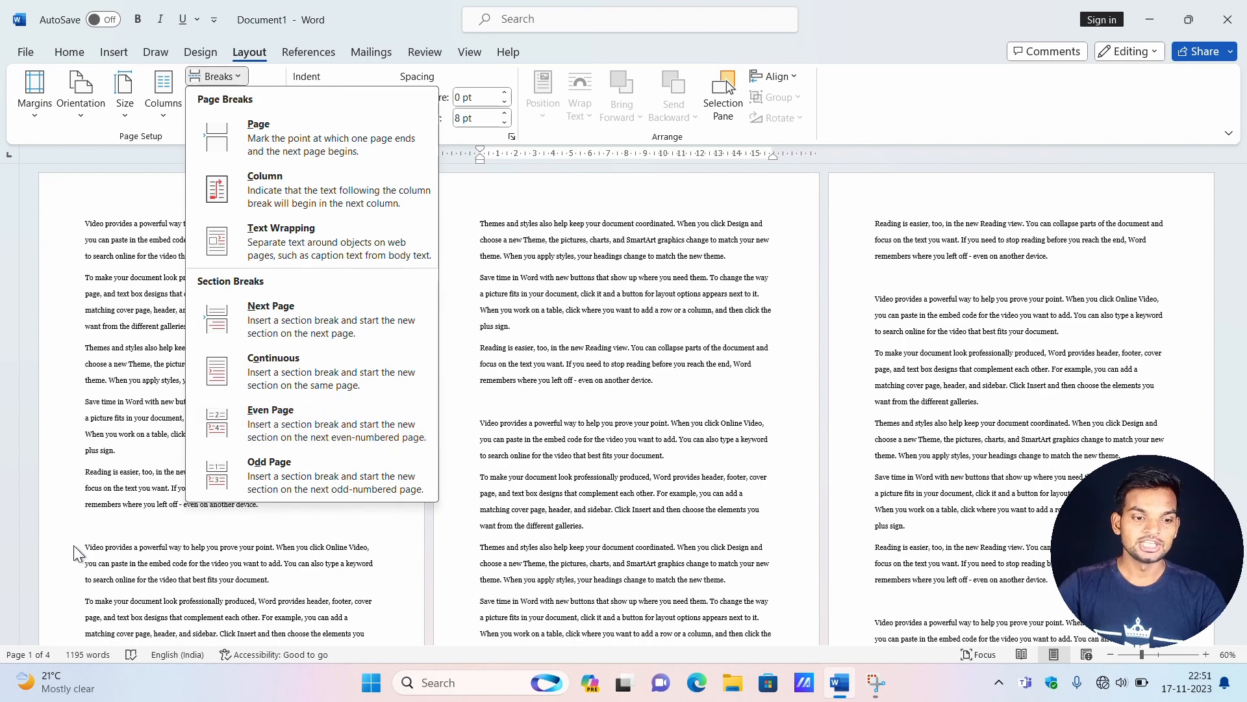
pyautogui.click(242, 536)
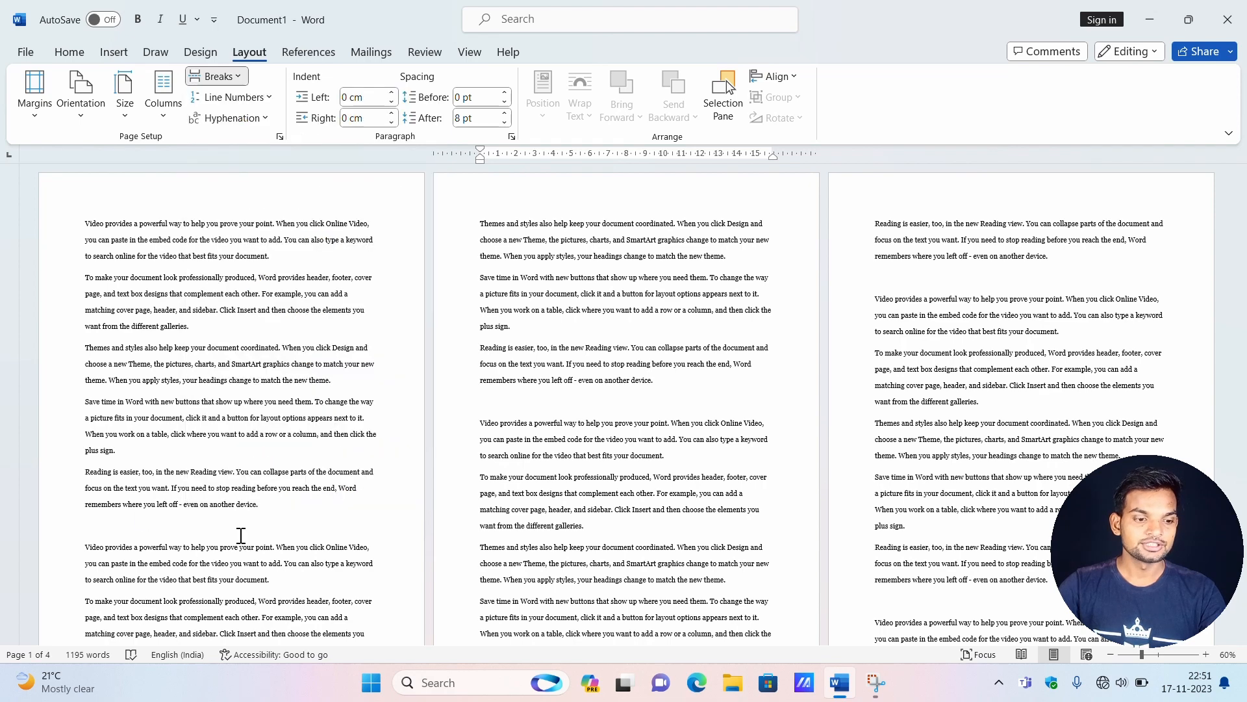
pyautogui.click(85, 601)
pyautogui.click(238, 77)
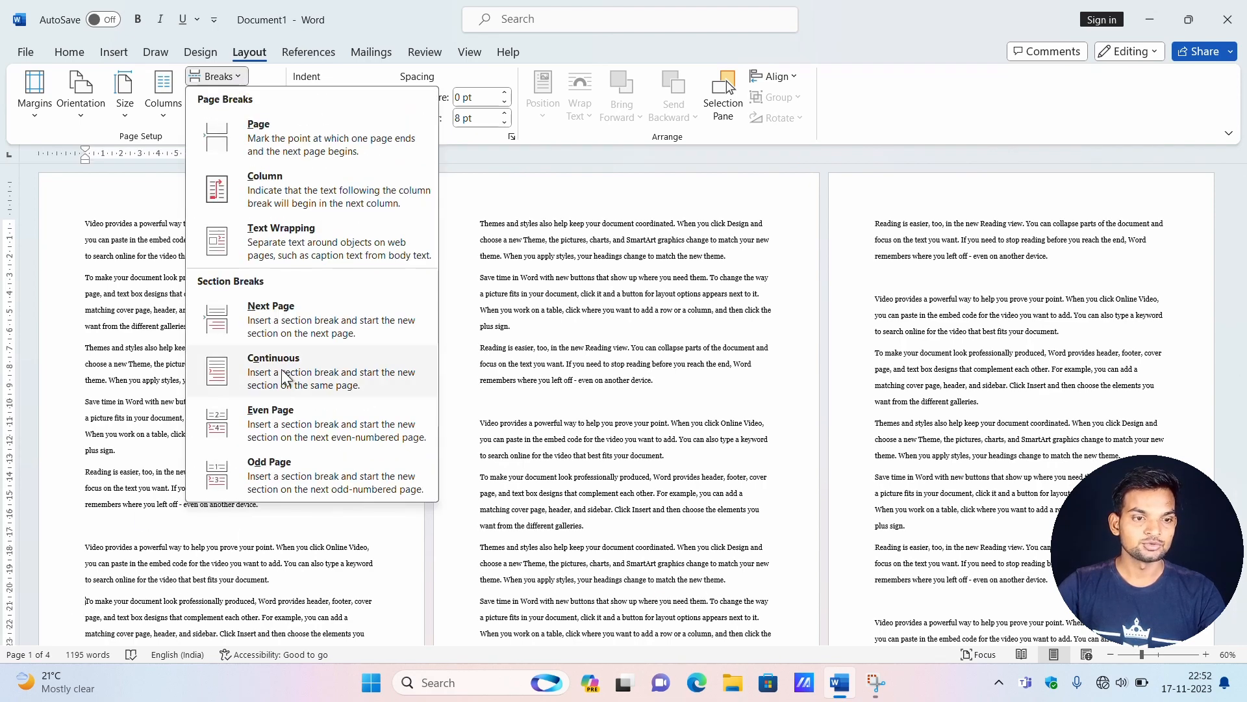
pyautogui.click(283, 407)
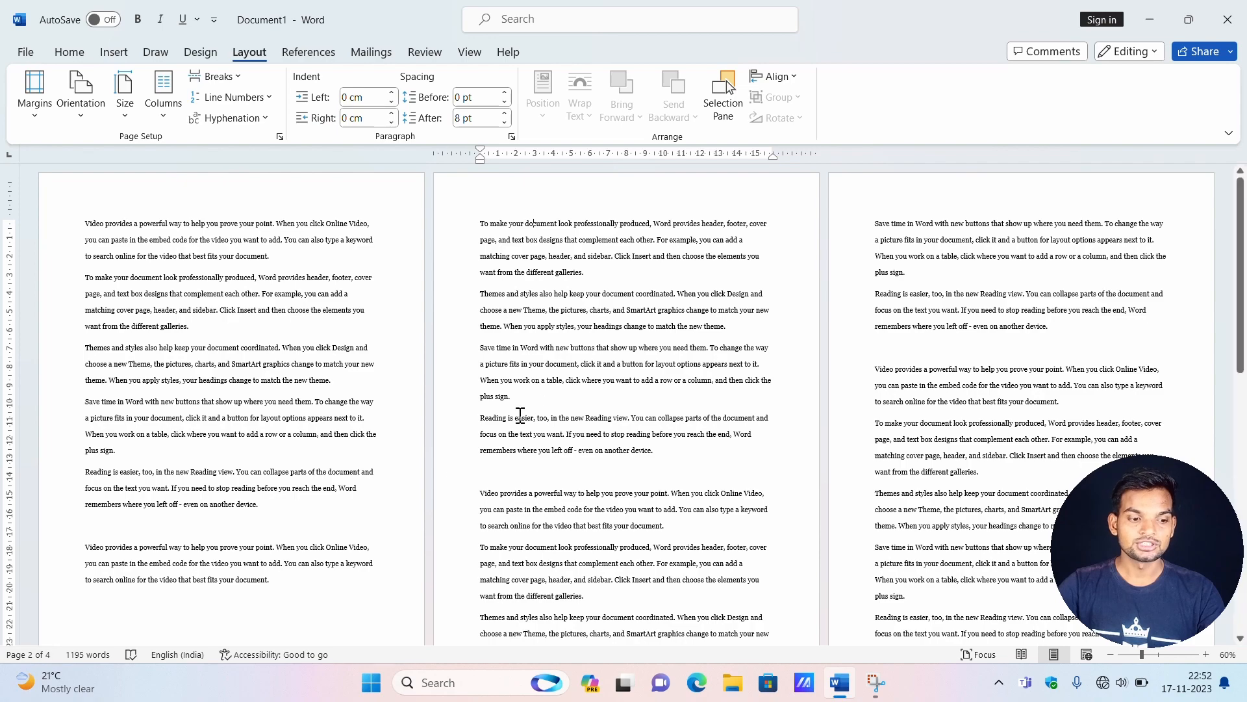
pyautogui.scroll(-5, 768, 353)
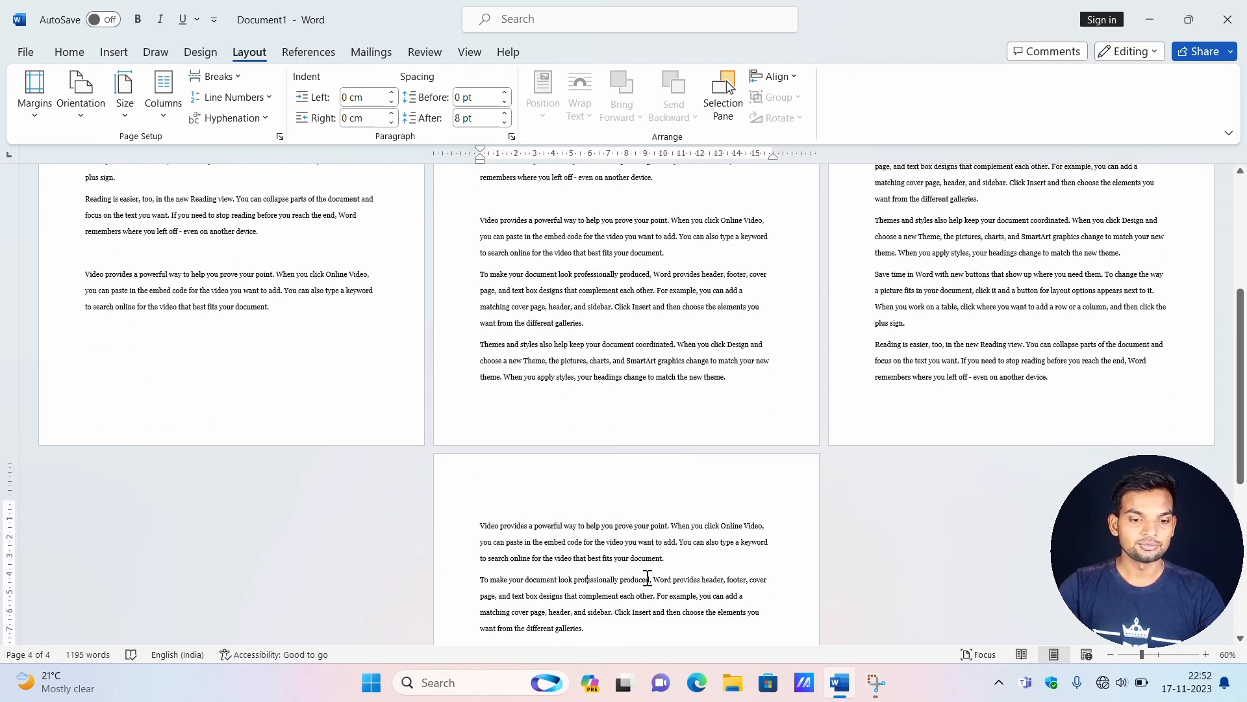
pyautogui.scroll(5, 743, 412)
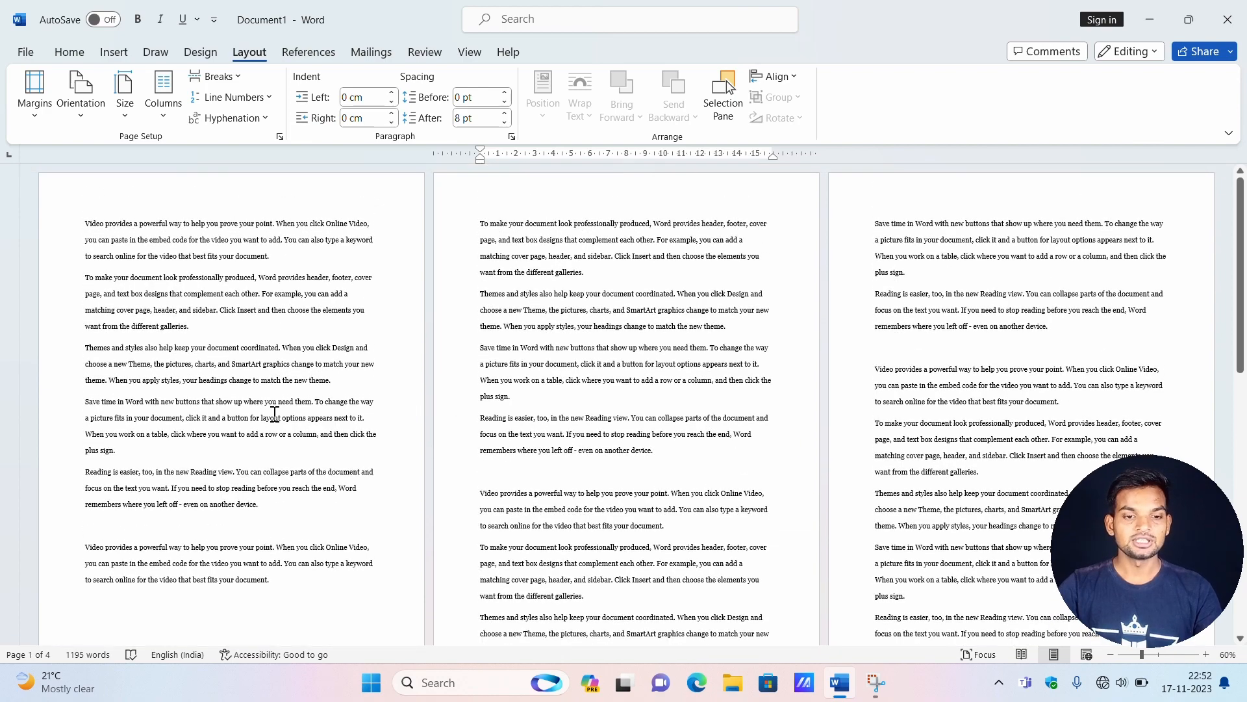
# Undo the Even Page section break and insert an Odd Page section break before the same paragraph.
pyautogui.hotkey('ctrl', 'z')
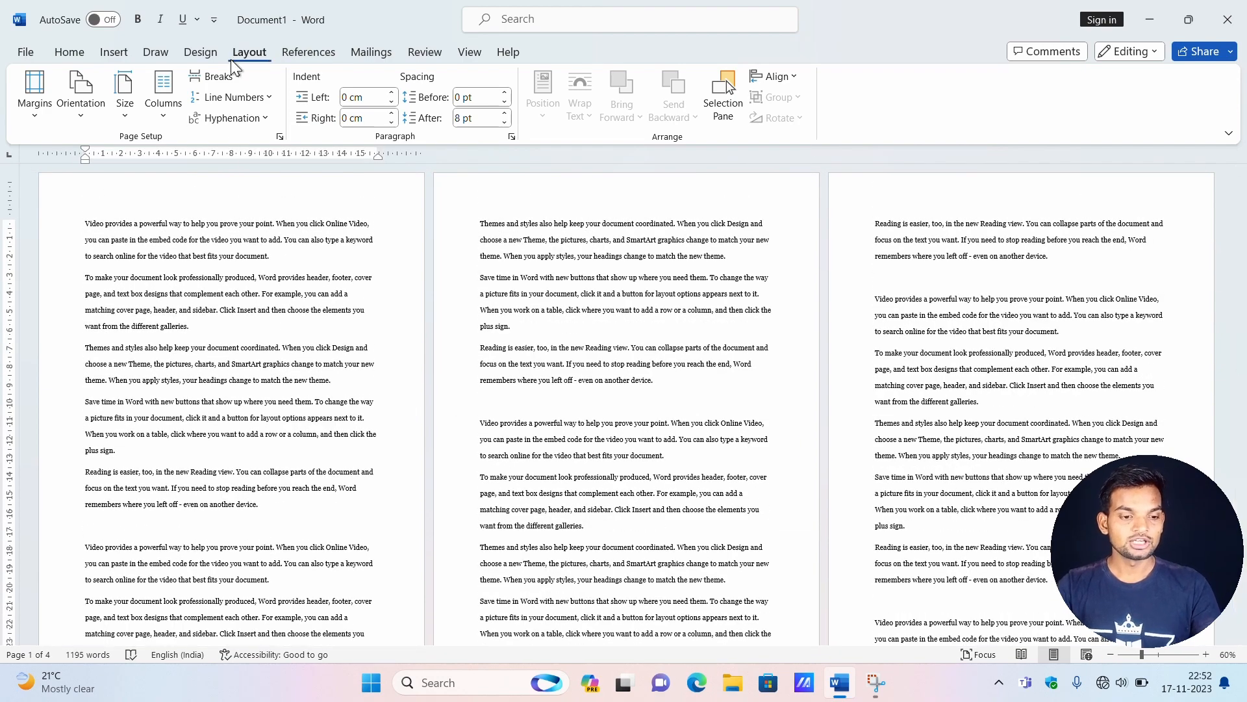
pyautogui.scroll(-3, 182, 423)
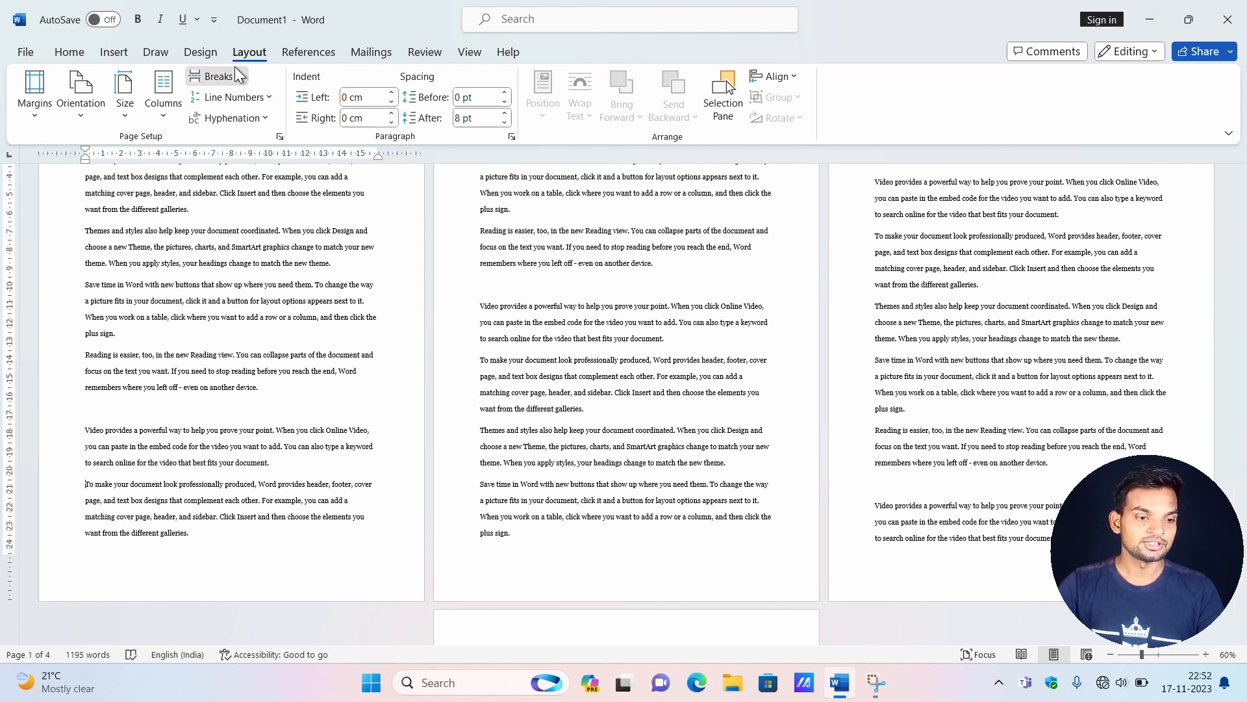
pyautogui.click(216, 76)
pyautogui.click(286, 466)
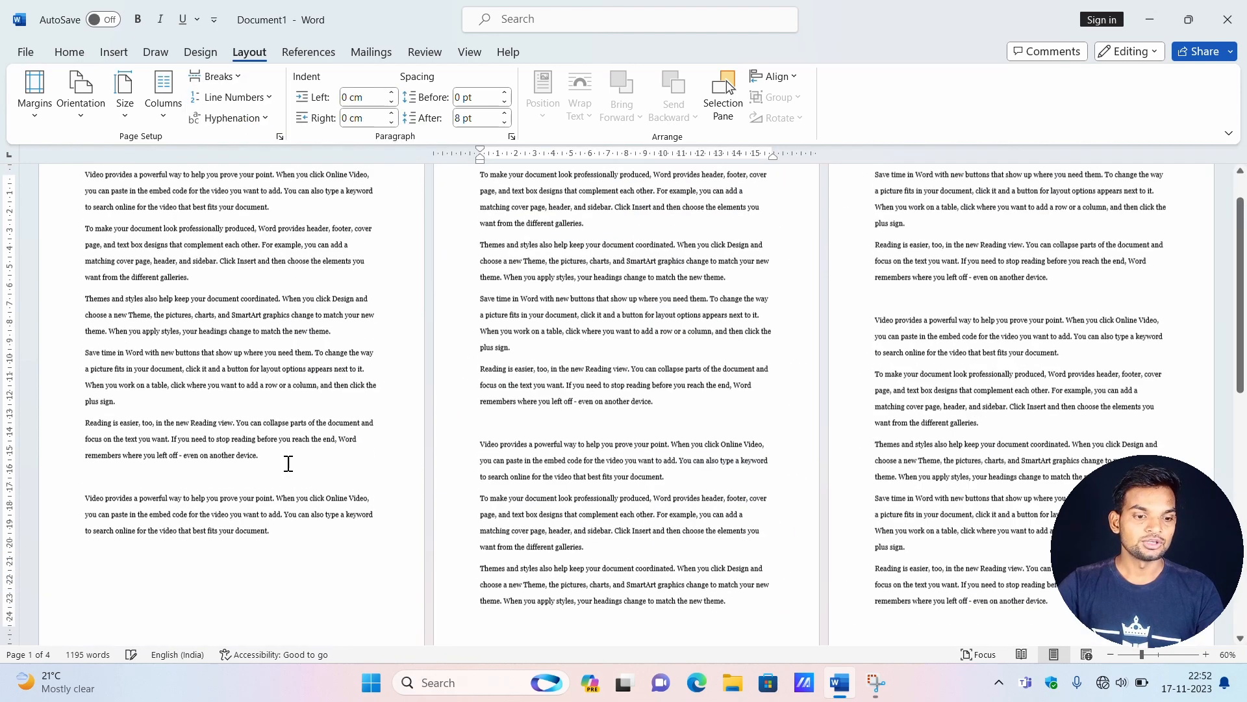
pyautogui.scroll(1, 513, 364)
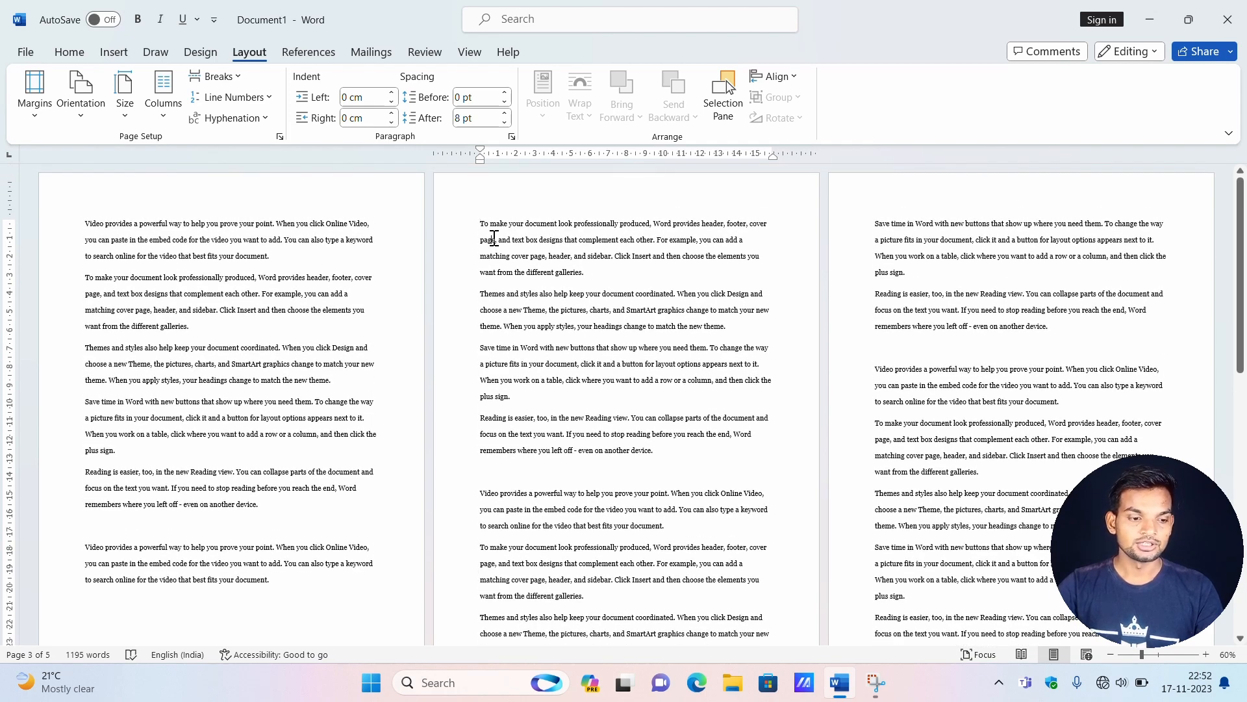
pyautogui.click(144, 603)
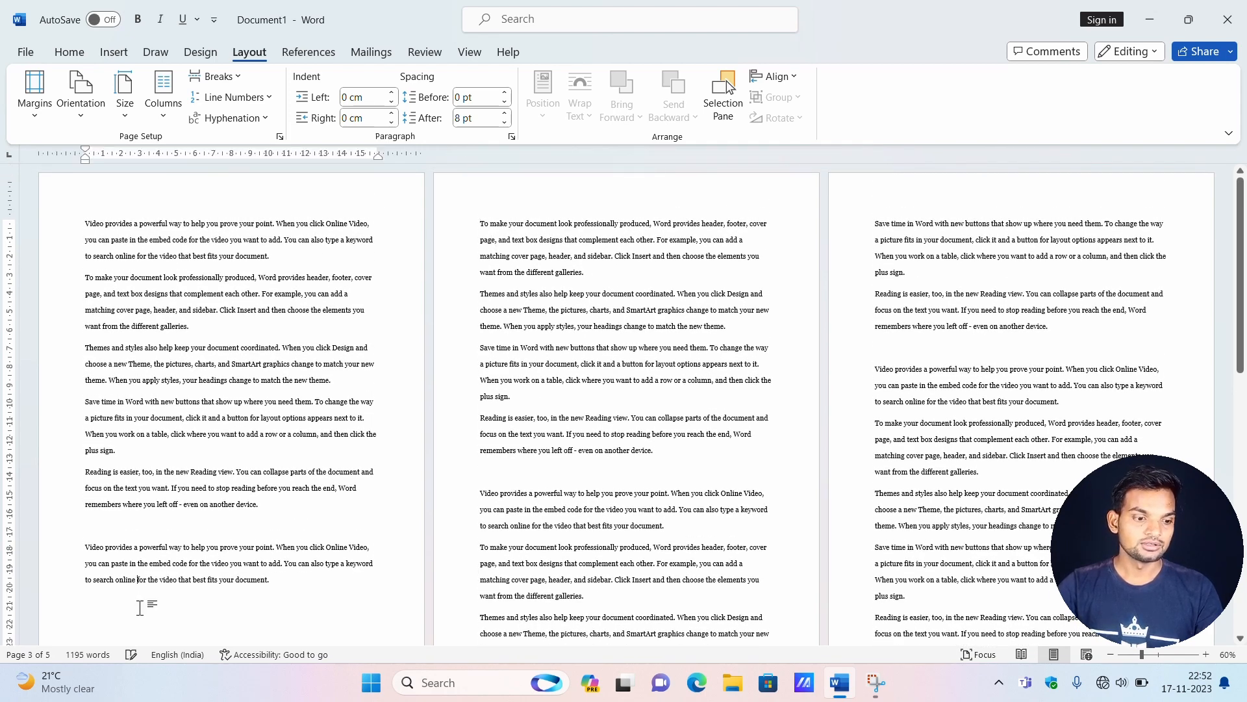
pyautogui.scroll(-1, 143, 604)
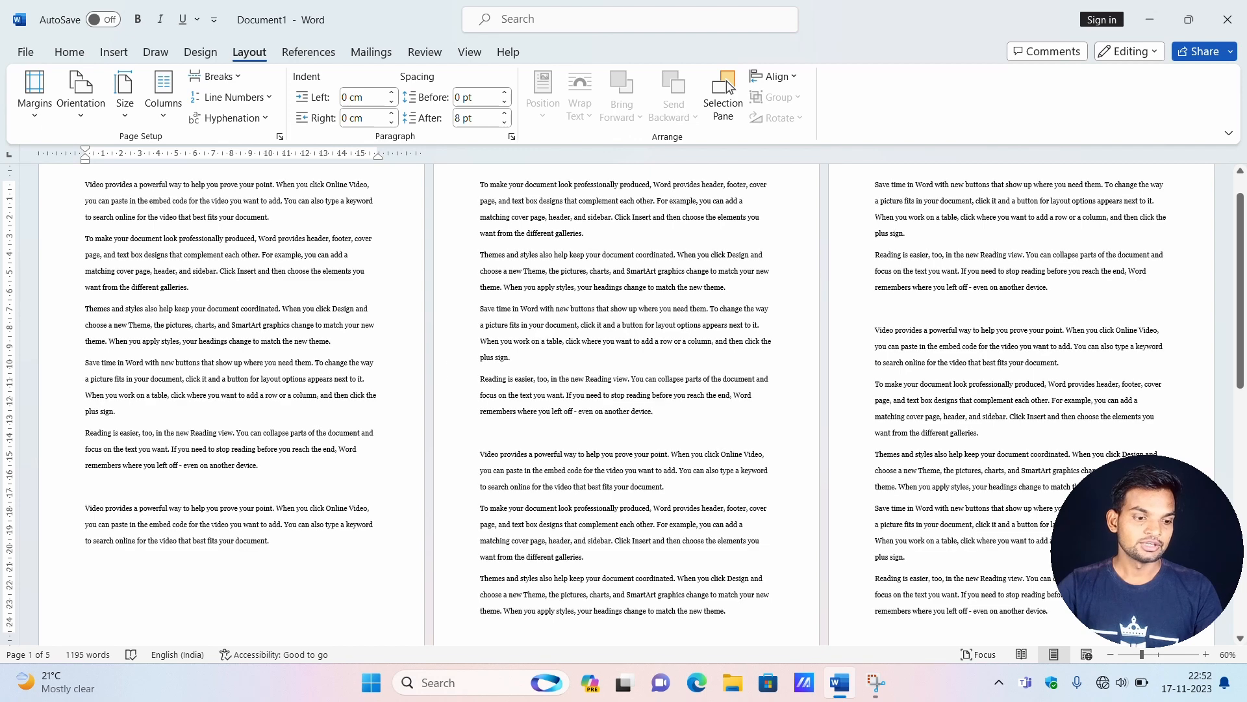
pyautogui.click(511, 201)
pyautogui.click(185, 557)
pyautogui.scroll(1, 446, 353)
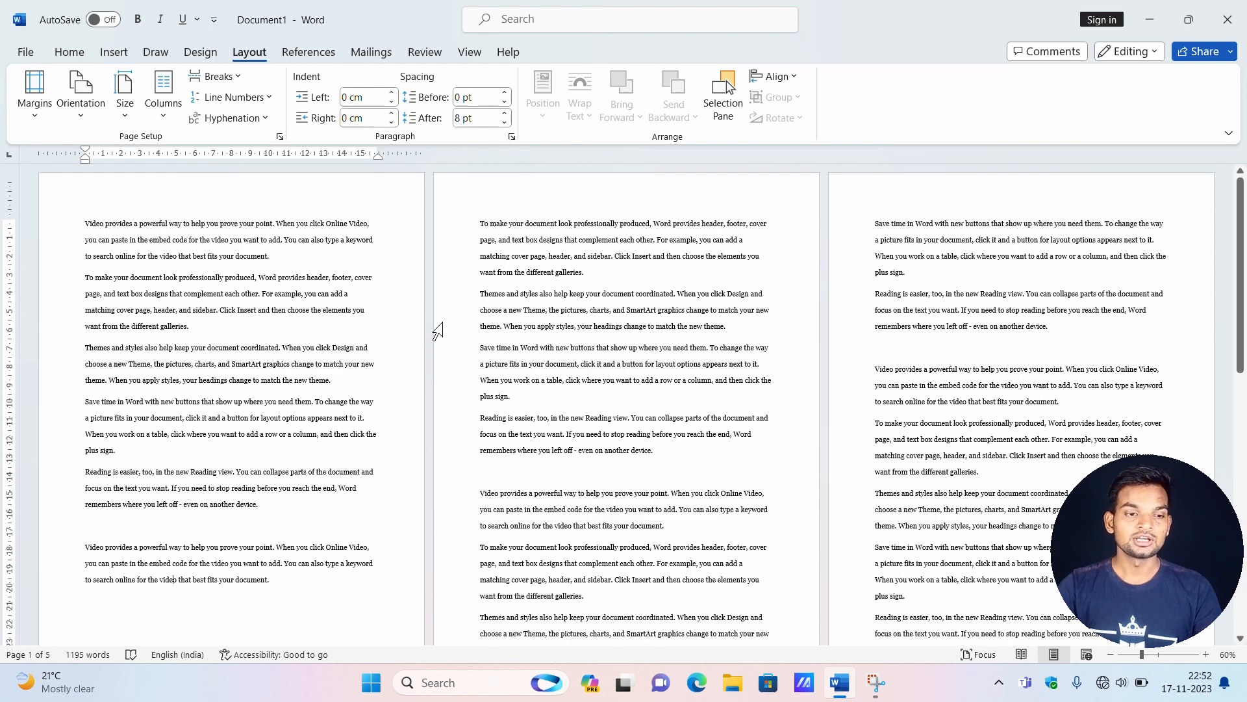
pyautogui.click(218, 77)
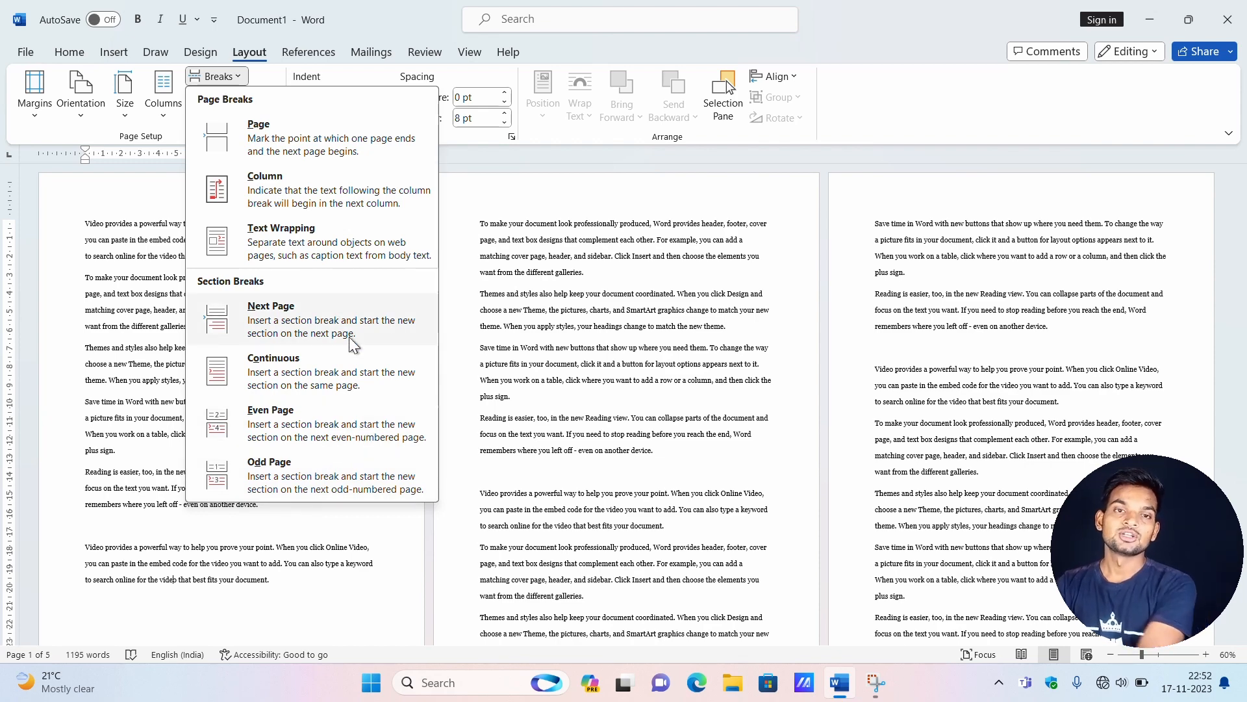
pyautogui.click(467, 190)
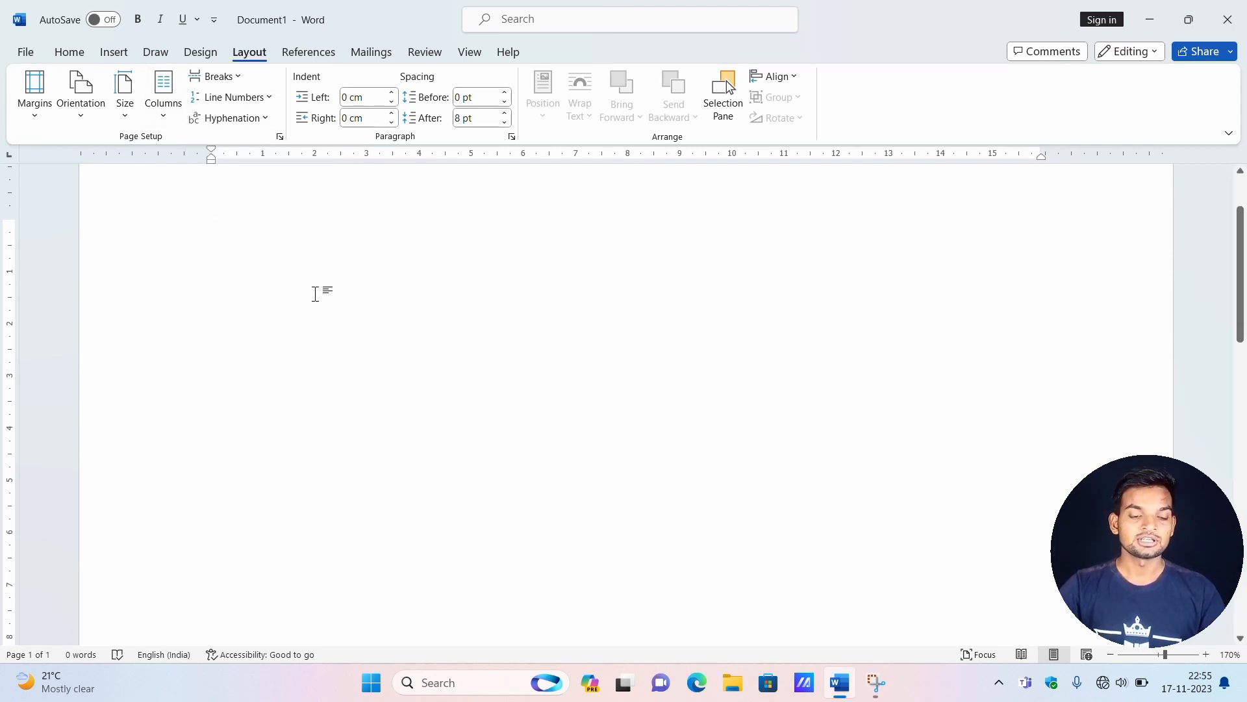
# Fill the blank document with generated sample text using =rand(10,10).
pyautogui.write('=')
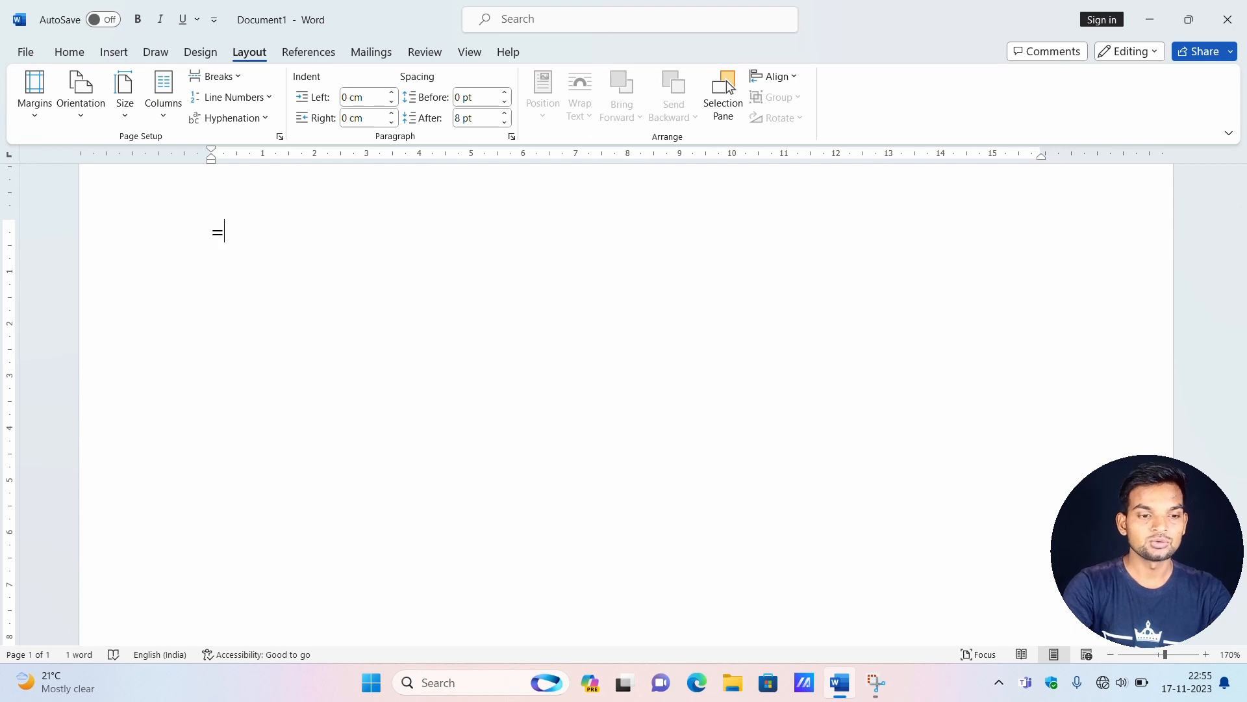
pyautogui.write('rand')
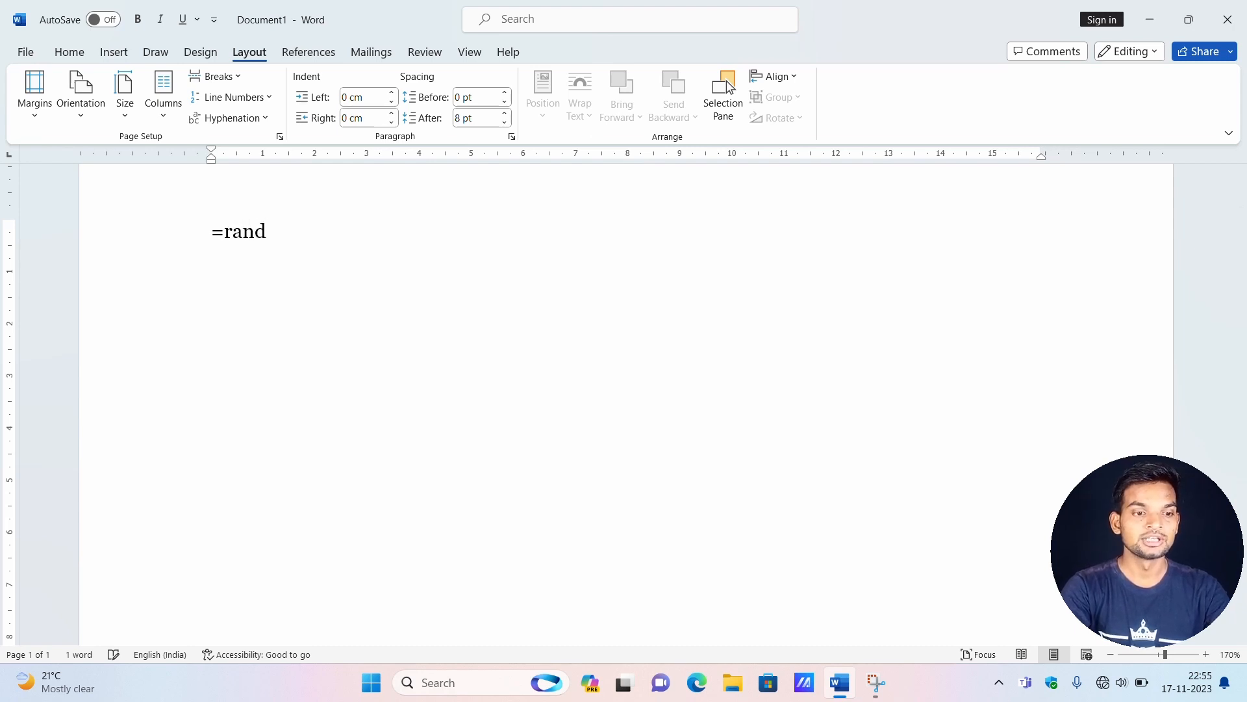
pyautogui.write('(1')
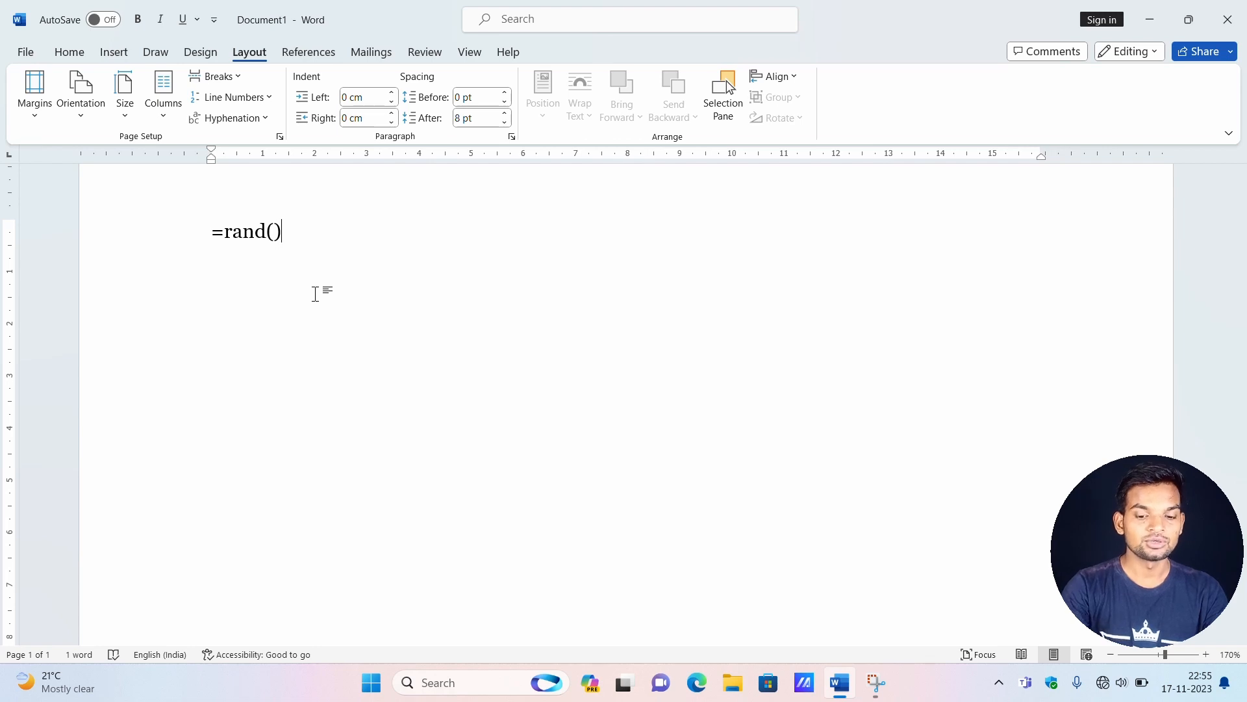
pyautogui.write(')')
pyautogui.press('Left')
pyautogui.write('10')
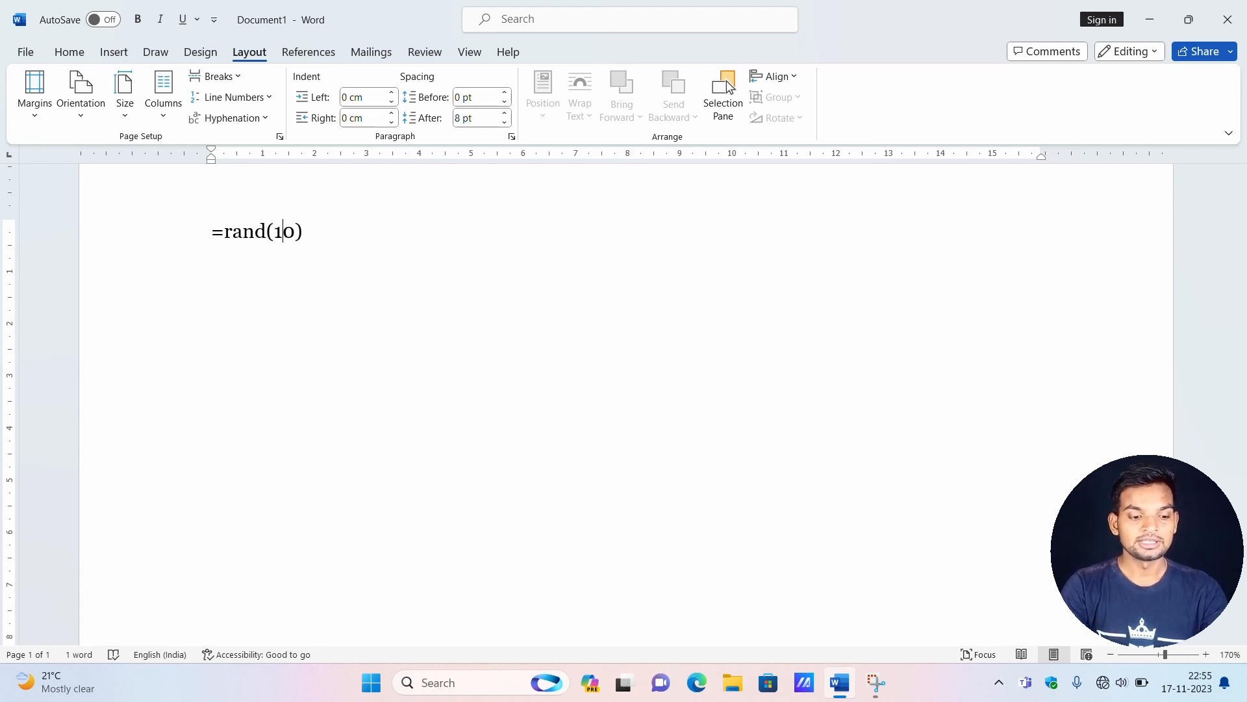
pyautogui.write(',10')
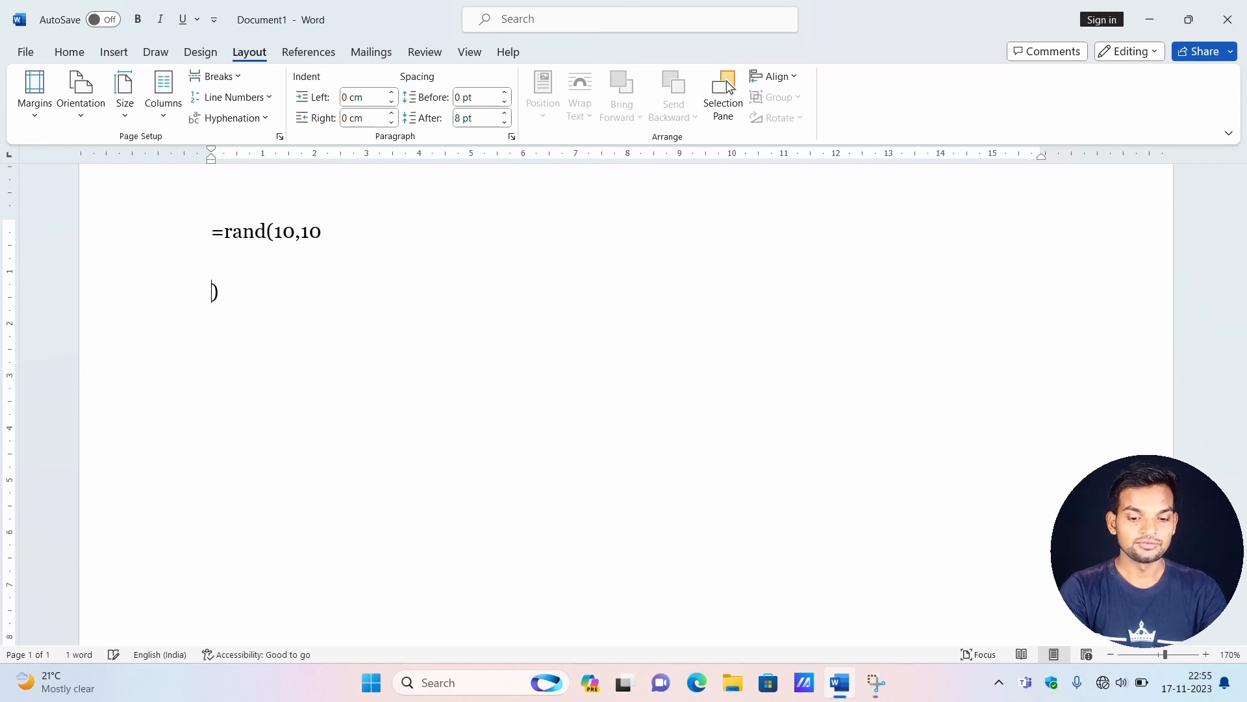
pyautogui.press('BackSpace')
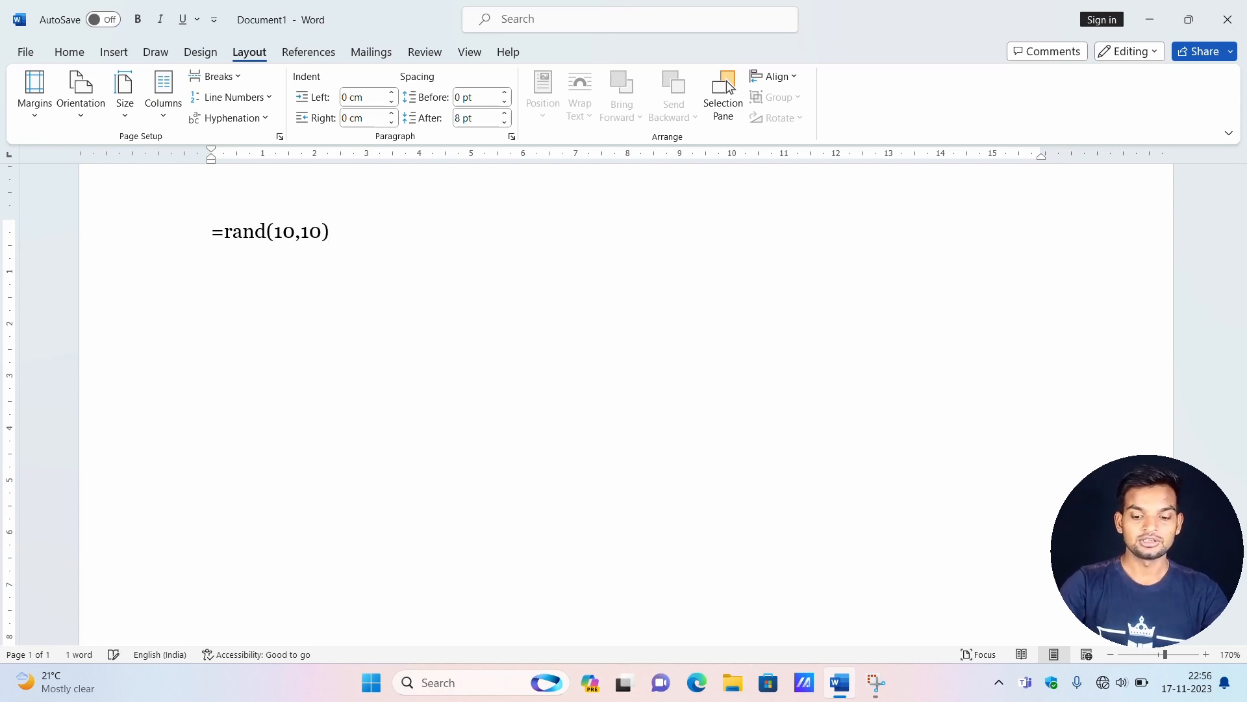
pyautogui.press('Return')
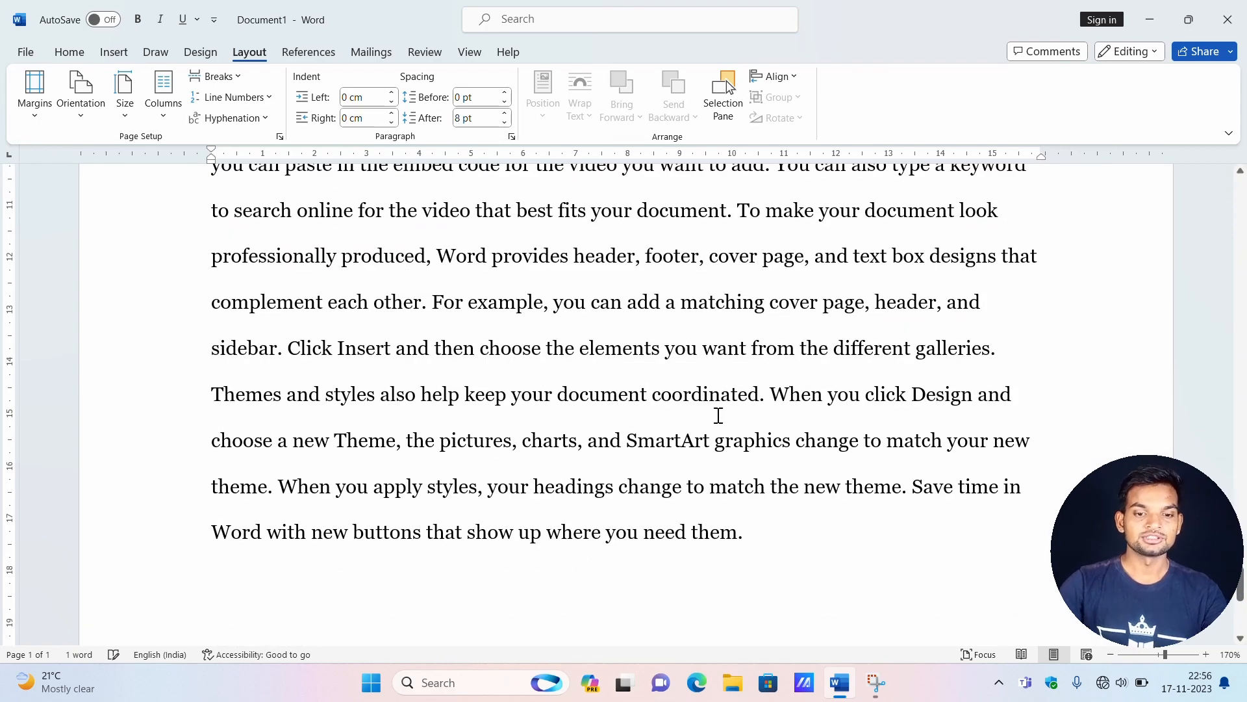
pyautogui.keyDown('ctrl'); pyautogui.scroll(-10, 715, 409); pyautogui.keyUp('ctrl')
pyautogui.keyDown('ctrl'); pyautogui.scroll(-3, 650, 308); pyautogui.keyUp('ctrl')
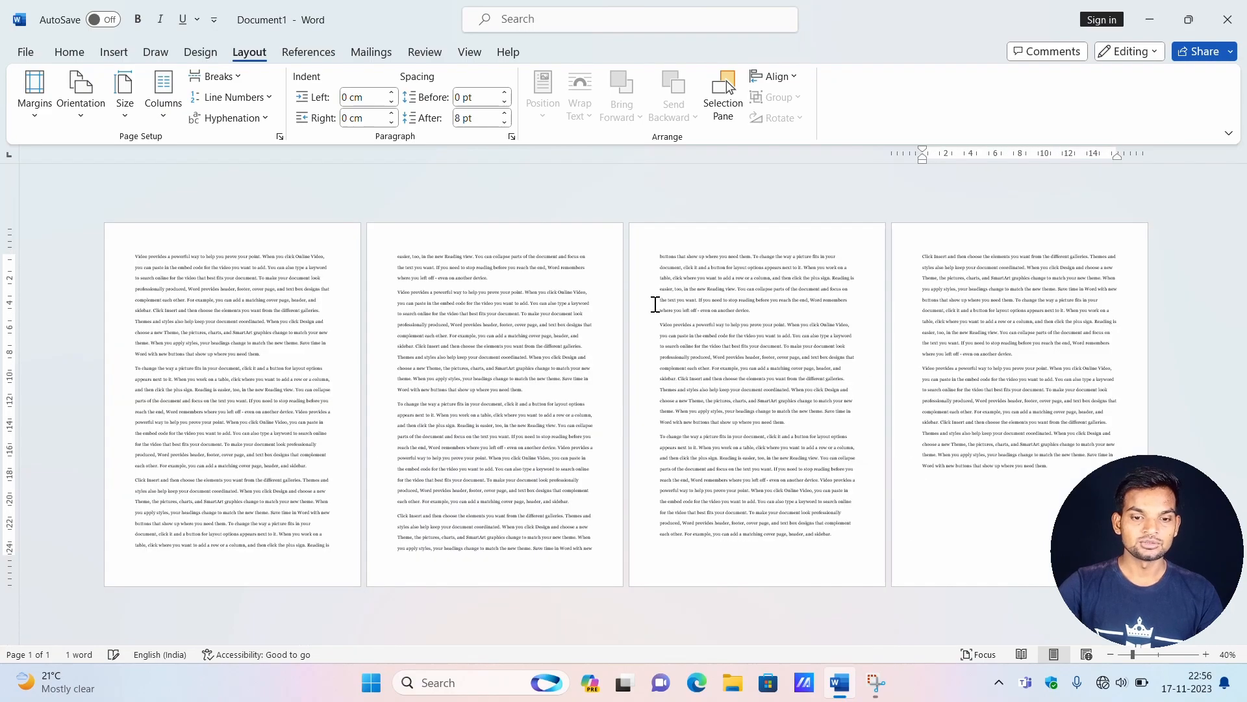
# Apply continuous line numbering to the whole document and review the numbering across all pages.
pyautogui.keyDown('ctrl'); pyautogui.scroll(3, 326, 297); pyautogui.keyUp('ctrl')
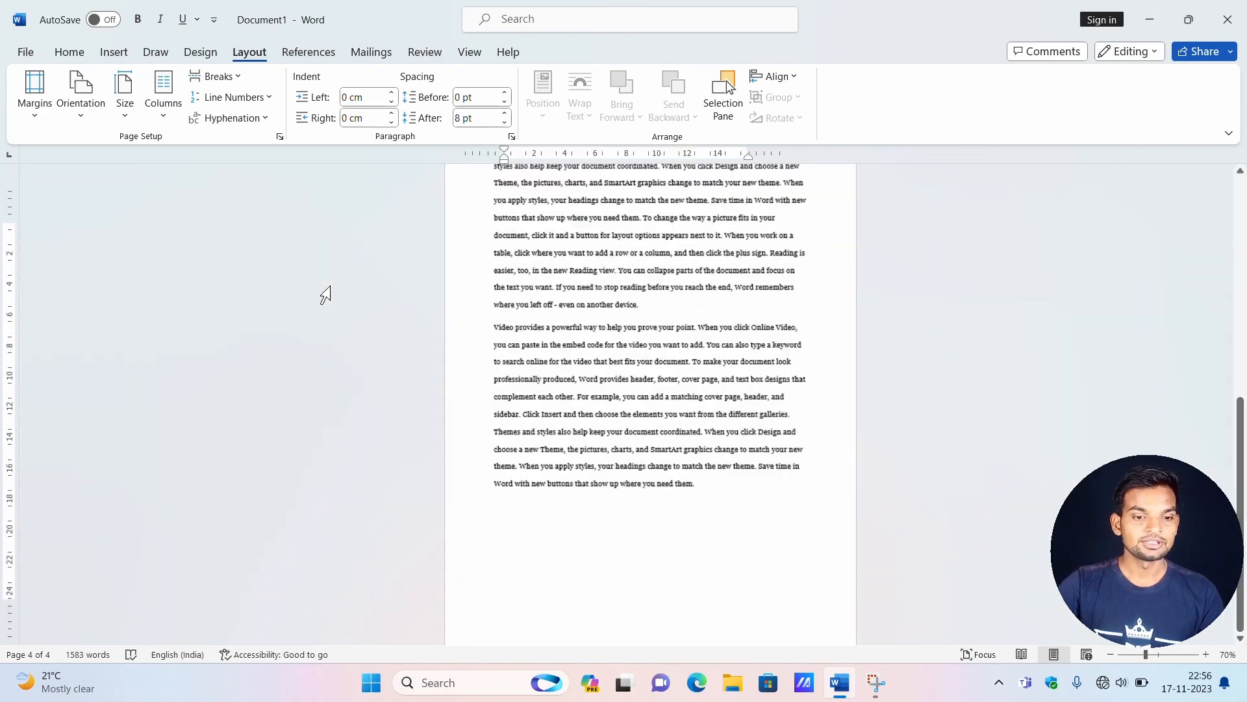
pyautogui.scroll(15, 332, 284)
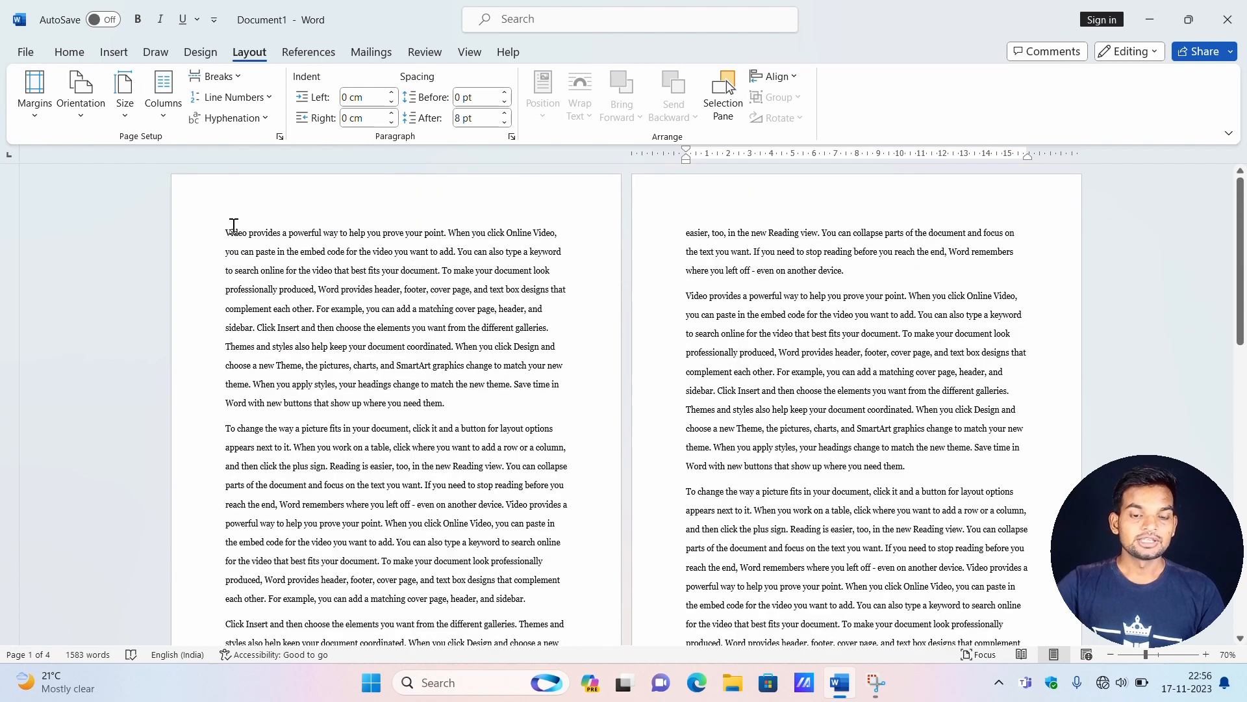
pyautogui.click(225, 232)
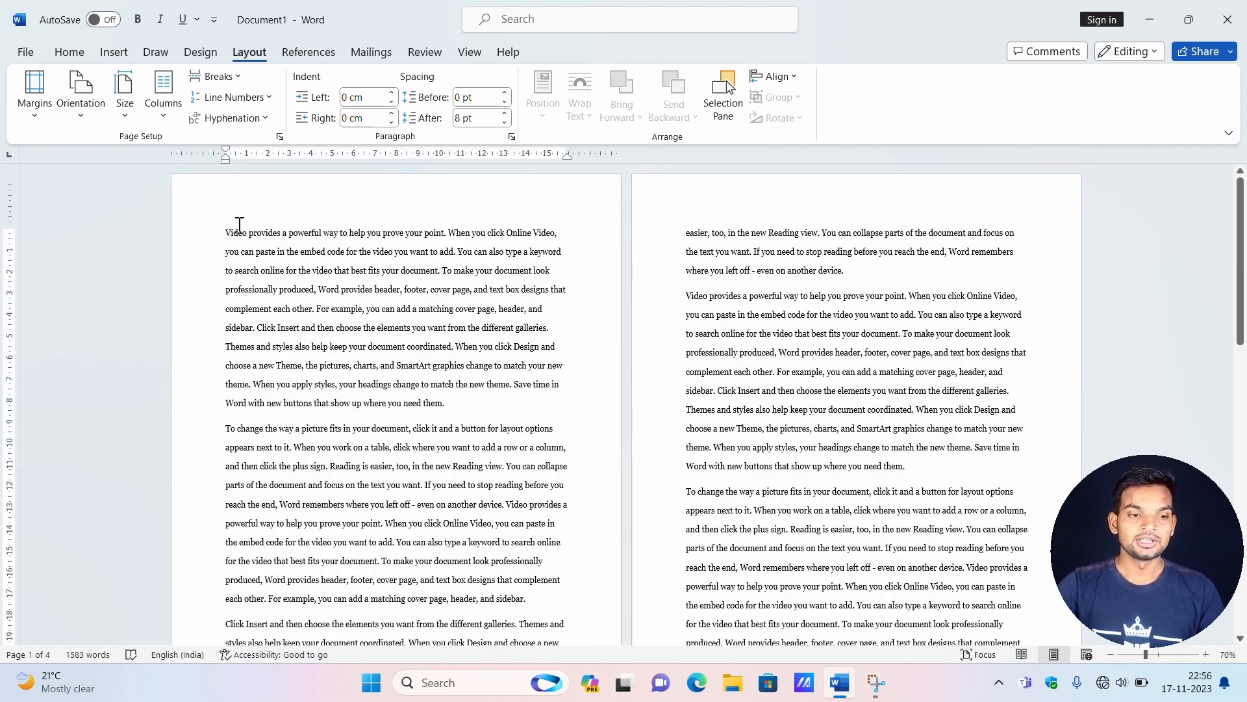
pyautogui.click(265, 101)
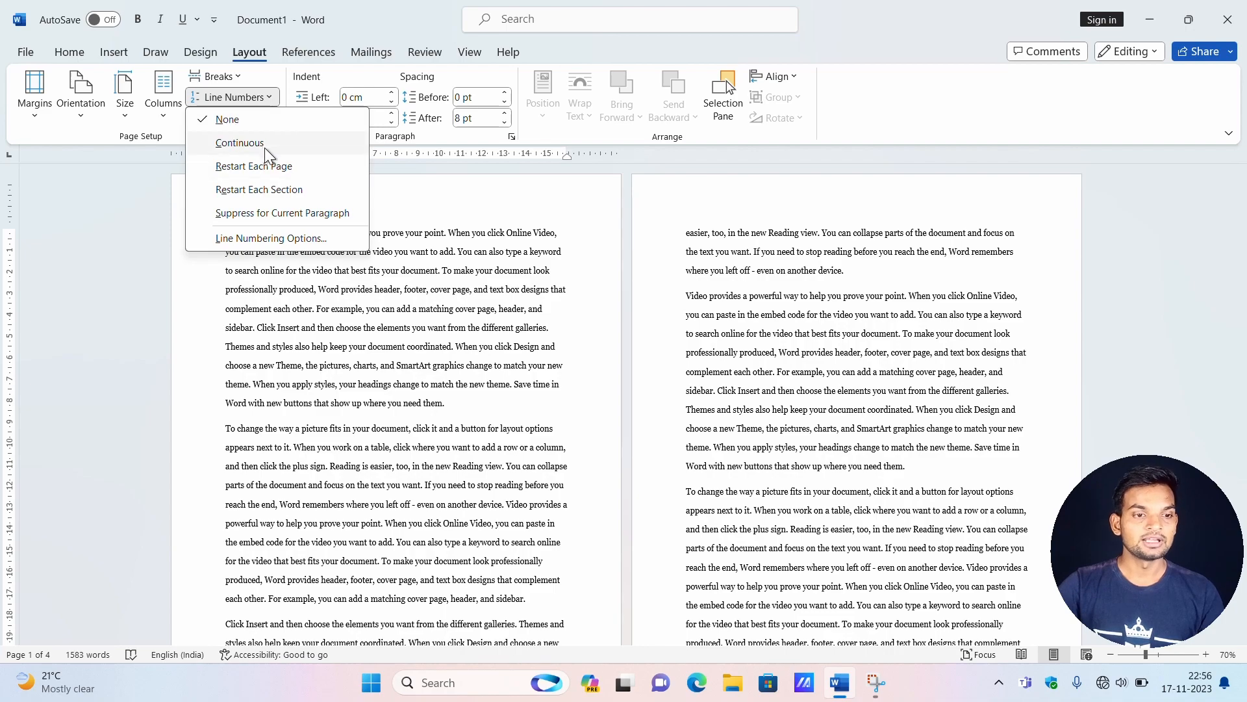
pyautogui.click(264, 146)
pyautogui.scroll(-15, 562, 365)
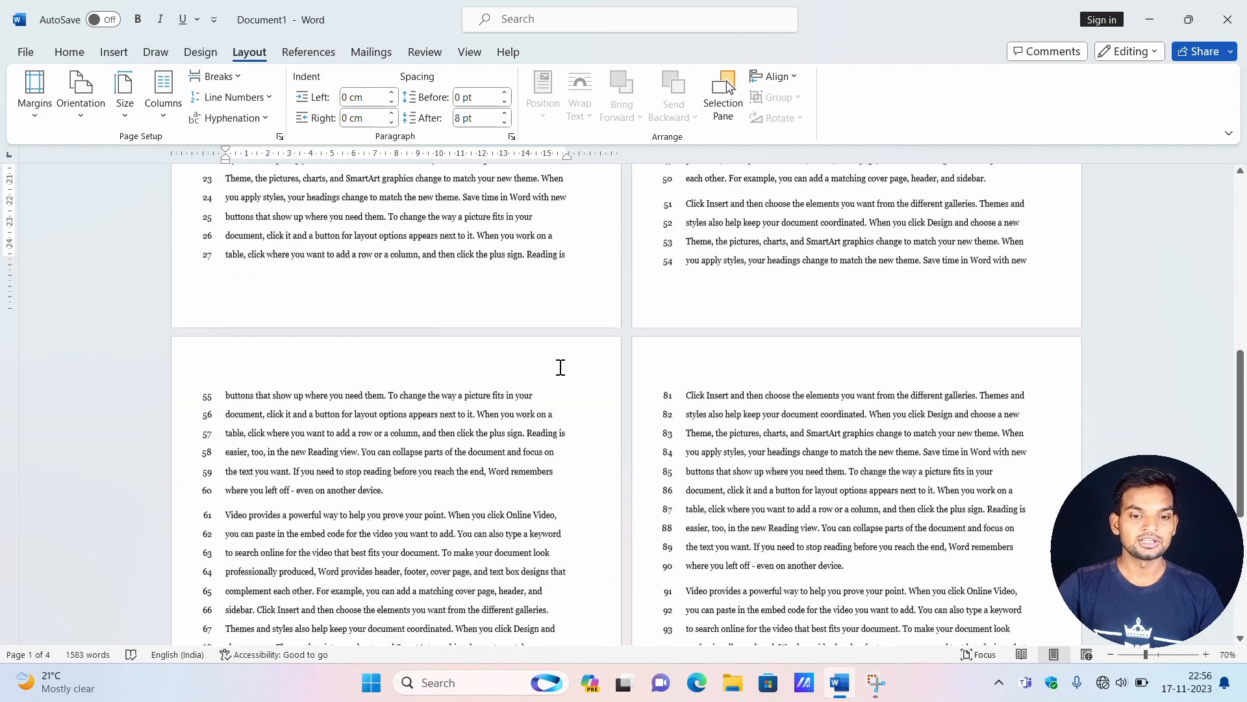
pyautogui.scroll(-1, 625, 408)
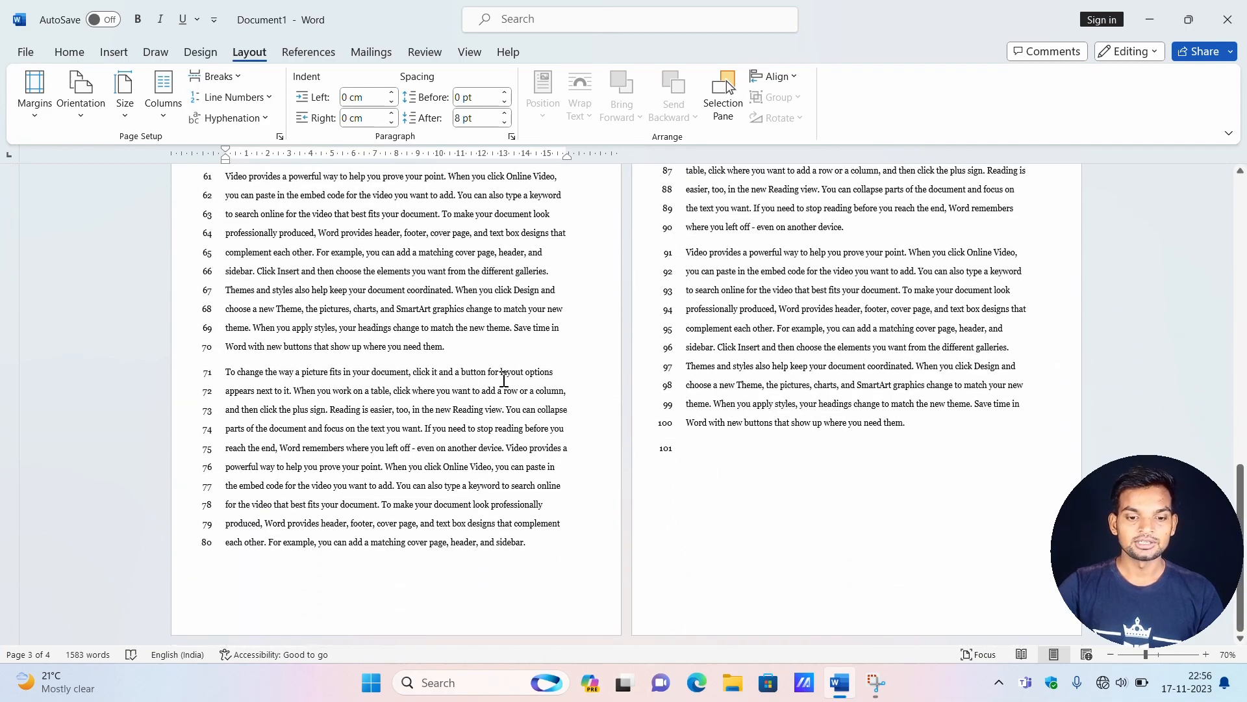
pyautogui.scroll(10, 504, 380)
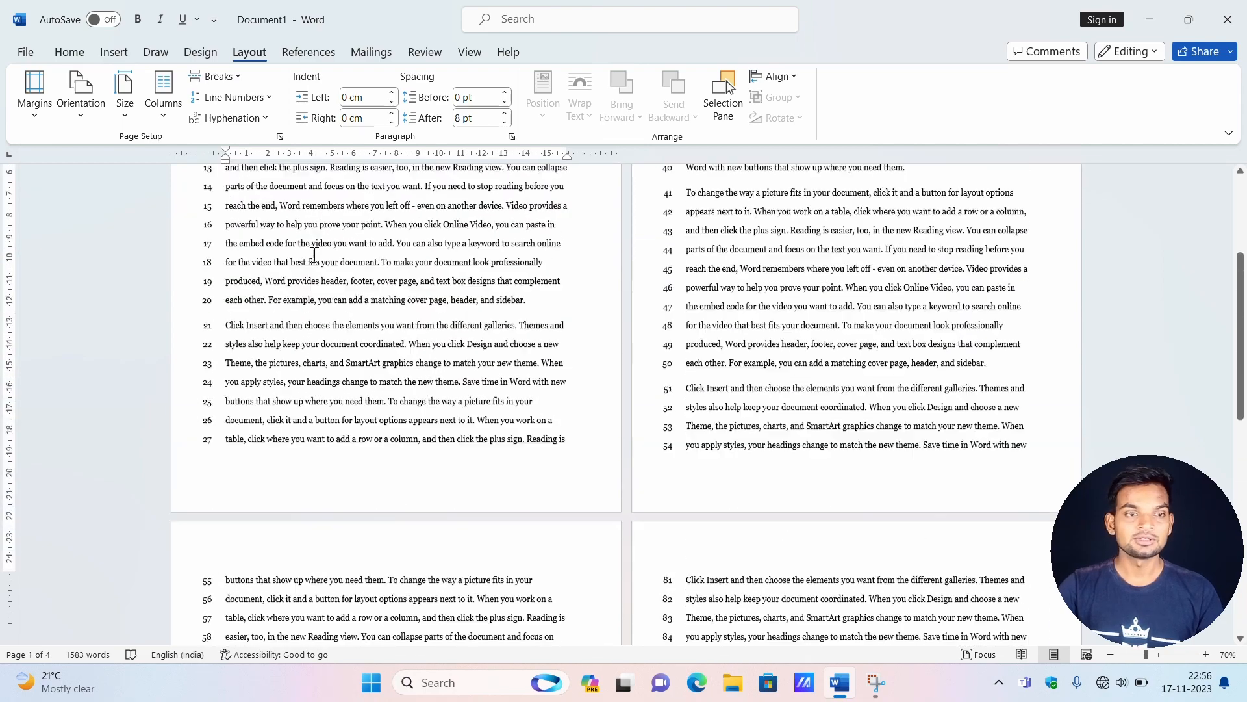
pyautogui.scroll(4, 314, 253)
# Set the line numbering to restart on each page, review it across the pages, and remove the line numbers.
pyautogui.click(275, 96)
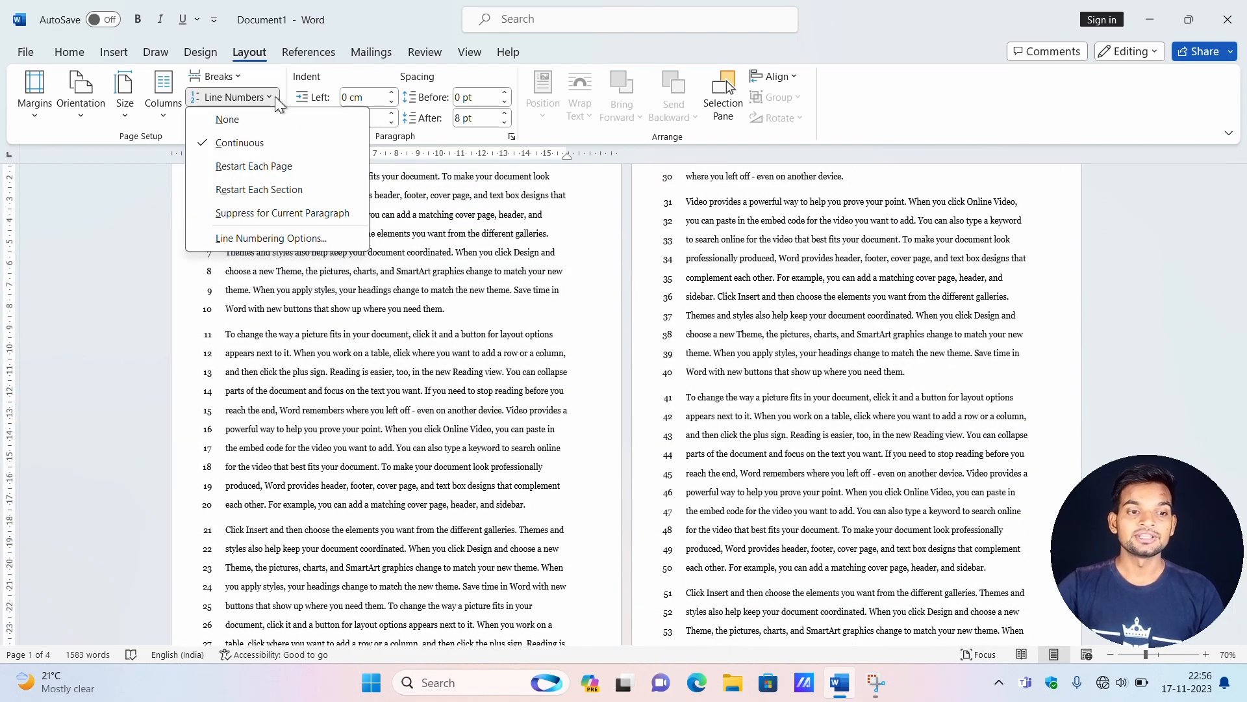
pyautogui.click(275, 167)
pyautogui.scroll(2, 279, 297)
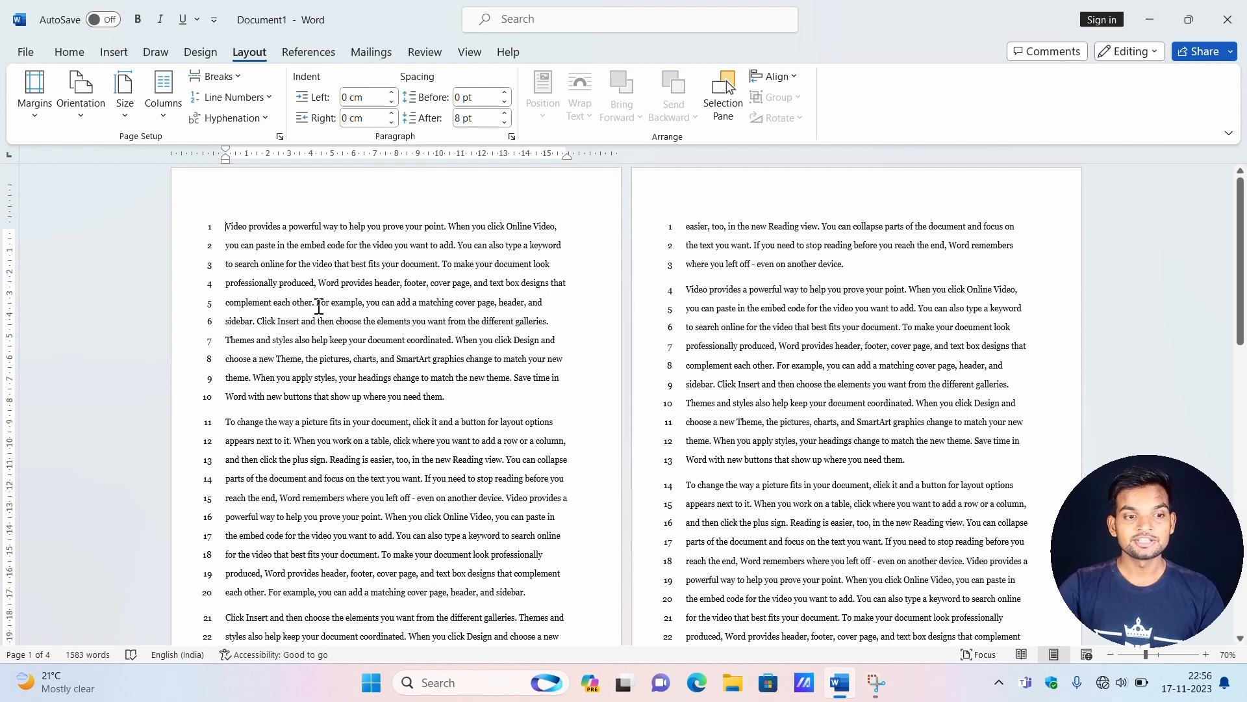
pyautogui.scroll(-1, 279, 296)
pyautogui.scroll(1, 253, 230)
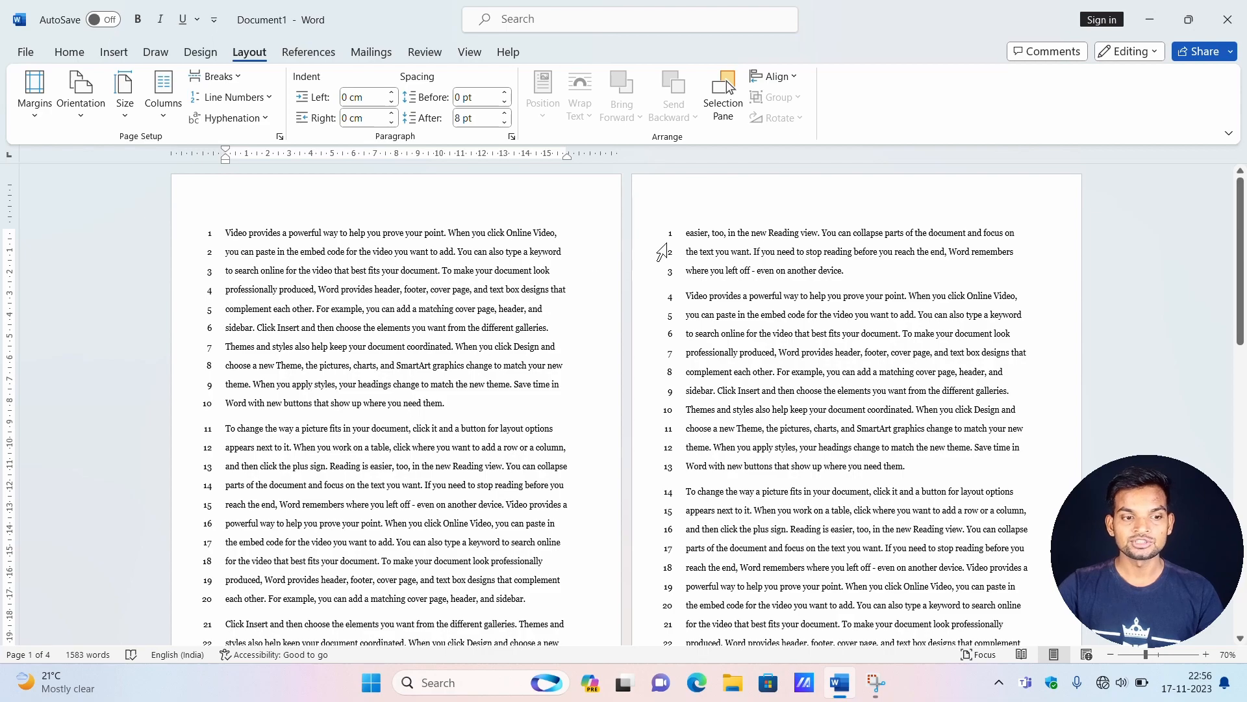
pyautogui.scroll(-10, 665, 247)
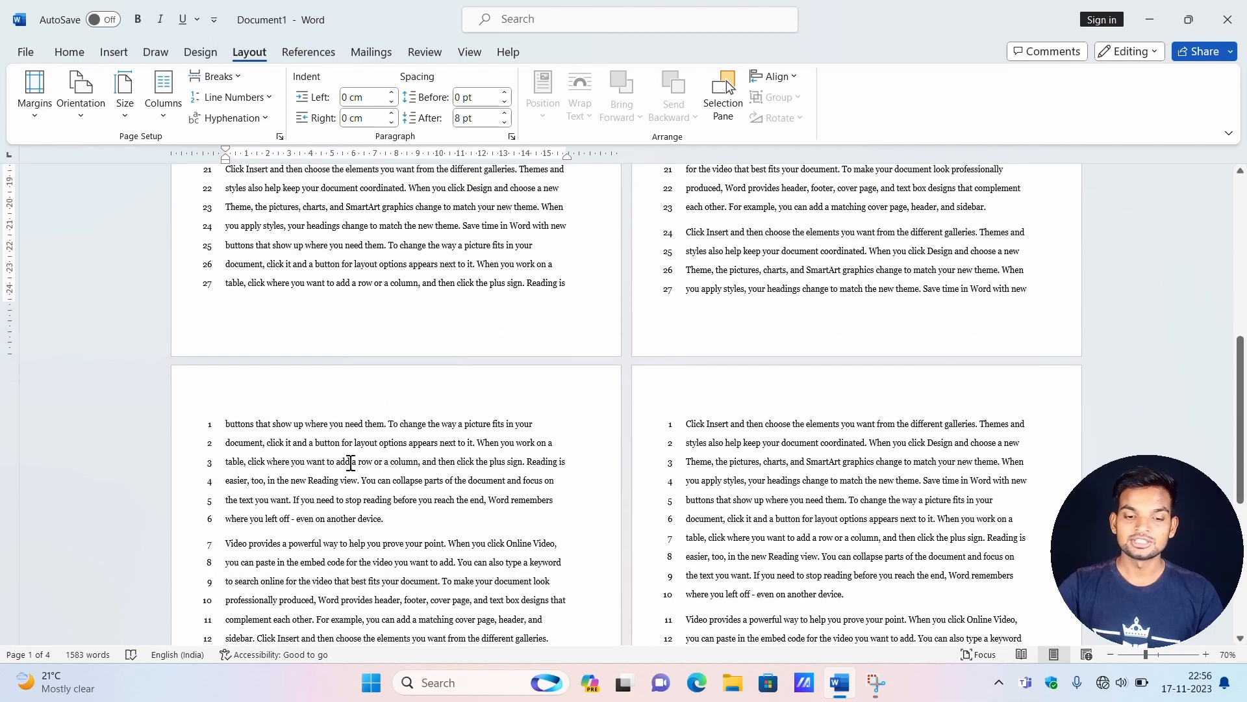
pyautogui.scroll(6, 495, 291)
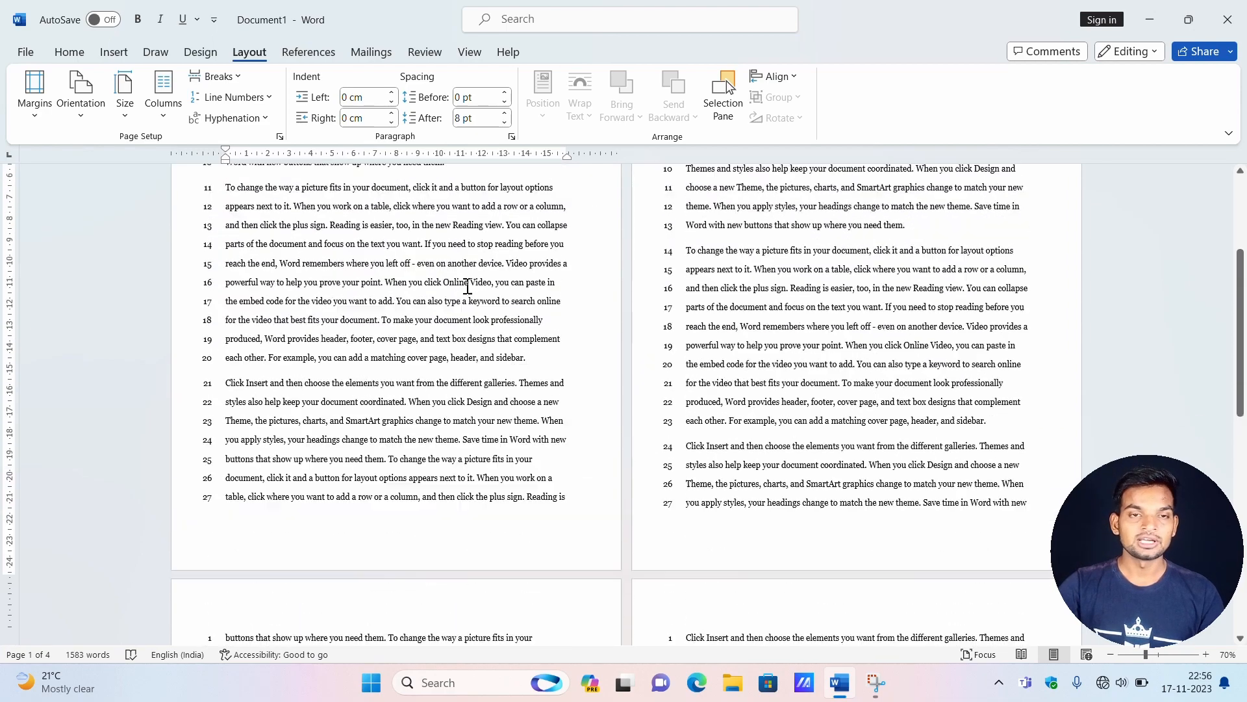
pyautogui.click(268, 91)
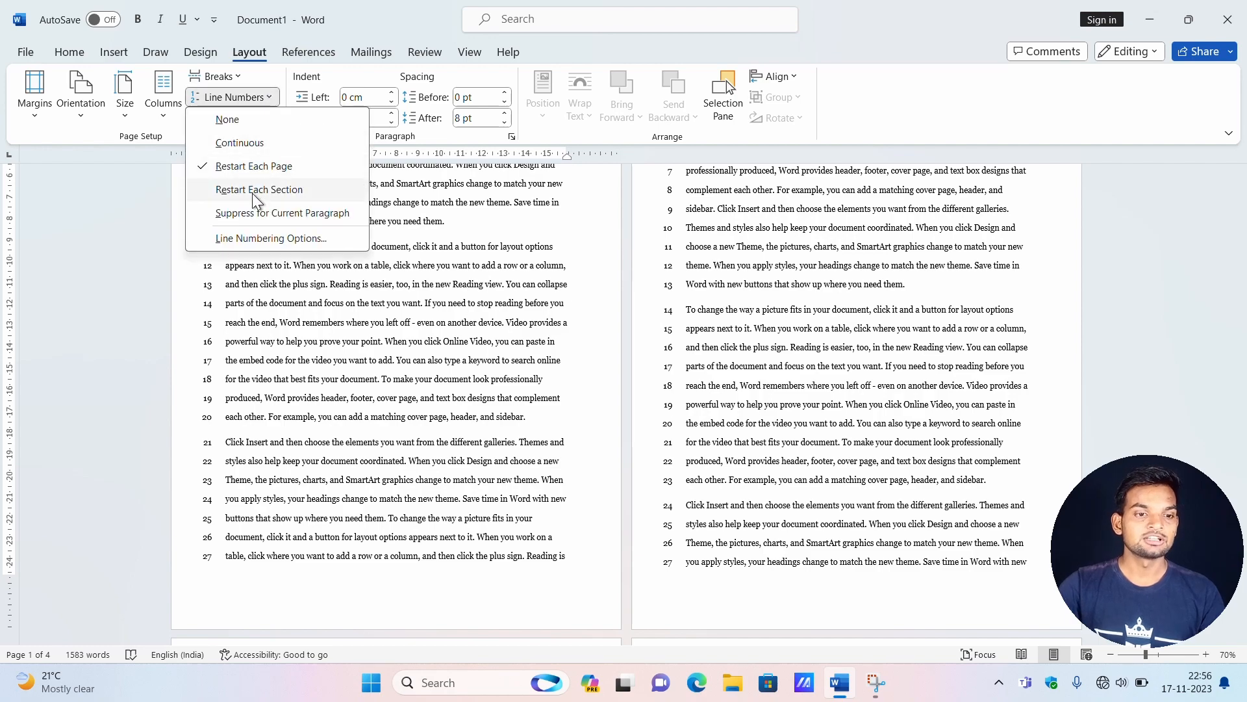
pyautogui.click(241, 113)
# Insert a Next Page section break before the "Click Insert and then choose" paragraph on page 1, and check the section labels in the header.
pyautogui.scroll(3, 321, 340)
pyautogui.scroll(-5, 321, 340)
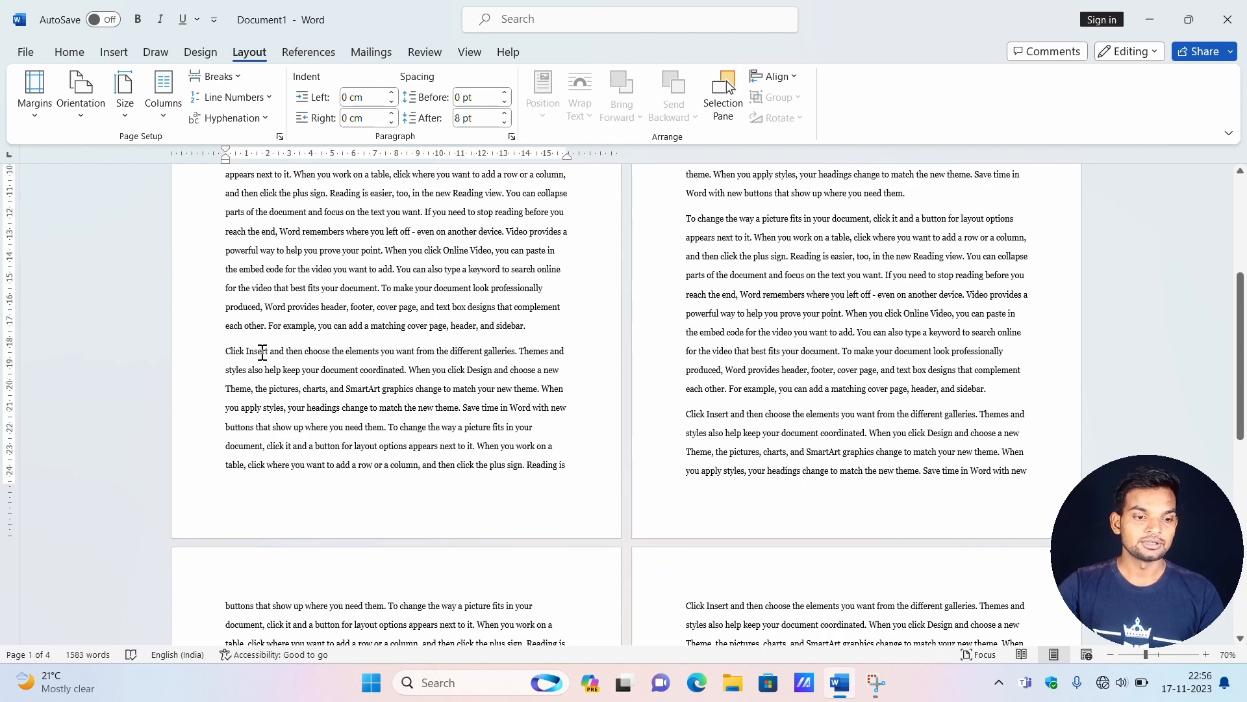
pyautogui.click(233, 79)
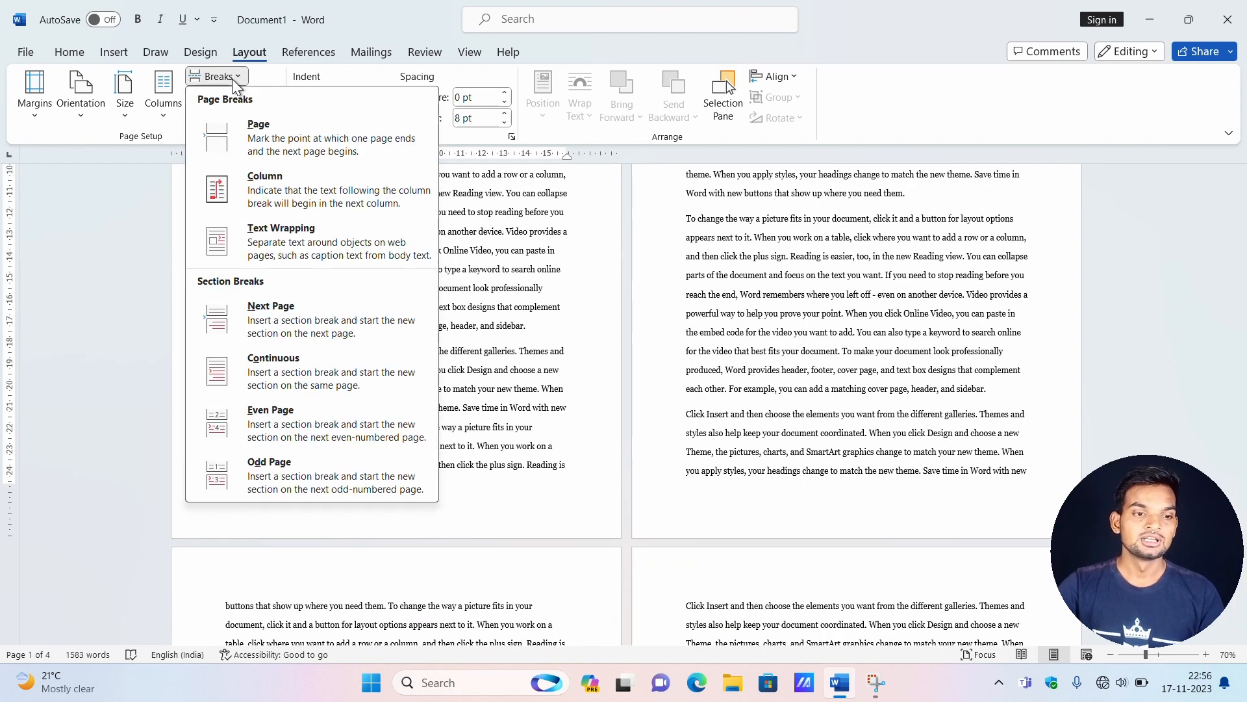
pyautogui.click(281, 309)
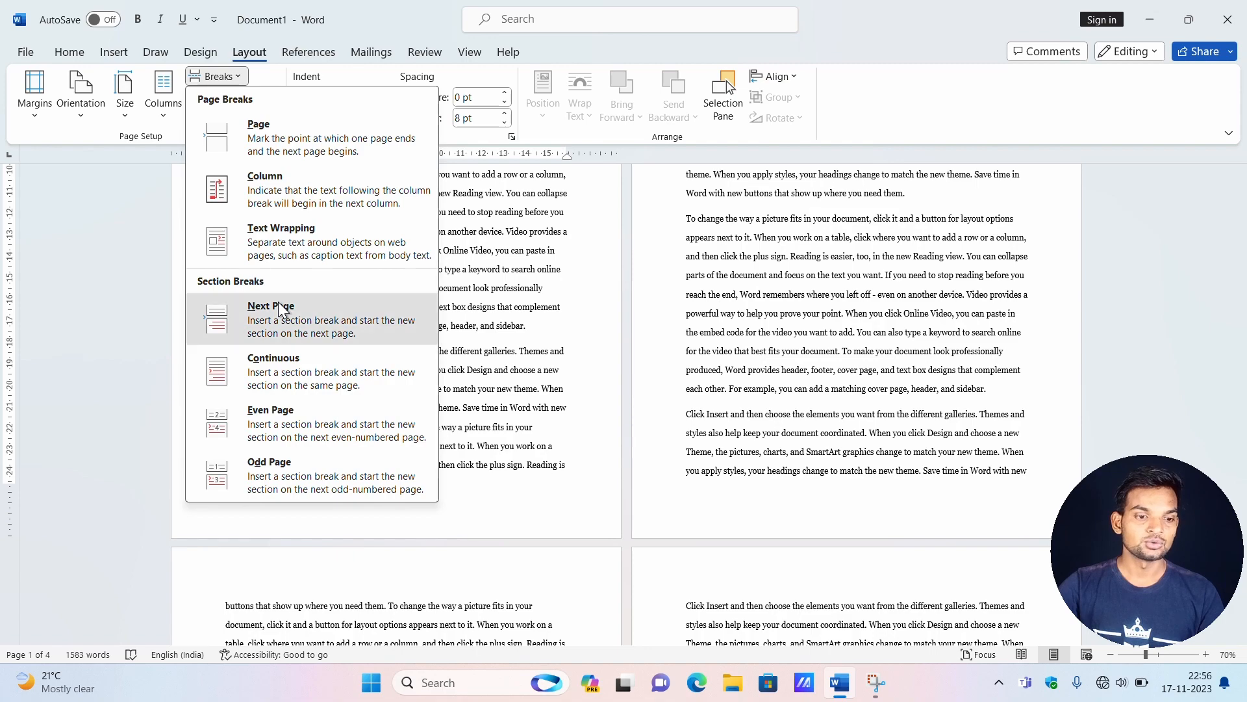
pyautogui.scroll(1, 660, 356)
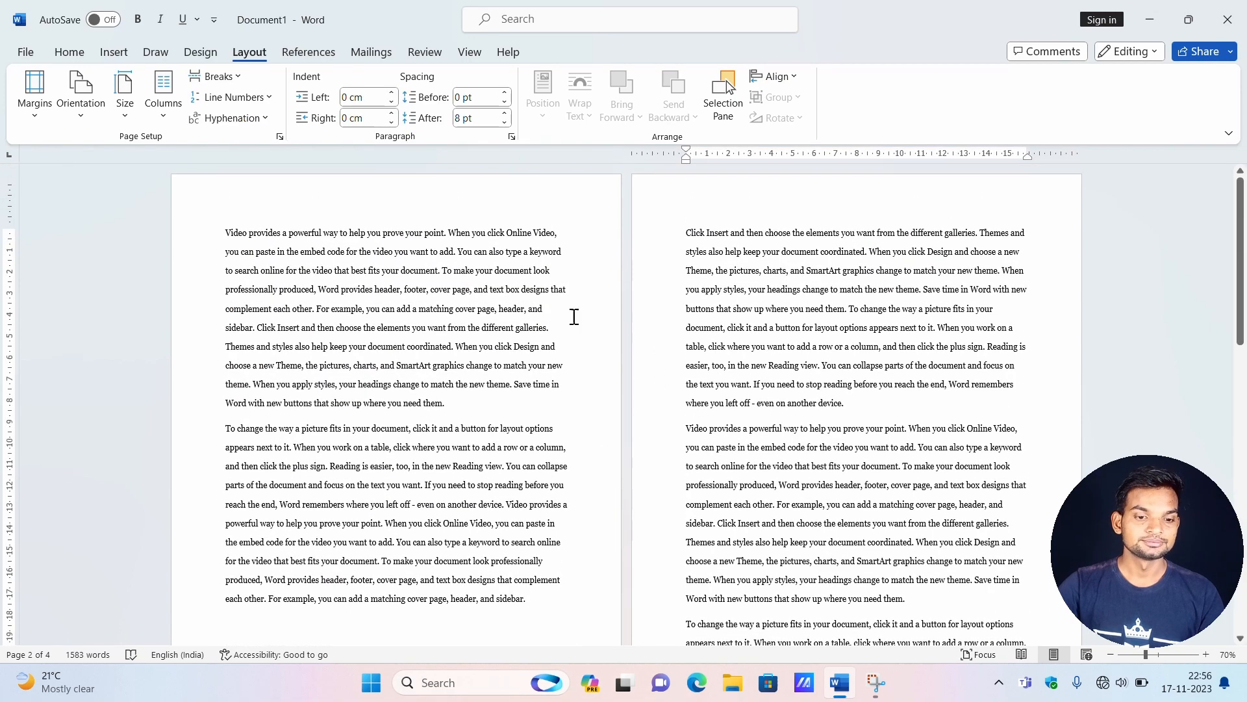
pyautogui.doubleClick(309, 209)
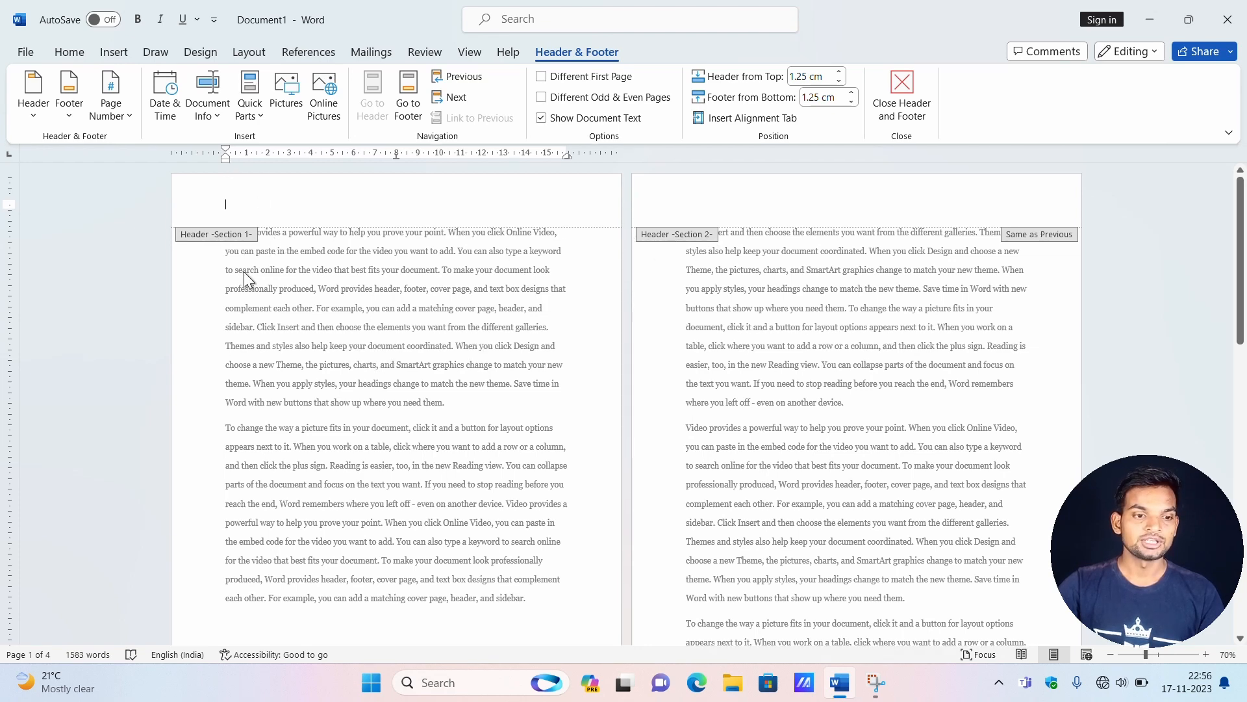
pyautogui.doubleClick(235, 250)
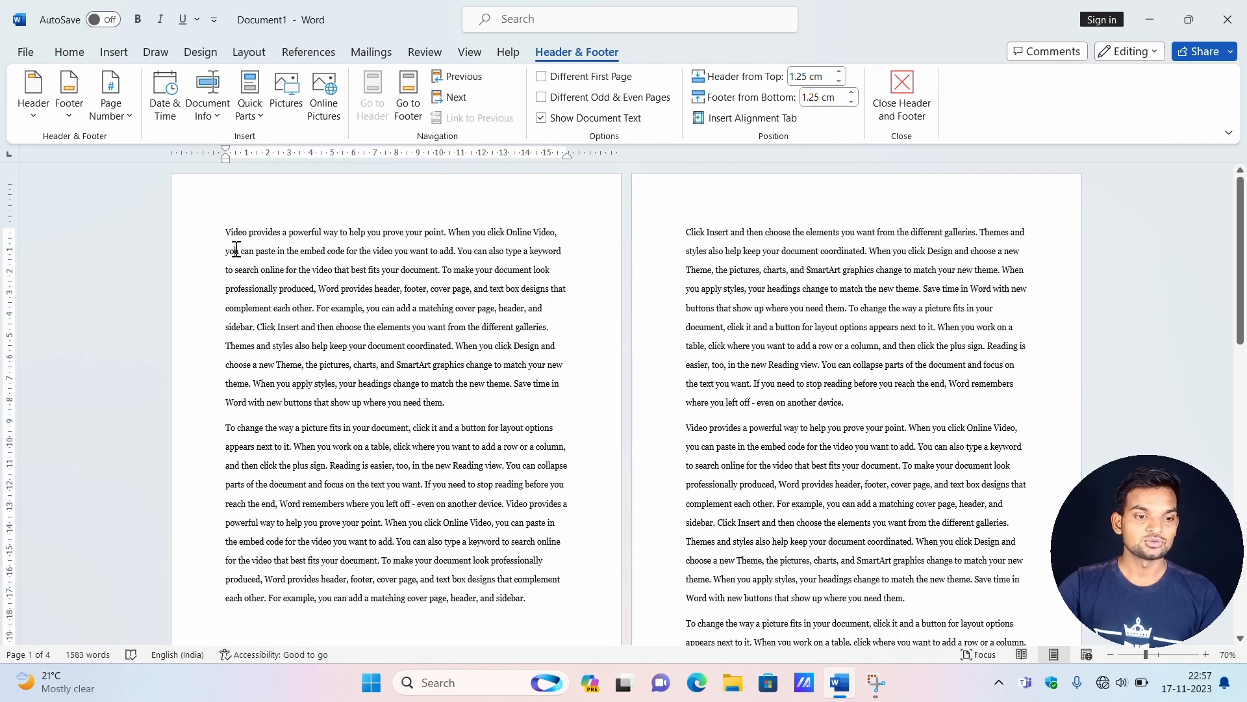
# Apply line numbering that restarts each section to the first section, starting at "Video provides a powerful way" on page 1.
pyautogui.click(223, 219)
pyautogui.click(245, 50)
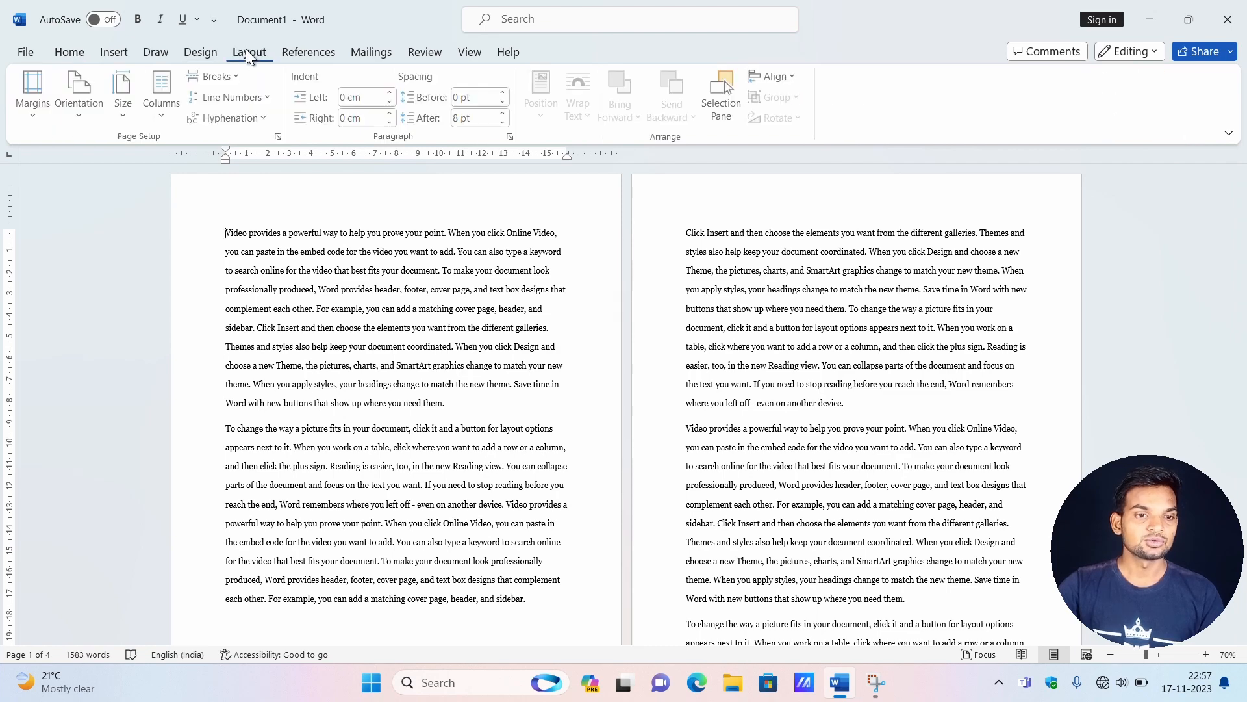
pyautogui.click(267, 92)
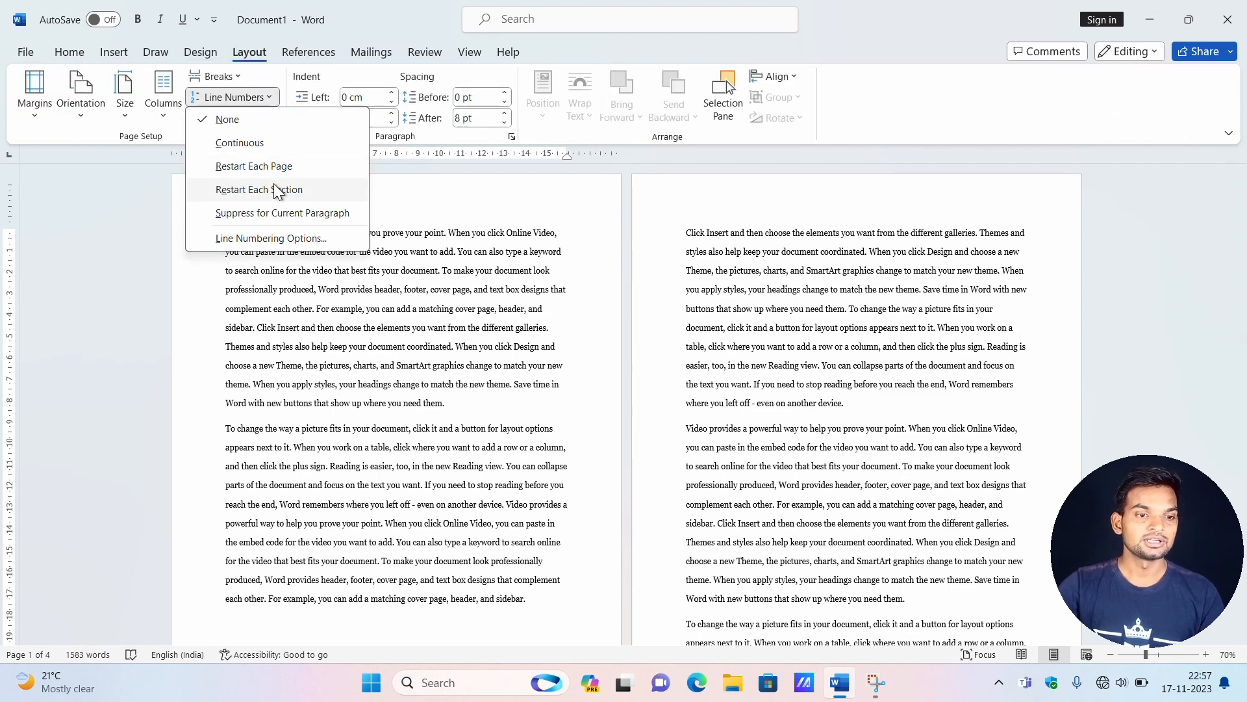
pyautogui.click(281, 190)
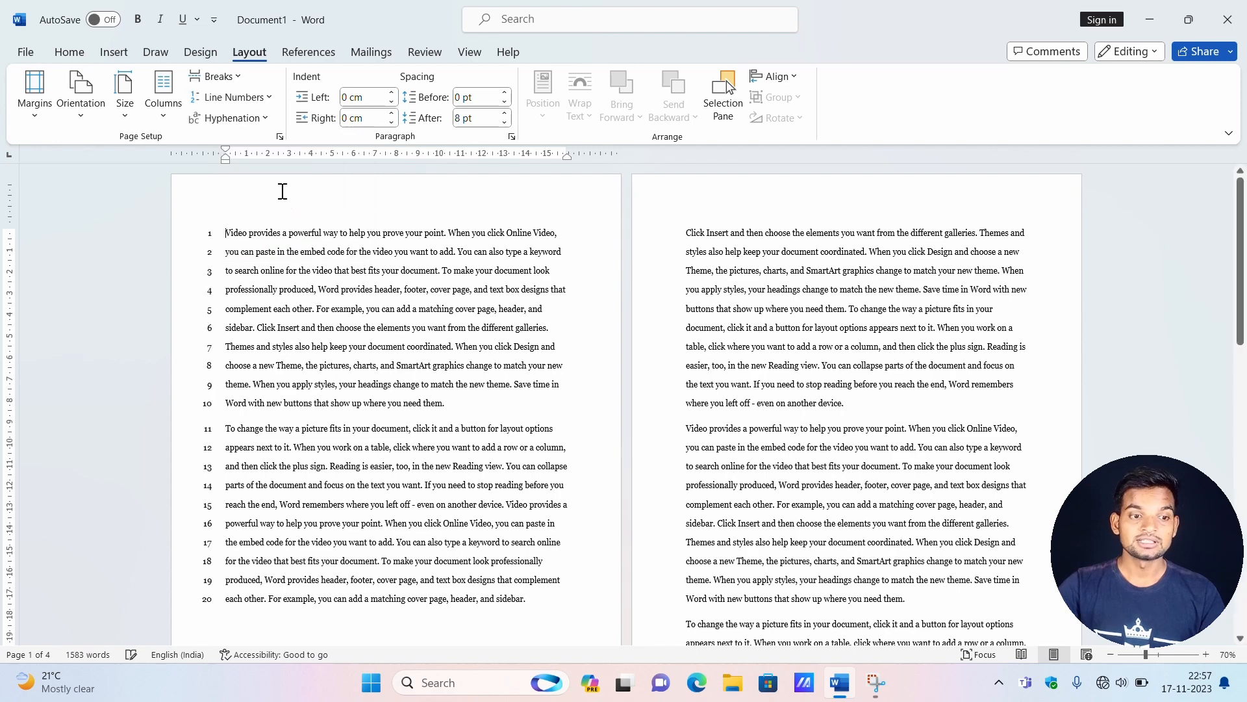
pyautogui.scroll(-3, 270, 374)
pyautogui.scroll(3, 273, 383)
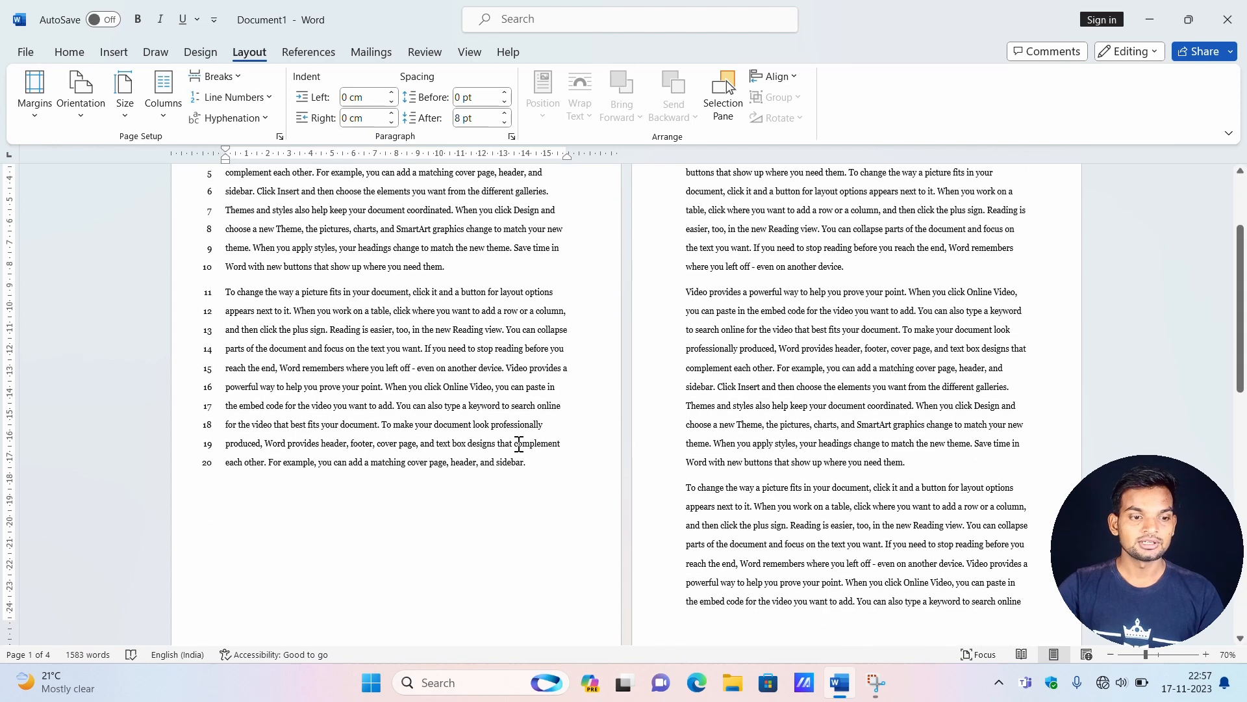
# Apply line numbering that restarts each section to the second section, starting at "Click Insert and then choose" on page 2.
pyautogui.click(687, 237)
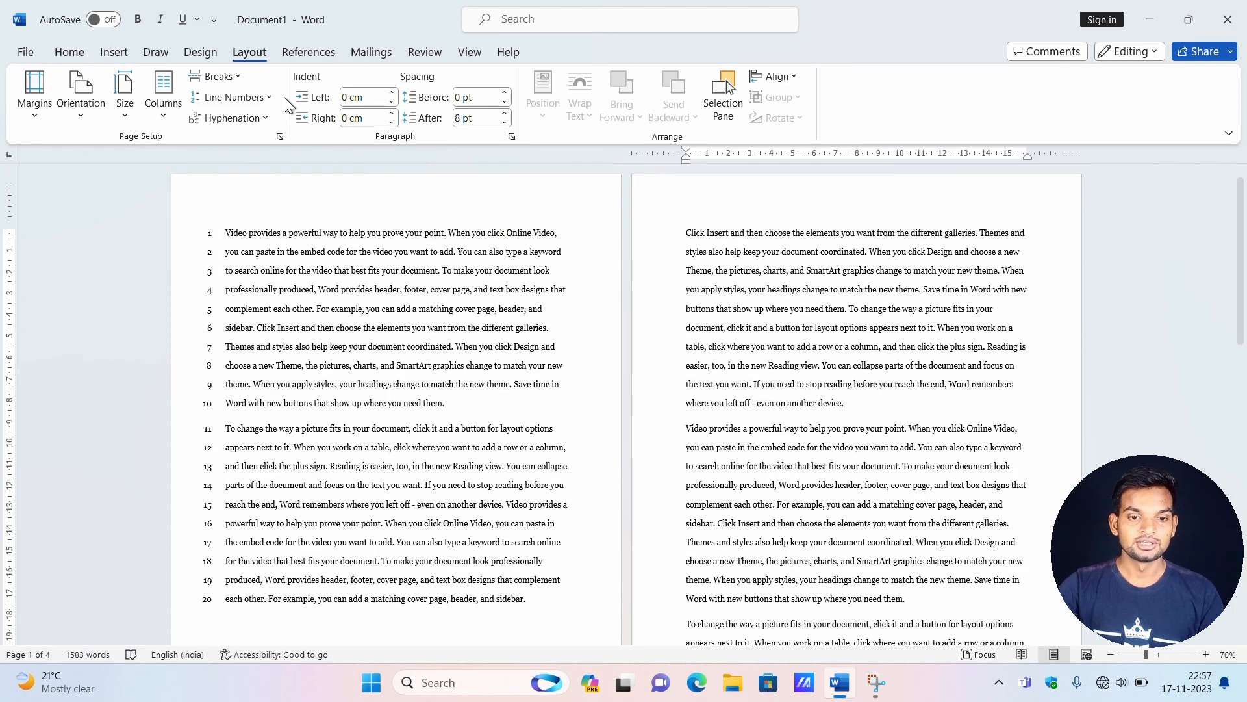
pyautogui.click(234, 97)
pyautogui.click(267, 189)
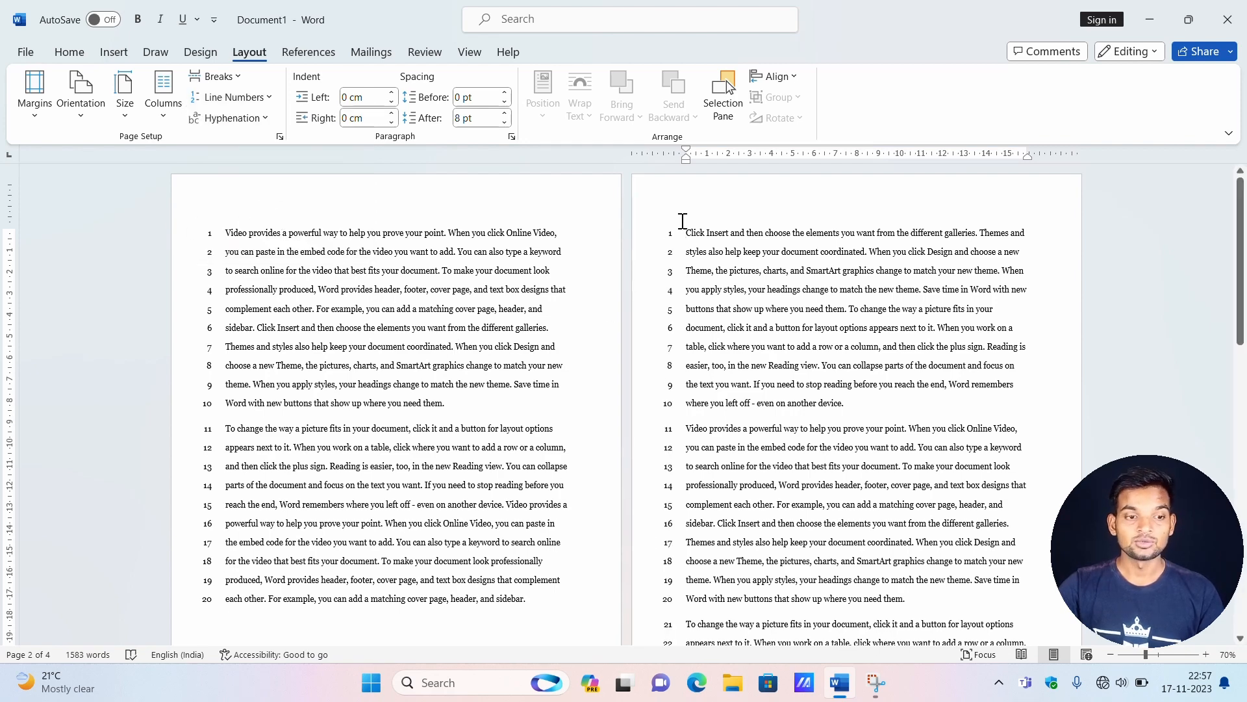
pyautogui.scroll(-8, 695, 267)
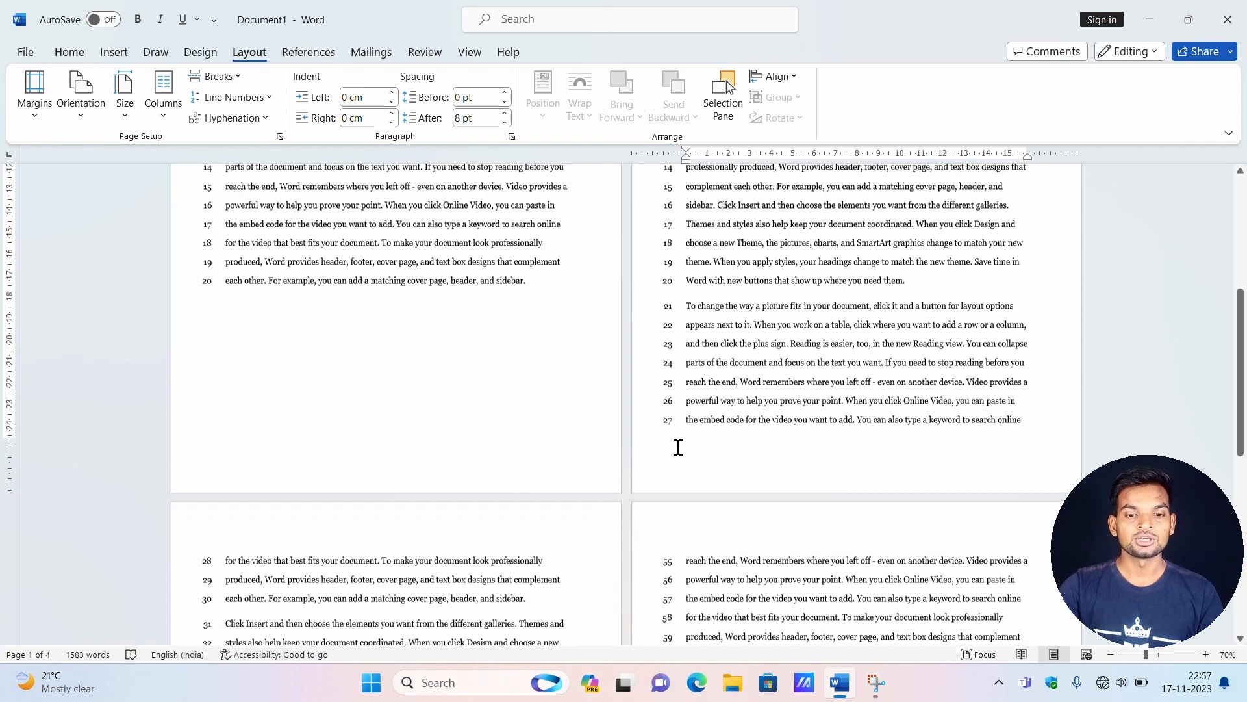
# Suppress line numbering for the "Video provides a powerful way" paragraph on page 2.
pyautogui.click(267, 100)
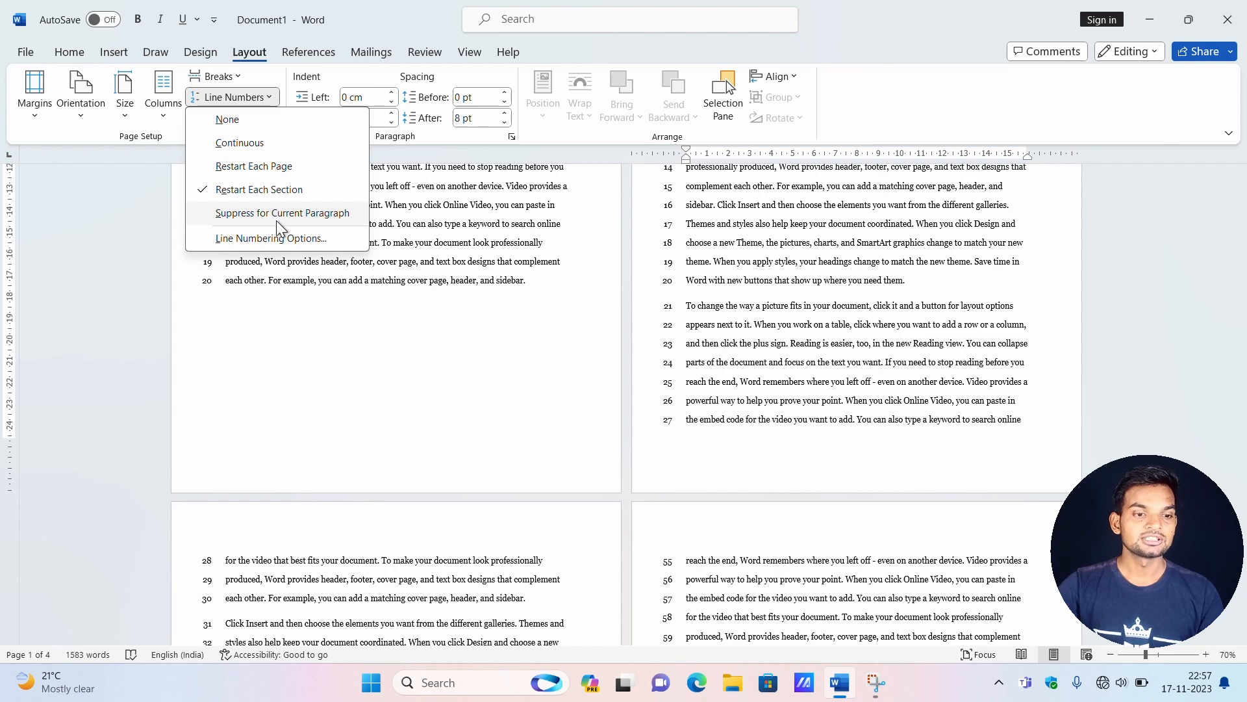
pyautogui.scroll(8, 491, 282)
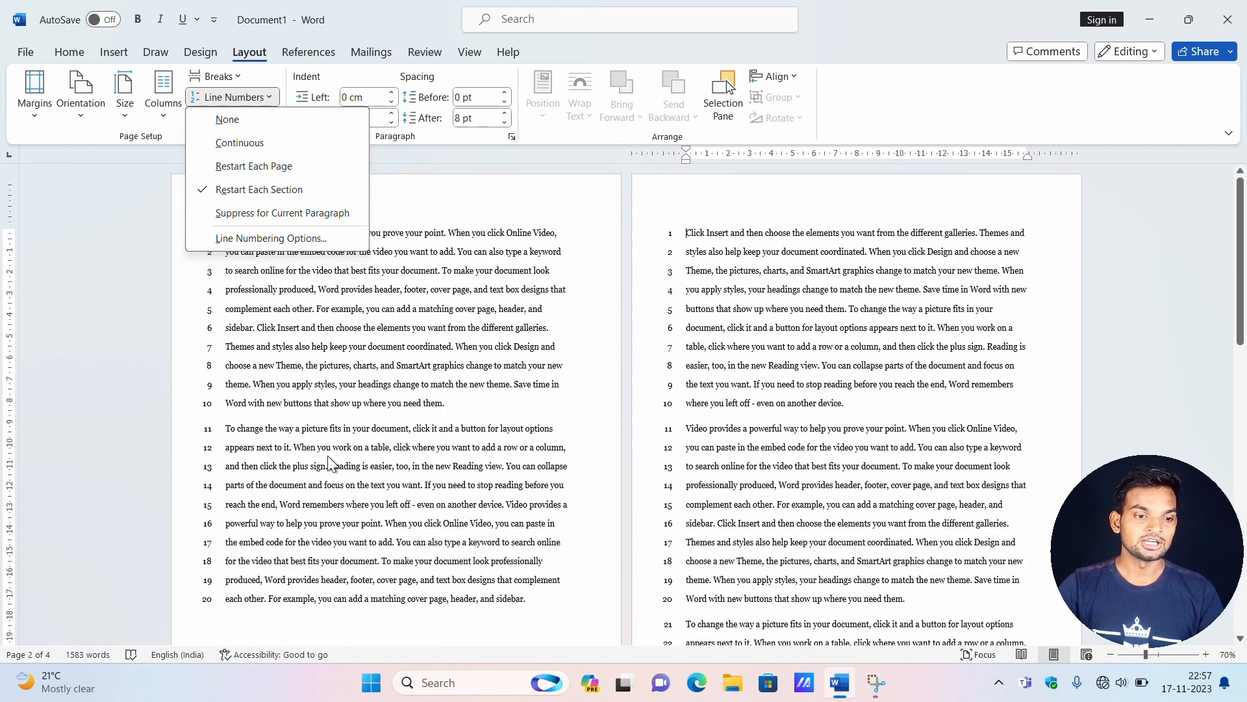
pyautogui.scroll(-1, 690, 377)
pyautogui.scroll(-1, 690, 377)
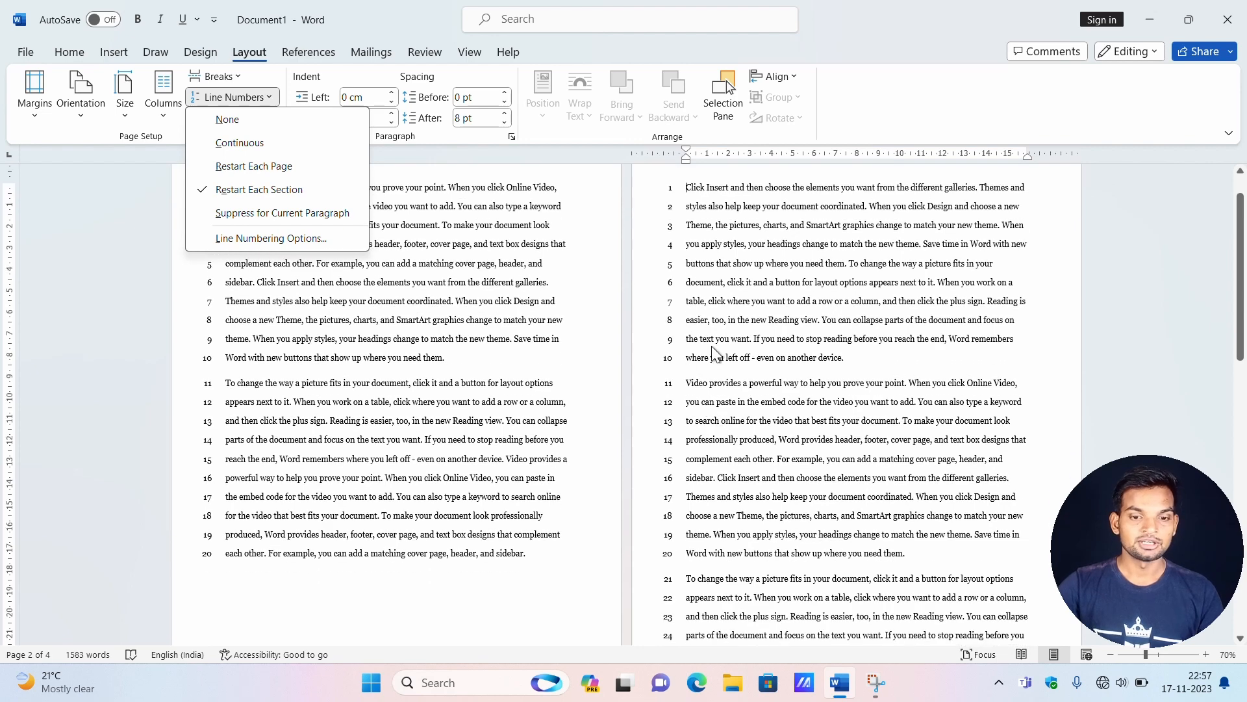
pyautogui.click(902, 551)
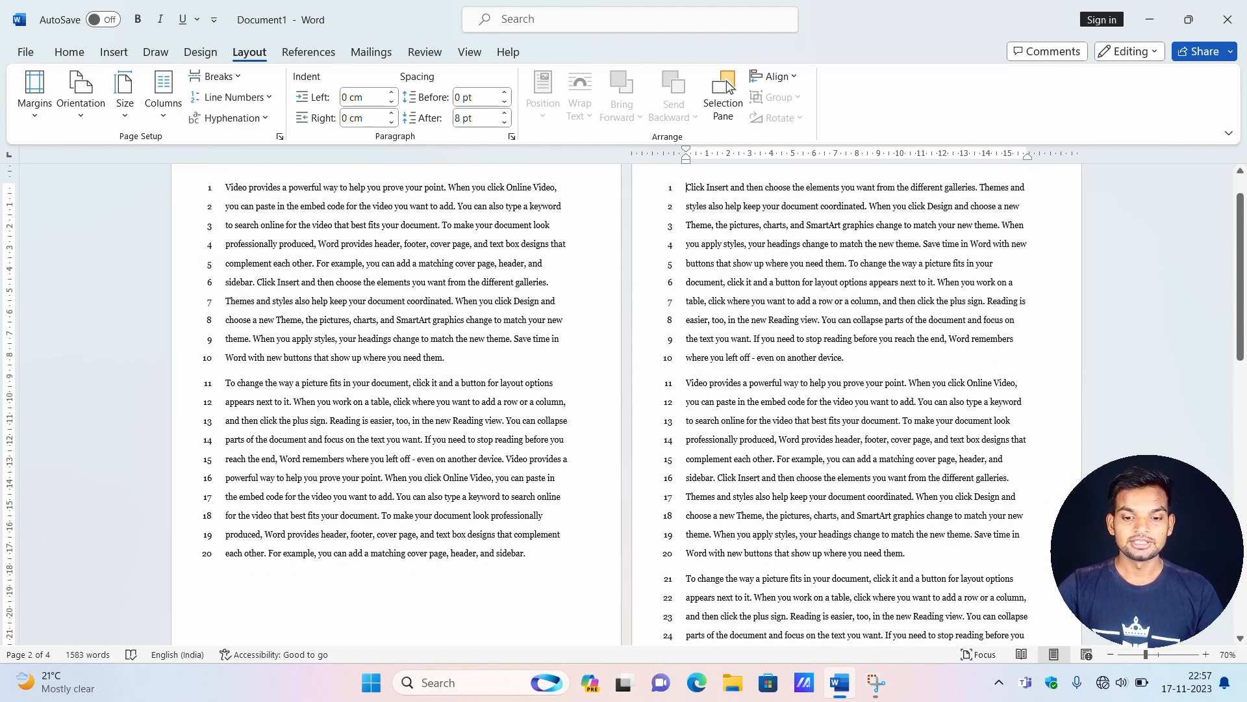
pyautogui.moveTo(682, 385); pyautogui.dragTo(930, 556)
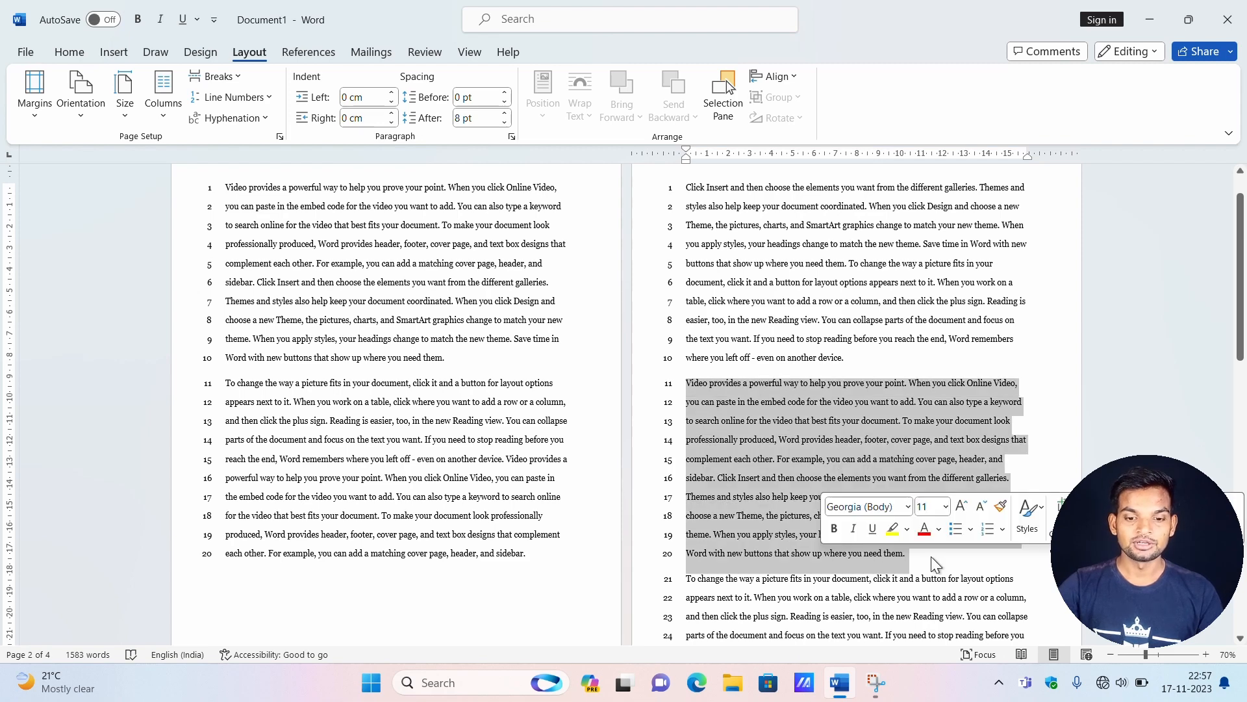
pyautogui.click(683, 381)
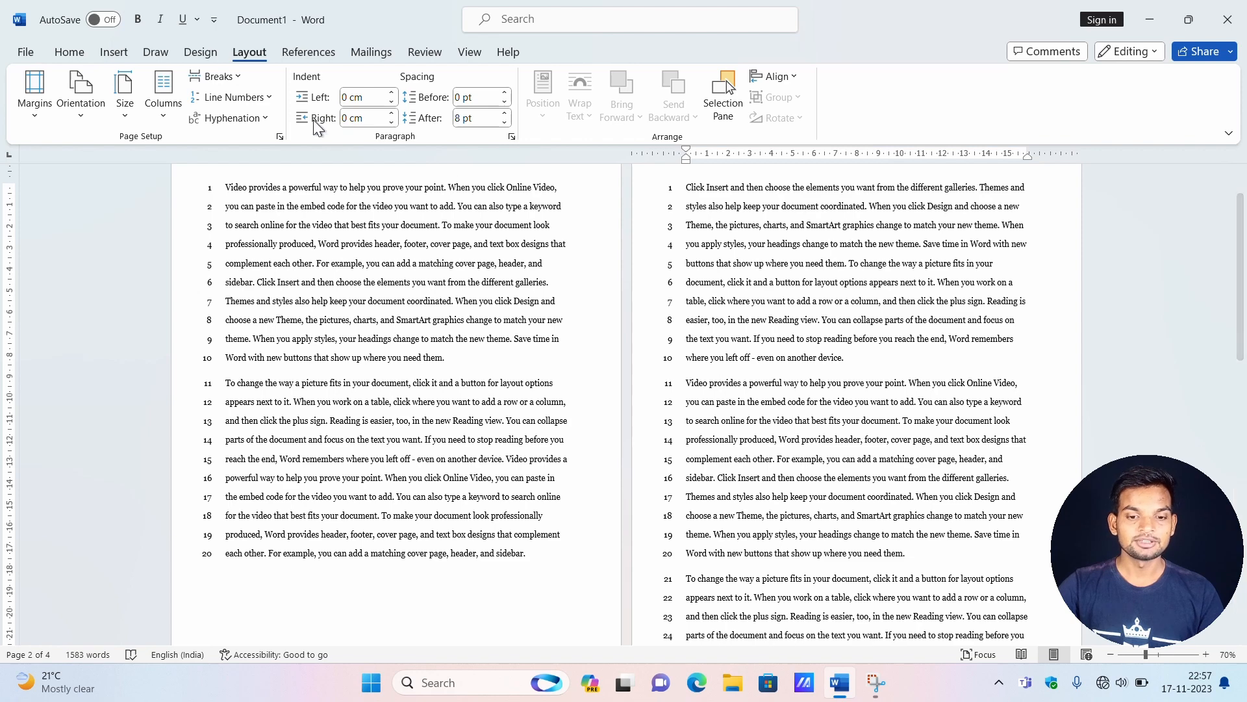
pyautogui.click(266, 99)
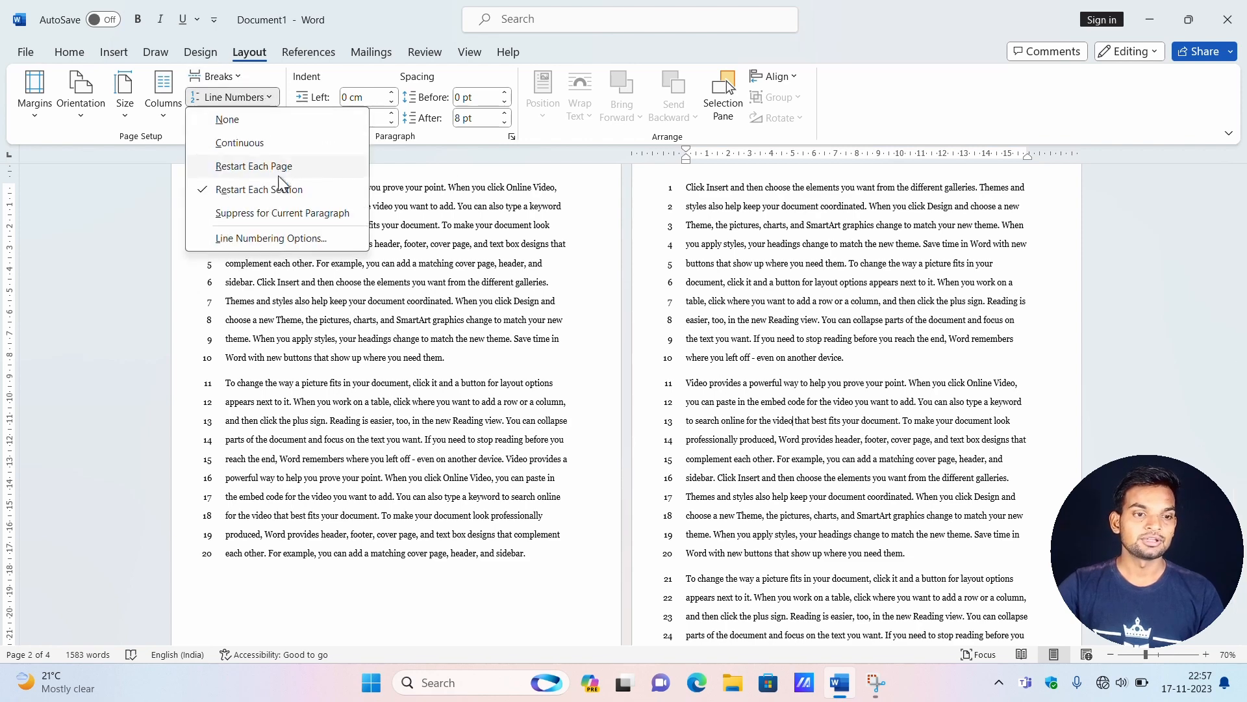
pyautogui.click(293, 216)
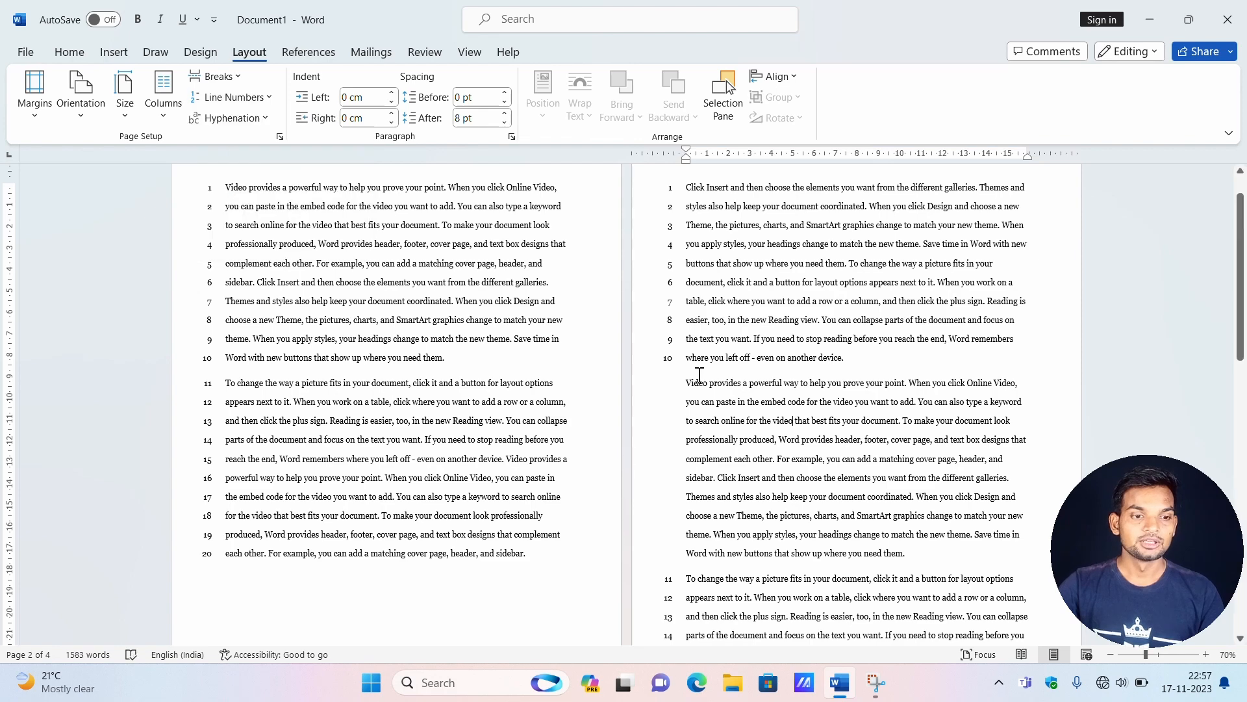
pyautogui.moveTo(686, 385); pyautogui.dragTo(920, 558)
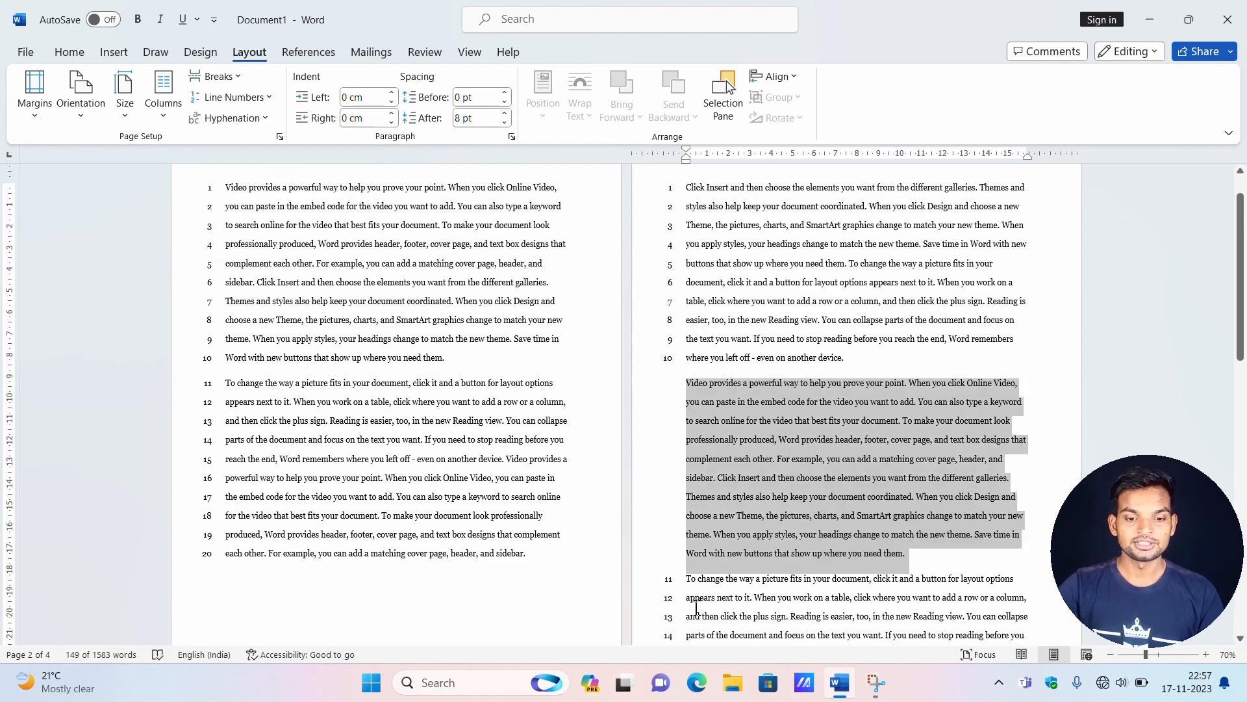
# View the line numbering options in the Page Setup dialog for the second section and close it without changes.
pyautogui.click(695, 604)
pyautogui.click(232, 96)
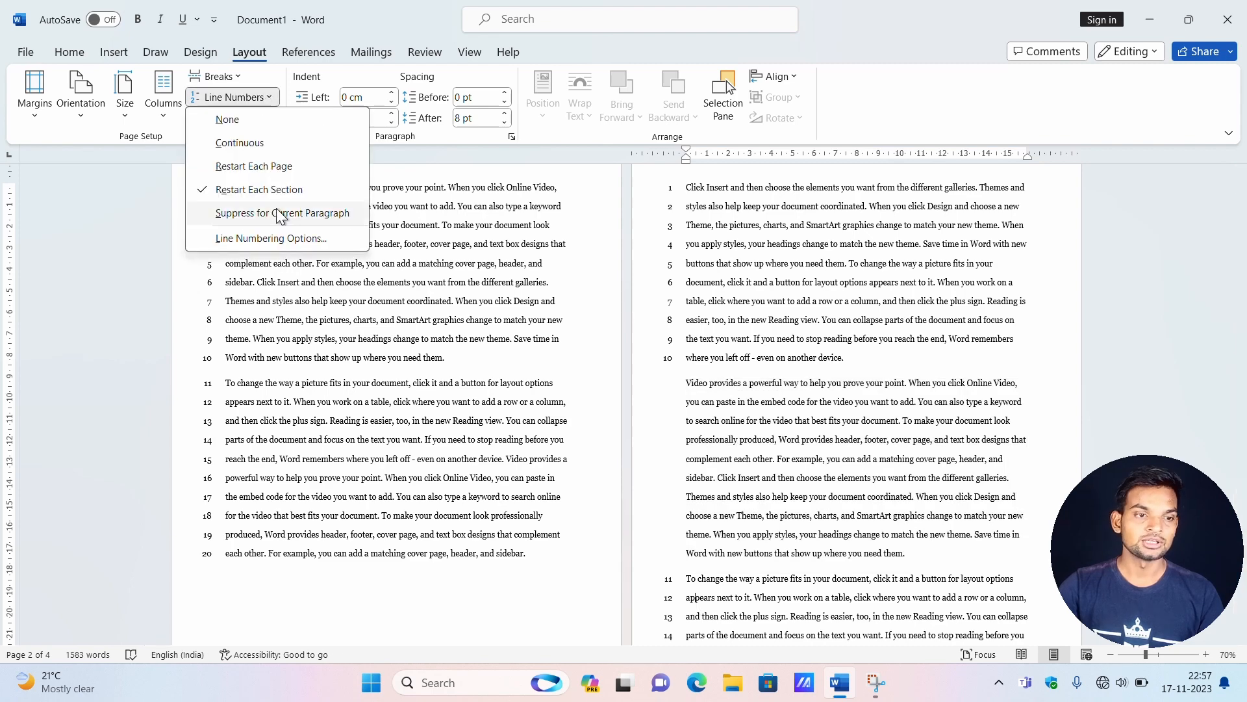
pyautogui.click(287, 238)
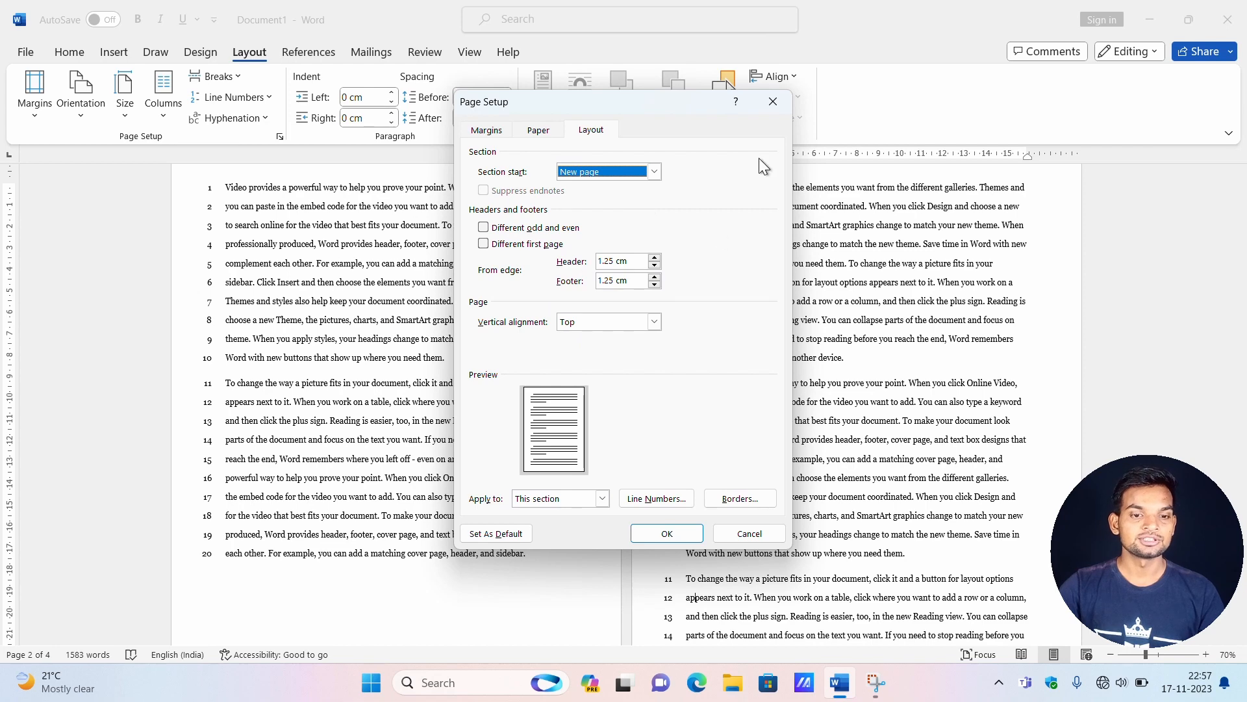
pyautogui.click(771, 97)
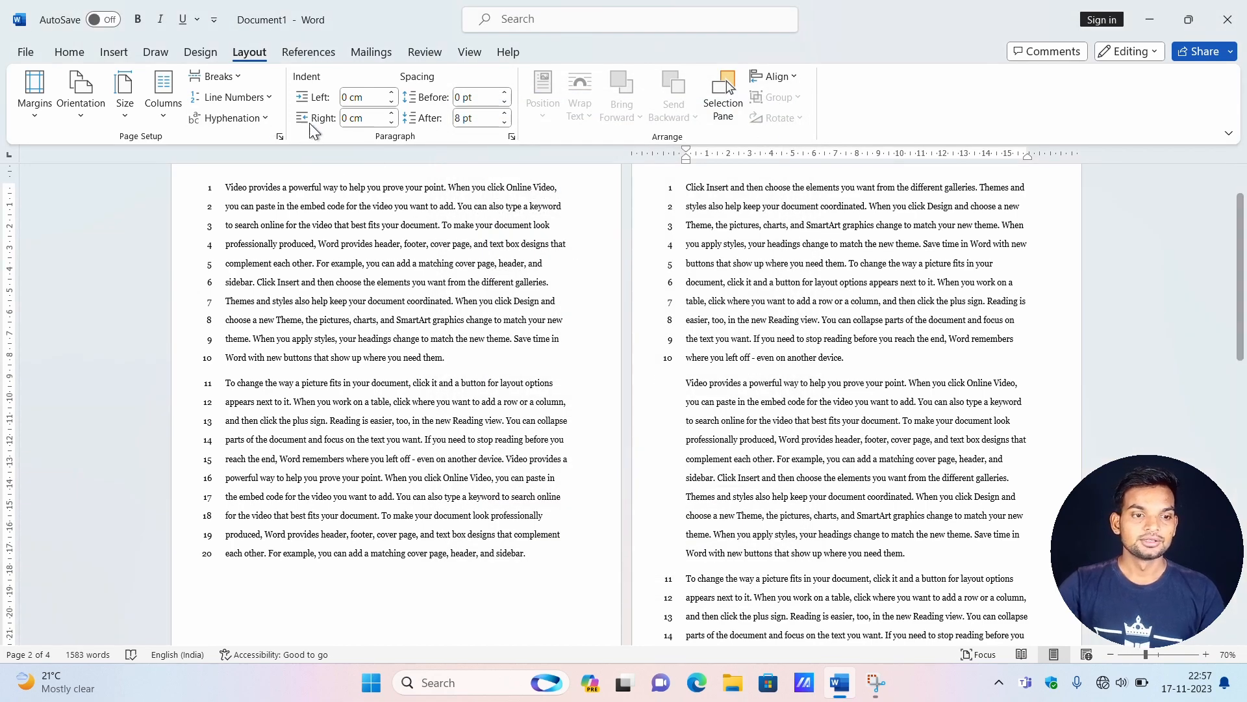
# Remove the line numbers from the second section, starting at "Click Insert and then choose" on page 2.
pyautogui.click(266, 117)
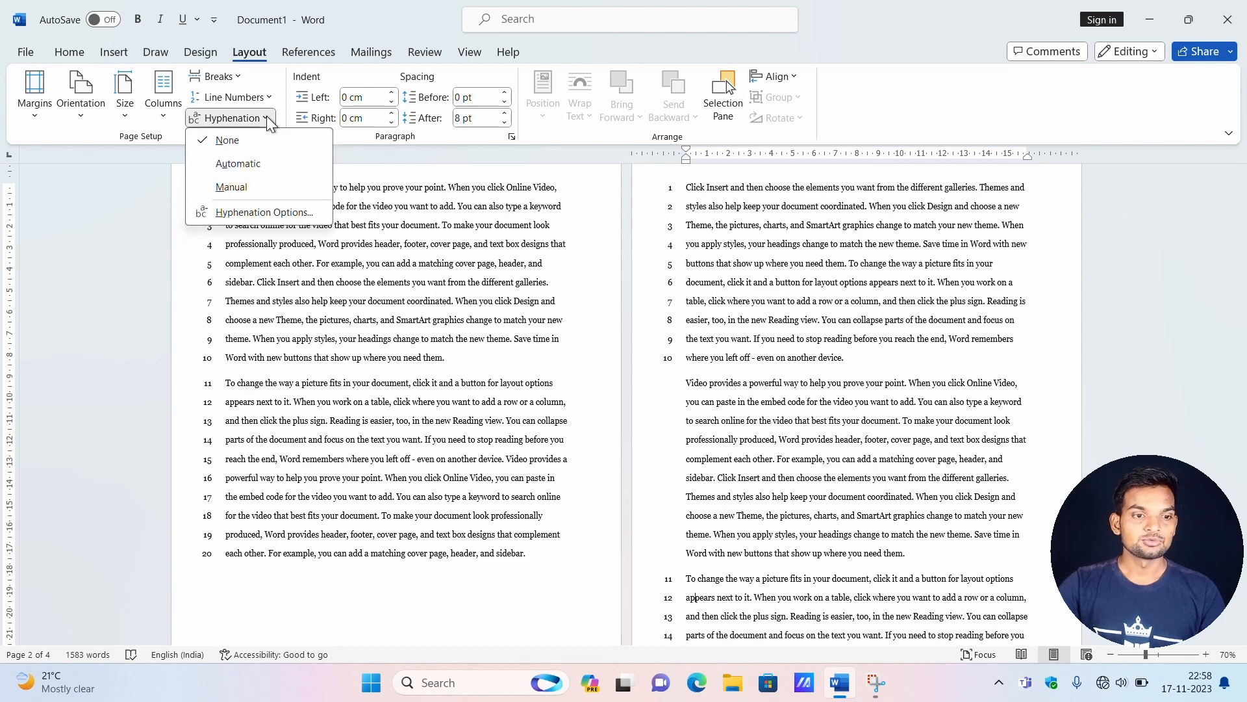
pyautogui.click(486, 341)
pyautogui.scroll(2, 891, 413)
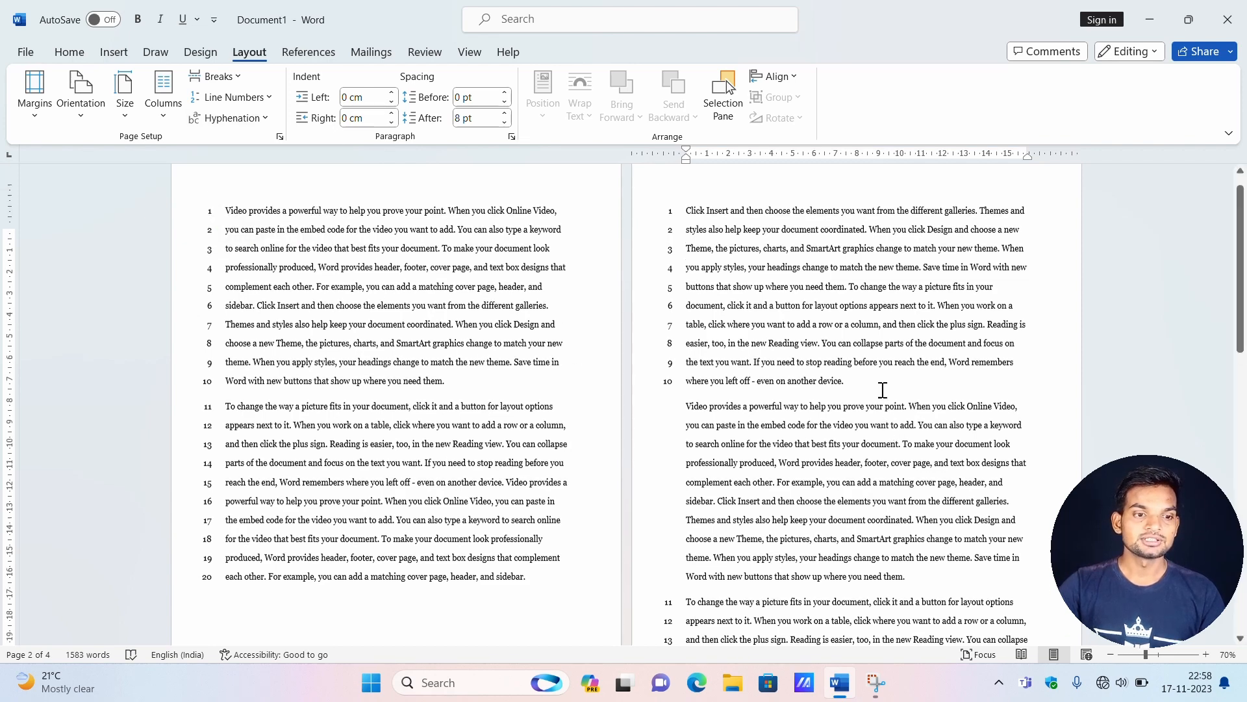
pyautogui.scroll(-1, 572, 416)
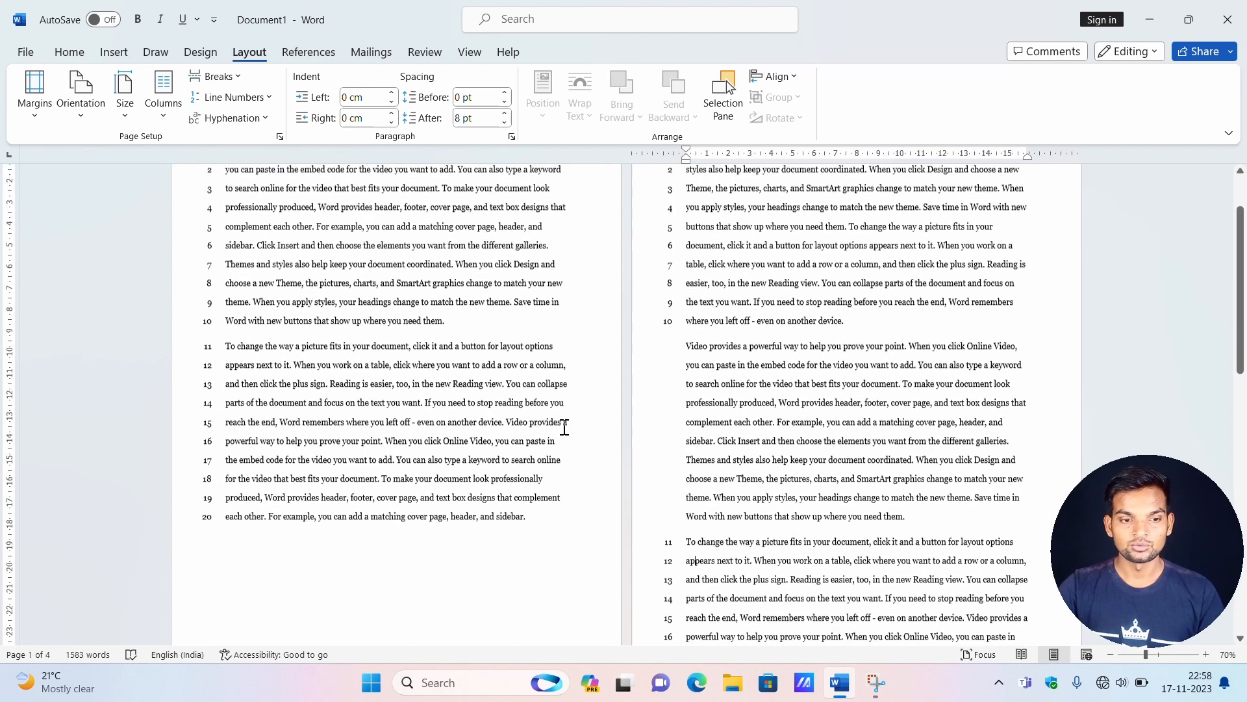
pyautogui.scroll(1, 569, 429)
pyautogui.scroll(3, 669, 425)
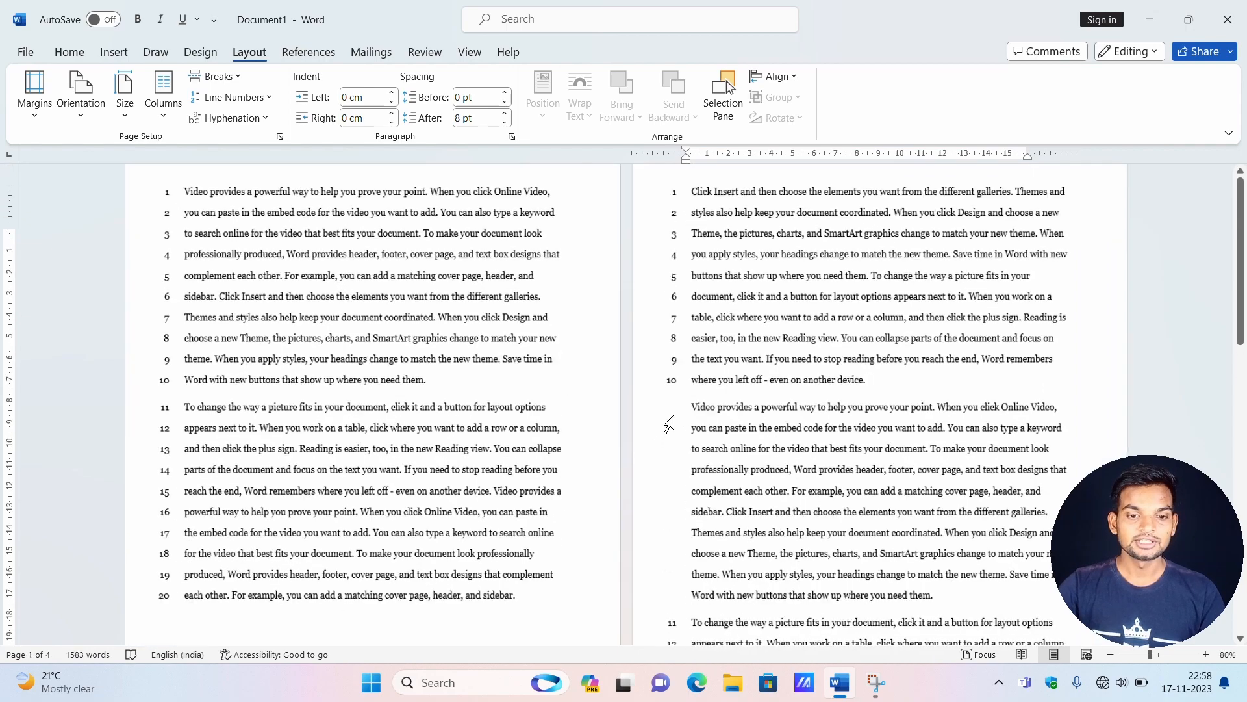
pyautogui.scroll(3, 820, 382)
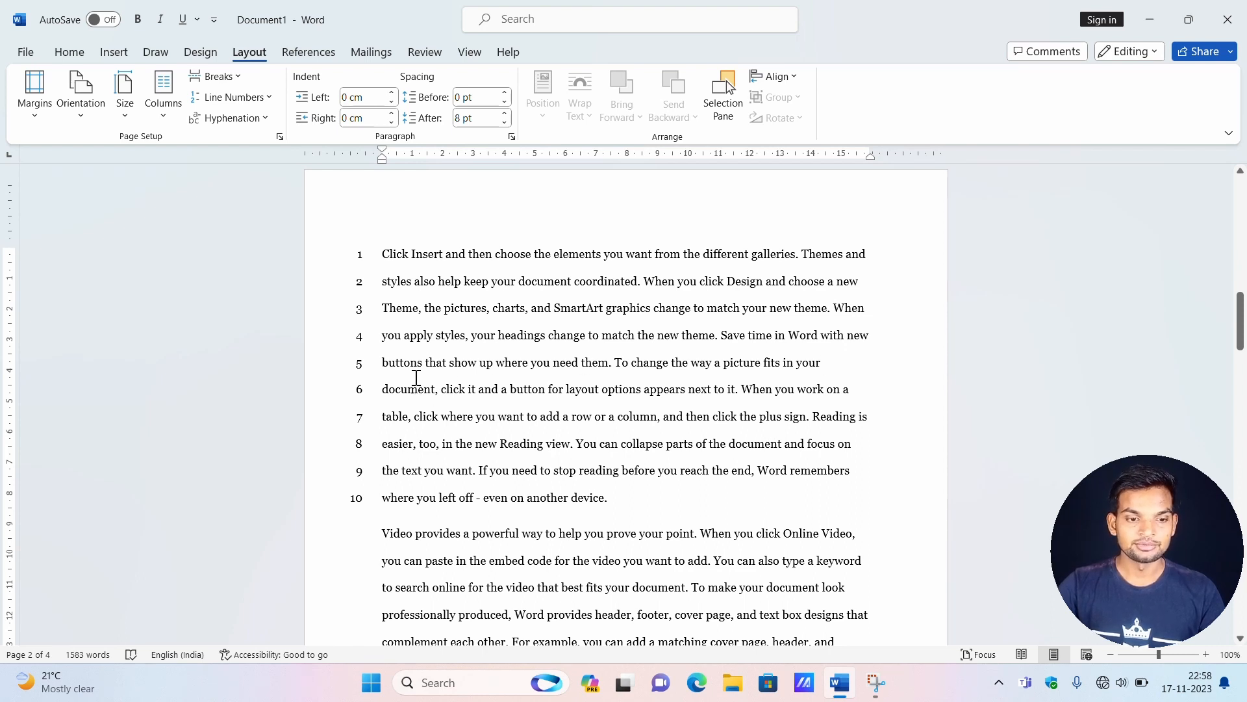
pyautogui.click(234, 97)
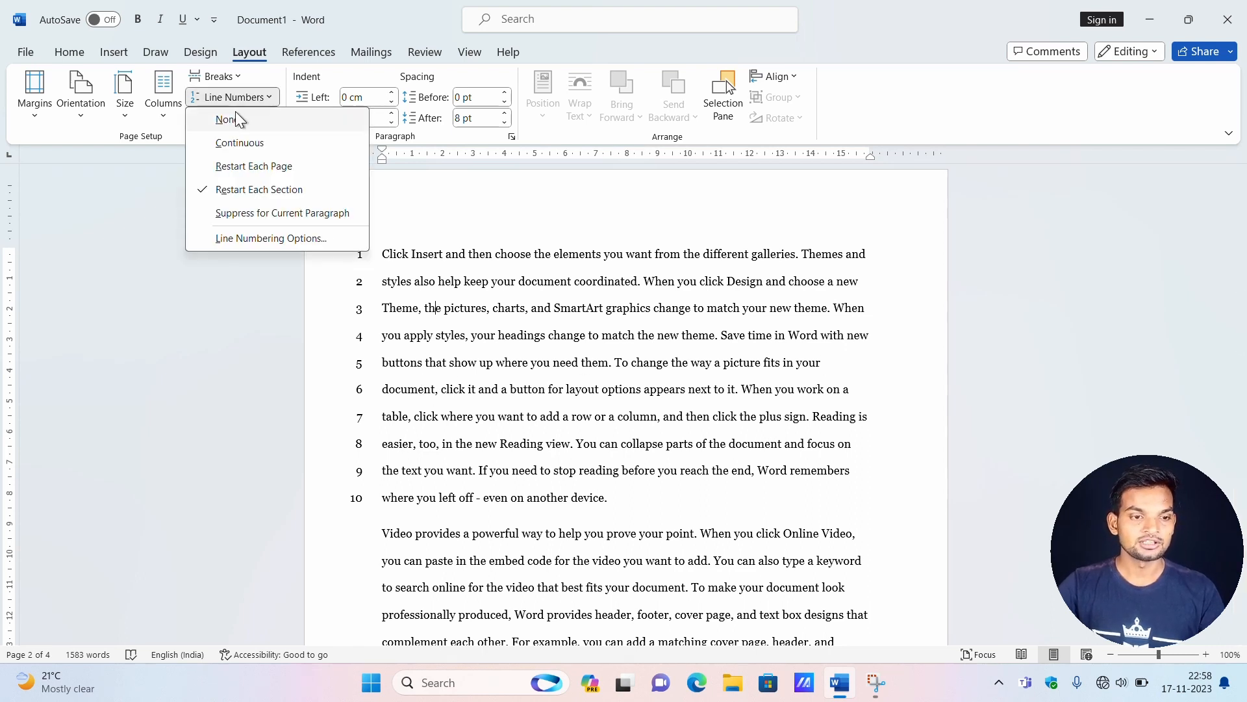
pyautogui.click(236, 119)
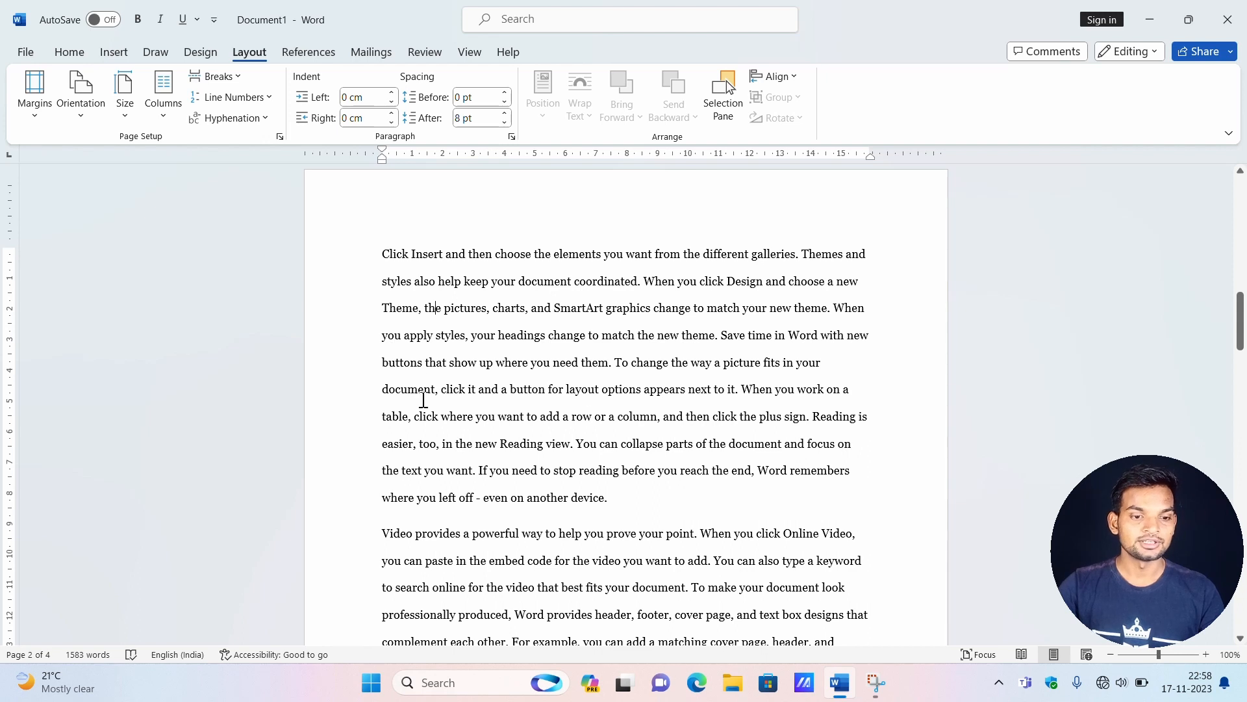
# Apply automatic hyphenation to the document and check the split of "document" in the first paragraph on page 2.
pyautogui.moveTo(436, 391); pyautogui.dragTo(382, 390)
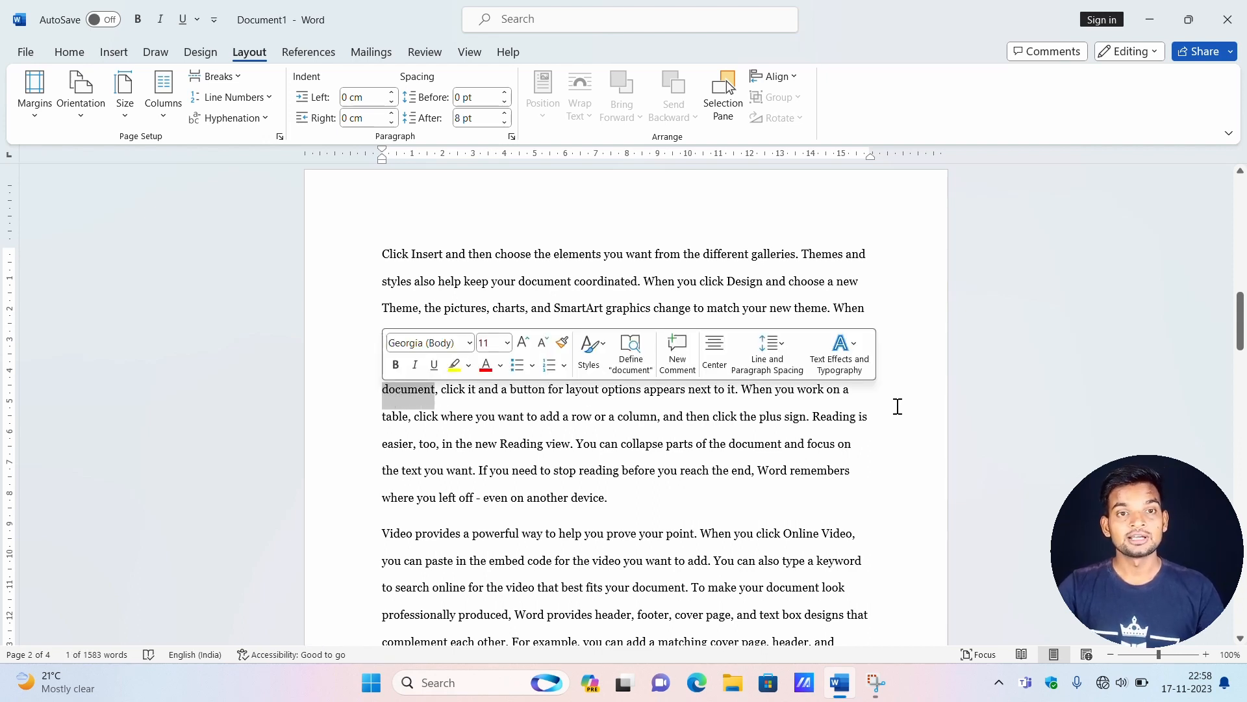
pyautogui.click(865, 389)
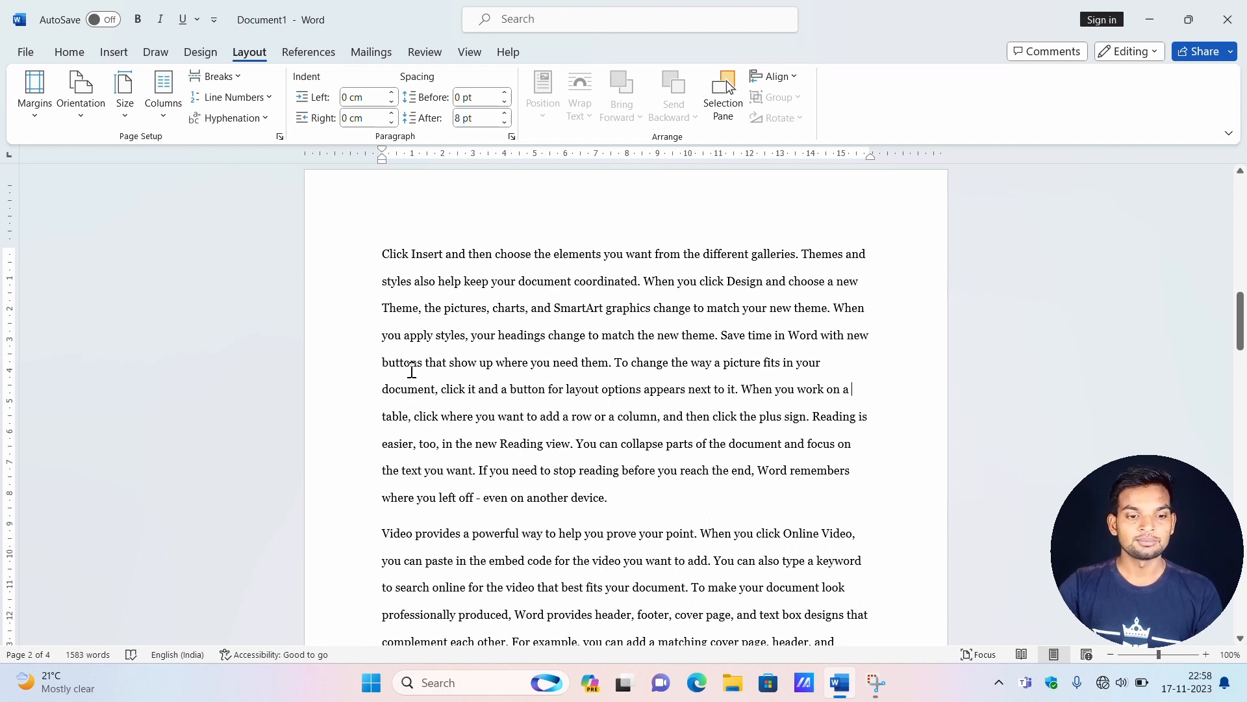
pyautogui.click(261, 115)
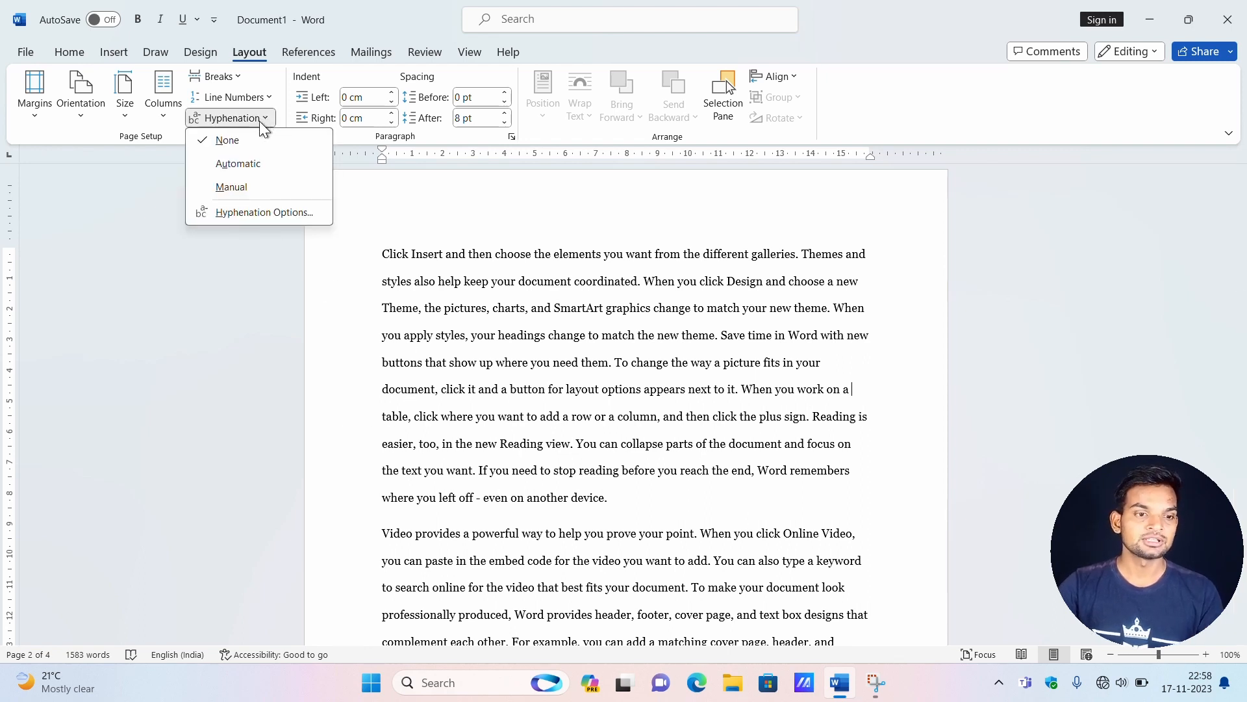
pyautogui.click(256, 162)
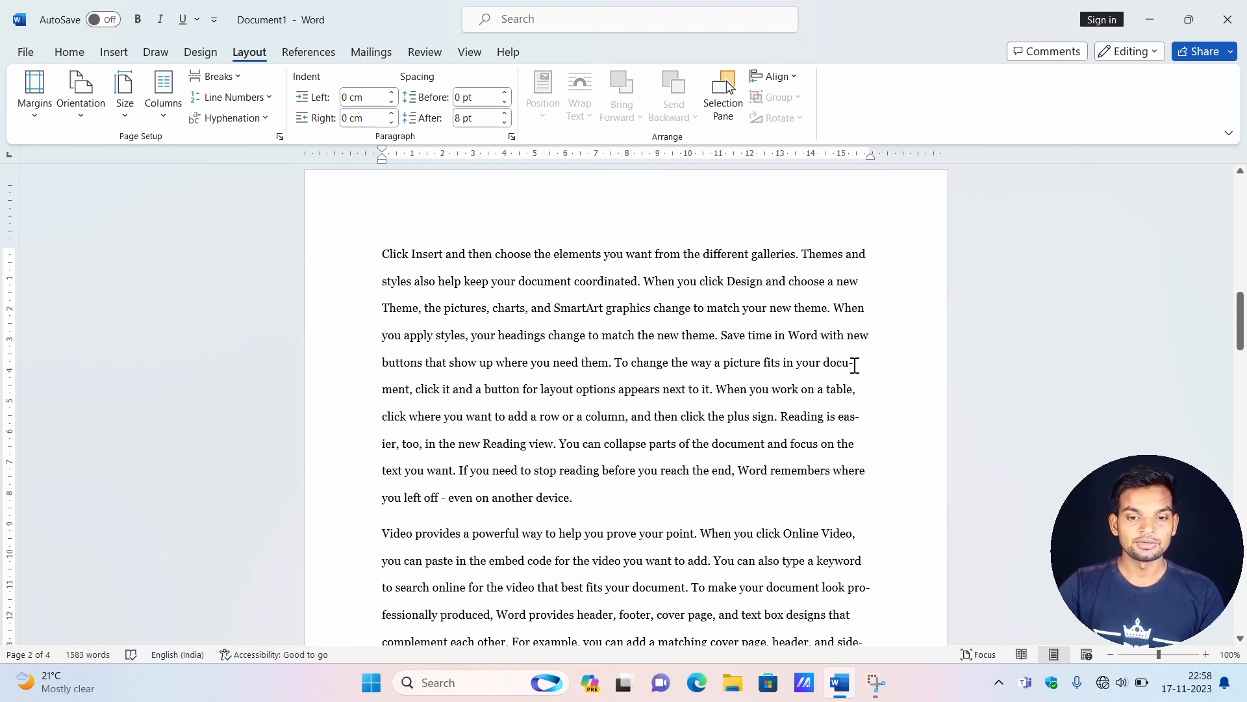
pyautogui.moveTo(853, 362); pyautogui.dragTo(837, 359)
pyautogui.press('Right')
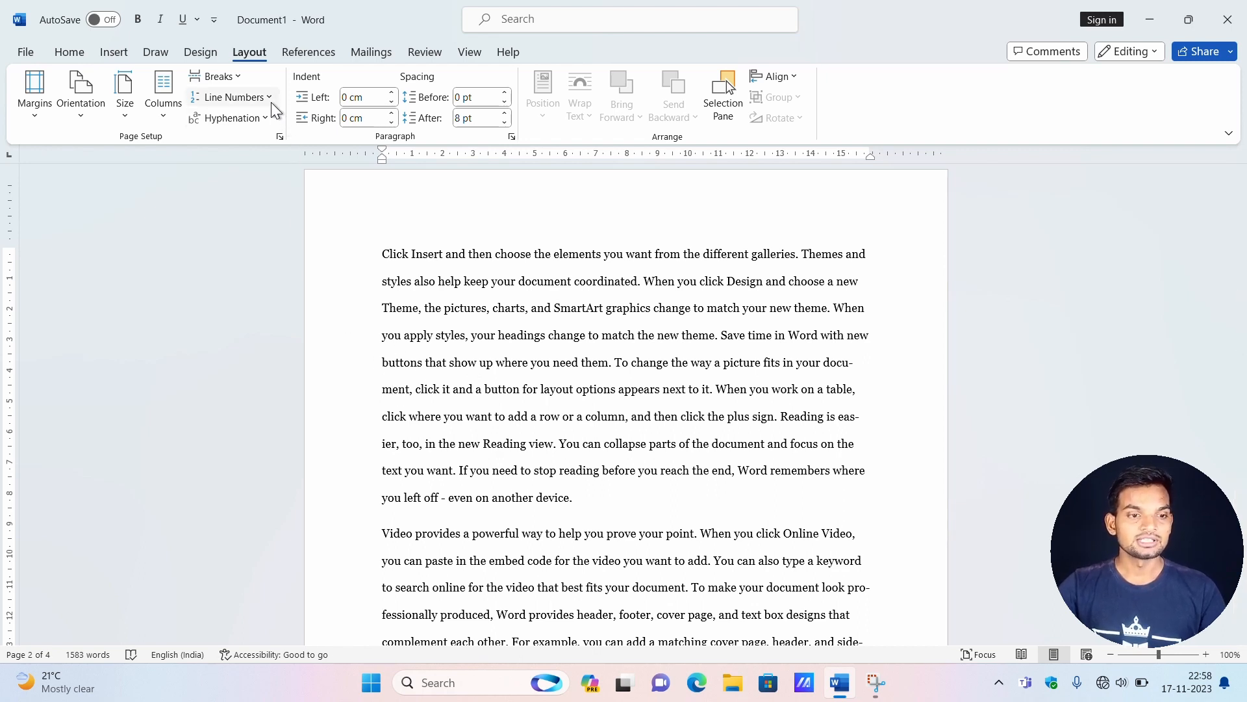
# Try manual hyphenation on the automatically hyphenated text, dismiss the message, and undo the automatic hyphenation.
pyautogui.click(262, 118)
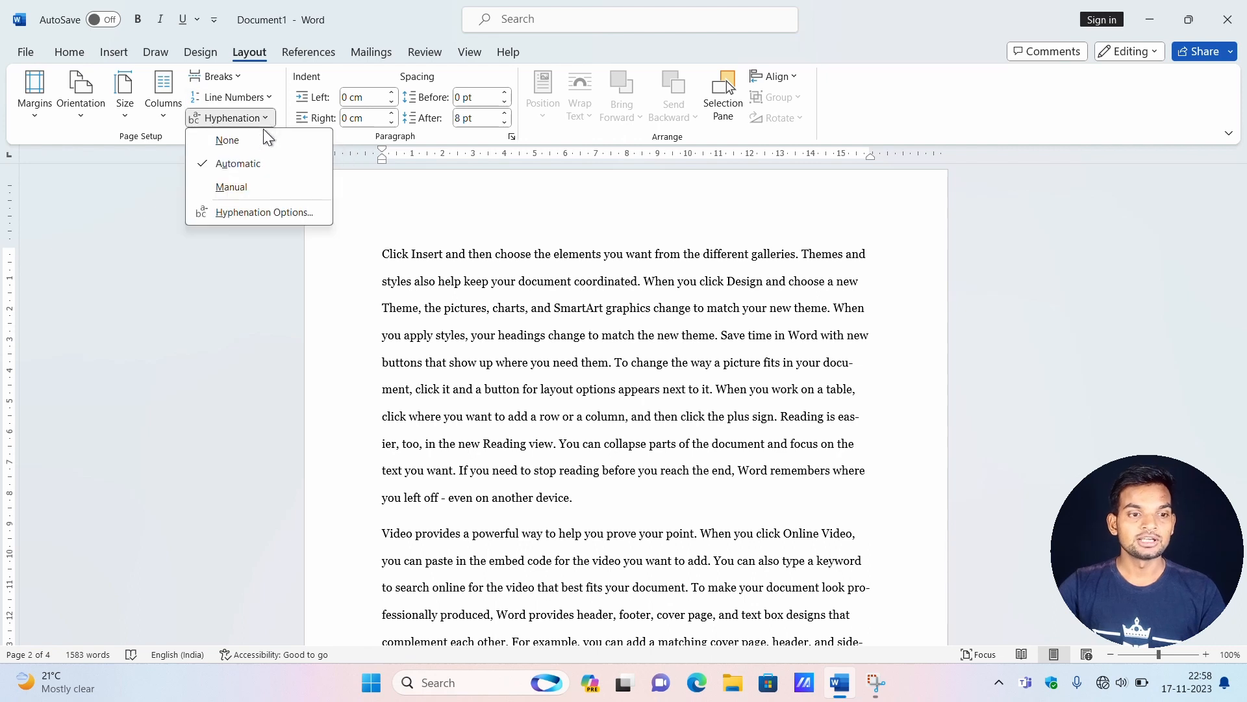
pyautogui.click(263, 185)
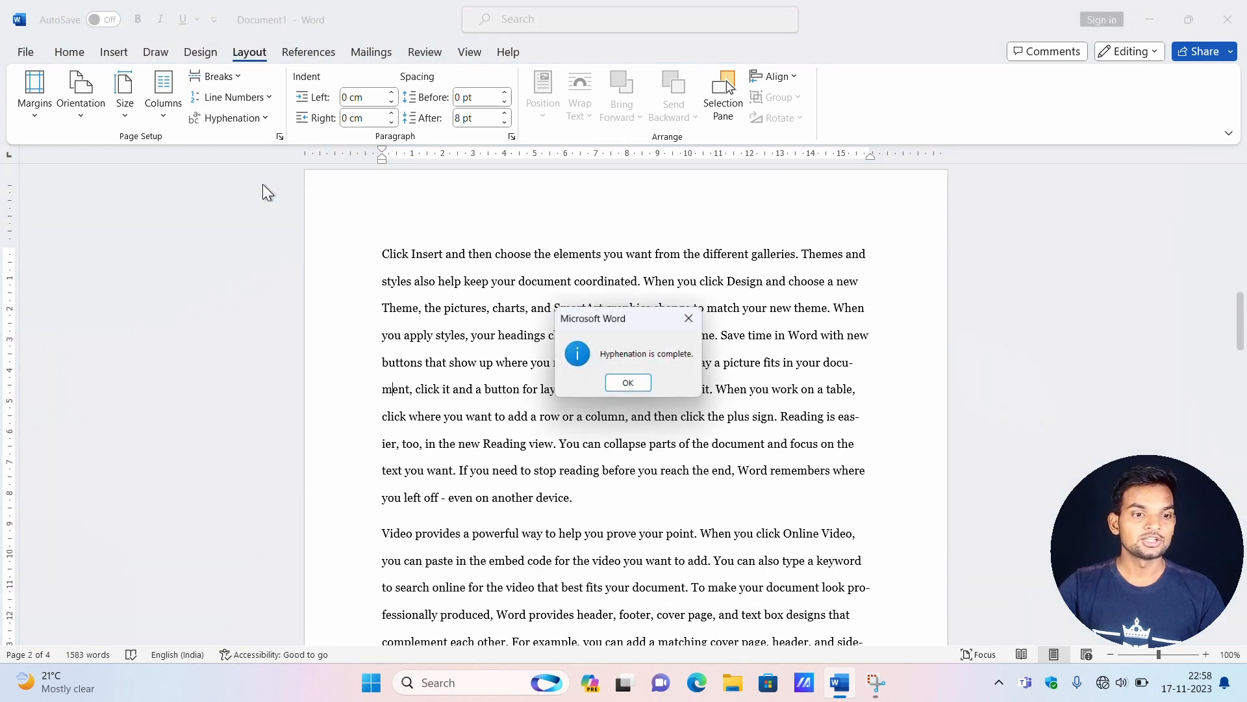
pyautogui.click(689, 317)
pyautogui.hotkey('ctrl', 'z')
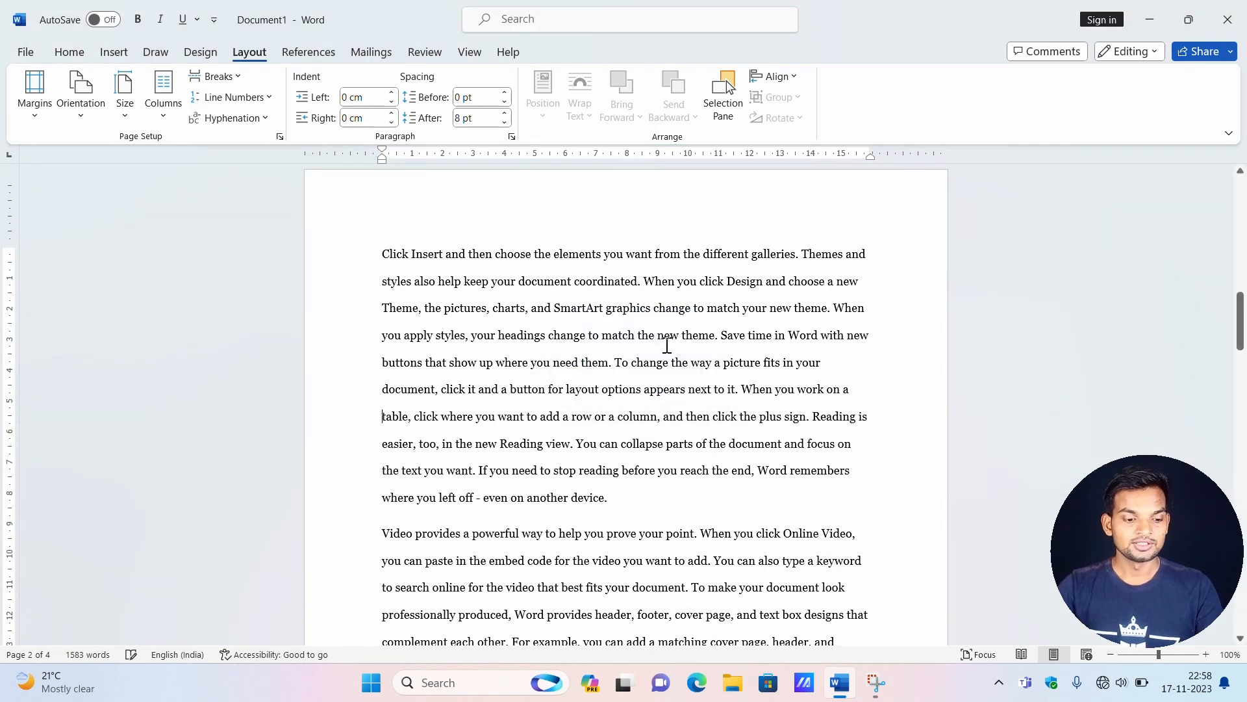
# Run manual hyphenation and accept the suggested breaks from "doc-u-ment" and "eas-i-er" on page 2 through "pro-duced" on the following page.
pyautogui.click(271, 118)
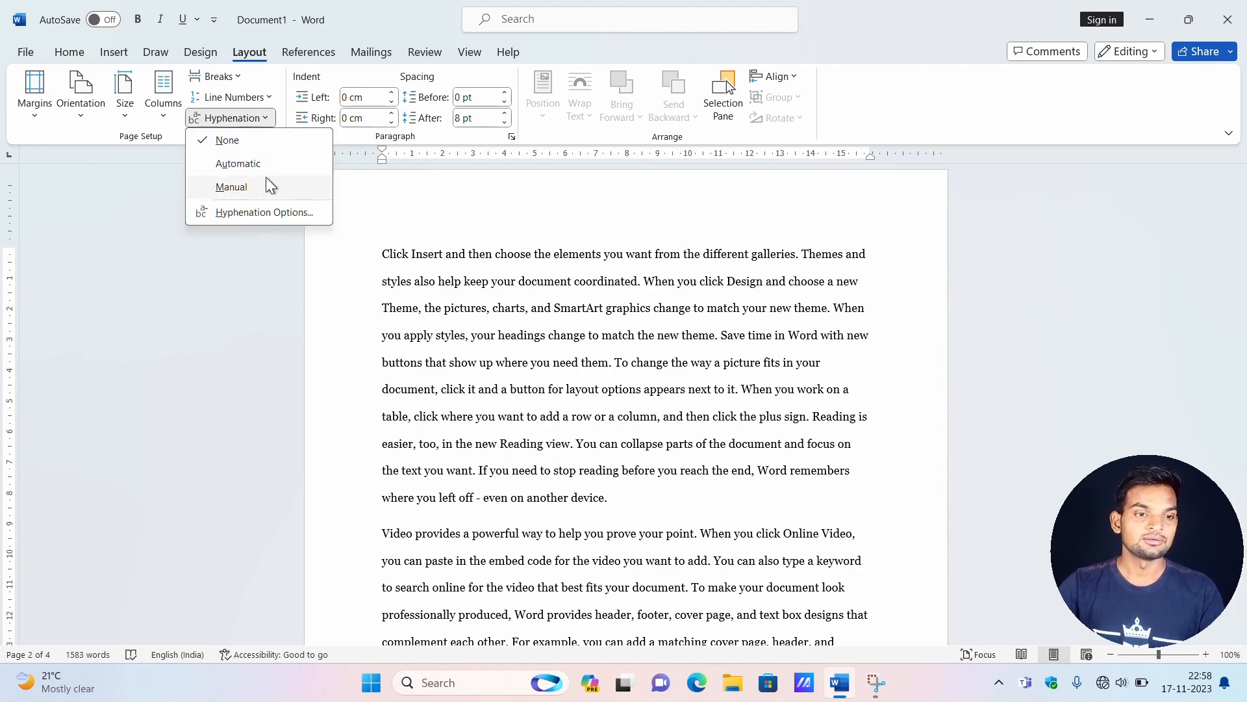
pyautogui.click(263, 185)
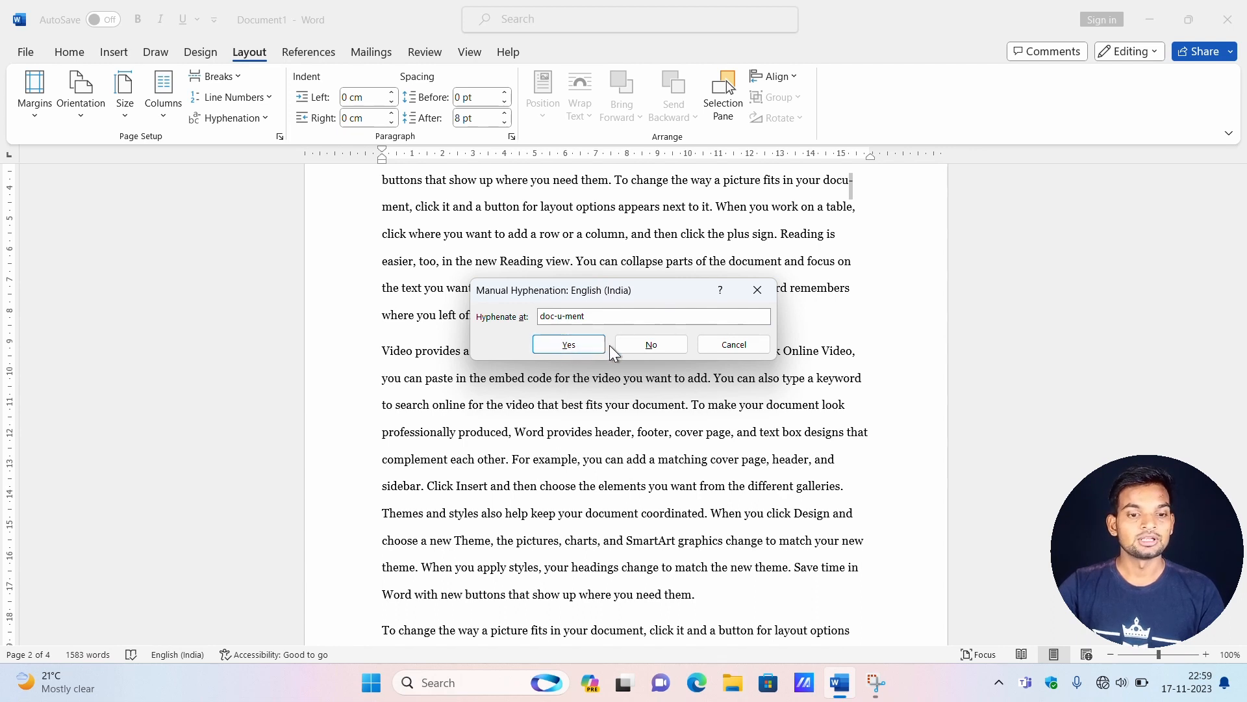
pyautogui.click(593, 344)
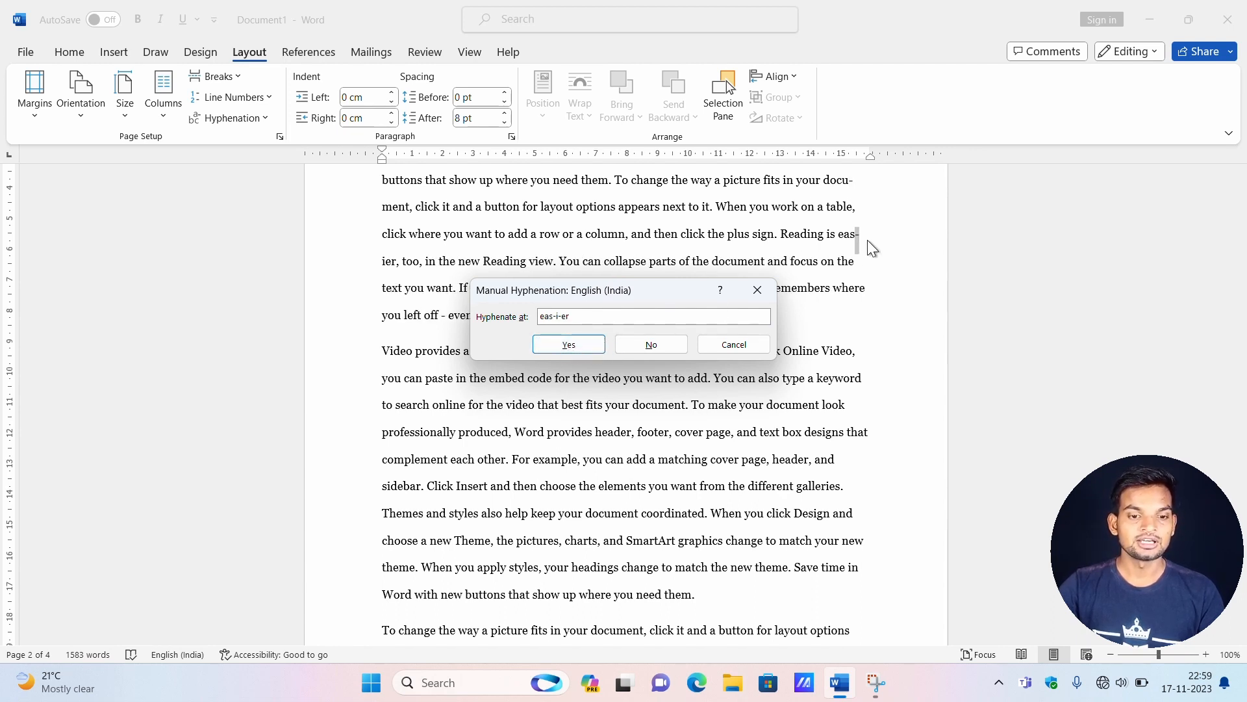
pyautogui.click(562, 342)
pyautogui.click(563, 344)
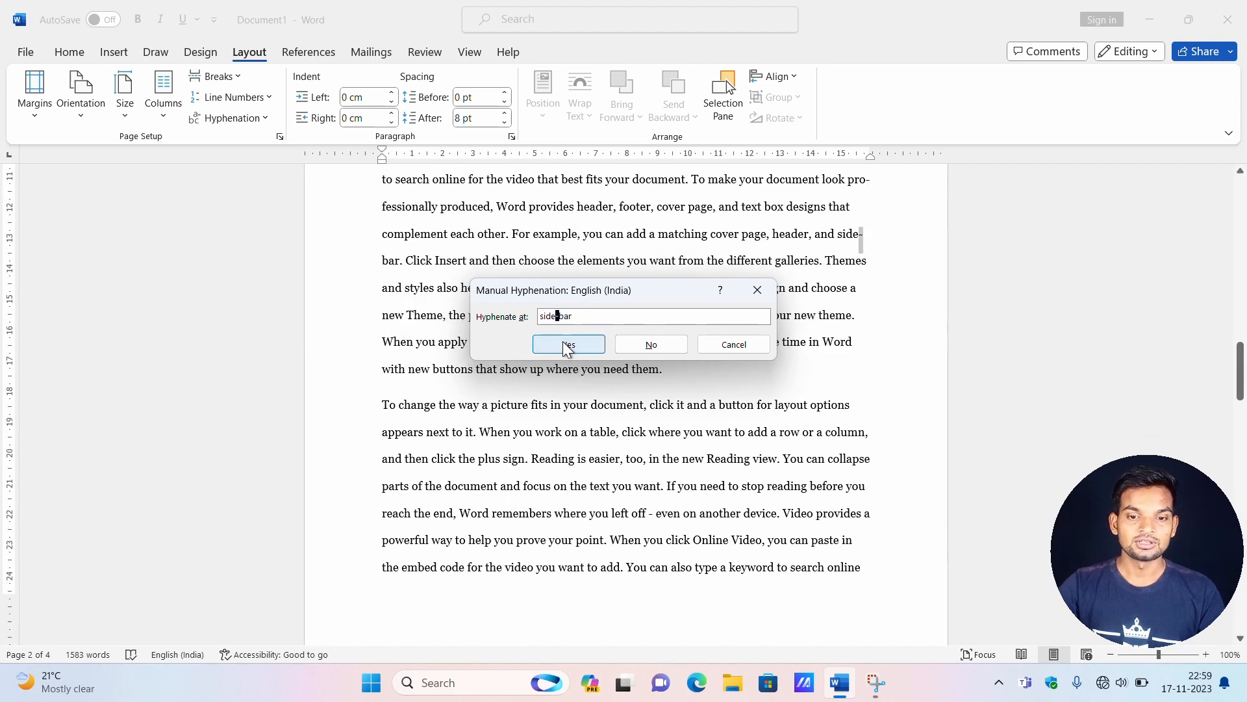
pyautogui.click(563, 342)
pyautogui.click(563, 343)
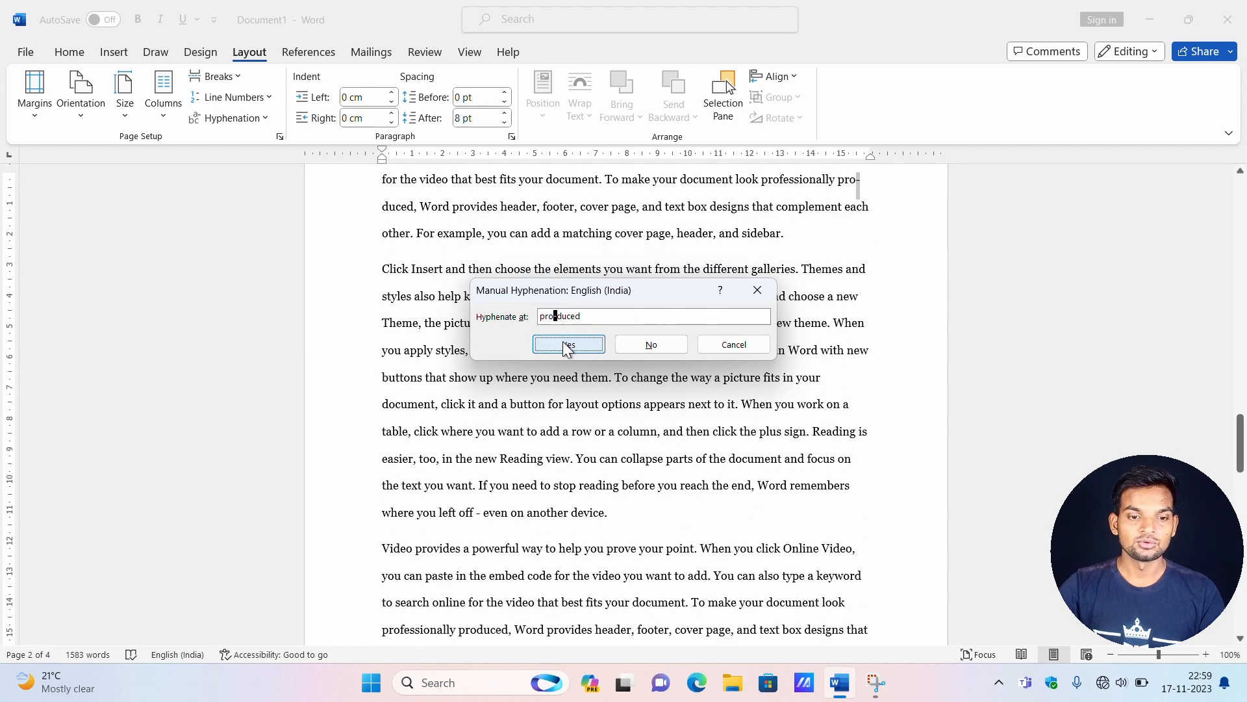
pyautogui.click(562, 342)
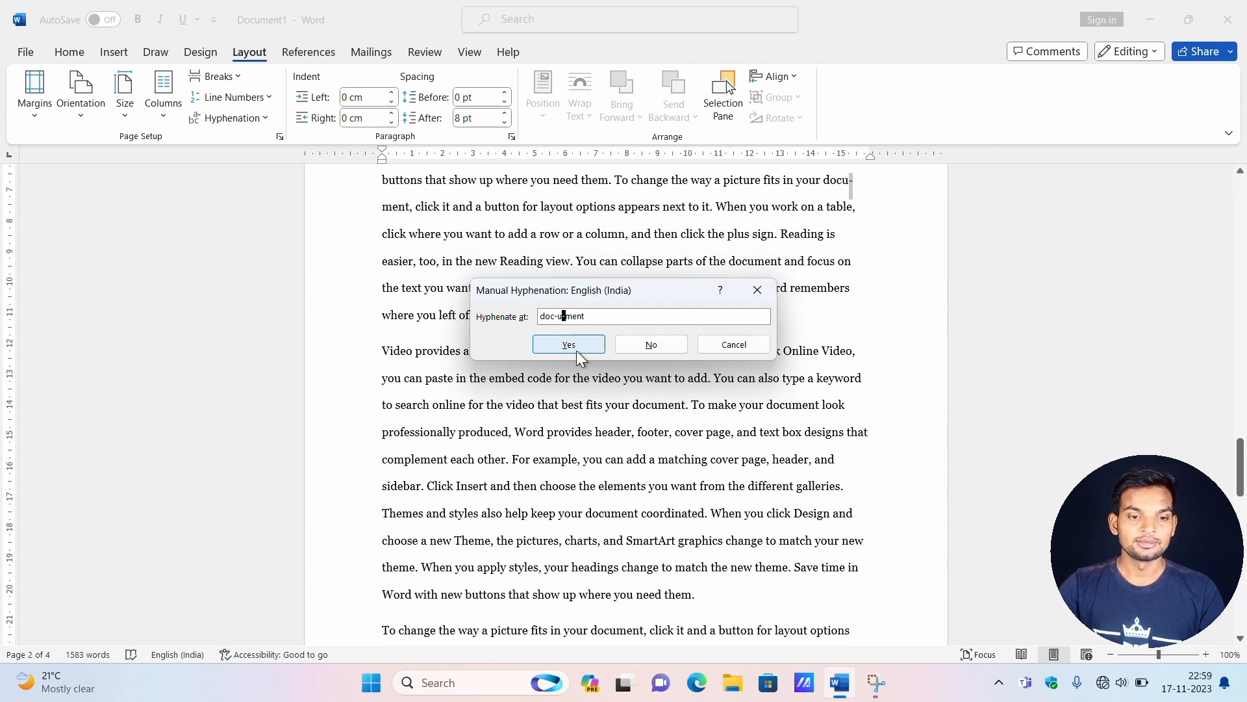
# Reject the suggested breaks for the next "doc-u-ment" and "ta-ble", and end the manual hyphenation.
pyautogui.click(667, 350)
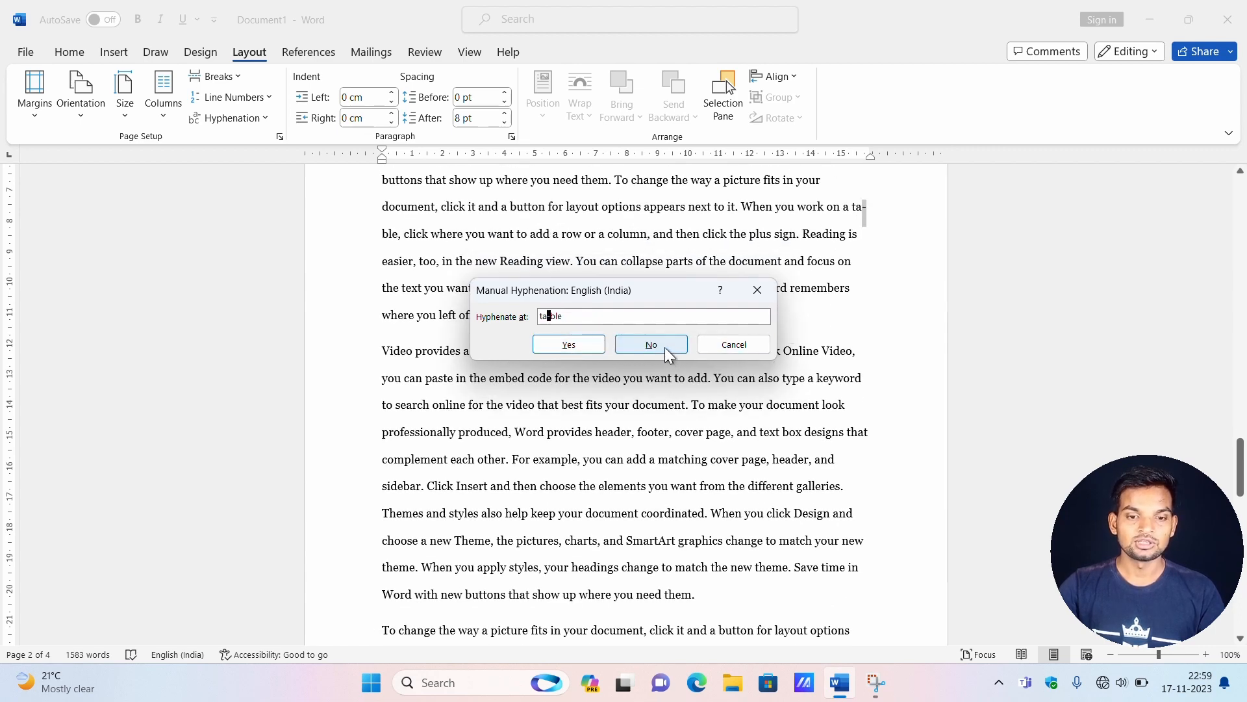
pyautogui.click(665, 347)
pyautogui.click(757, 290)
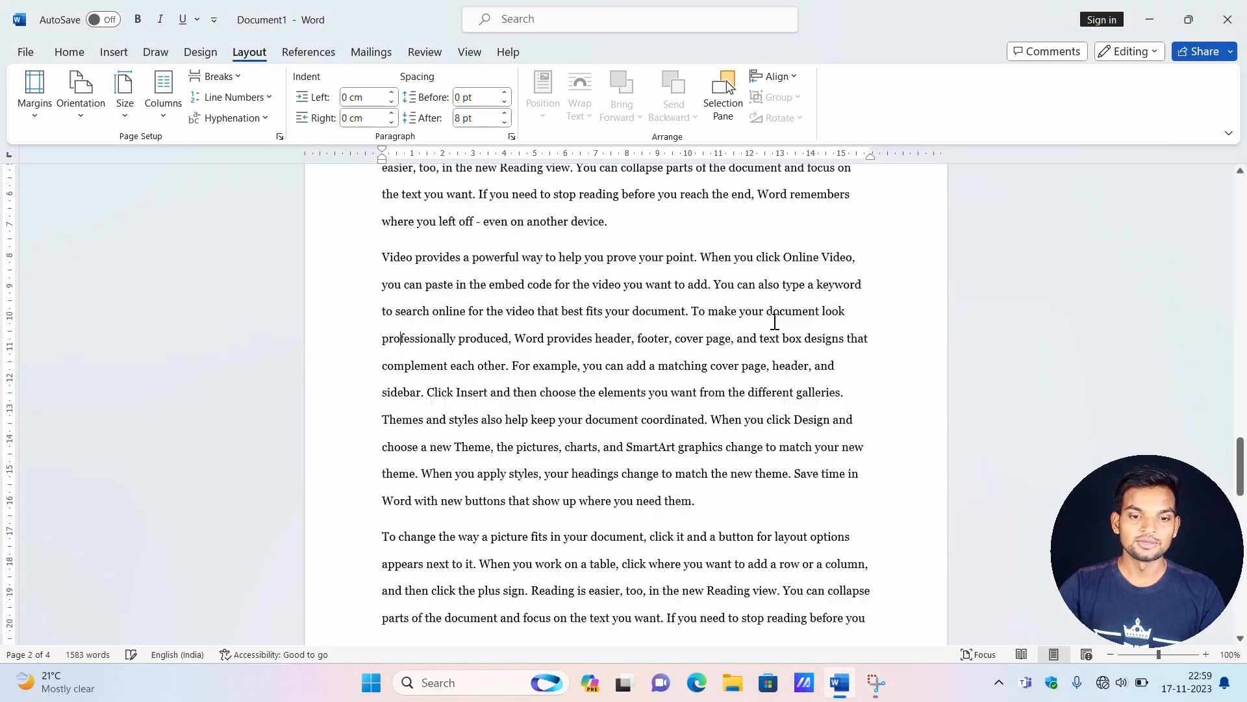
# Review the manually hyphenated line endings on page 2, including the split of "professionally" in the second paragraph.
pyautogui.scroll(14, 721, 301)
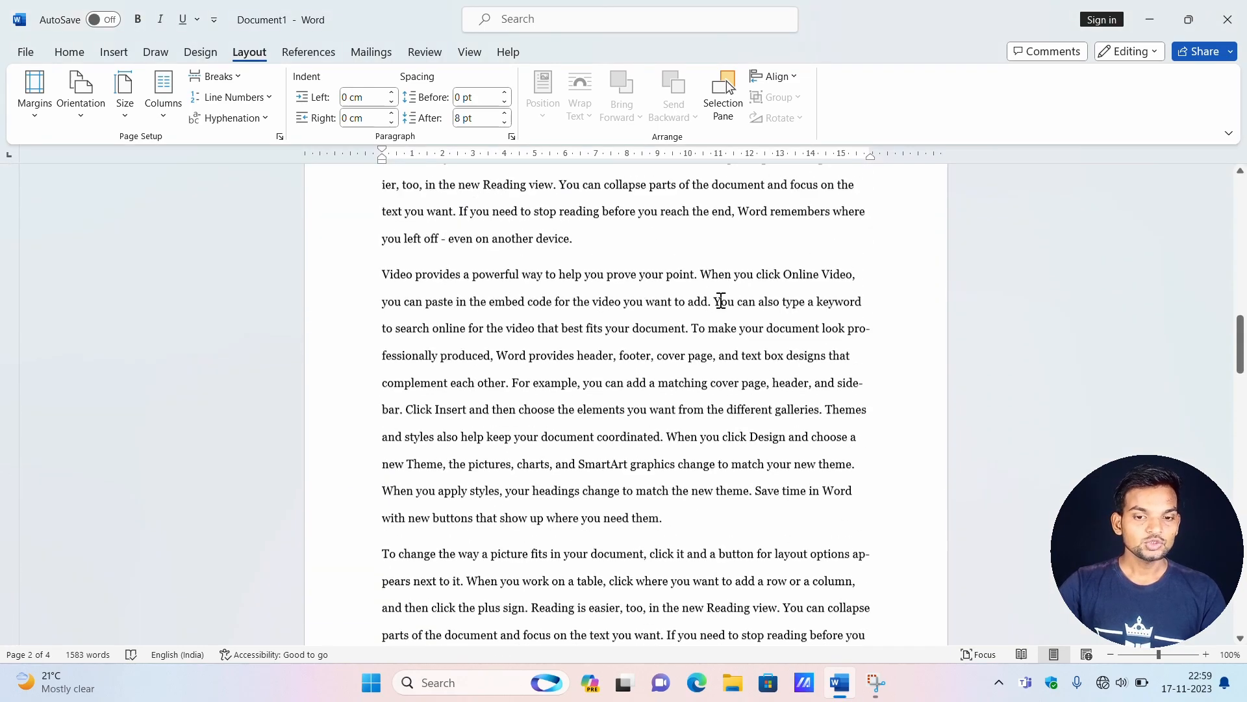
pyautogui.scroll(1, 721, 301)
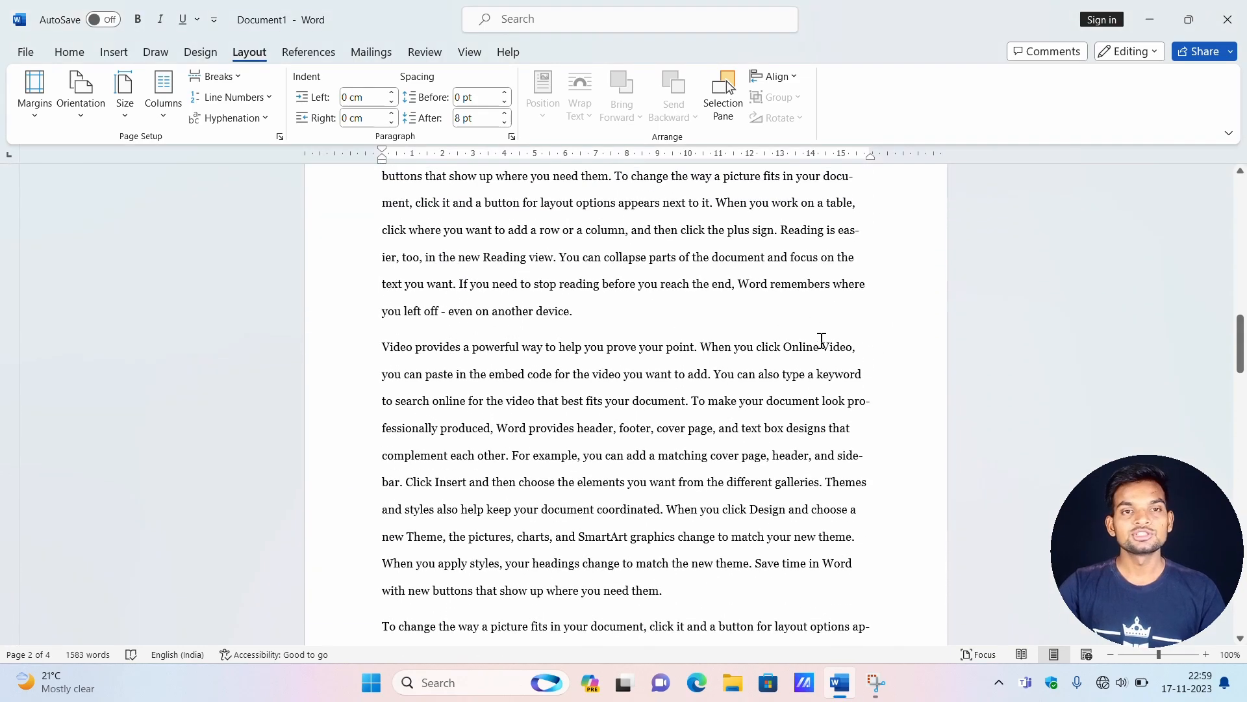
pyautogui.moveTo(847, 403); pyautogui.dragTo(869, 405)
pyautogui.click(869, 404)
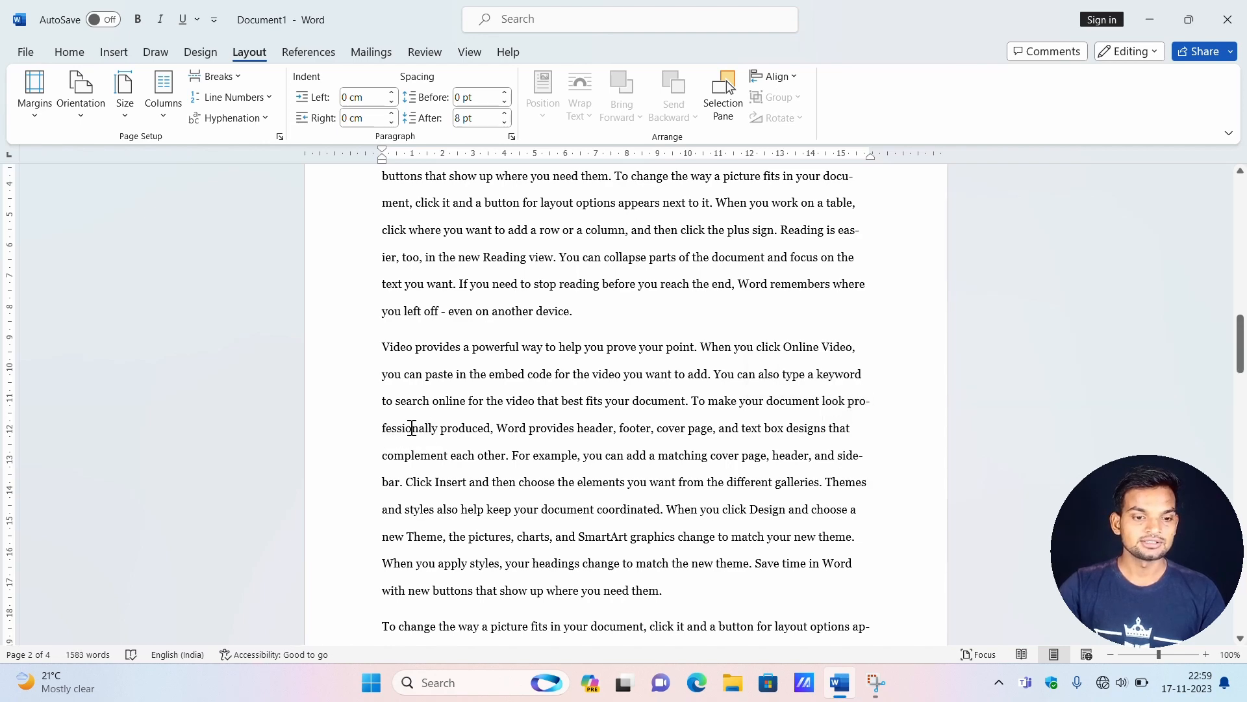
pyautogui.scroll(10, 640, 389)
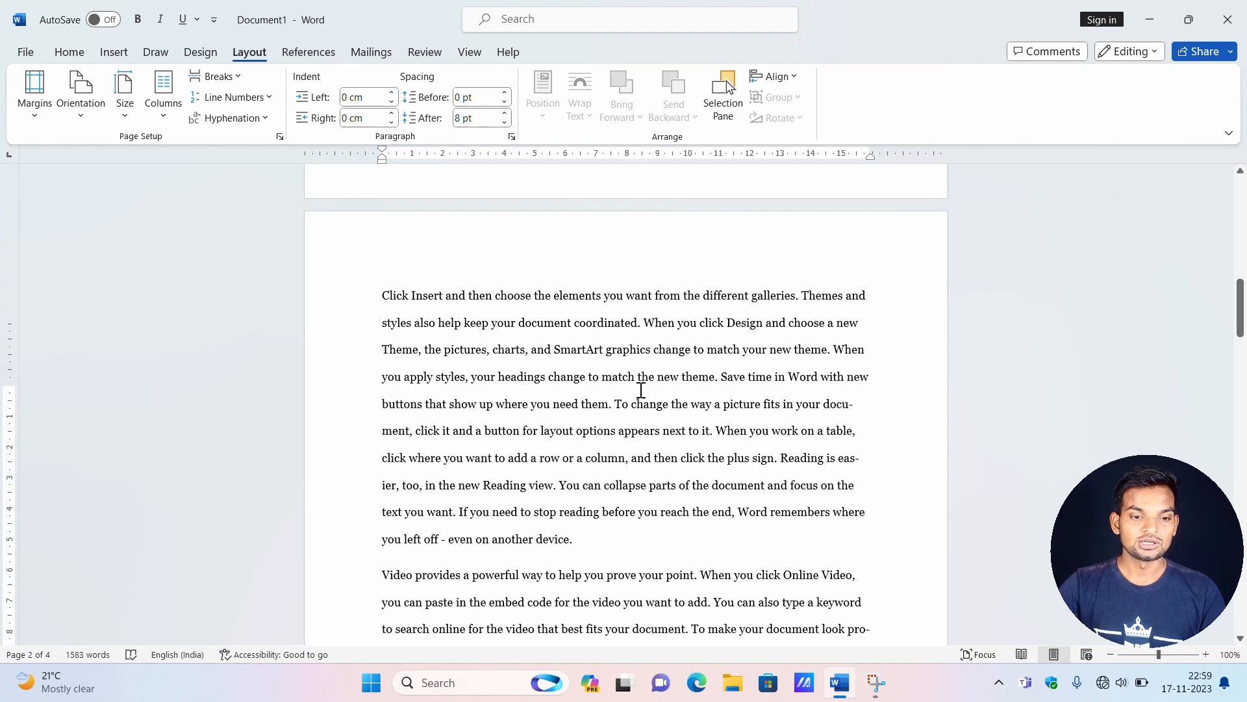
# Run manual hyphenation on page 1, accept the suggested breaks in "pro-fes-sion-al-ly" and "side-bar", and end it at "ap-pears".
pyautogui.scroll(5, 765, 372)
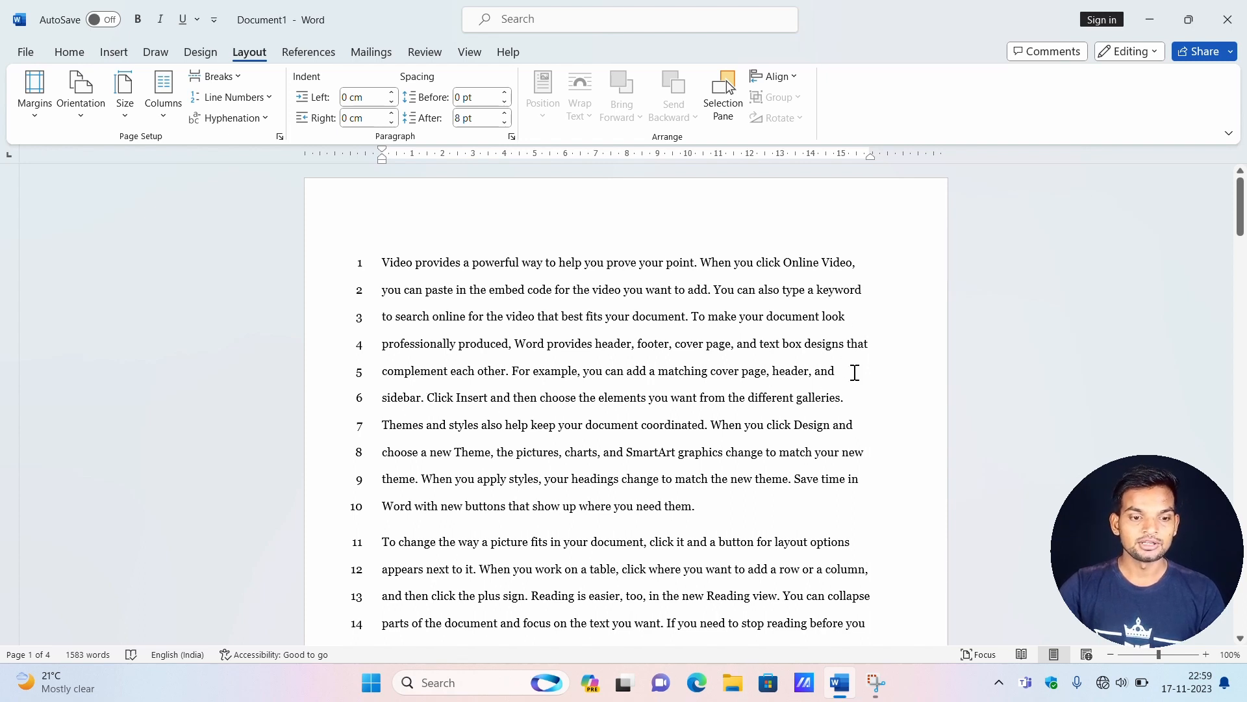
pyautogui.moveTo(841, 376); pyautogui.dragTo(871, 369)
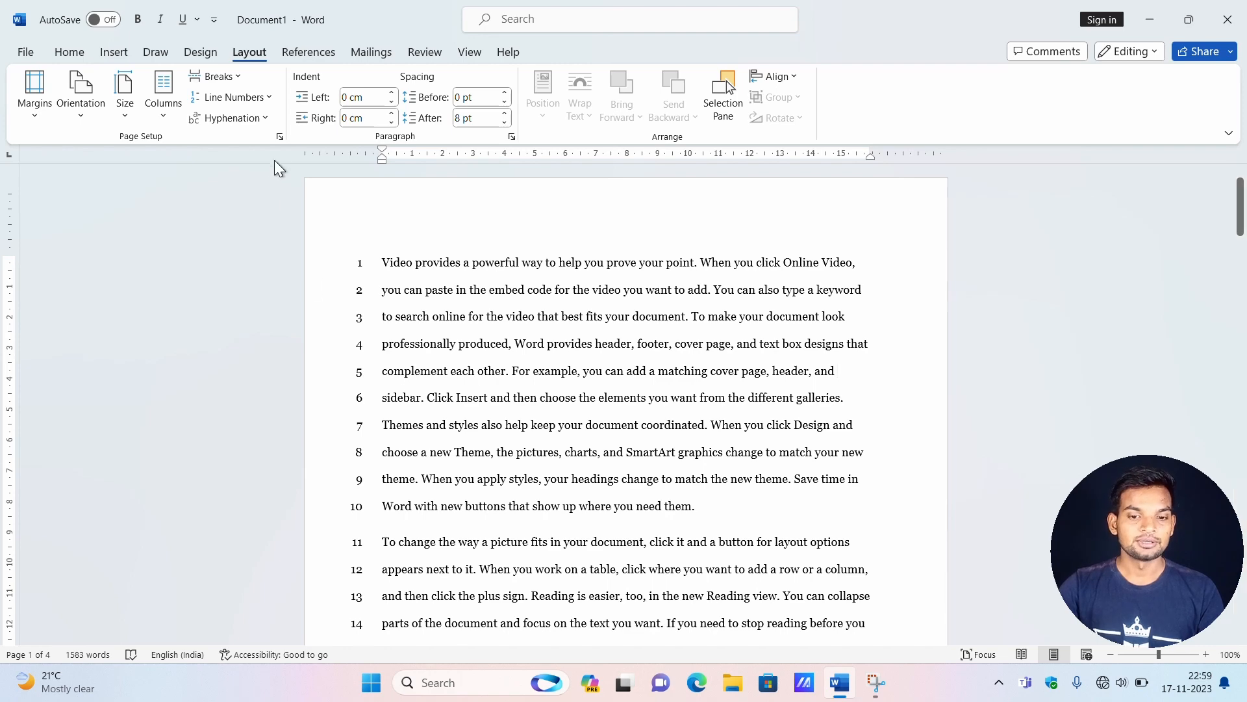
pyautogui.click(259, 119)
pyautogui.click(232, 187)
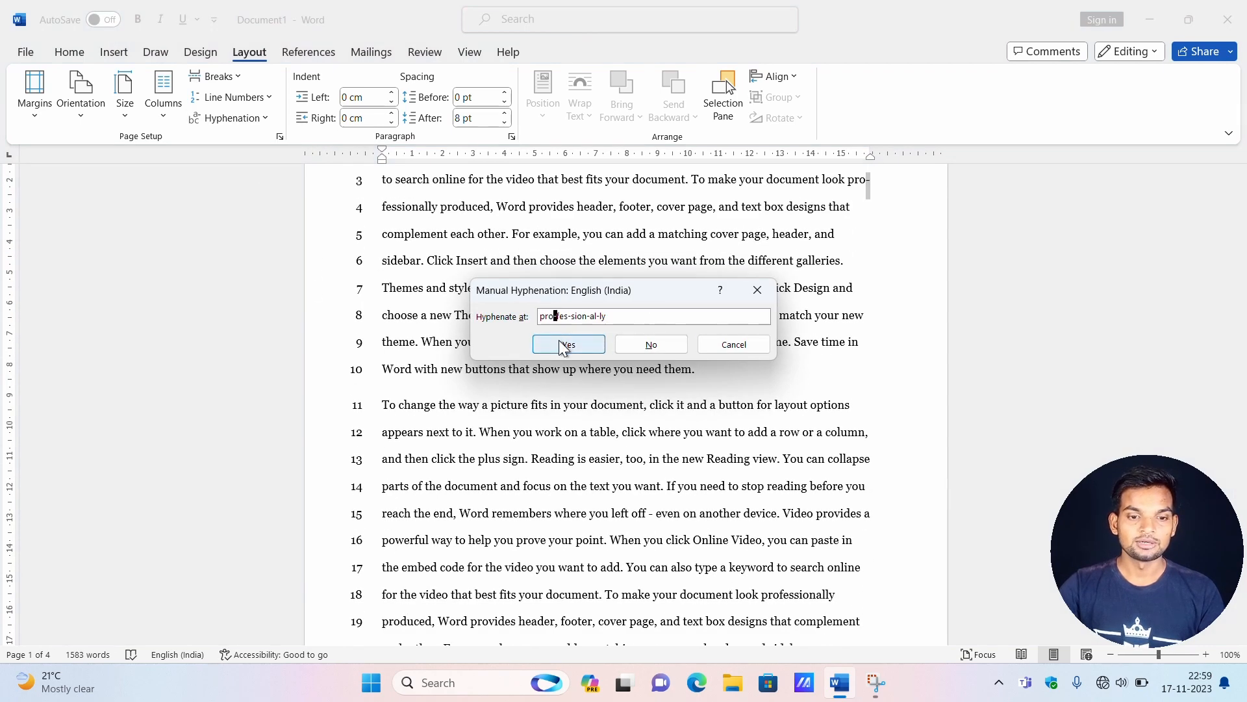
pyautogui.click(559, 340)
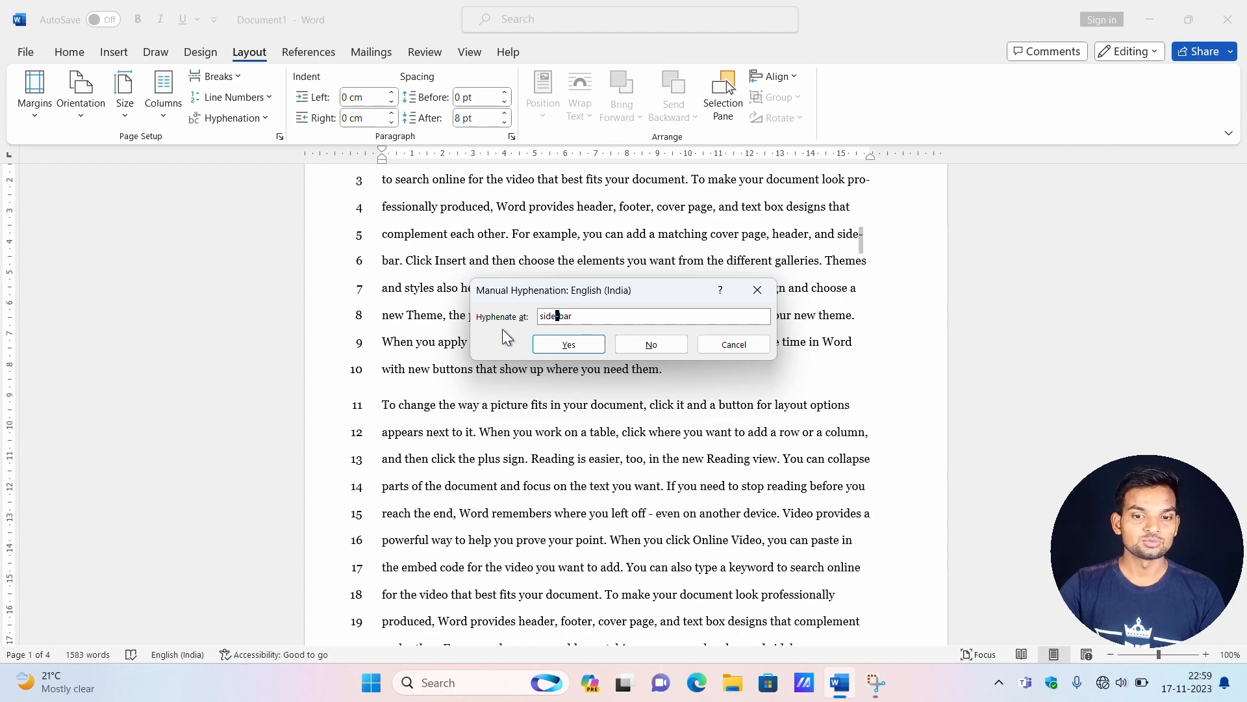
pyautogui.click(575, 348)
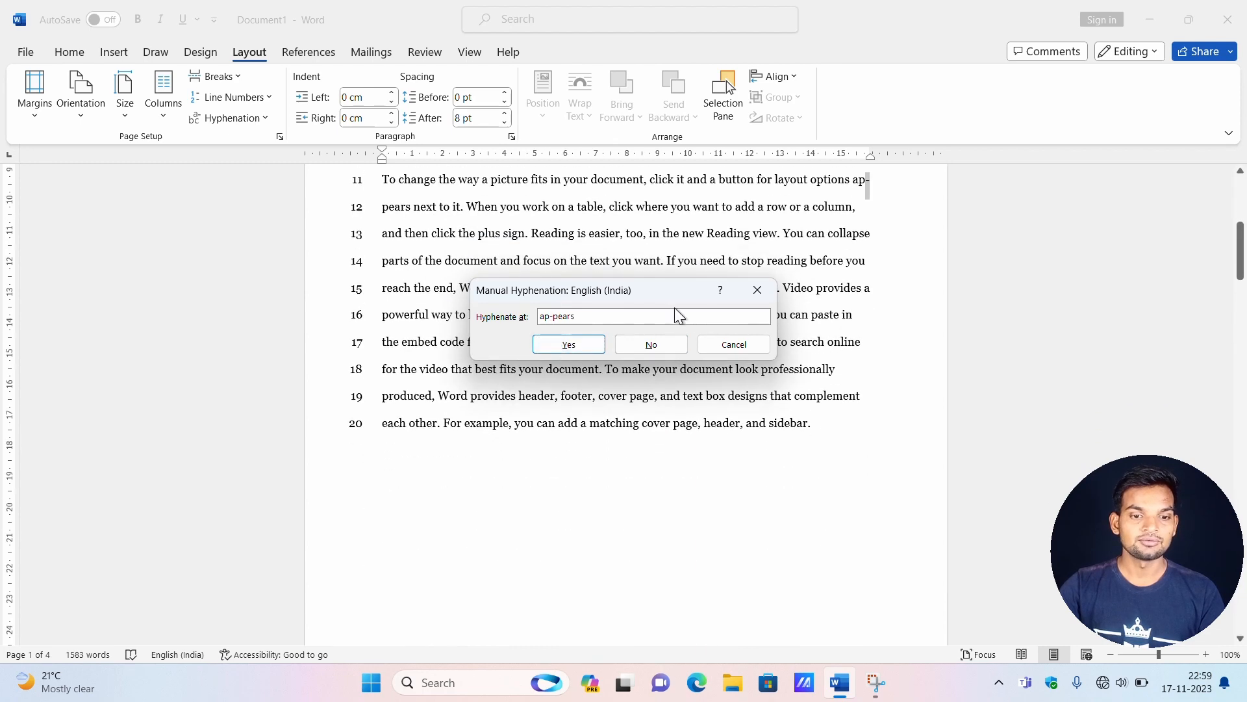
pyautogui.click(757, 294)
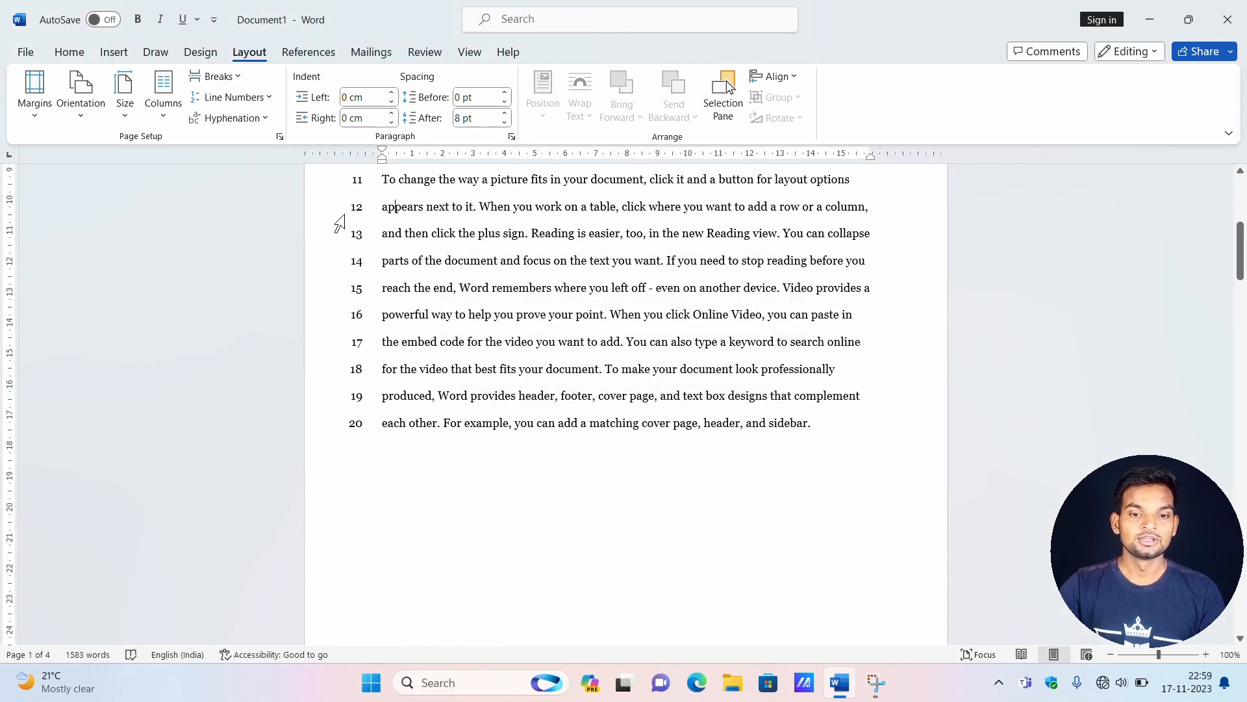